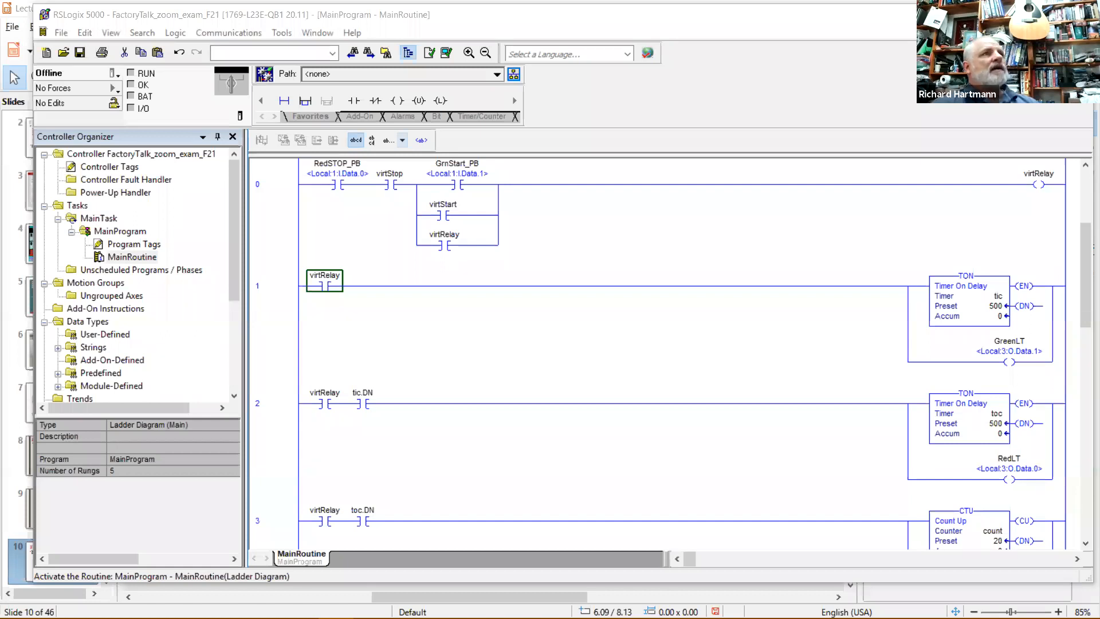
Exit FactoryTalk View Studio via File > Exit, discarding the FactoryTalk Linx communication setup changes.
key("alt+Tab")
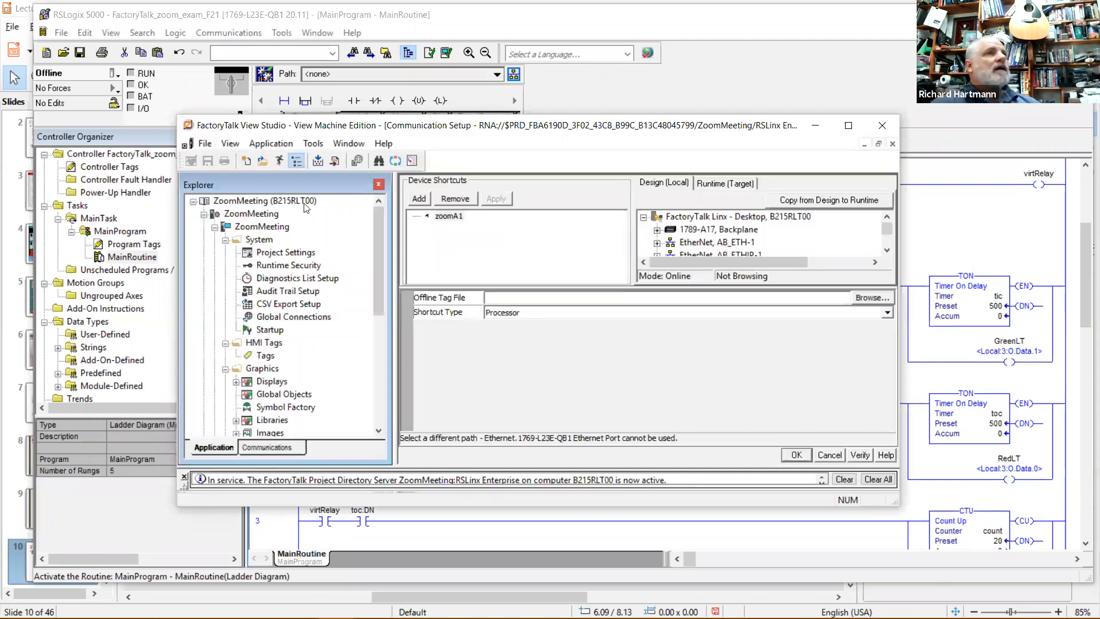
left_click_drag(467, 121, 459, 93)
left_click(197, 116)
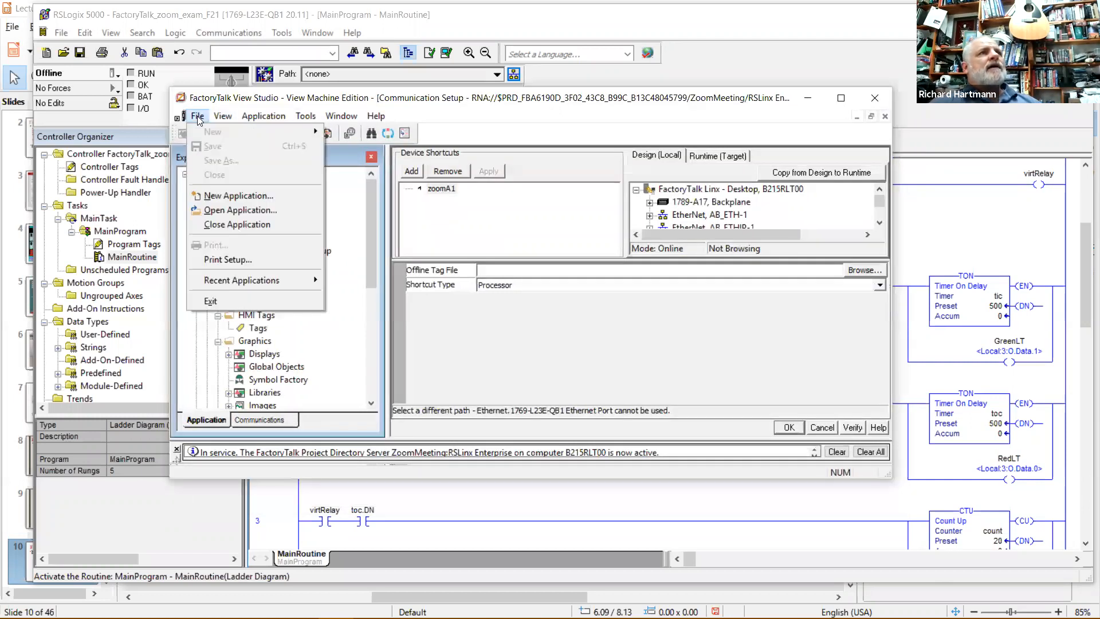
left_click(211, 301)
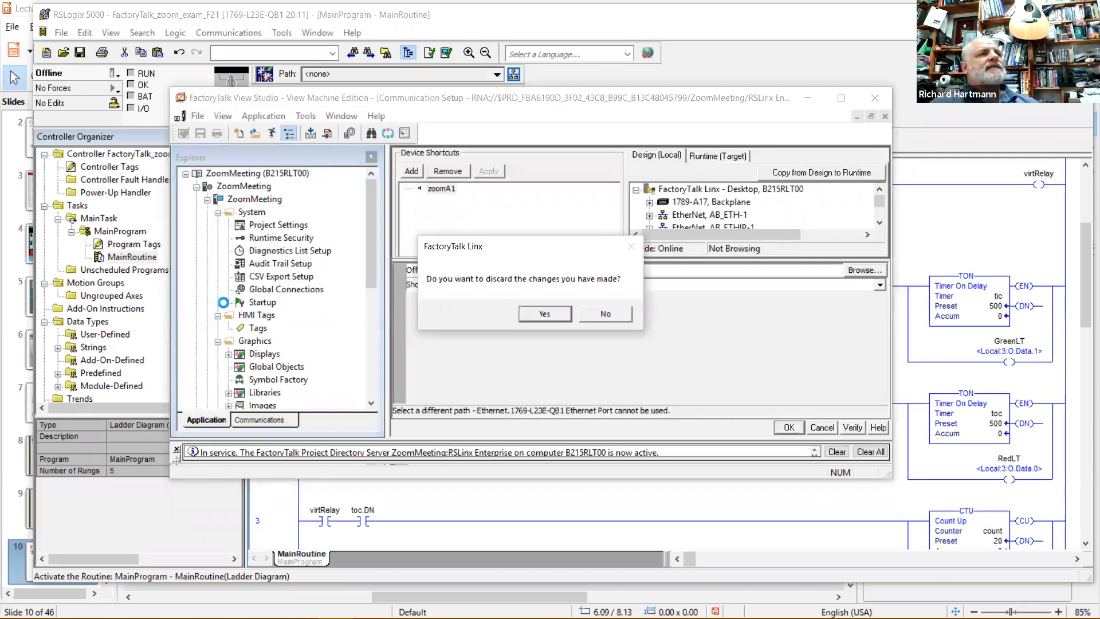
left_click(548, 312)
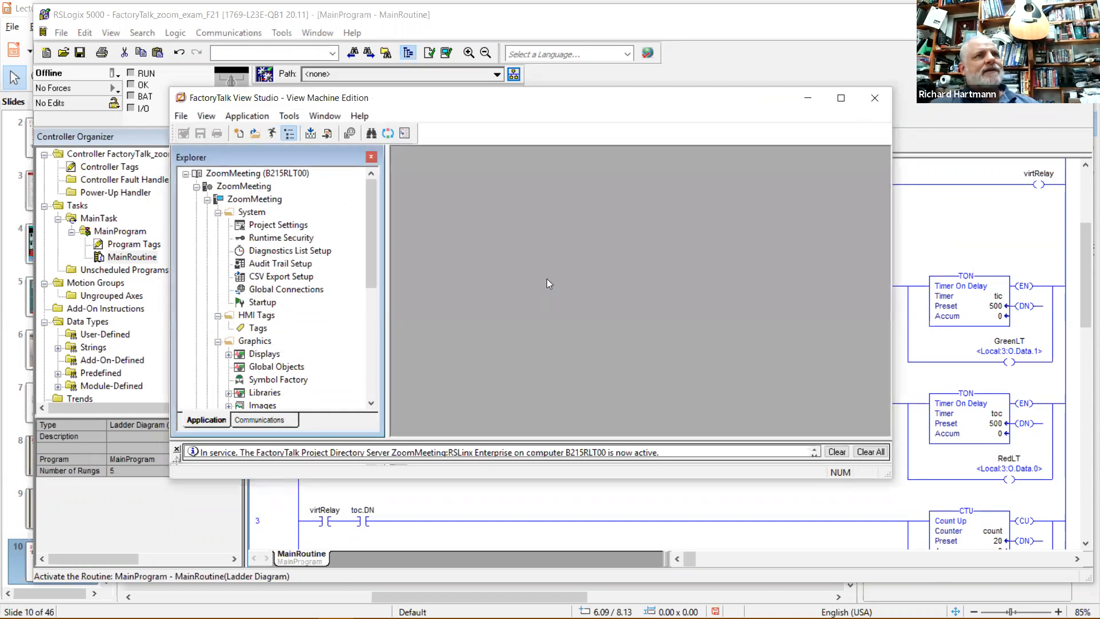
Close FactoryTalk View Studio and inspect rung 0's branch and RedSTOP_PB contact in MainRoutine.
left_click(877, 102)
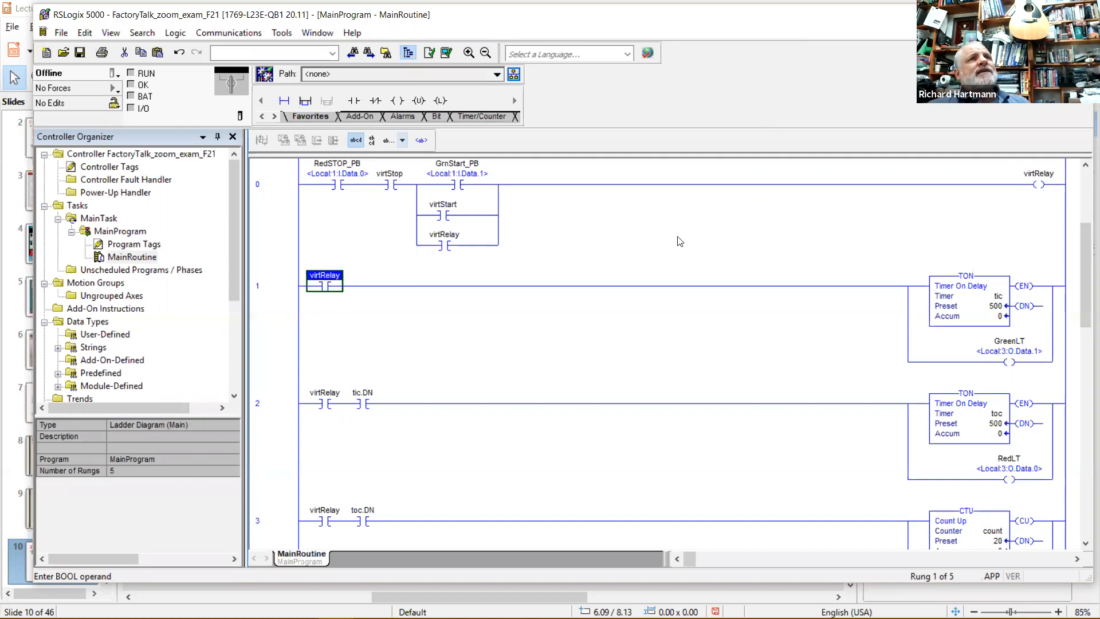
left_click(603, 259)
scroll(635, 295, "down", 3)
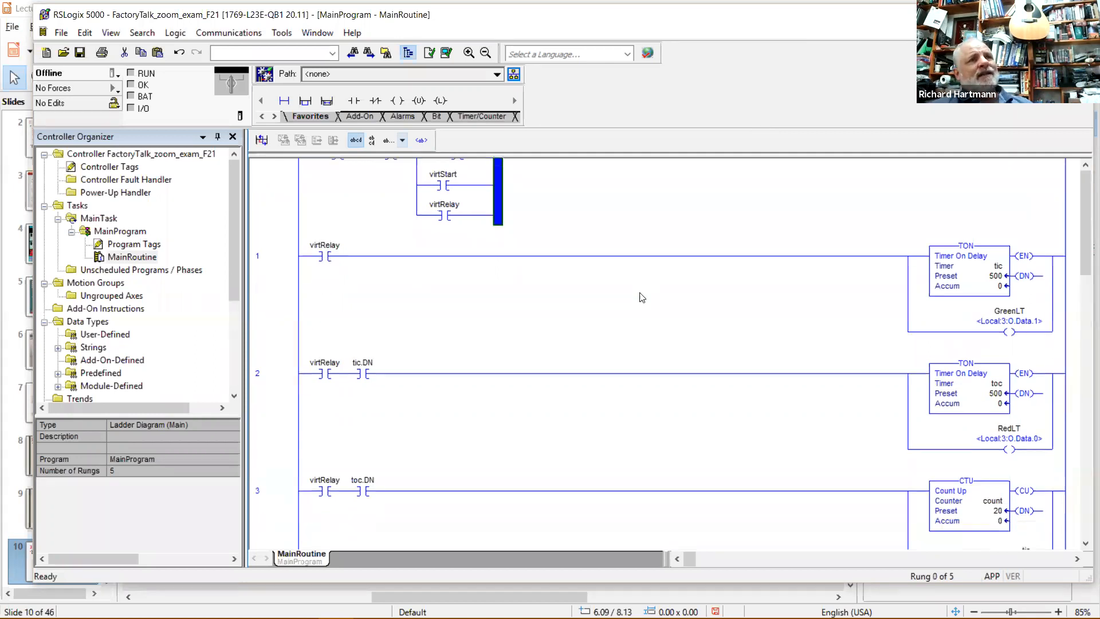
scroll(644, 340, "up", 3)
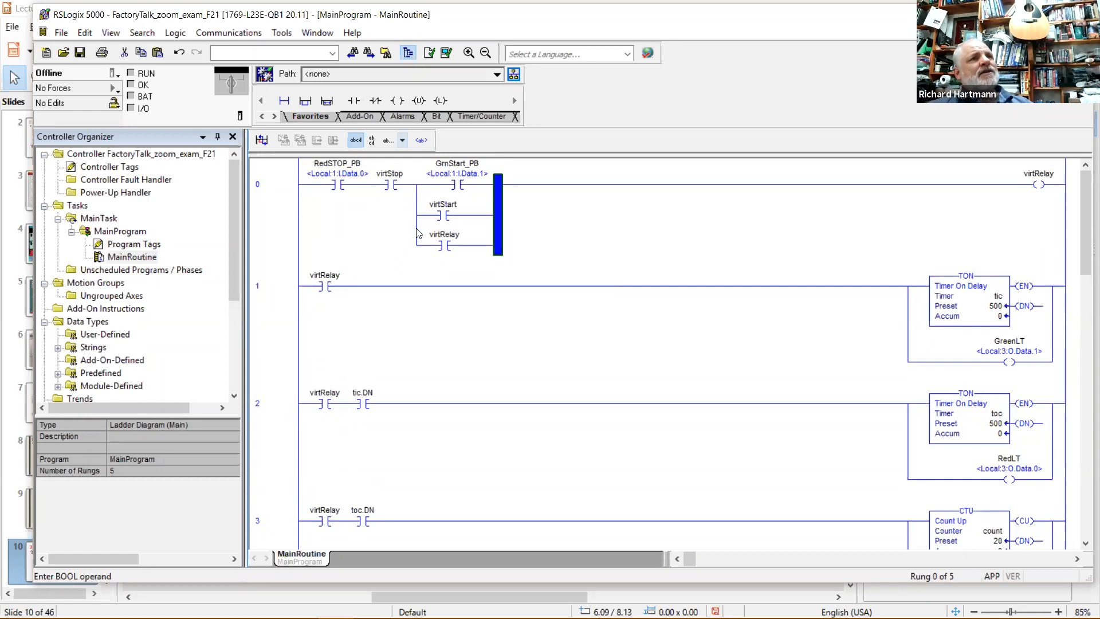
left_click(337, 175)
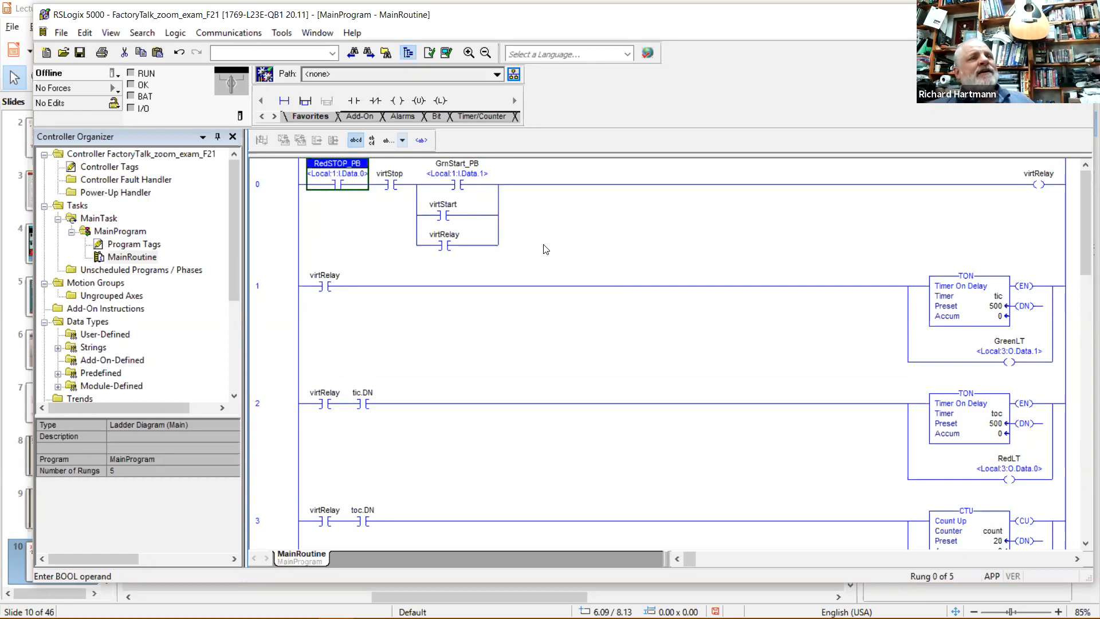
scroll(548, 248, "up", 2)
left_click(631, 206)
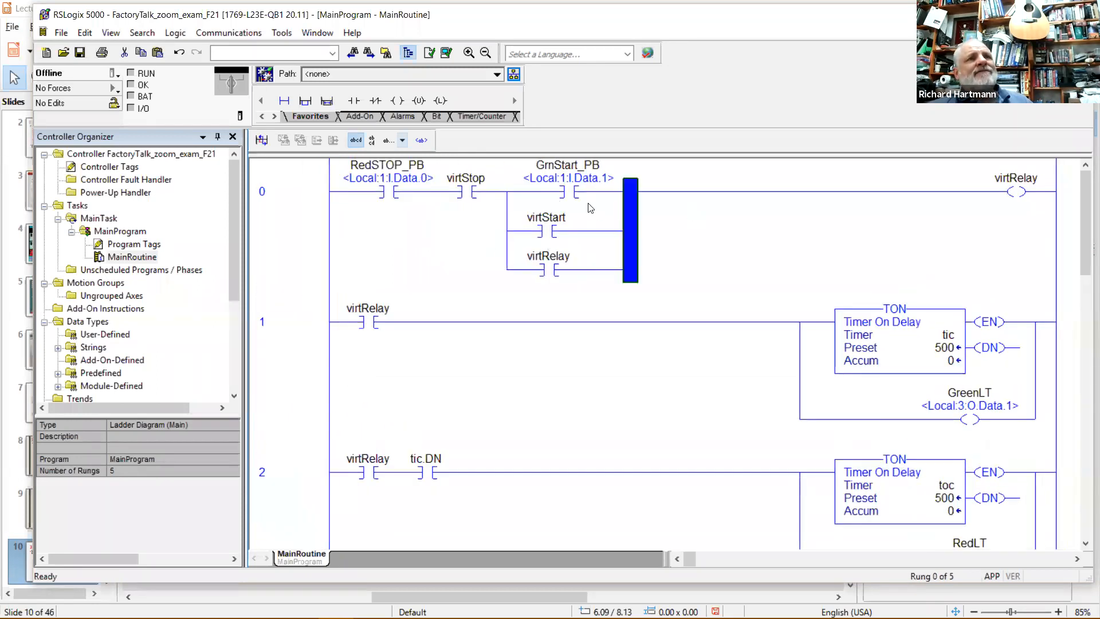
left_click(390, 172)
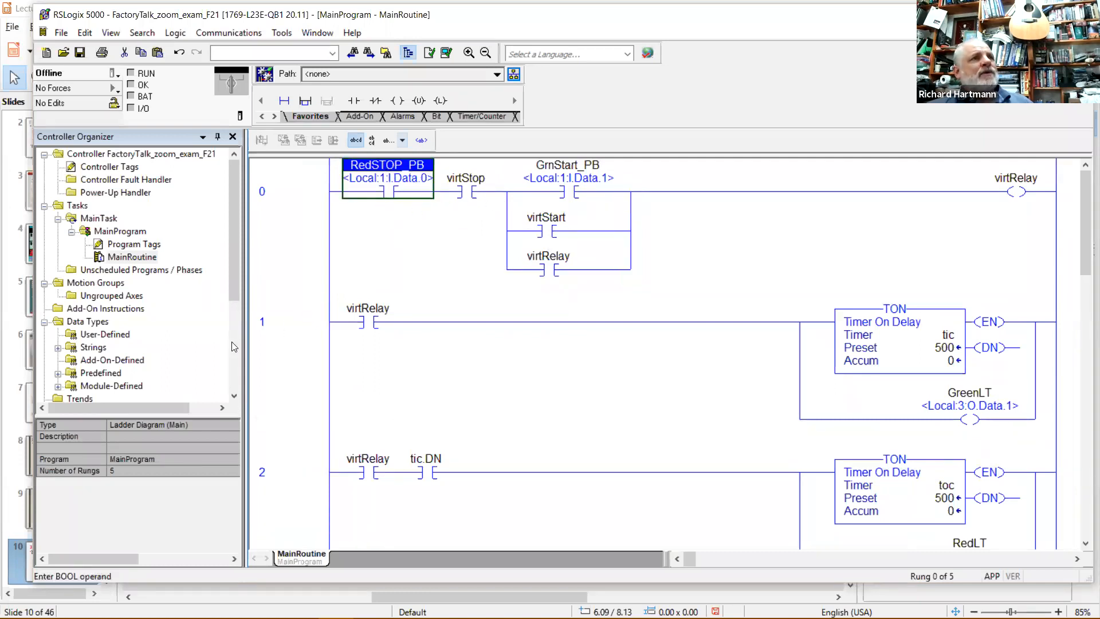
Open MainProgram's tags in Edit Tags view and inspect RedSTOP_PB's alias, GrnStart_PB and RedLT.
double_click(146, 245)
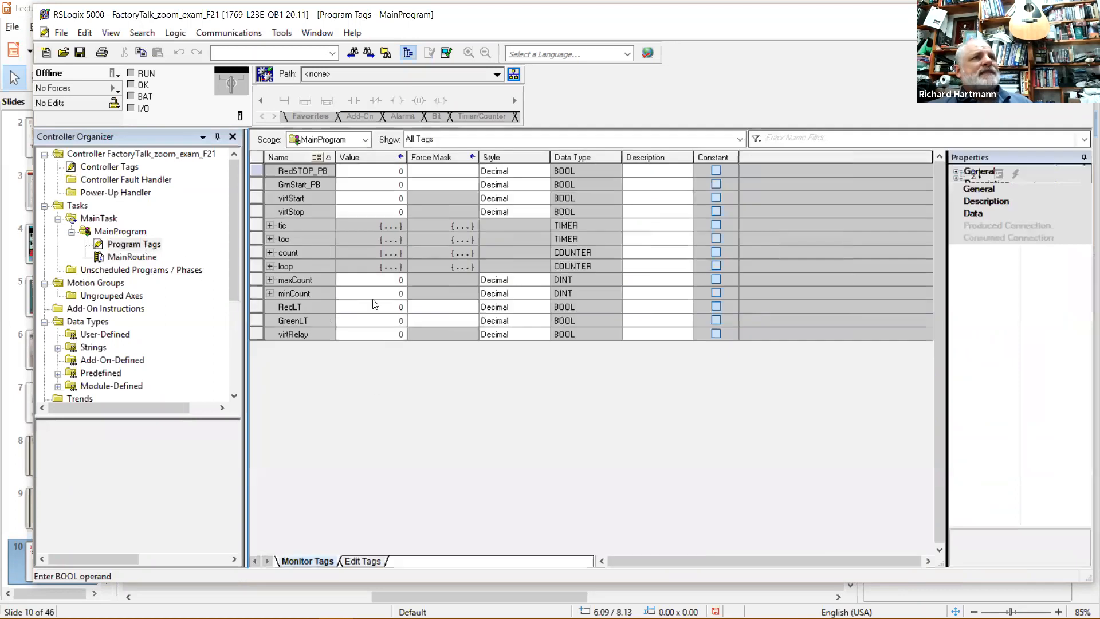
left_click(353, 562)
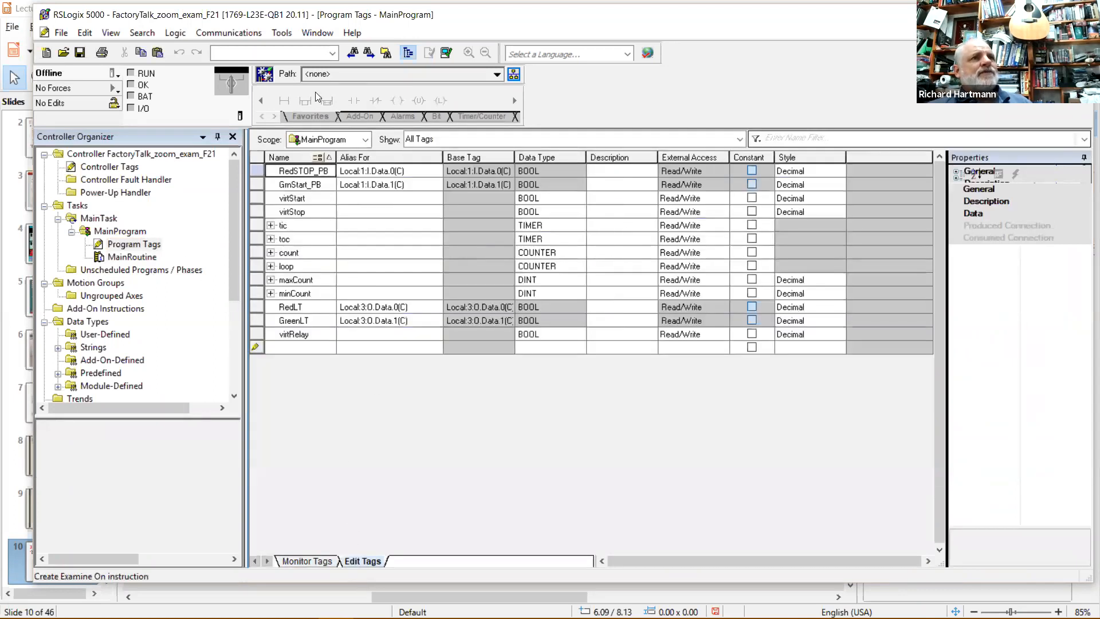
left_click(301, 170)
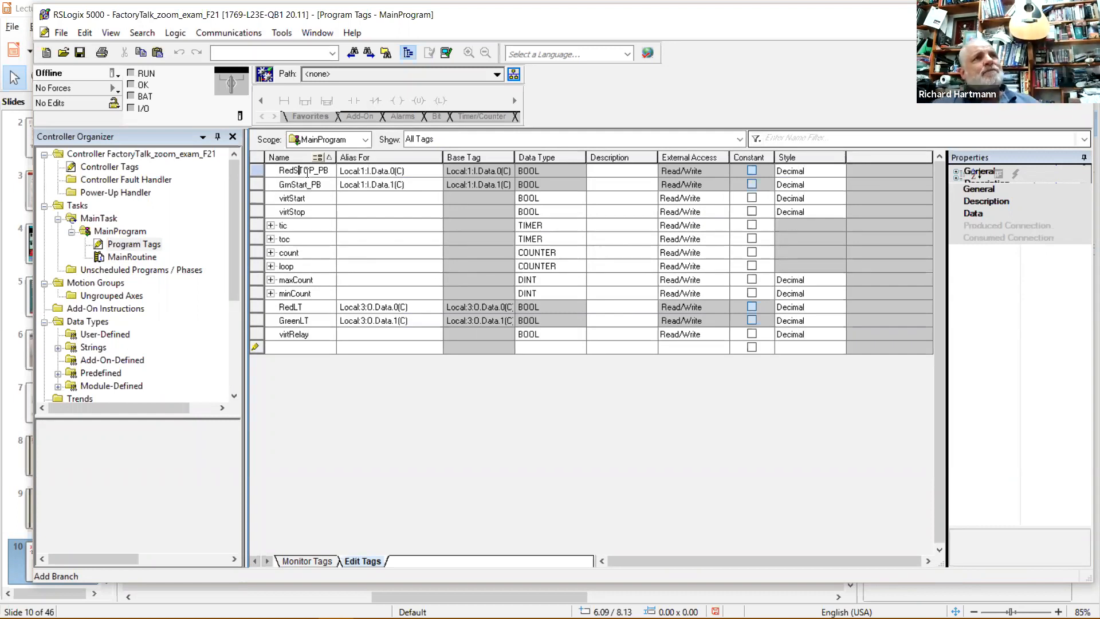
left_click(375, 167)
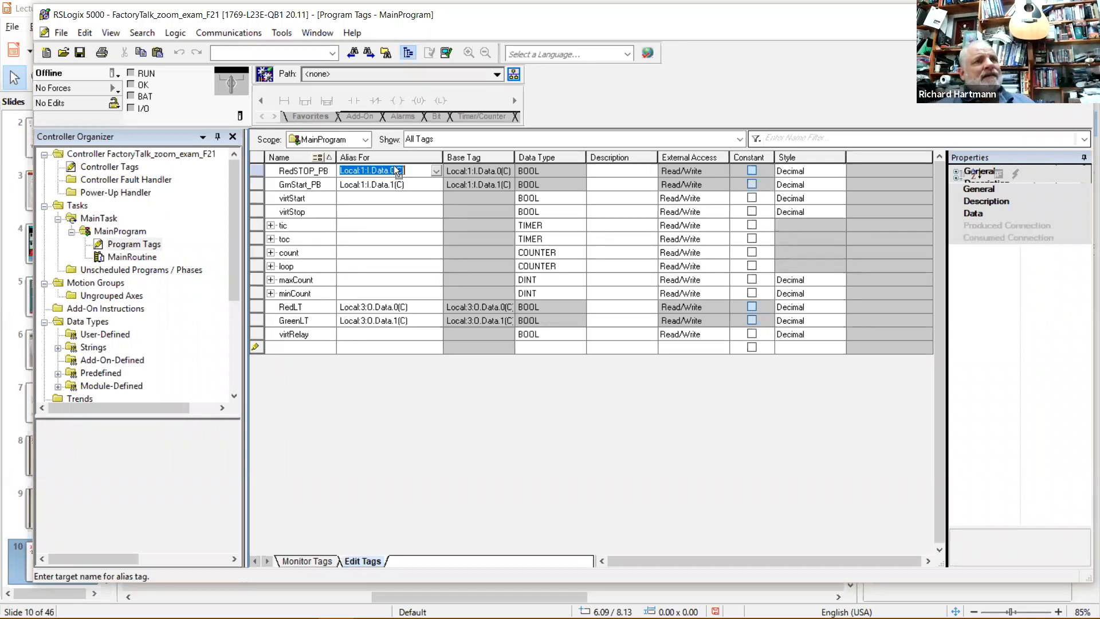
left_click(310, 171)
left_click(315, 184)
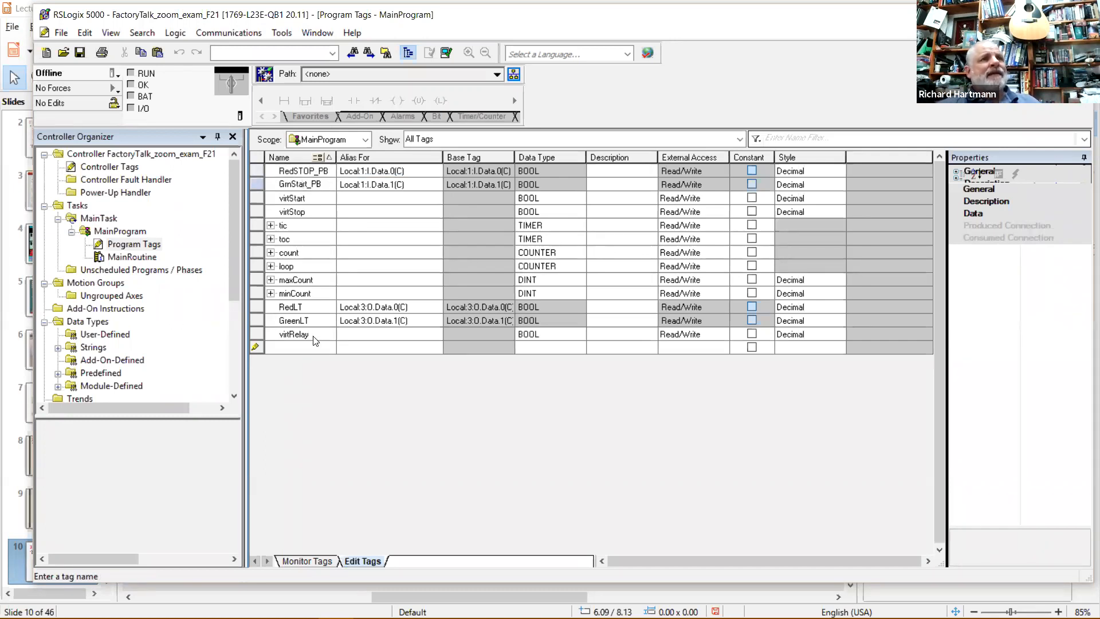
left_click(295, 310)
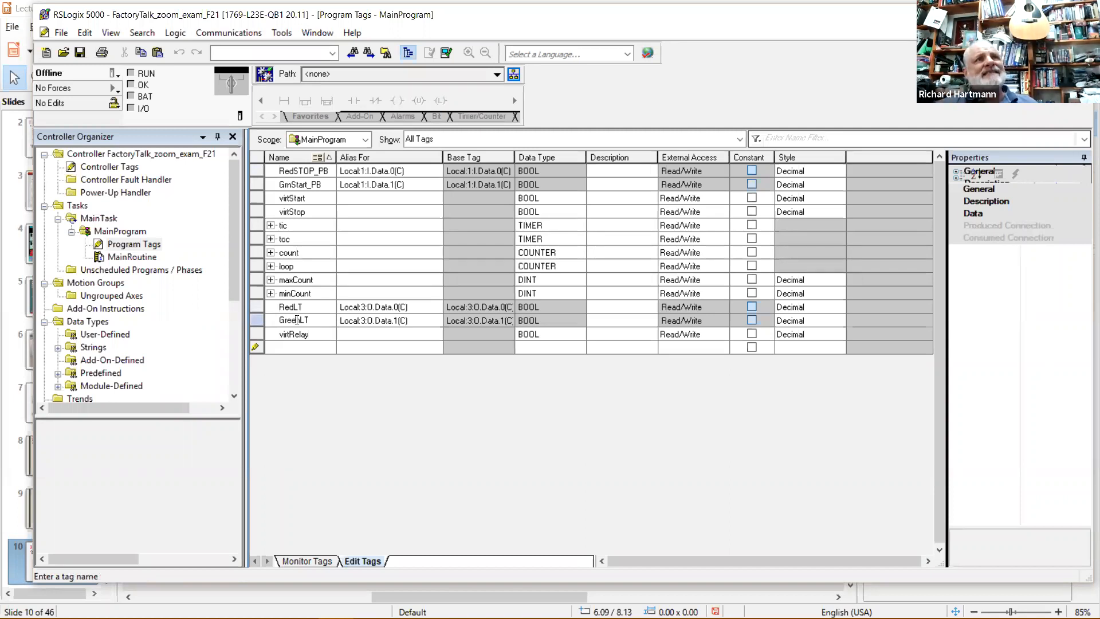
left_click(415, 171)
left_click(410, 187)
left_click(409, 307)
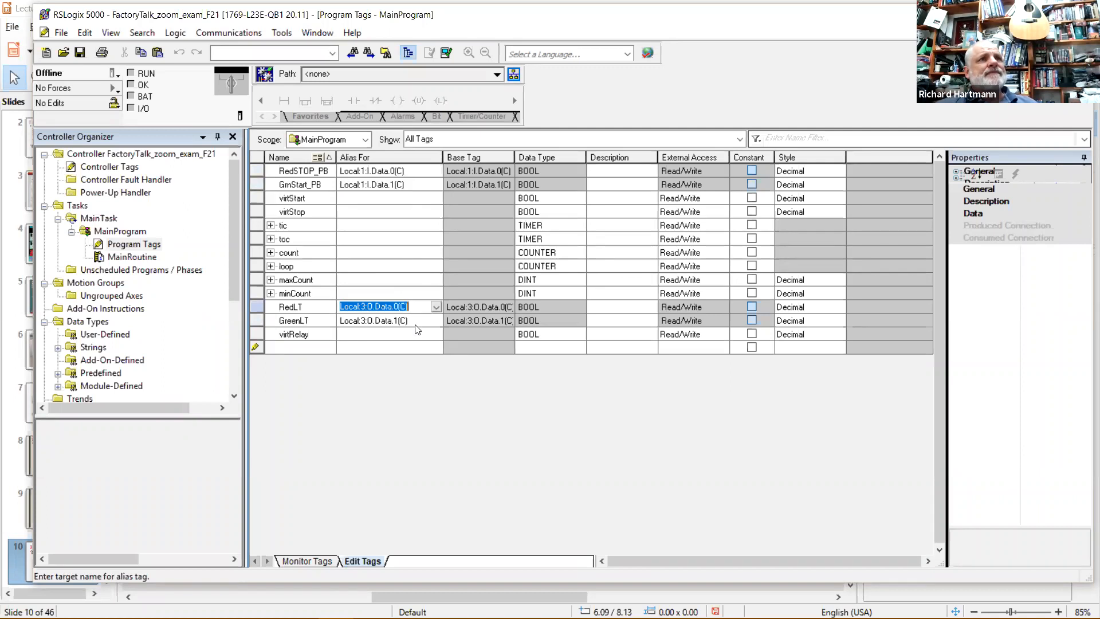
left_click(418, 321)
left_click(403, 349)
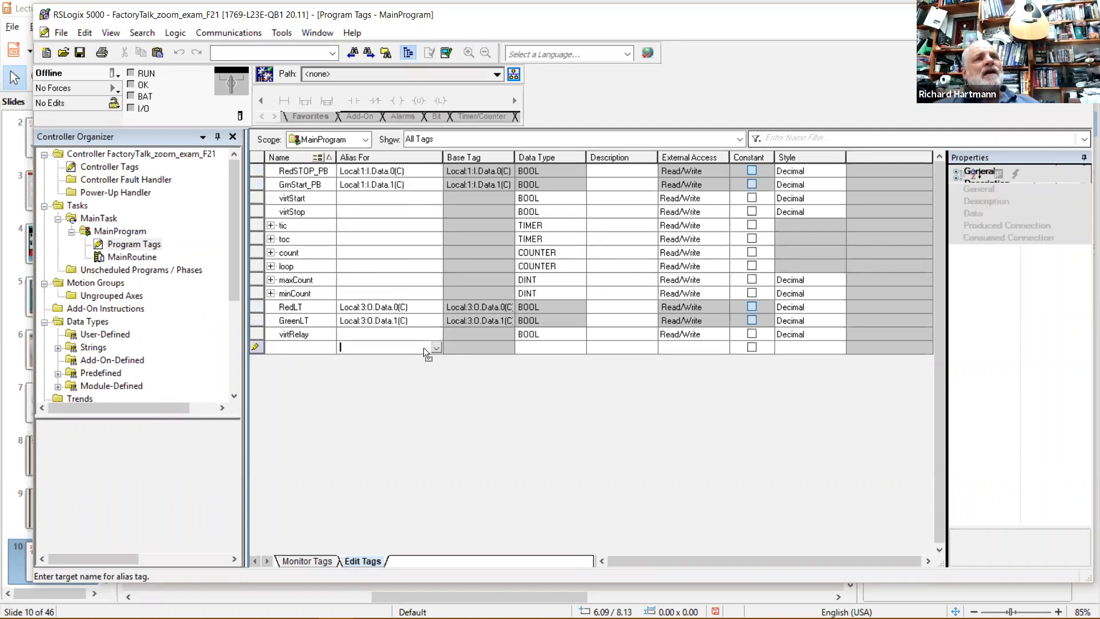
left_click(301, 201)
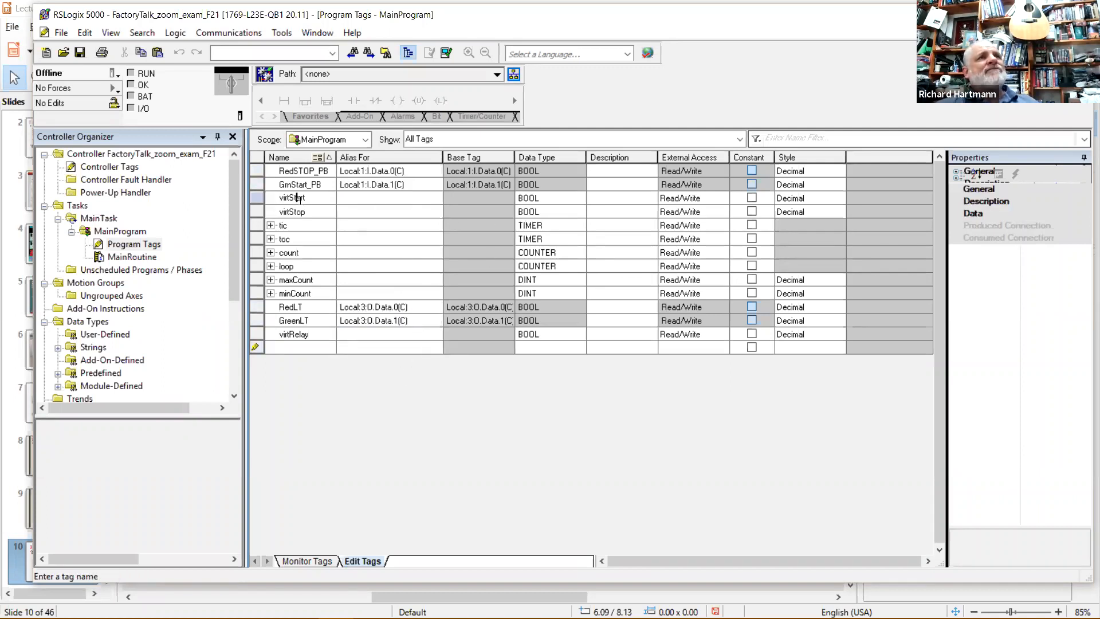
left_click(303, 198)
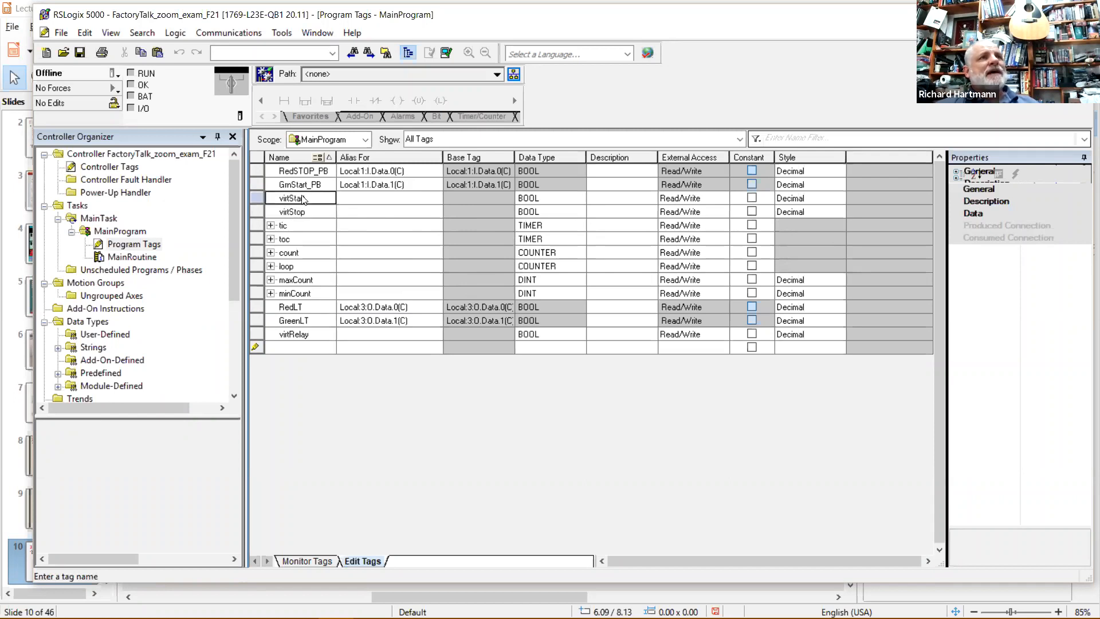
left_click(304, 213)
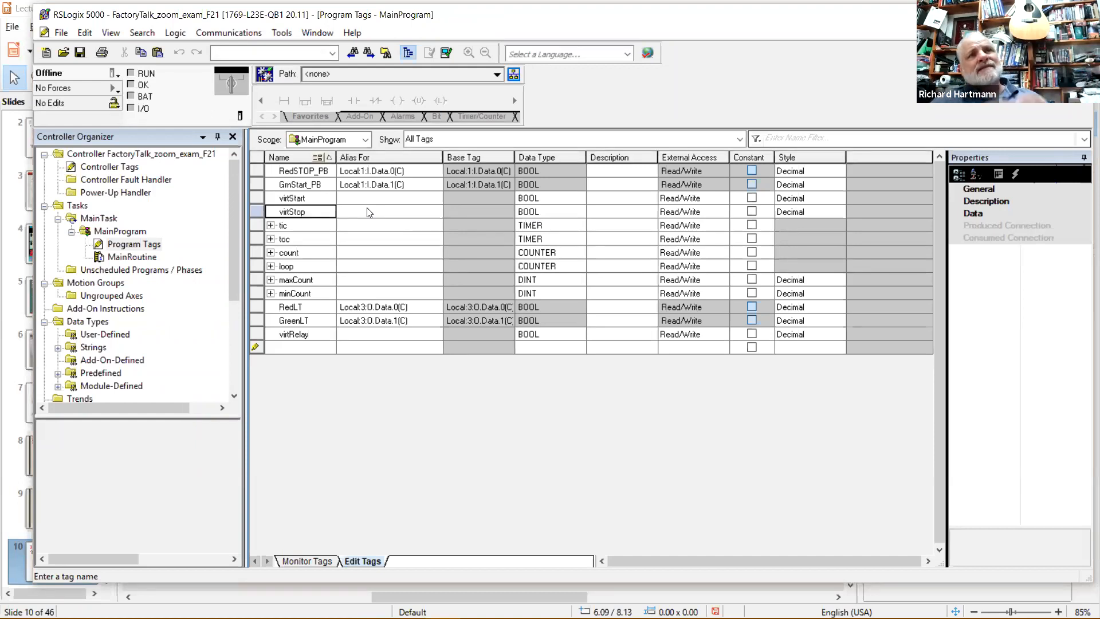
left_click(367, 202)
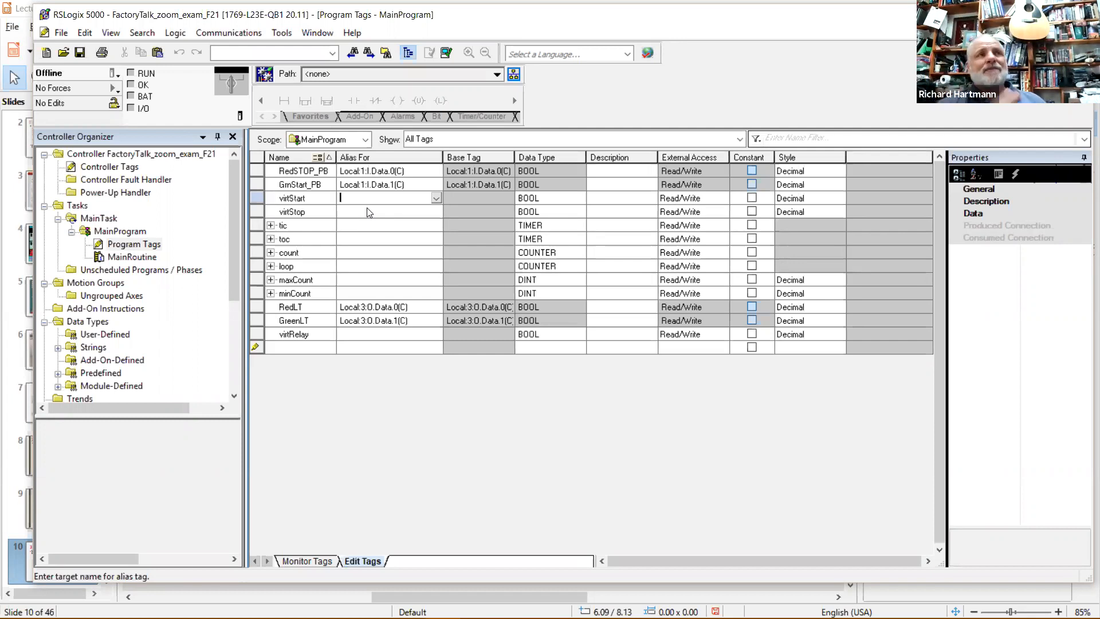
left_click(314, 336)
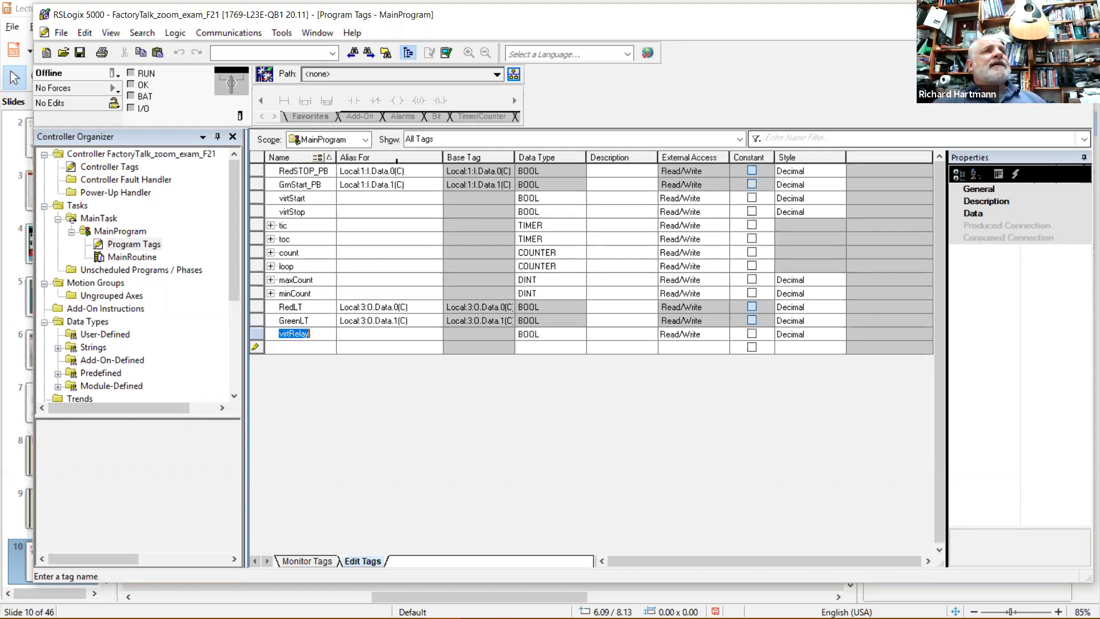
Inspect the tic and toc timer tags, noting tic's empty alias.
left_click(317, 228)
left_click(377, 229)
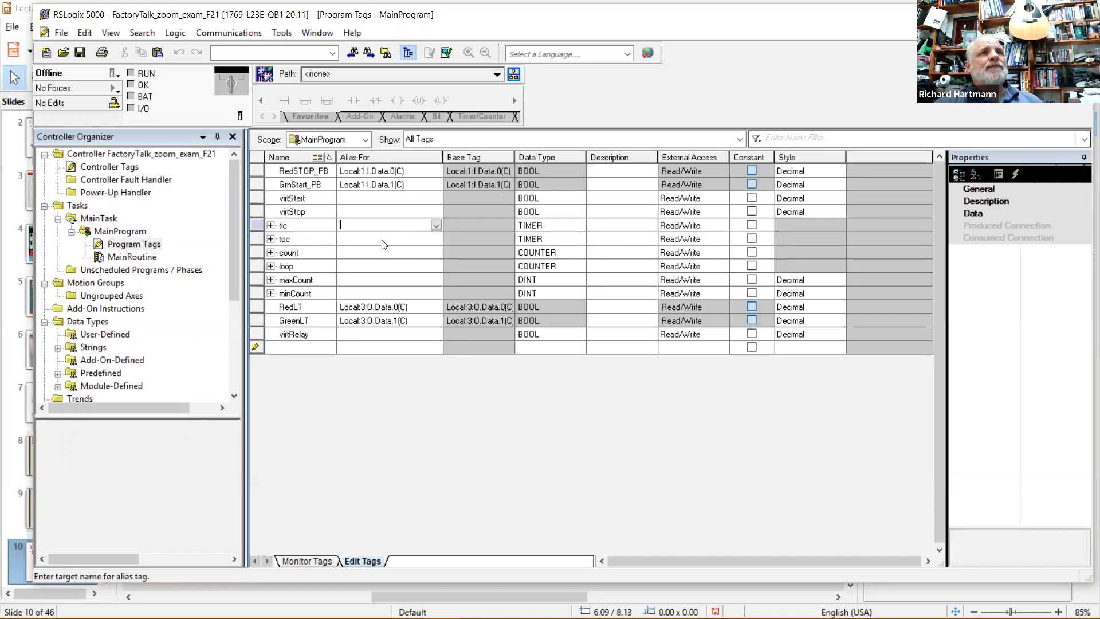
left_click(307, 228)
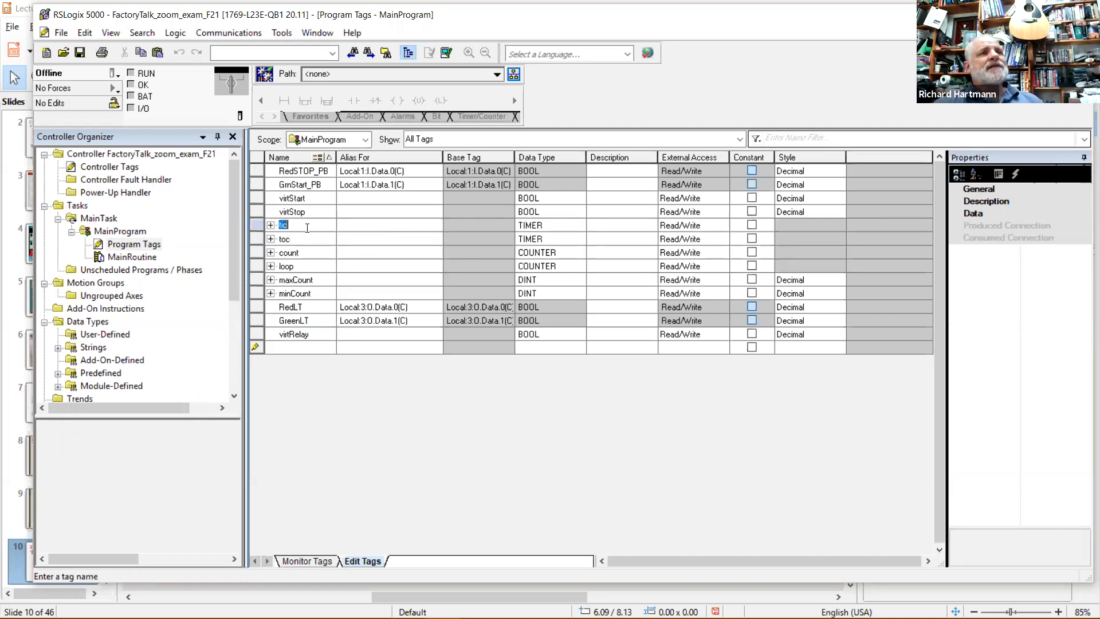
left_click(309, 239)
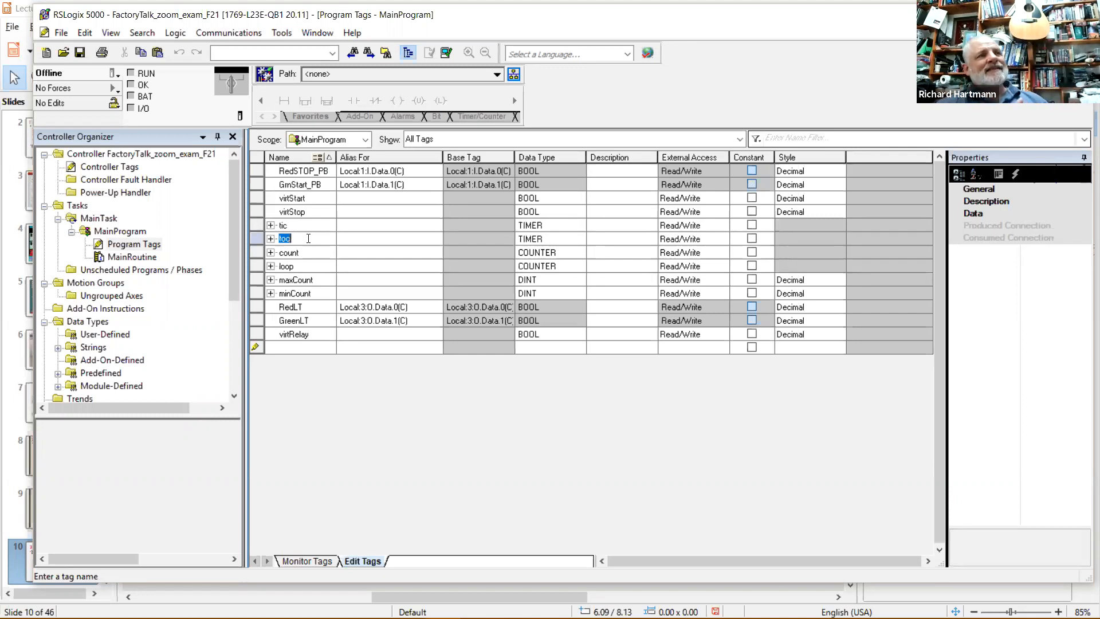
left_click(322, 226)
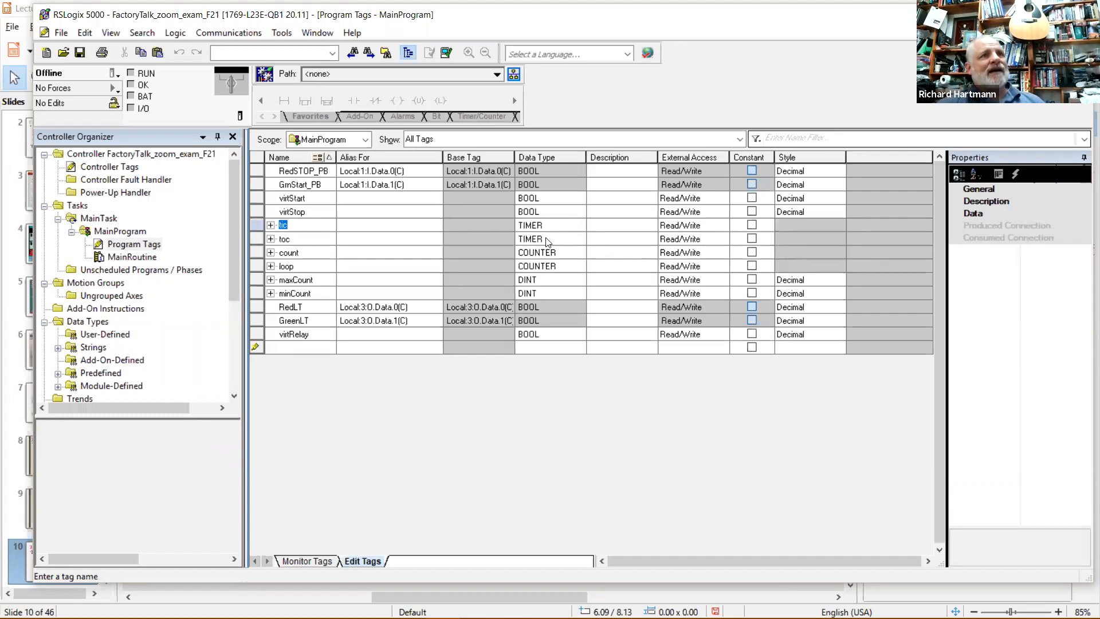
Review the count and loop counter tags, the maxCount entry and the RedLT output tag.
left_click(306, 253)
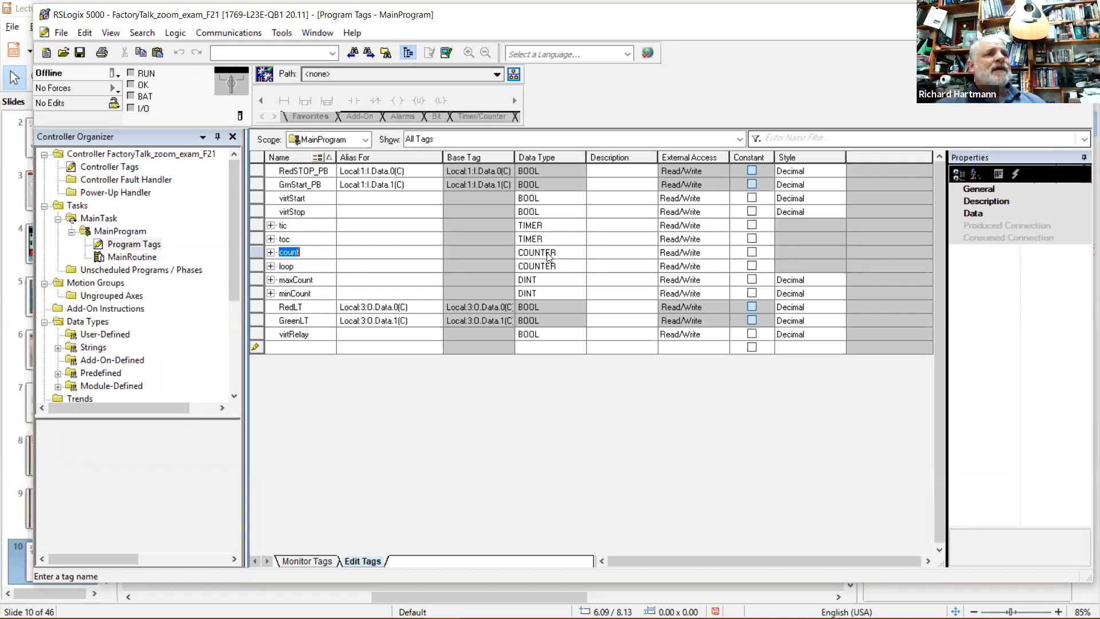
left_click(304, 252)
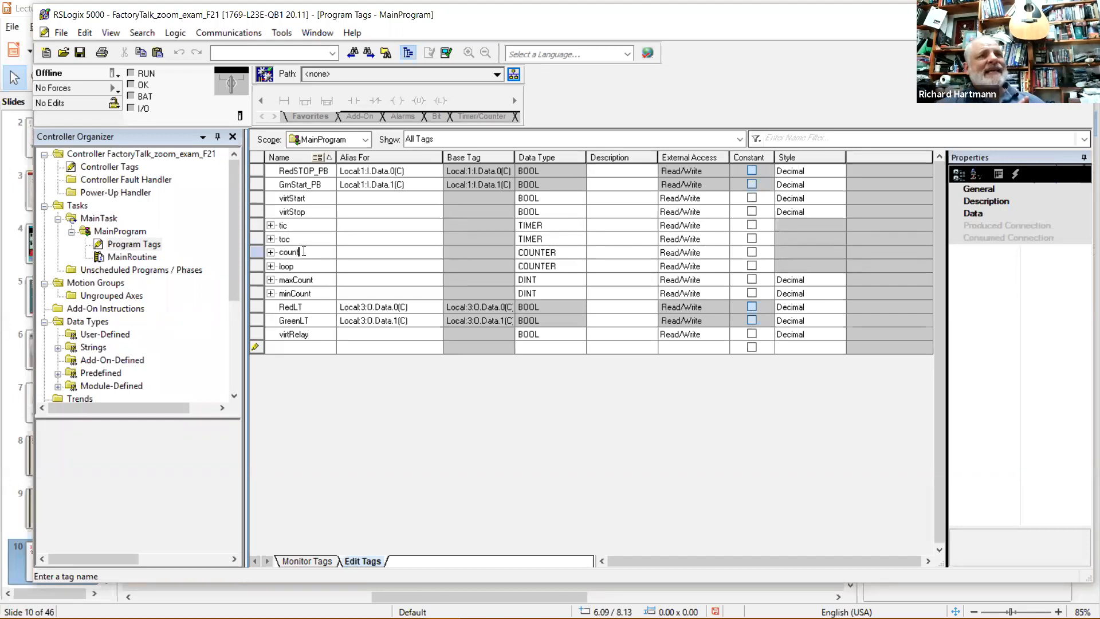
double_click(302, 265)
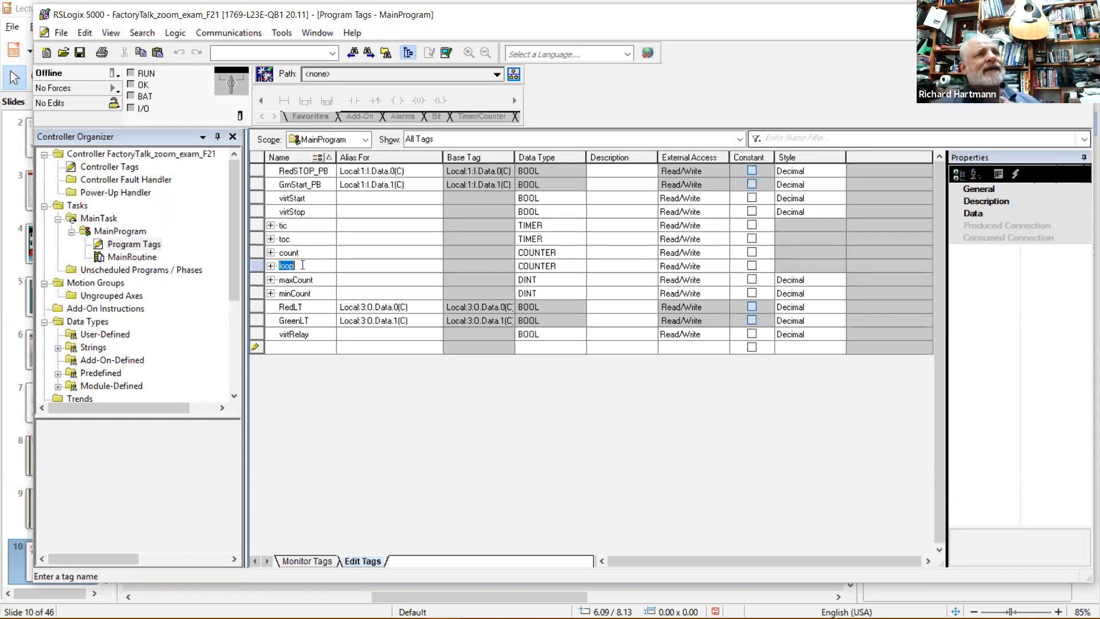
left_click(320, 281)
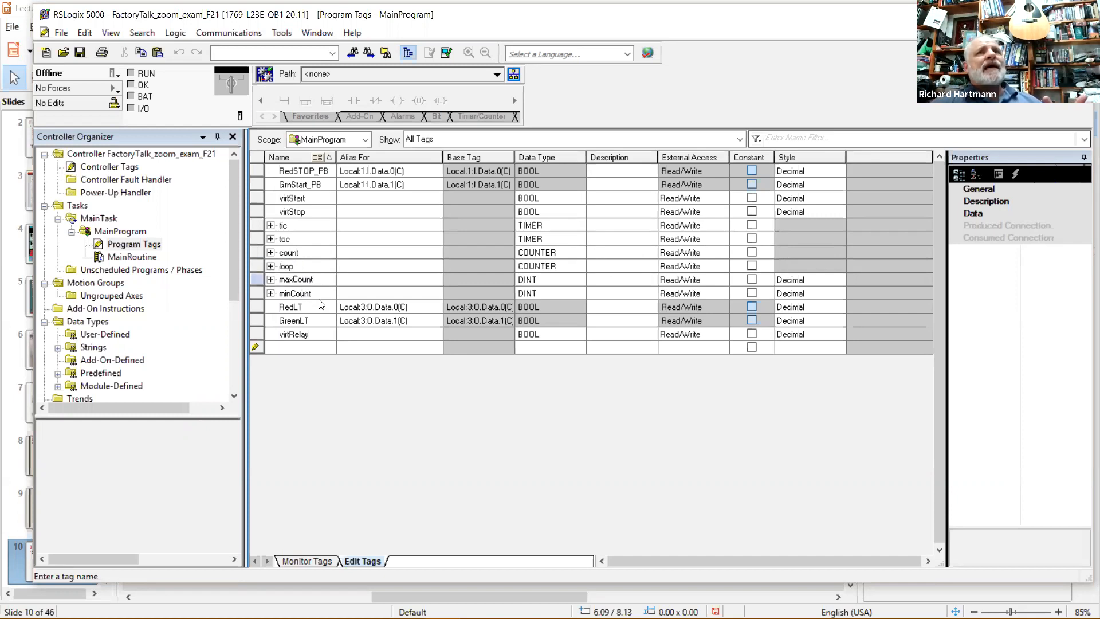
left_click(322, 307)
left_click(315, 279)
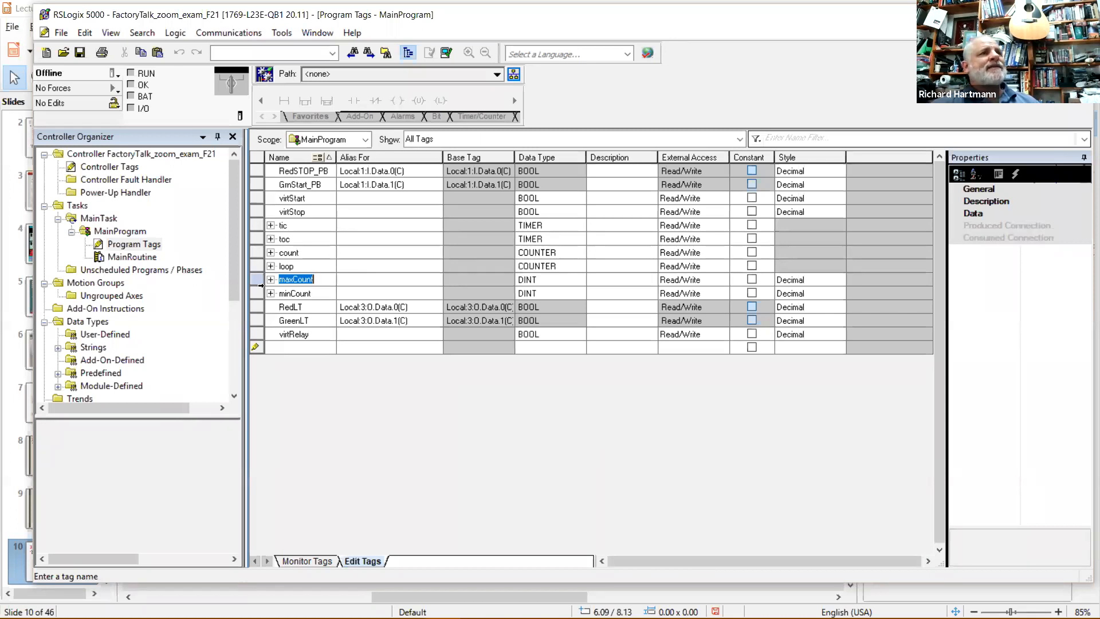
double_click(147, 259)
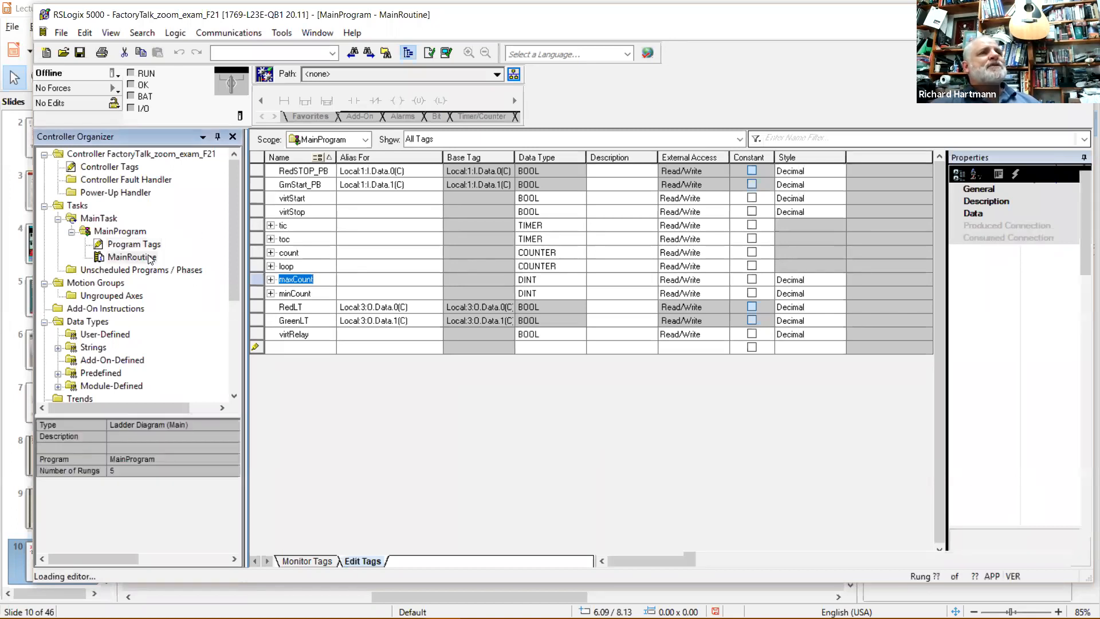
left_click(708, 242)
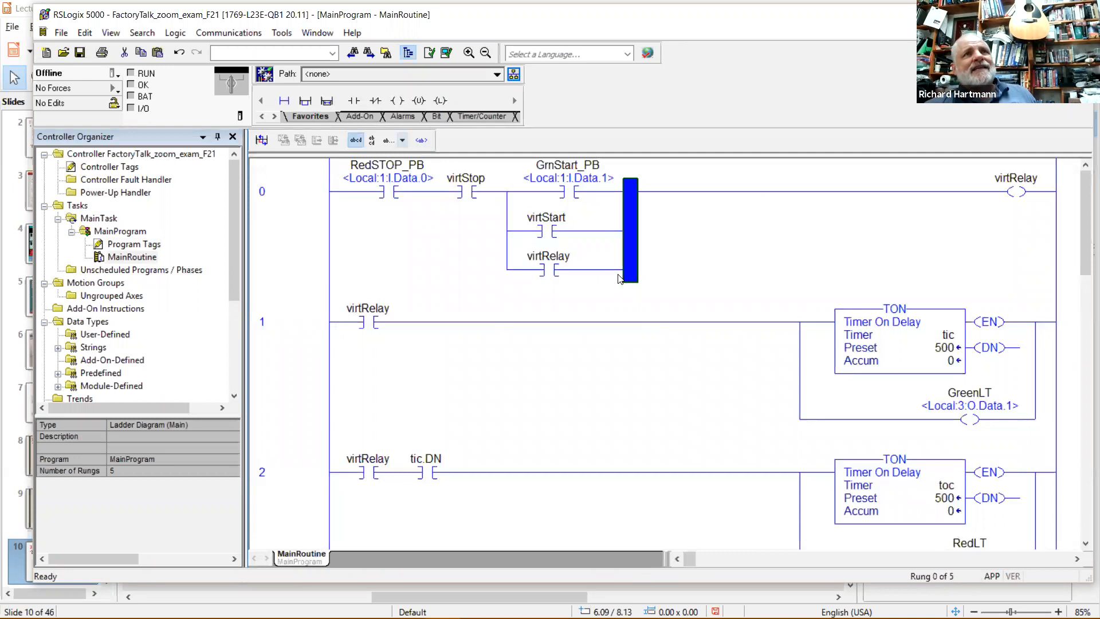
left_click(299, 192)
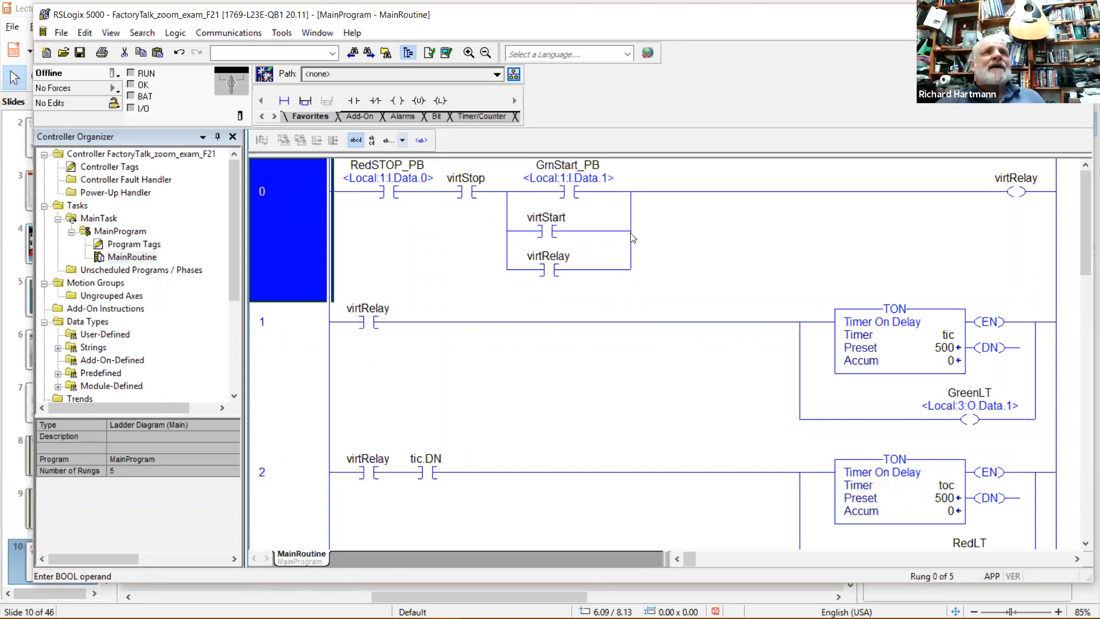
left_click(551, 258)
left_click(1017, 177)
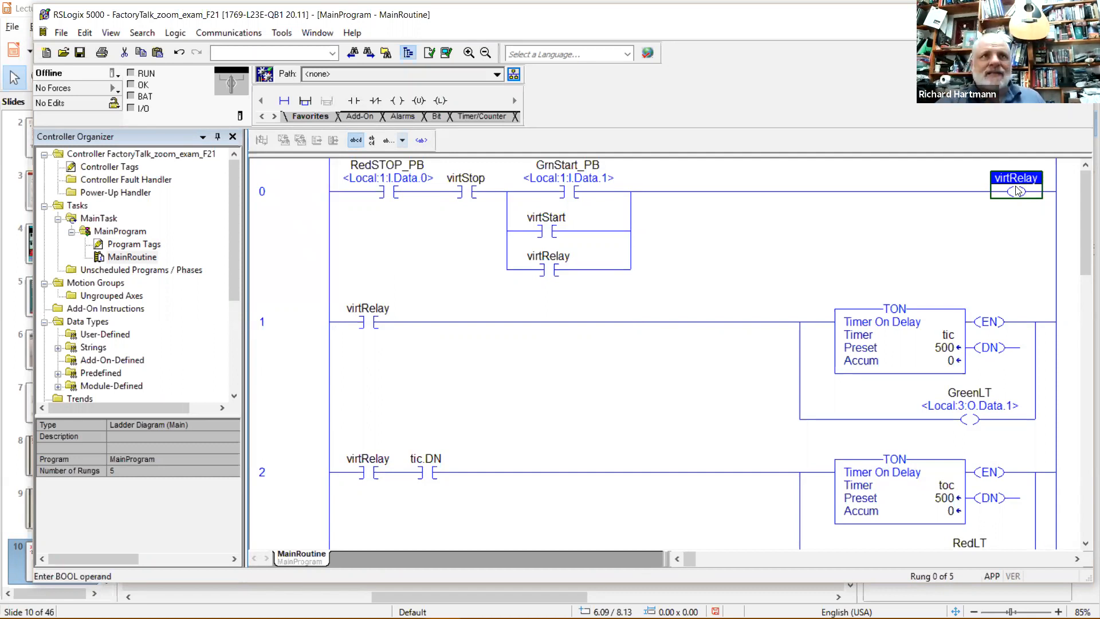
left_click(547, 259)
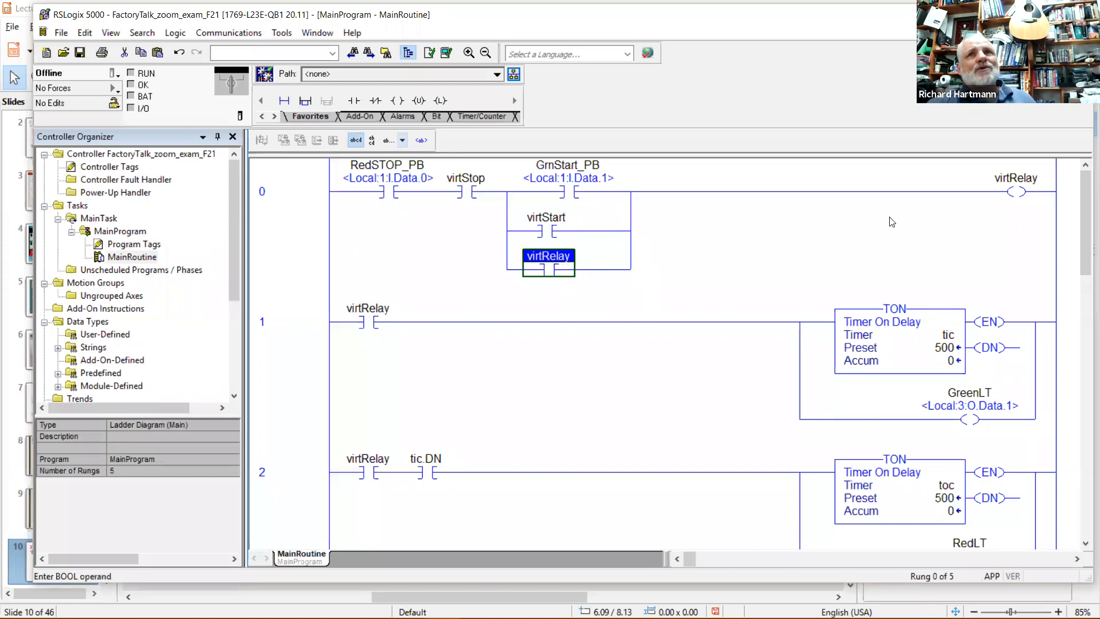
left_click(1016, 181)
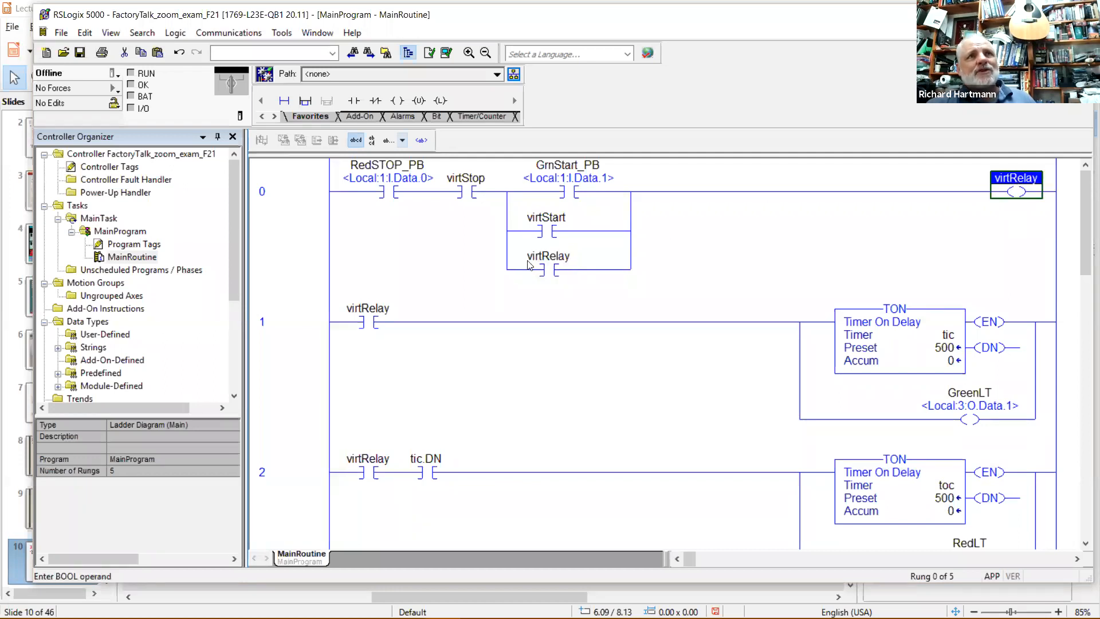
left_click(559, 260)
left_click(1021, 191)
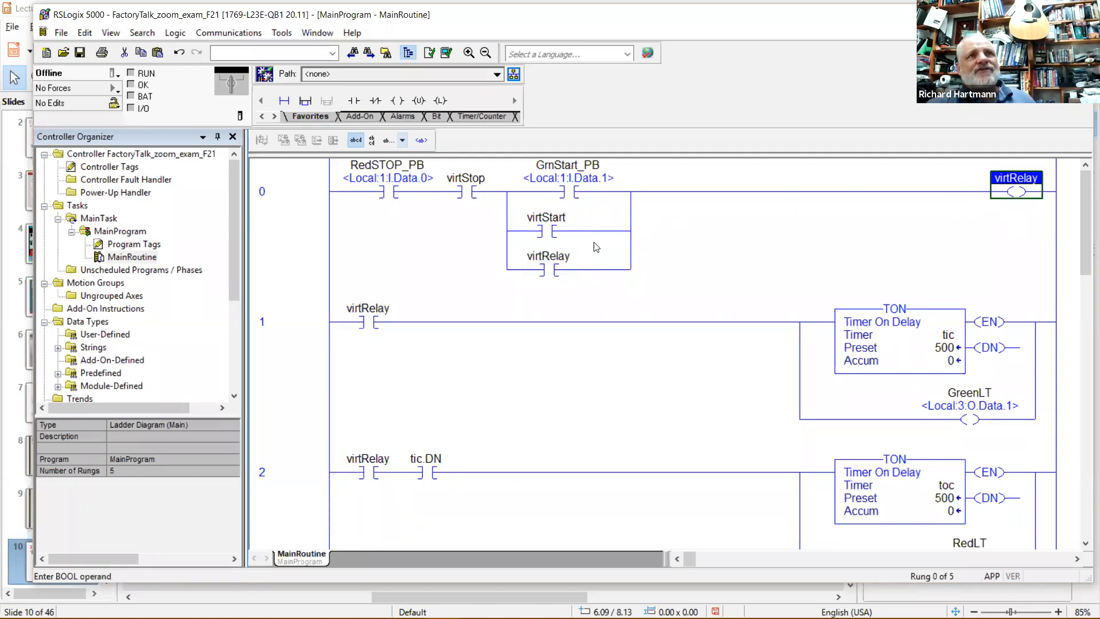
left_click(559, 261)
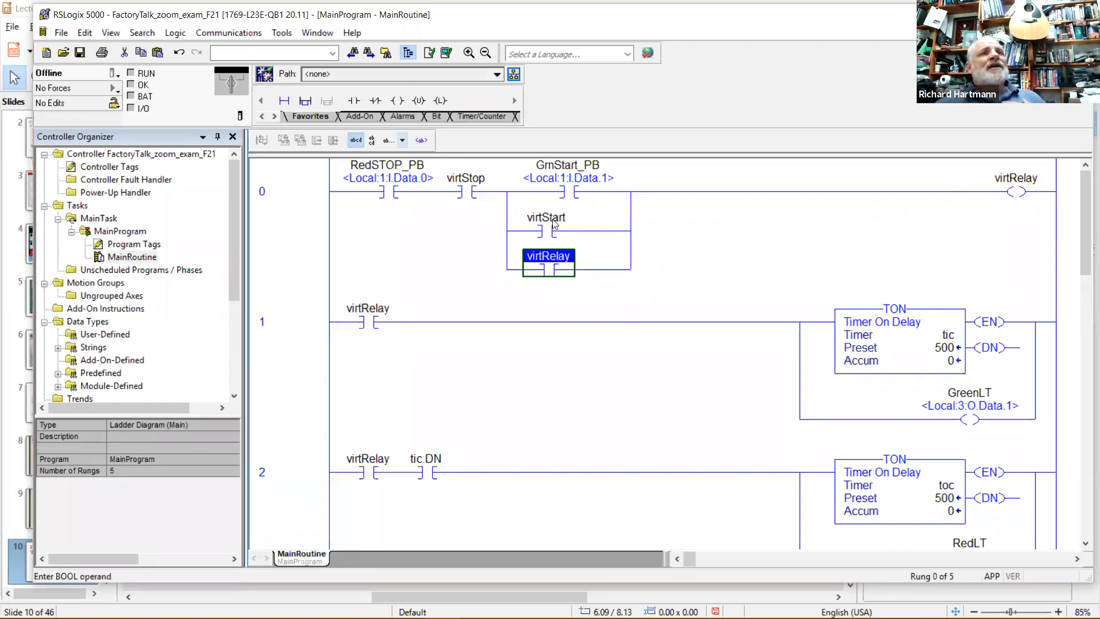
left_click(579, 173)
left_click(553, 222)
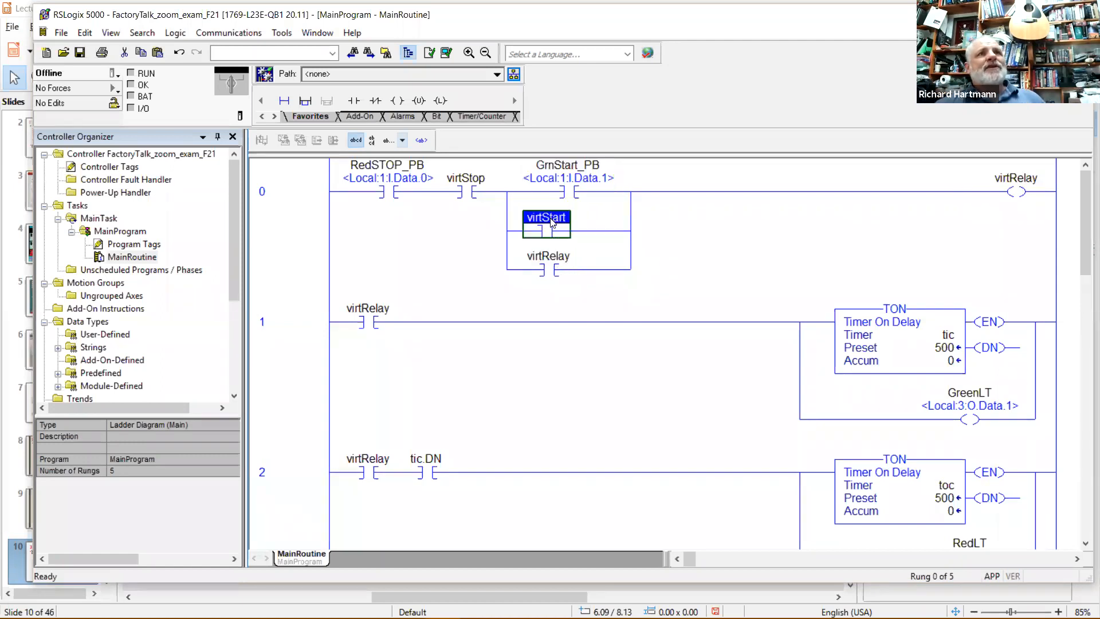
left_click(564, 170)
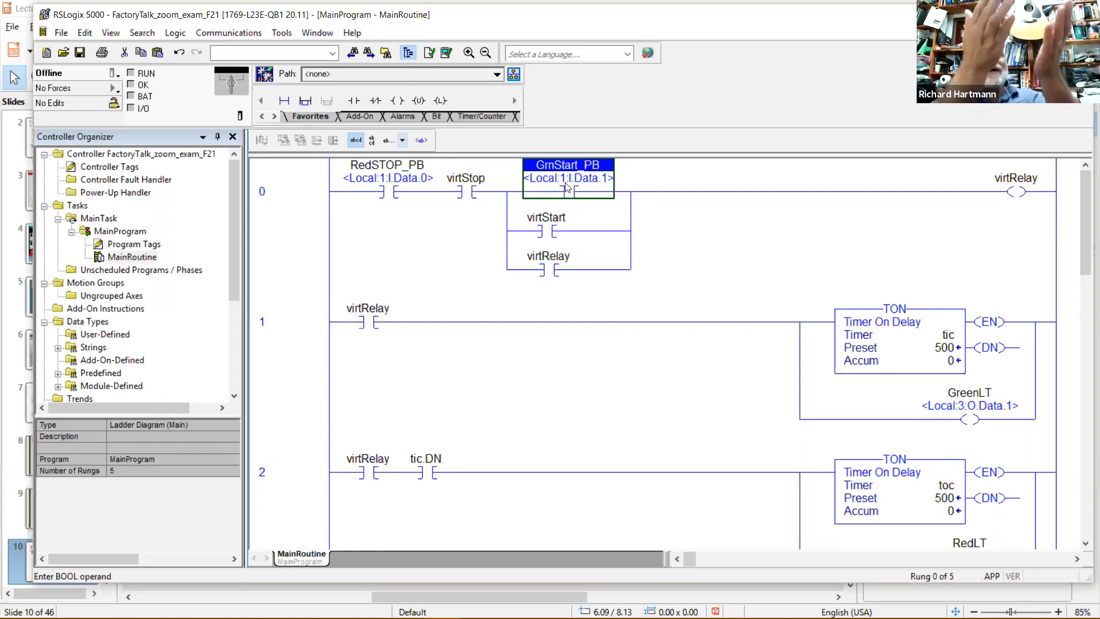
left_click(558, 226)
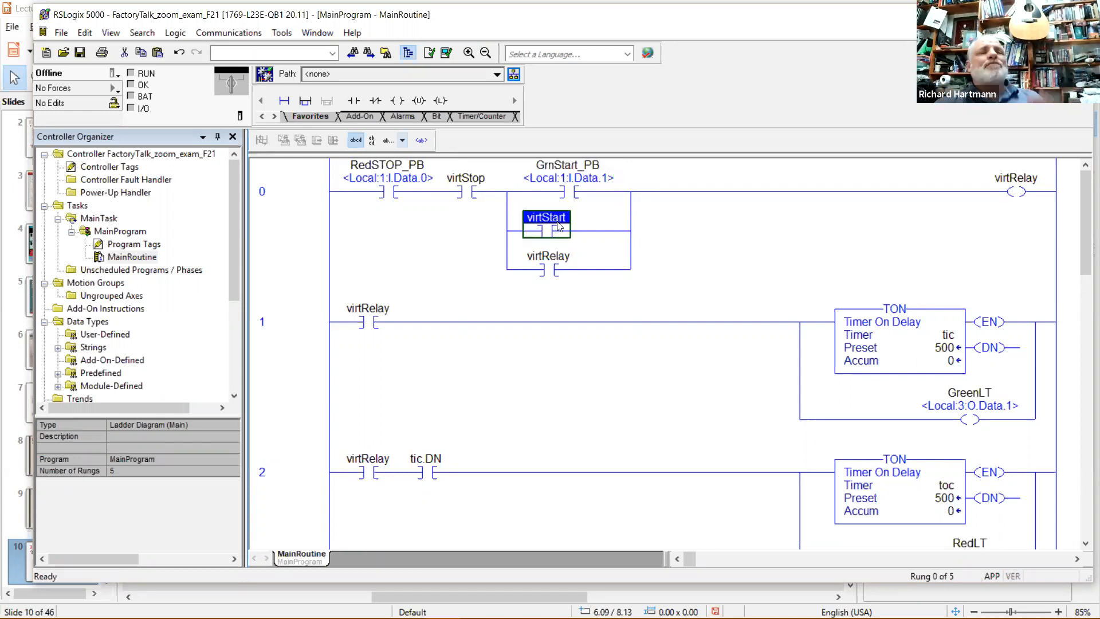
left_click(561, 262)
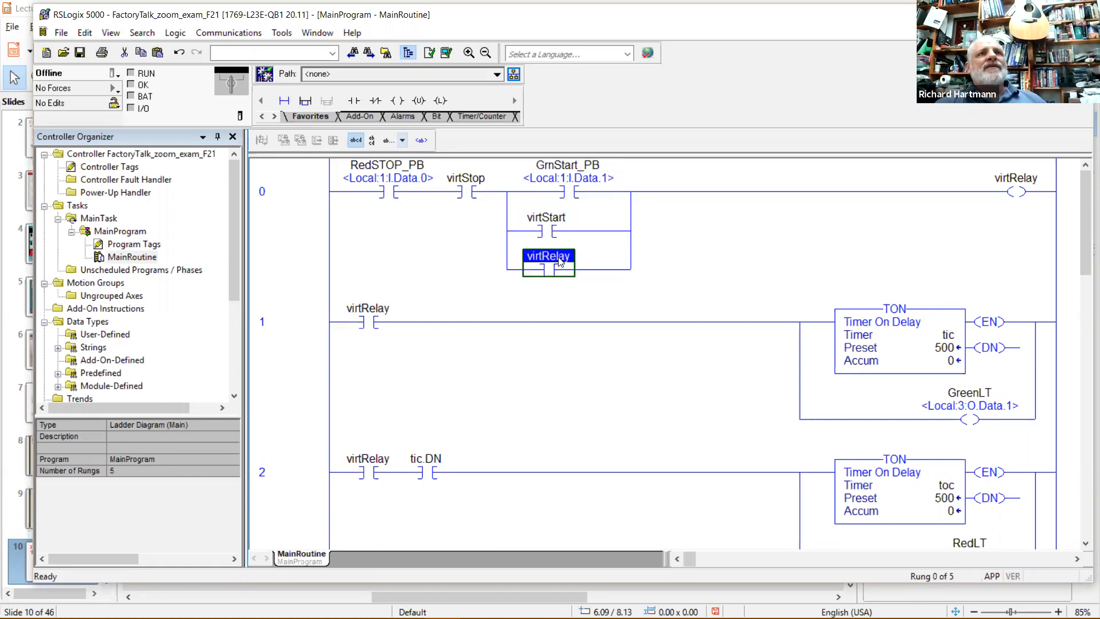
left_click(1024, 193)
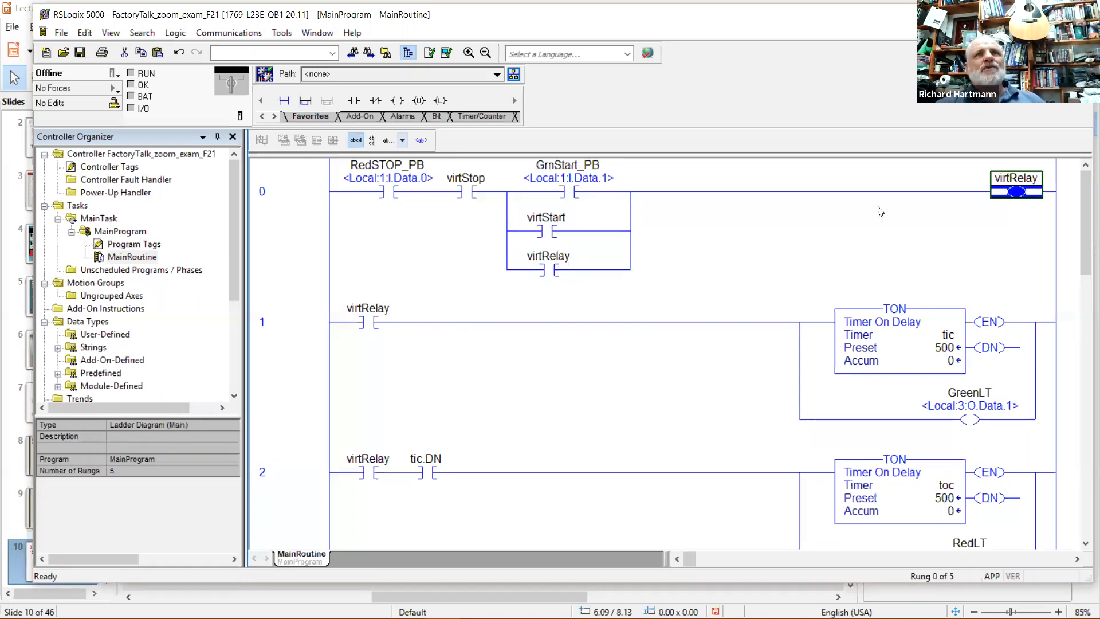
left_click(549, 267)
left_click(373, 331)
scroll(371, 331, "down", 3)
left_click(372, 331)
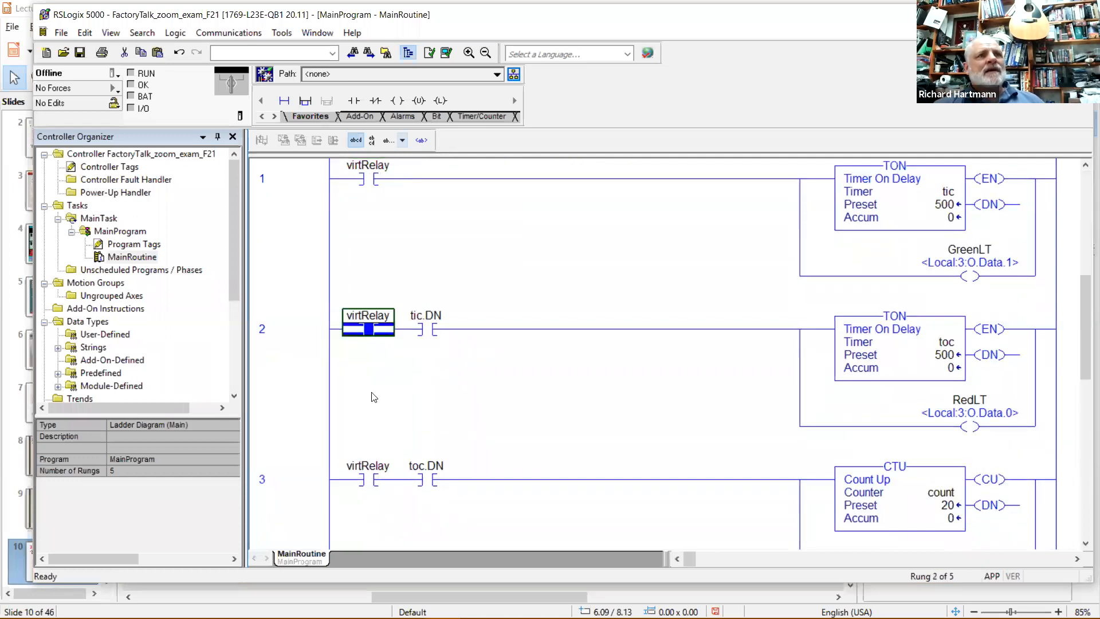
left_click(371, 478)
scroll(371, 477, "down", 3)
left_click(372, 476)
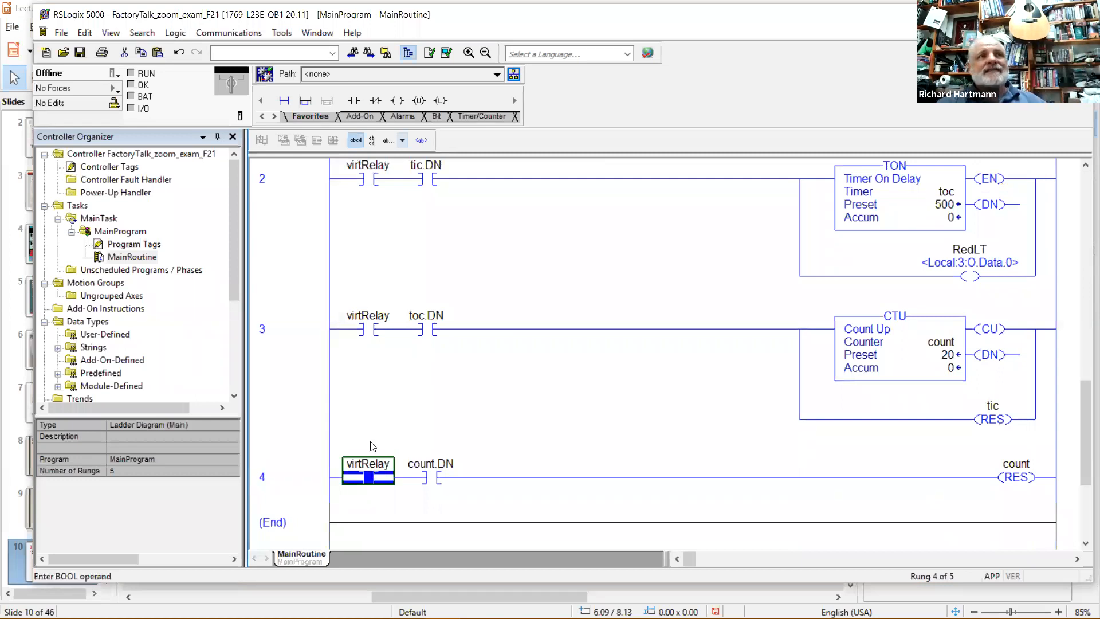
scroll(372, 447, "up", 3)
scroll(373, 446, "up", 2)
left_click(396, 191)
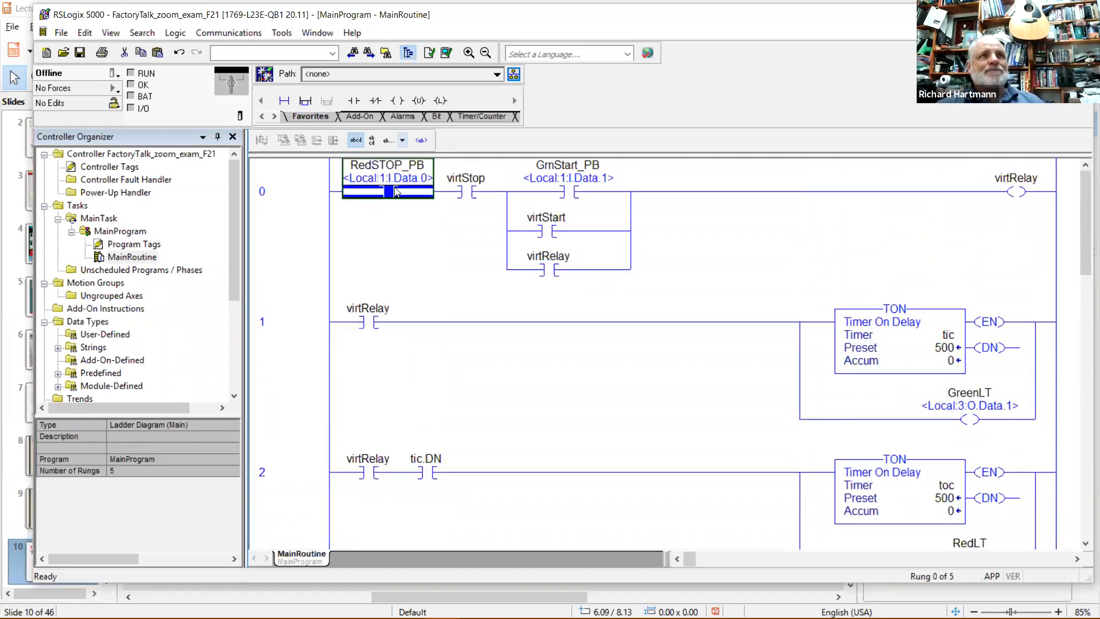
left_click(1009, 192)
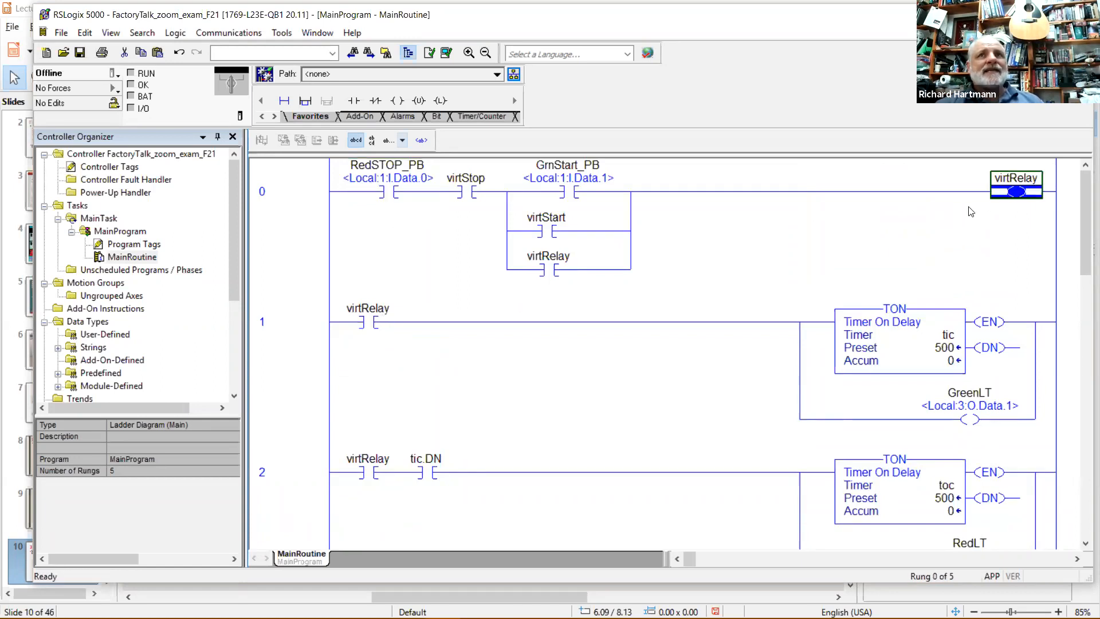
left_click(371, 326)
scroll(362, 361, "down", 5)
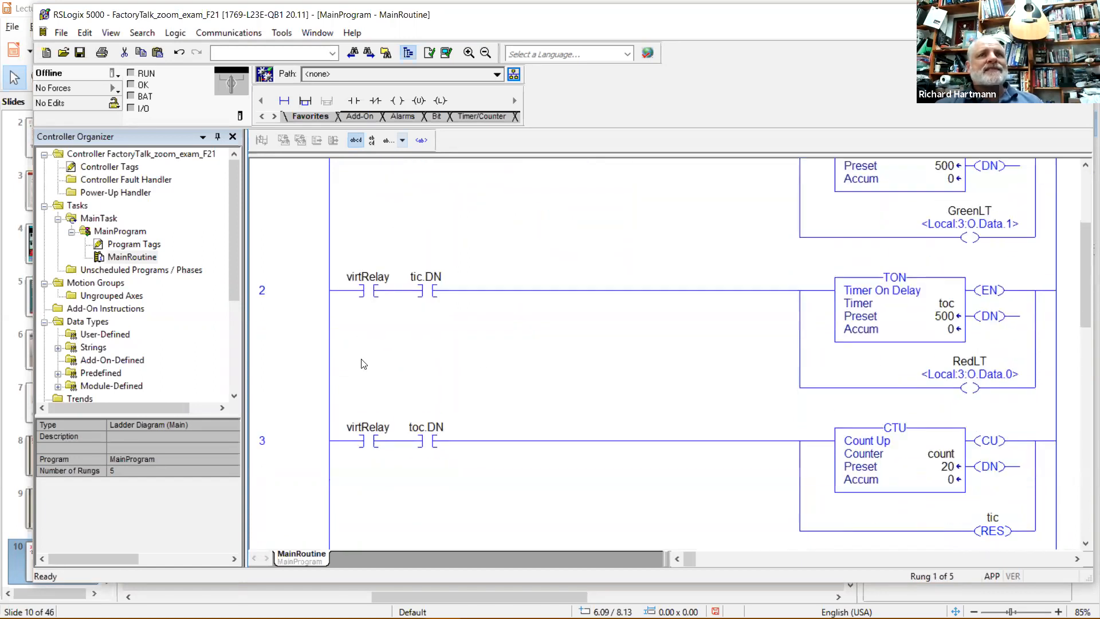
scroll(363, 368, "down", 2)
scroll(363, 371, "up", 6)
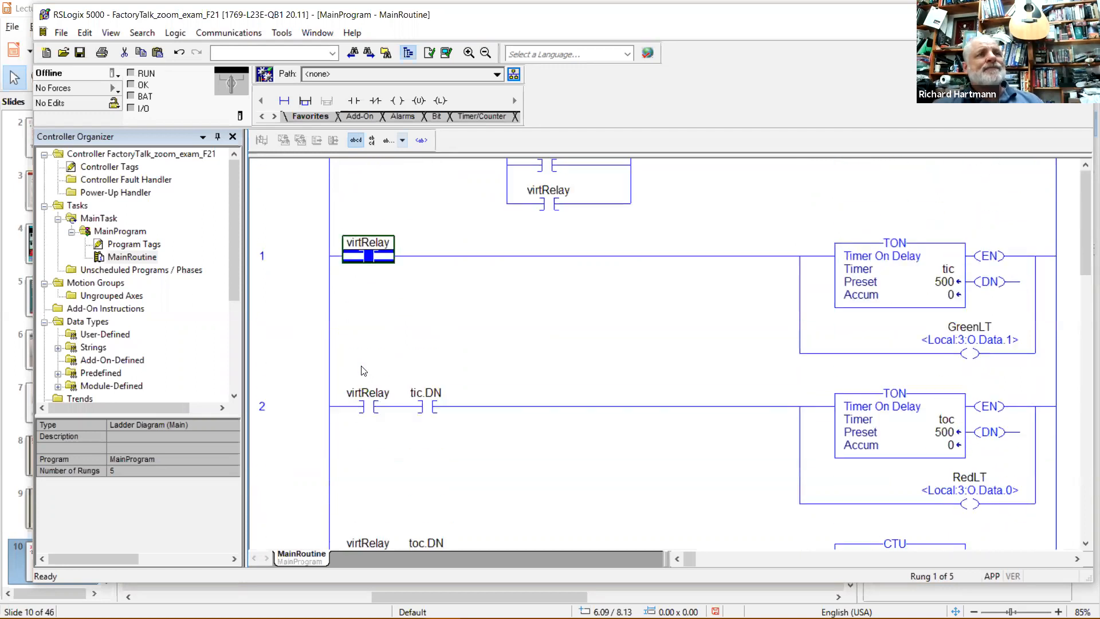
left_click(560, 293)
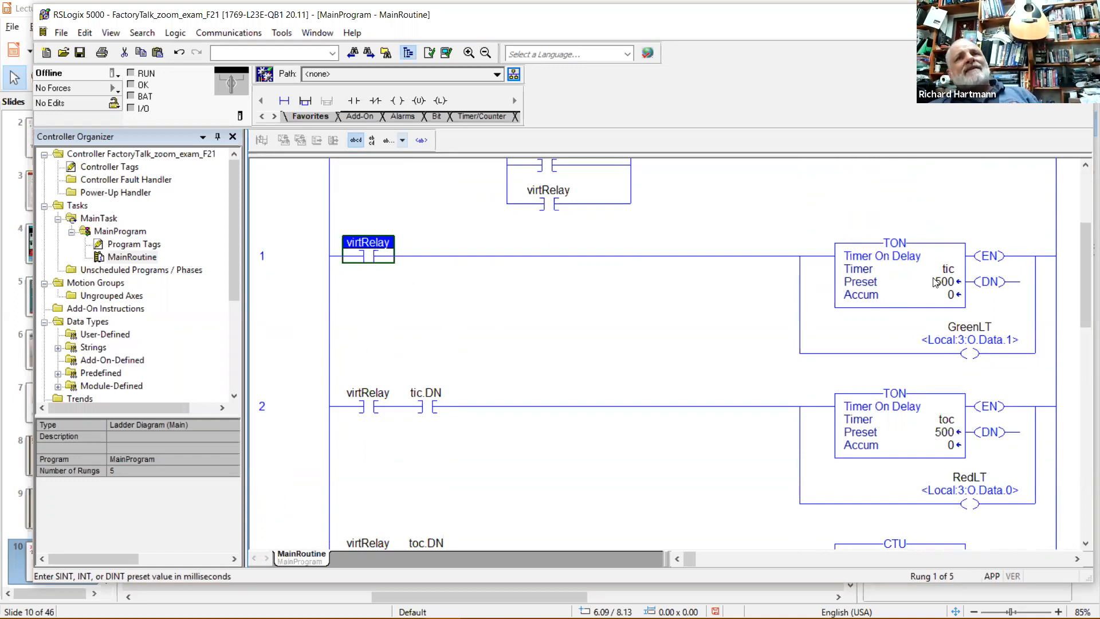
Review the tic timer-on-delay on rung 1 and its preset of 500.
left_click(921, 266)
left_click(936, 431)
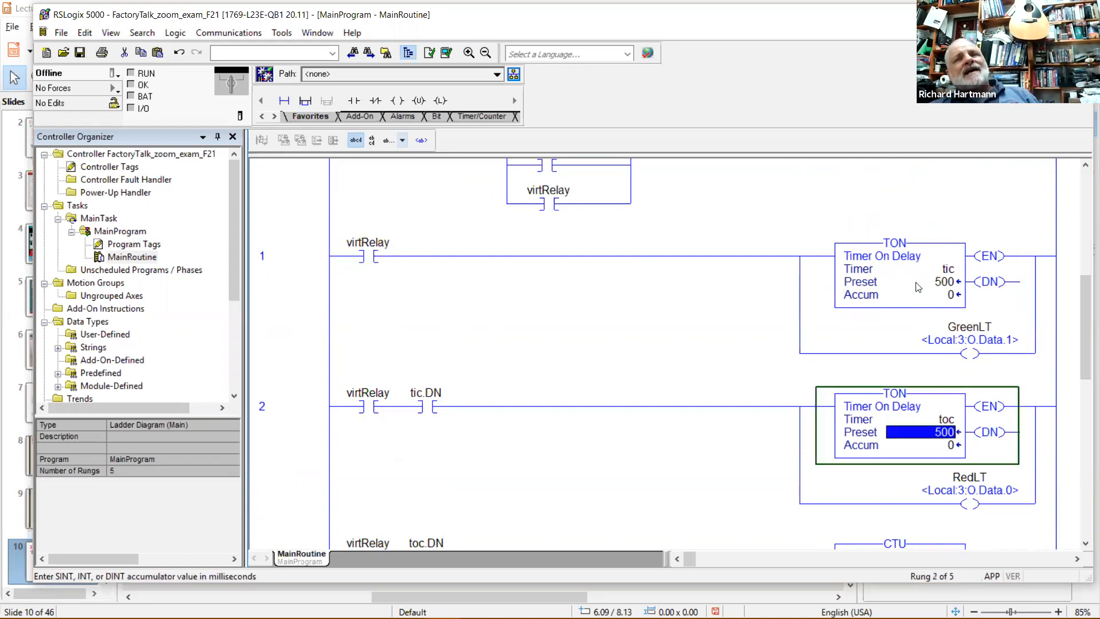
left_click(916, 281)
left_click(922, 414)
left_click(896, 305)
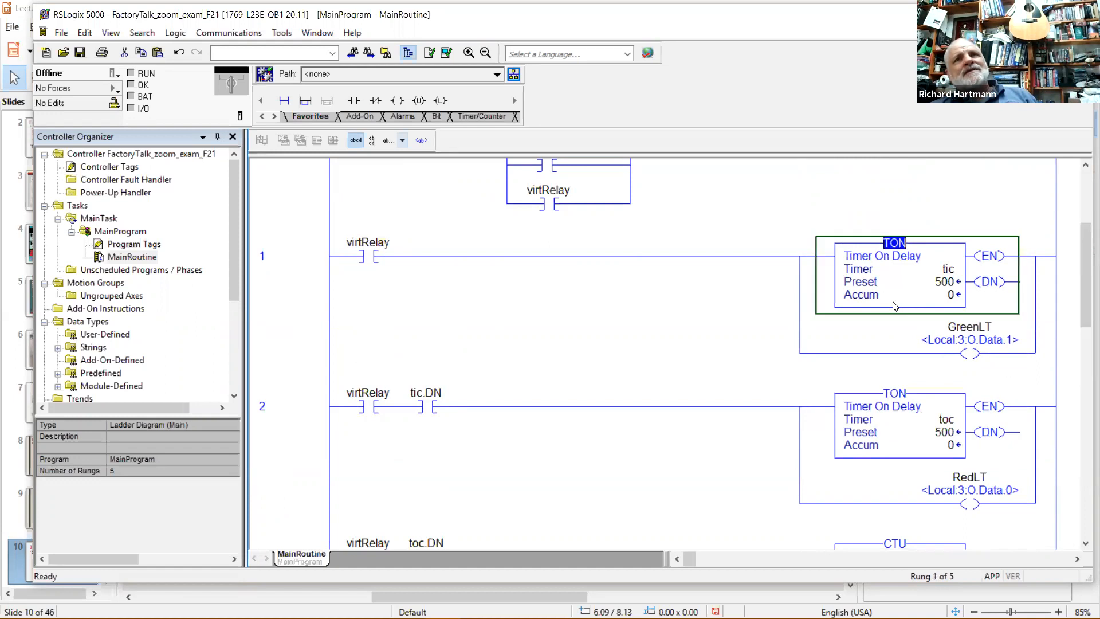
double_click(940, 283)
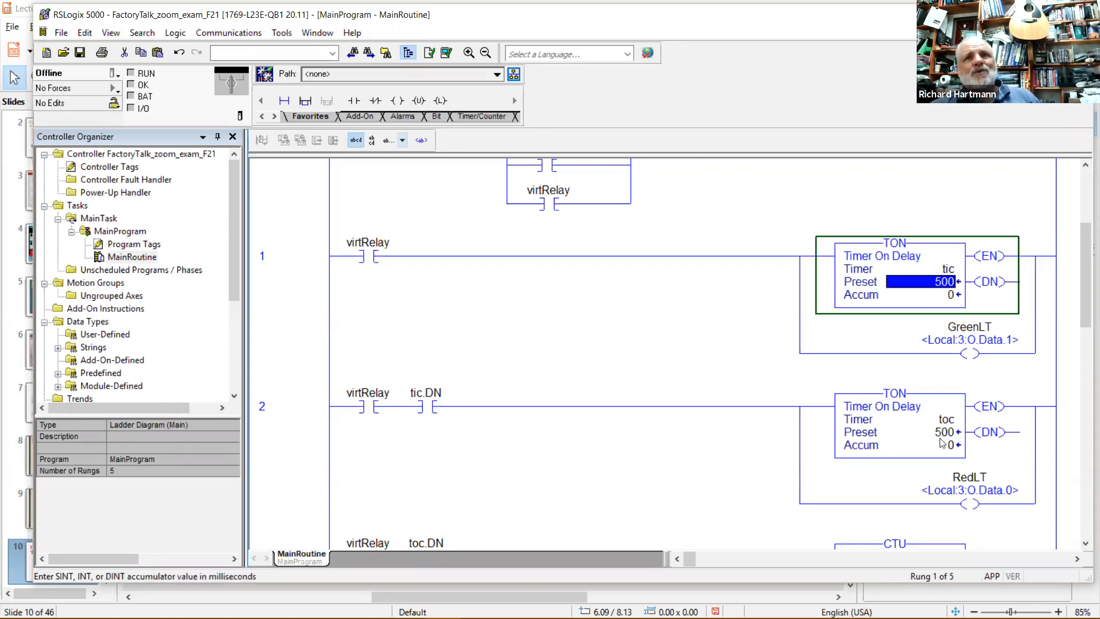
left_click(948, 271)
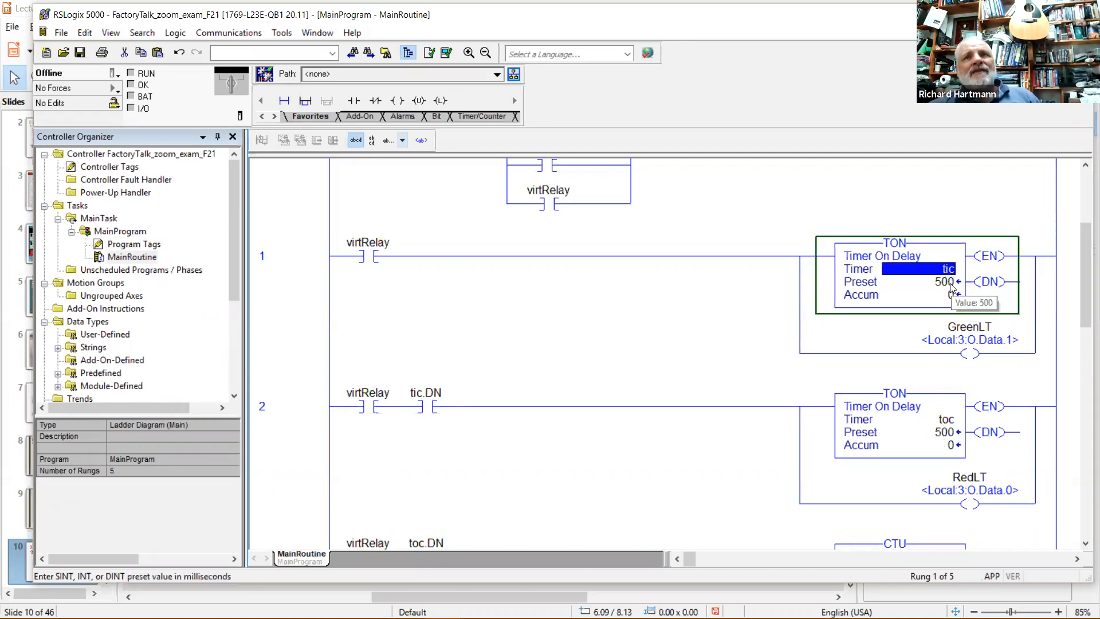
Trace the tic.DN contact, toc timer, toc.DN contact, count counter and tic reset on rungs 2–4.
left_click(438, 403)
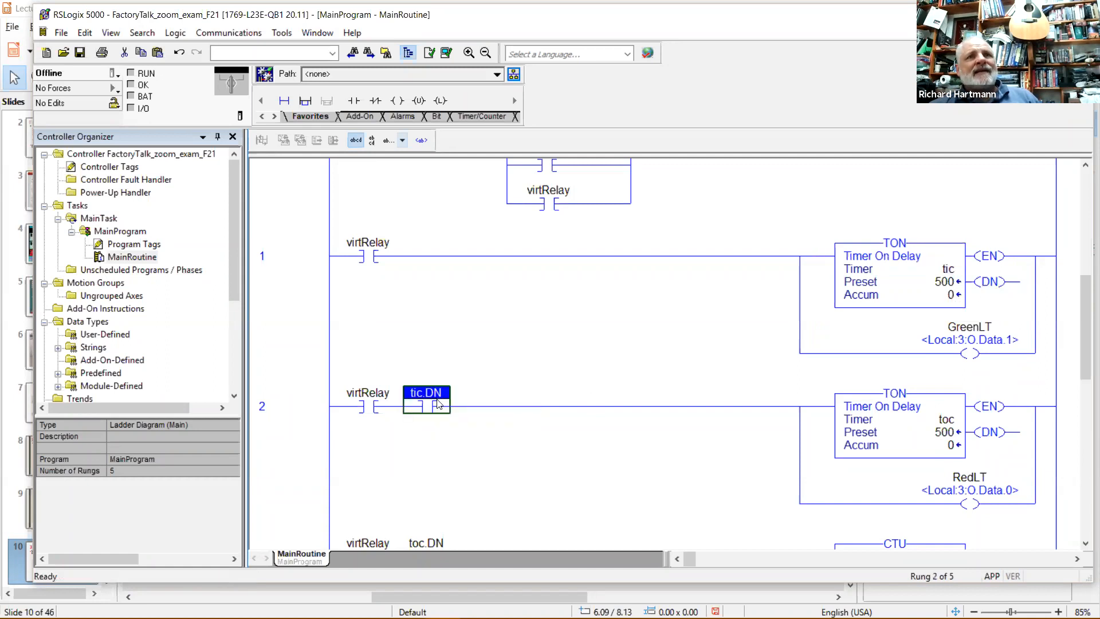
left_click(951, 427)
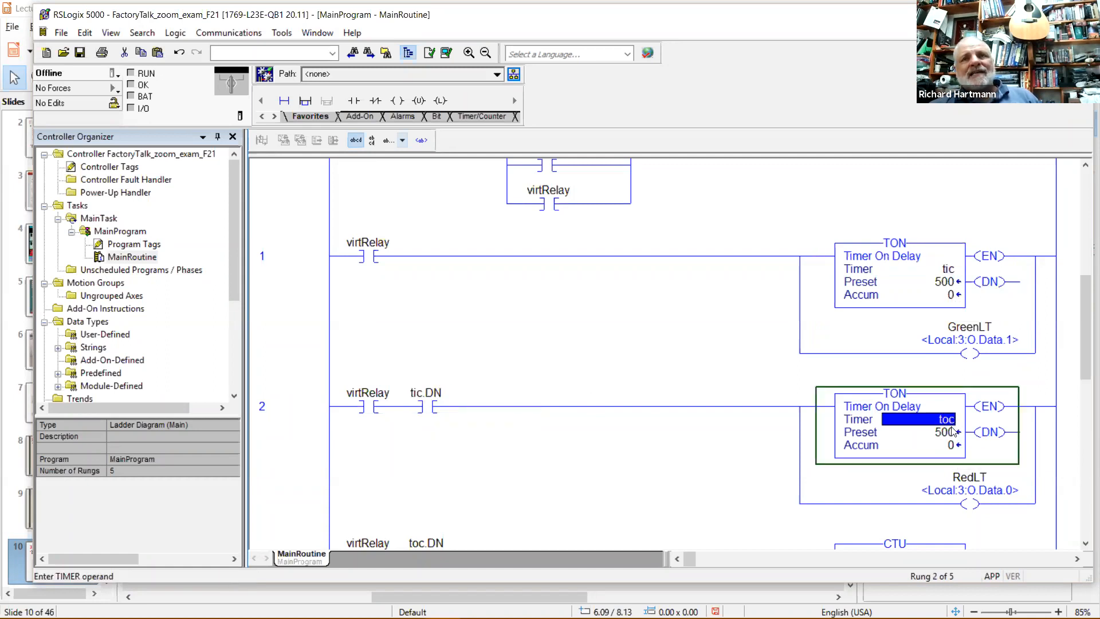
scroll(834, 427, "down", 3)
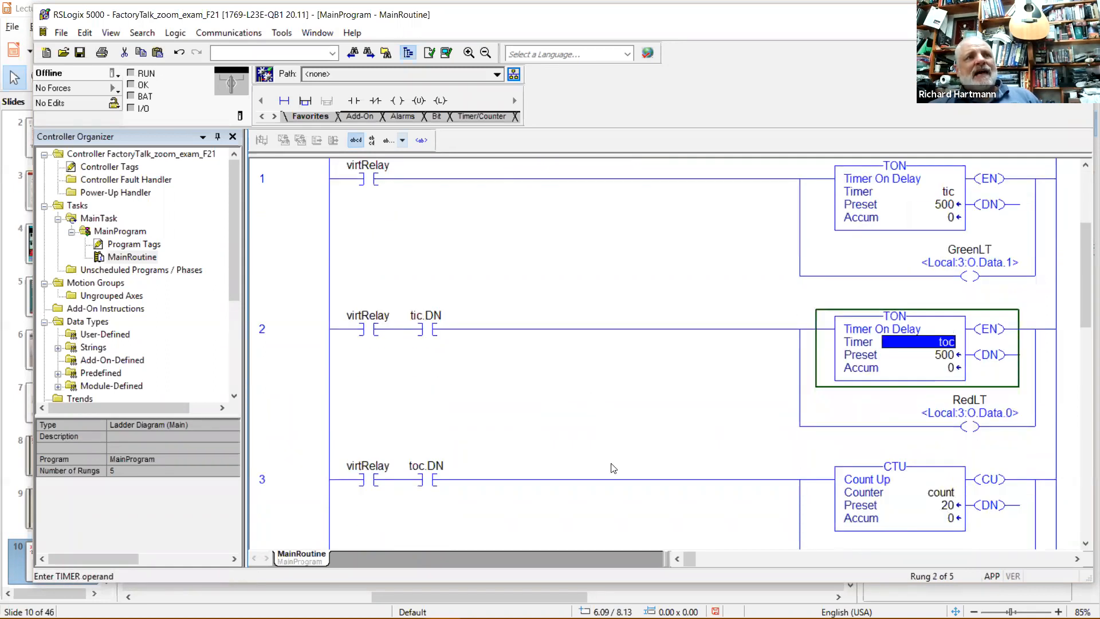
left_click(424, 475)
left_click(952, 496)
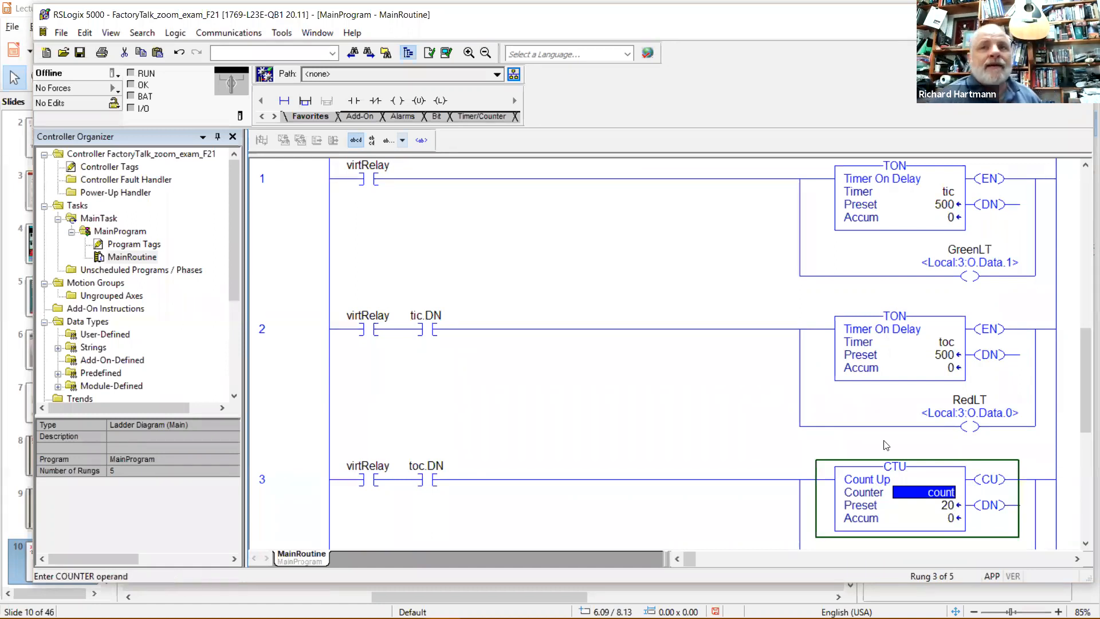
scroll(842, 478, "down", 5)
scroll(843, 478, "down", 1)
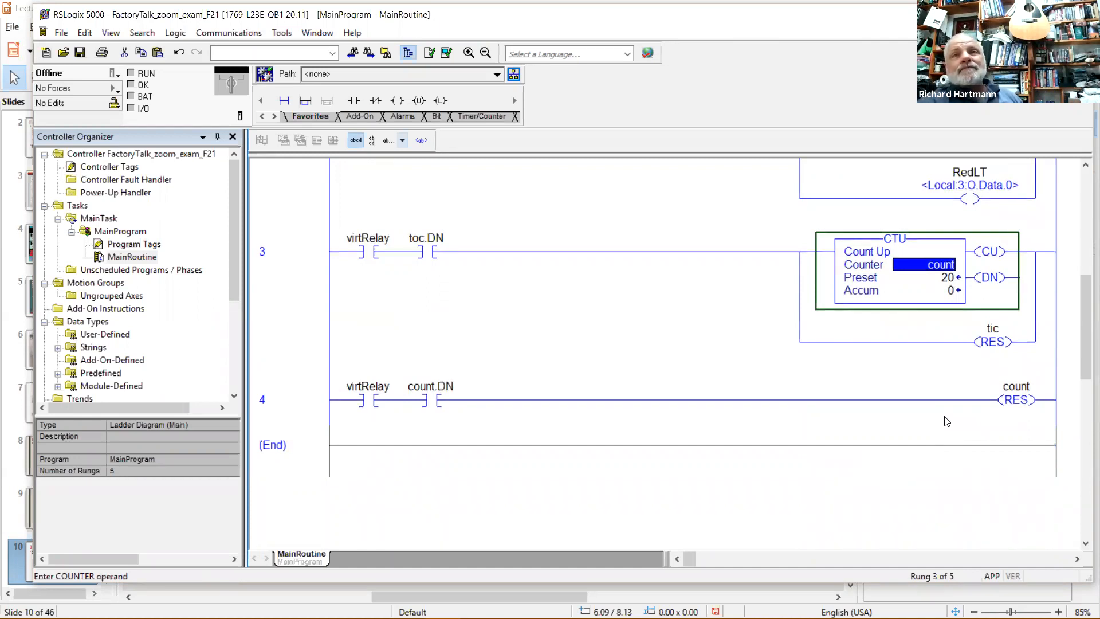
left_click(996, 335)
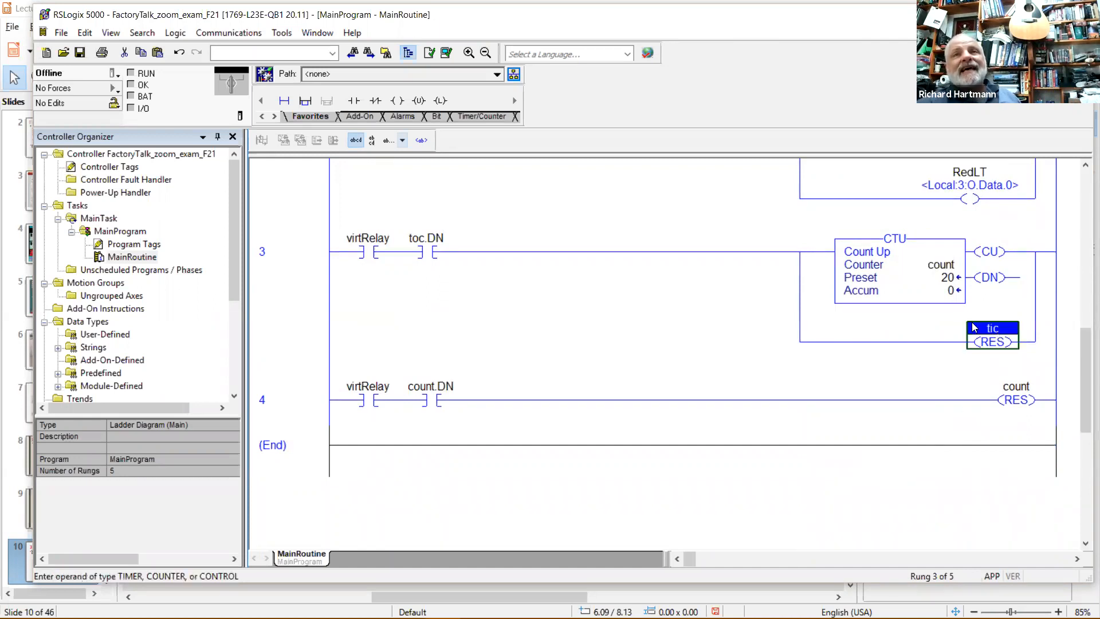
scroll(899, 244, "up", 7)
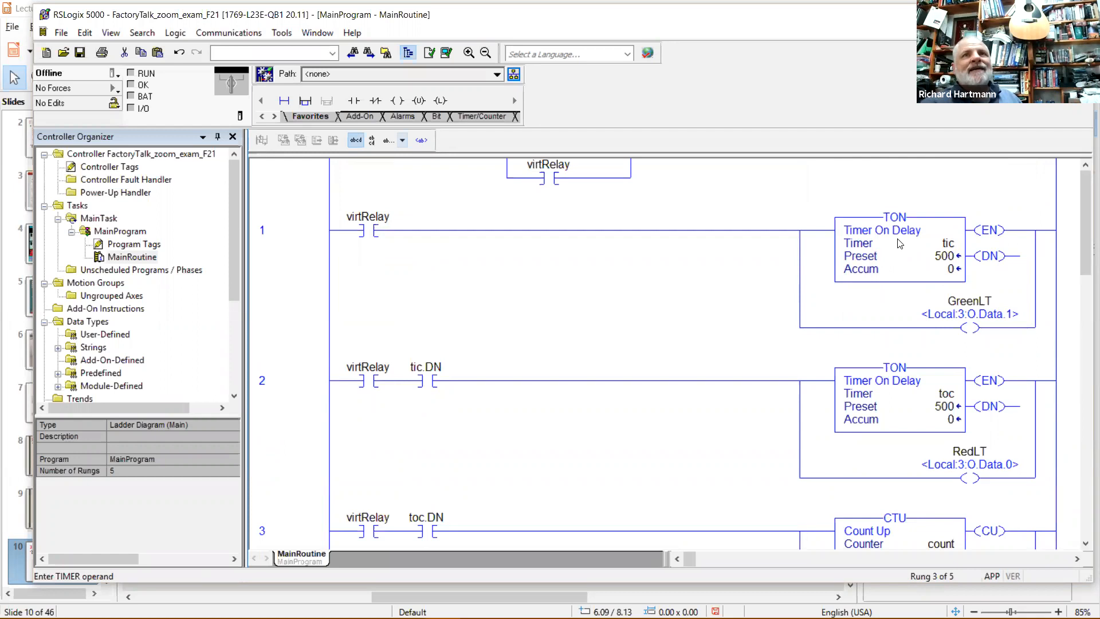
Recheck the tic and toc presets of 500, count's preset of 20, and its count.DN reset.
left_click(929, 253)
left_click(933, 404)
left_click(926, 254)
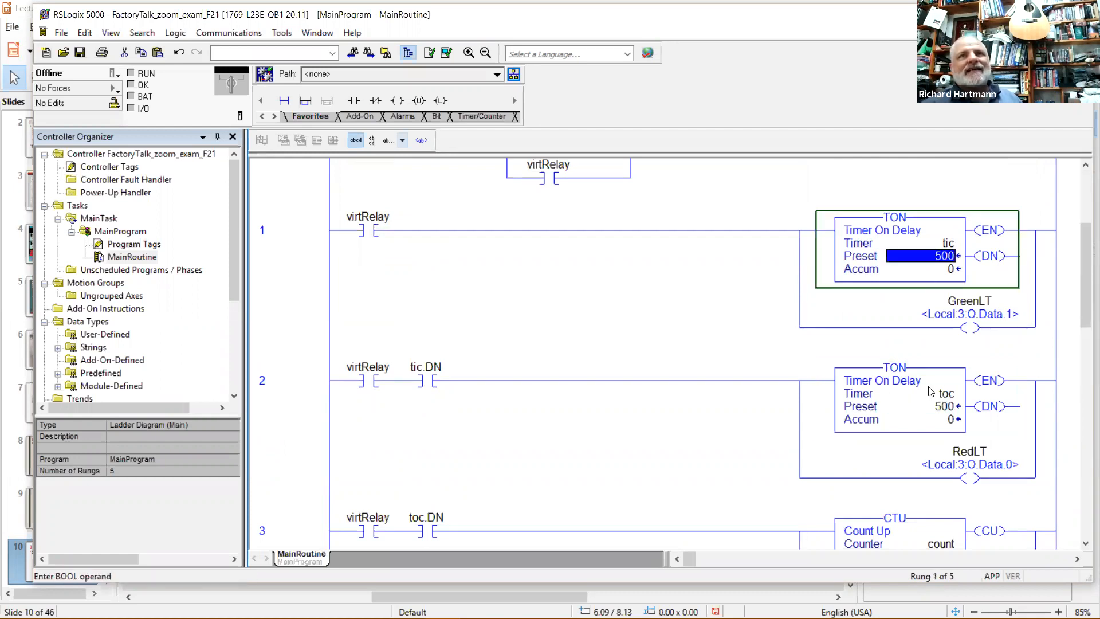
left_click(932, 392)
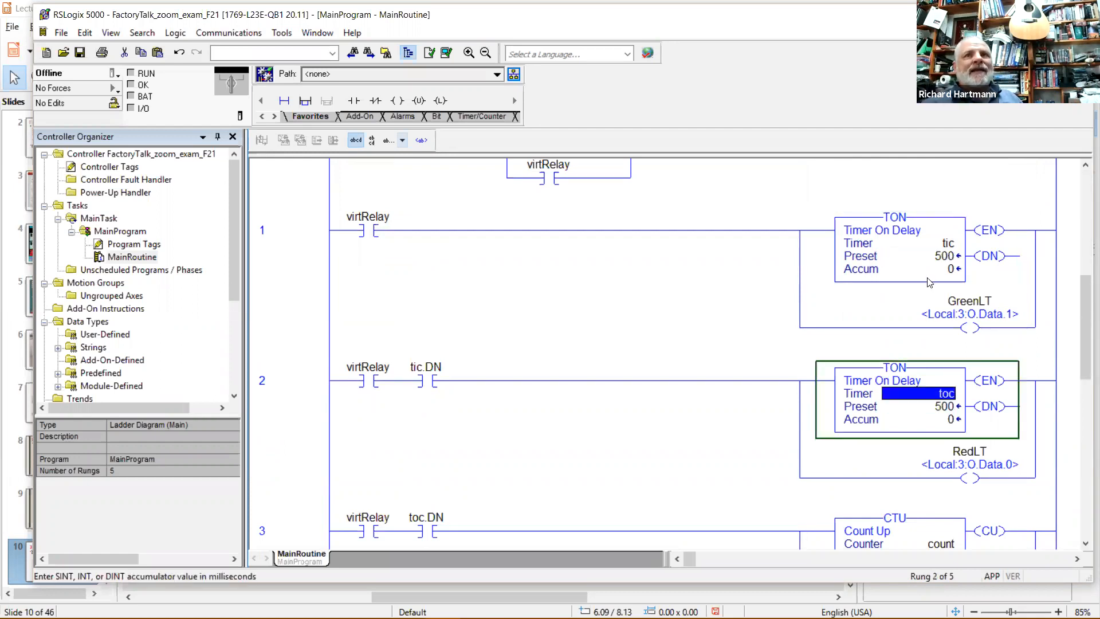
scroll(942, 283, "down", 4)
left_click(941, 396)
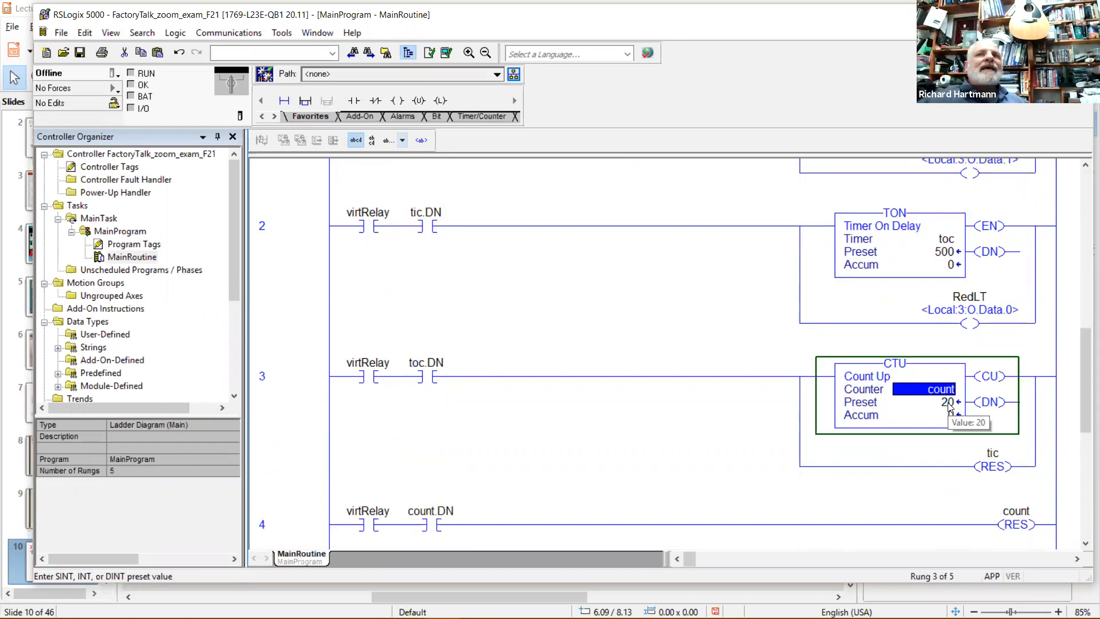
left_click(948, 402)
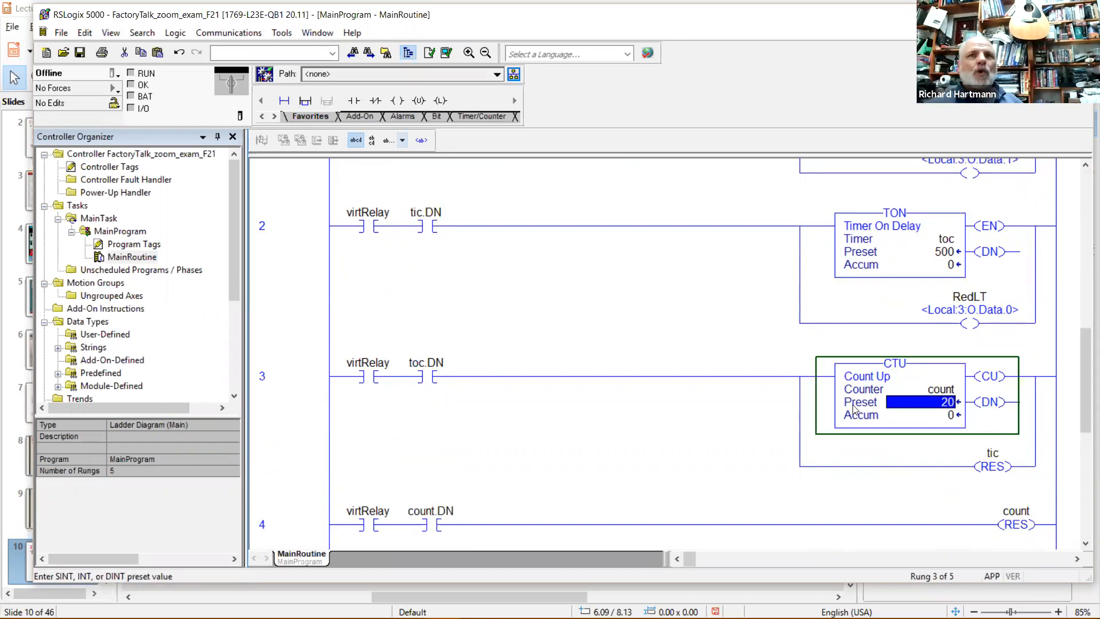
left_click(433, 521)
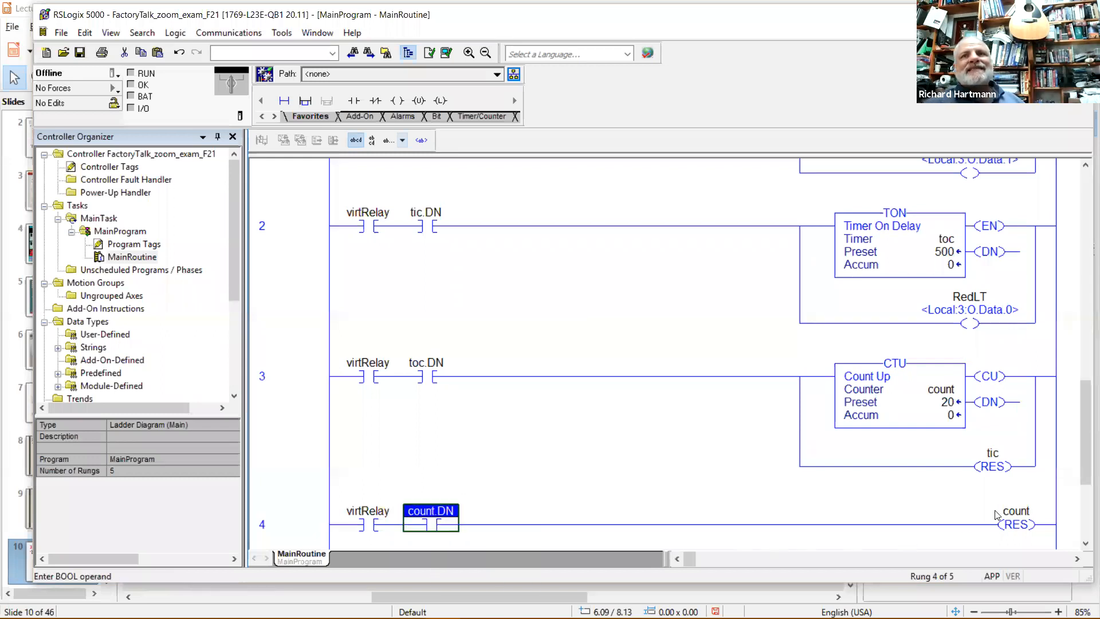
left_click(1012, 512)
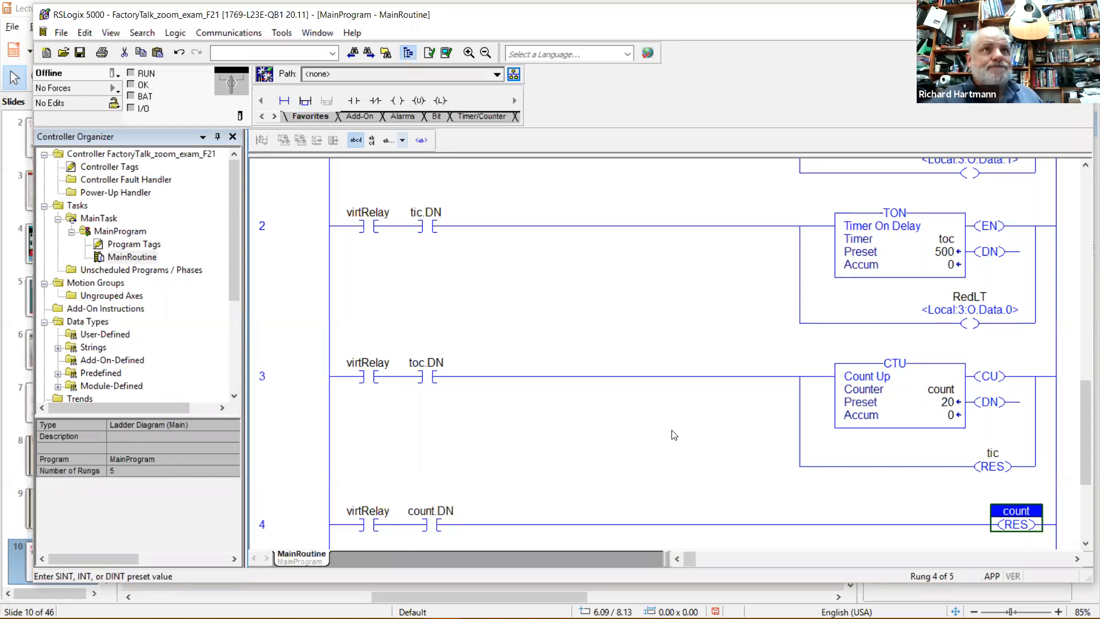
mouse_move(470, 617)
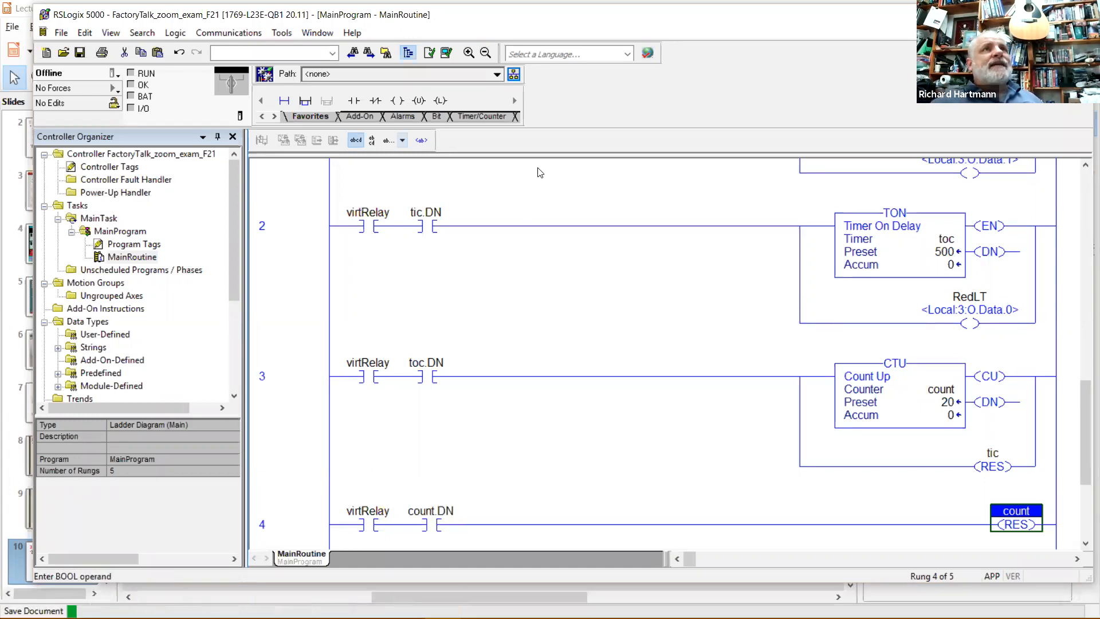
scroll(603, 264, "up", 4)
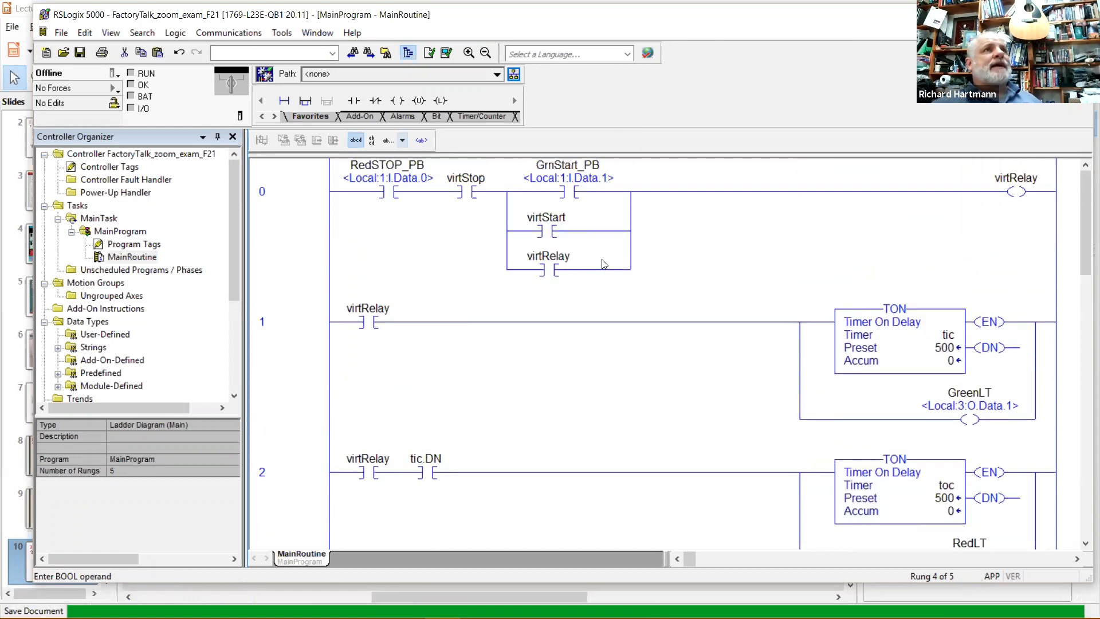
scroll(603, 263, "down", 1)
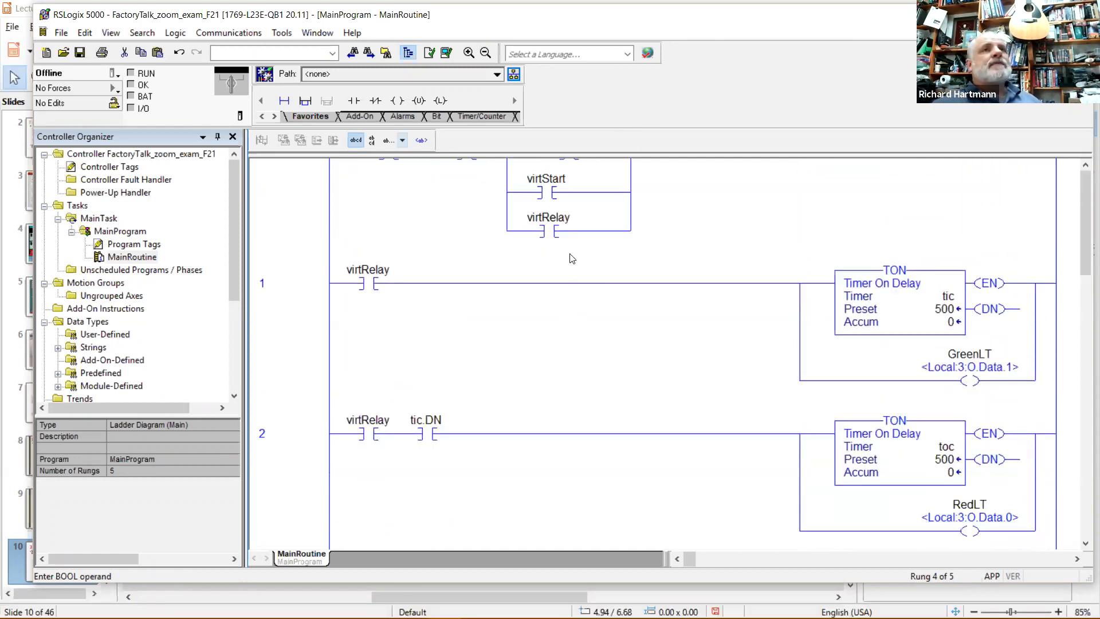
scroll(724, 242, "up", 1)
scroll(724, 243, "down", 2)
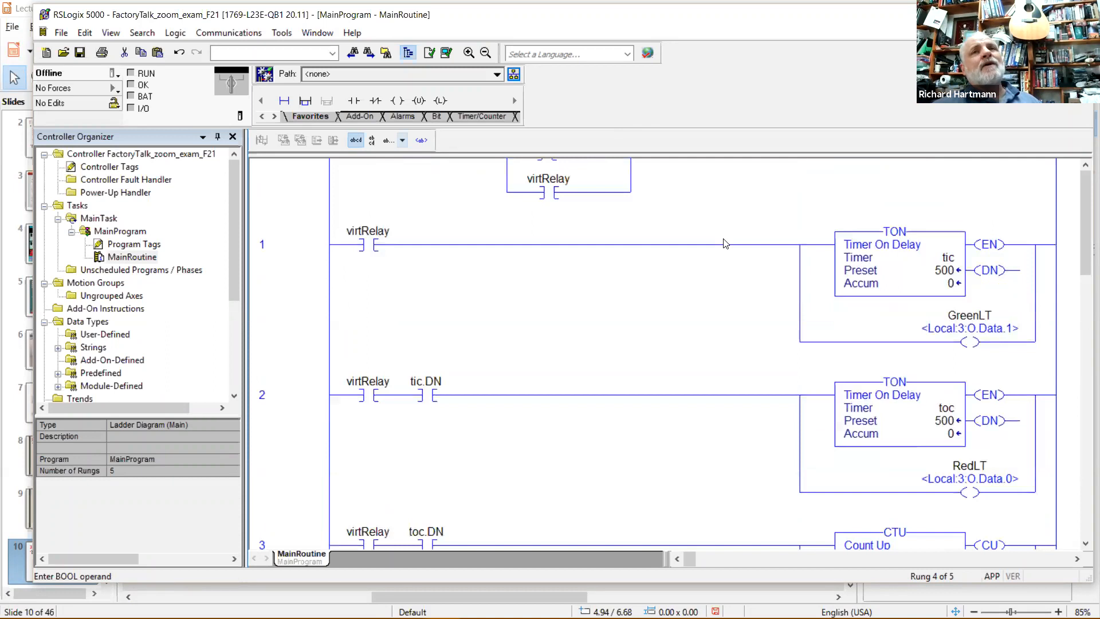
scroll(725, 243, "up", 2)
left_click(464, 189)
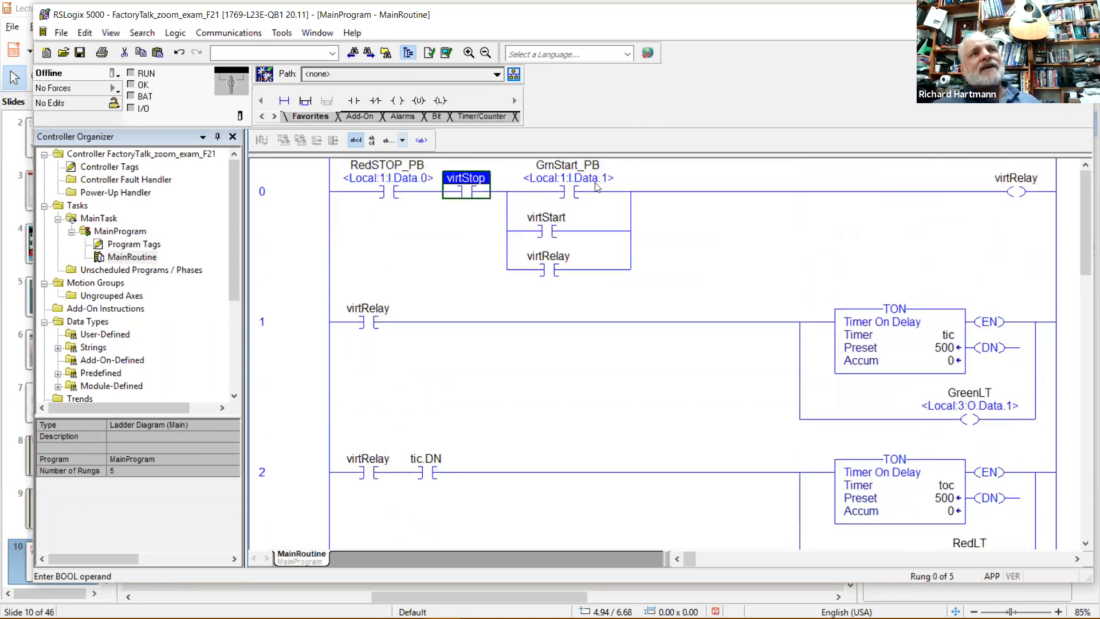
key("Right")
left_click(631, 223)
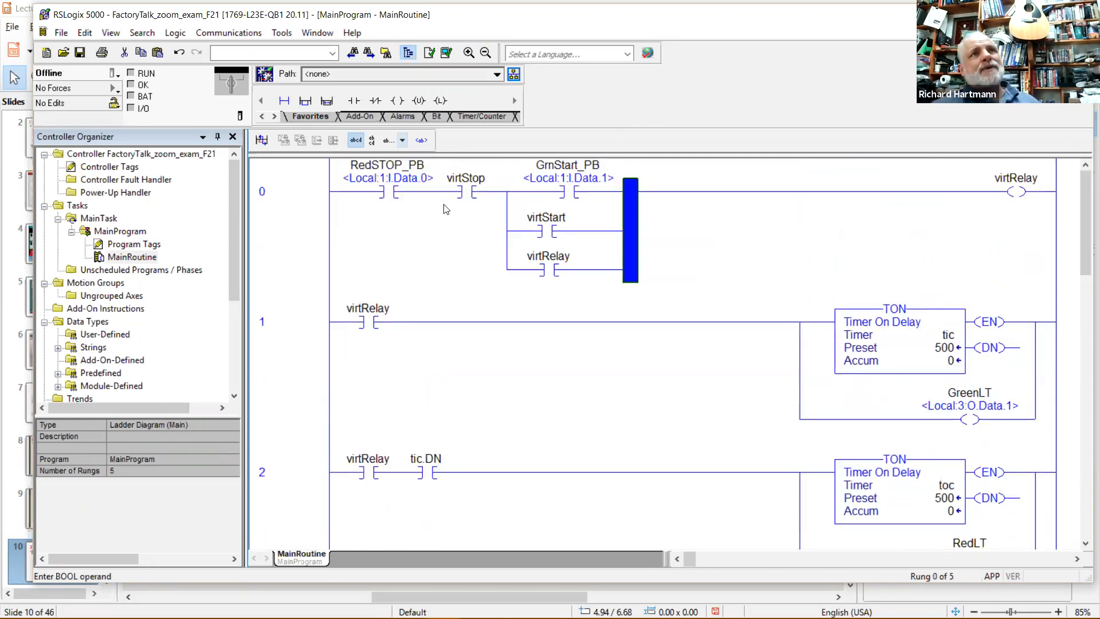
left_click(388, 175)
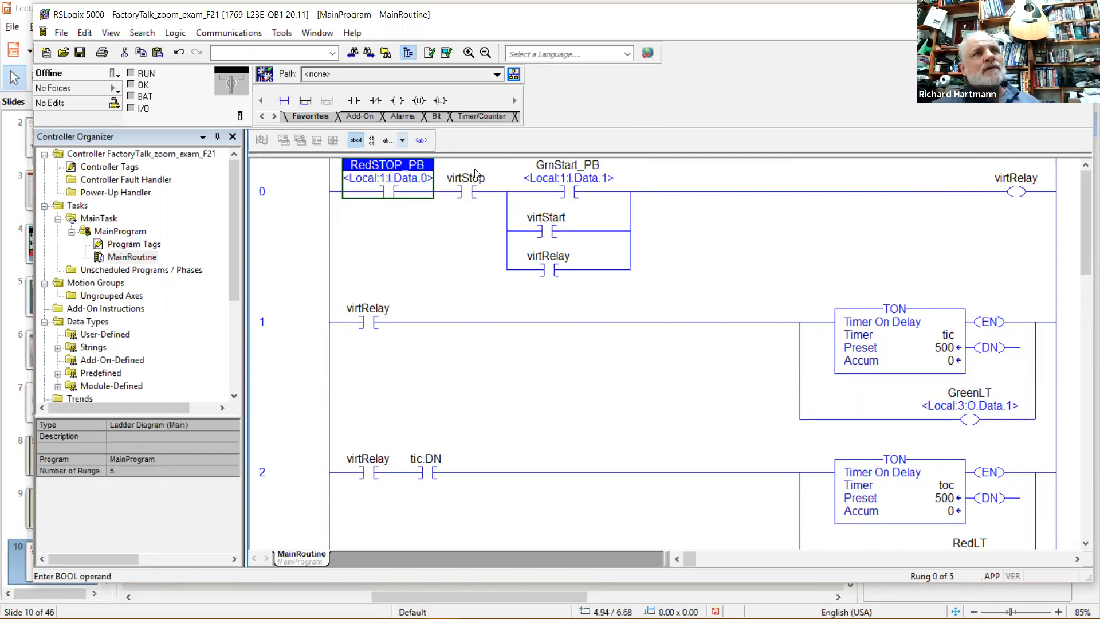
left_click(581, 178)
left_click(404, 182)
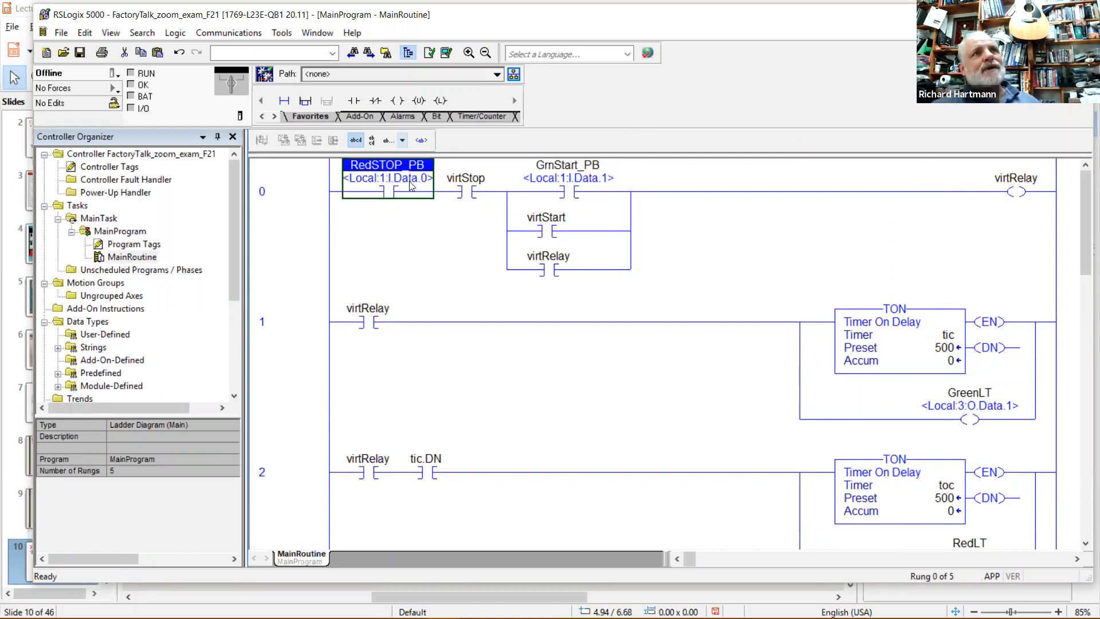
left_click(474, 194)
left_click(554, 229)
left_click(478, 197)
left_click(549, 265)
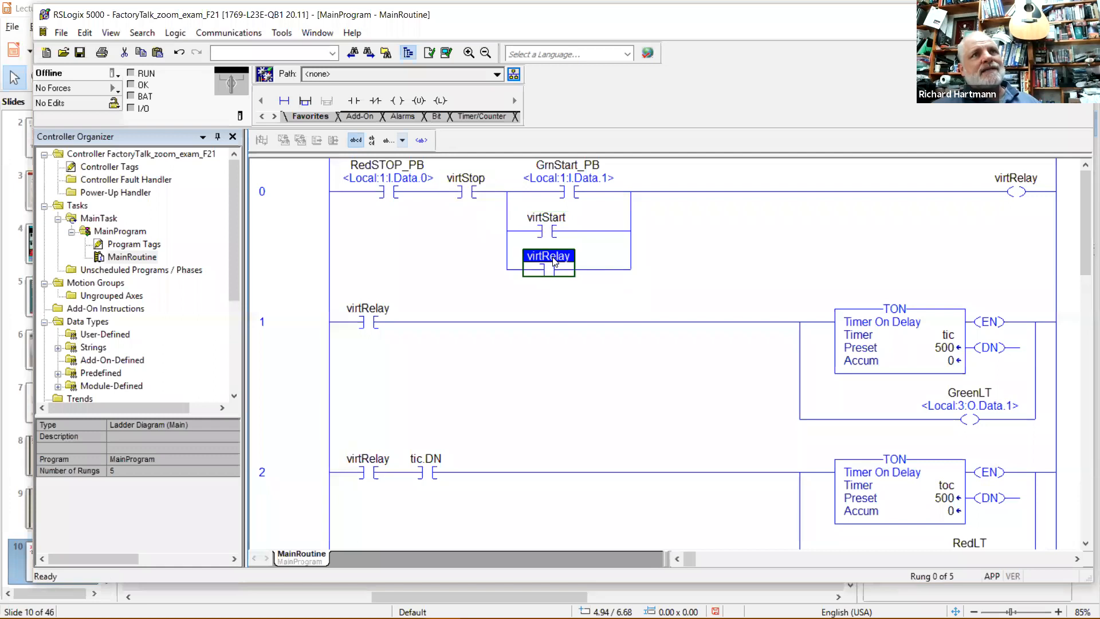
left_click(1026, 191)
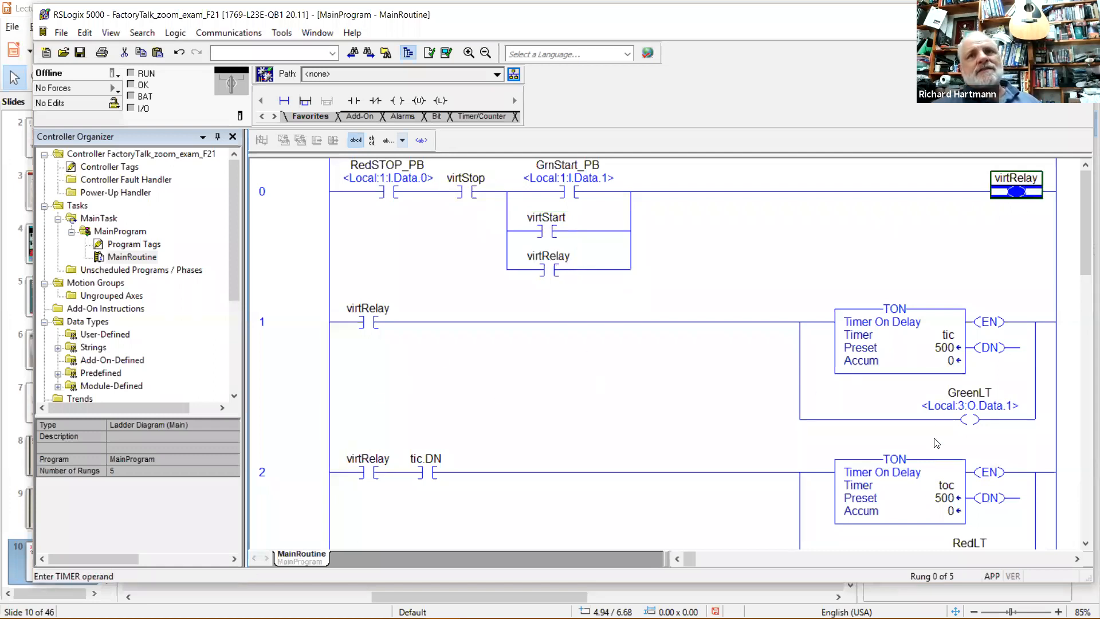
scroll(934, 467, "down", 3)
left_click(934, 517)
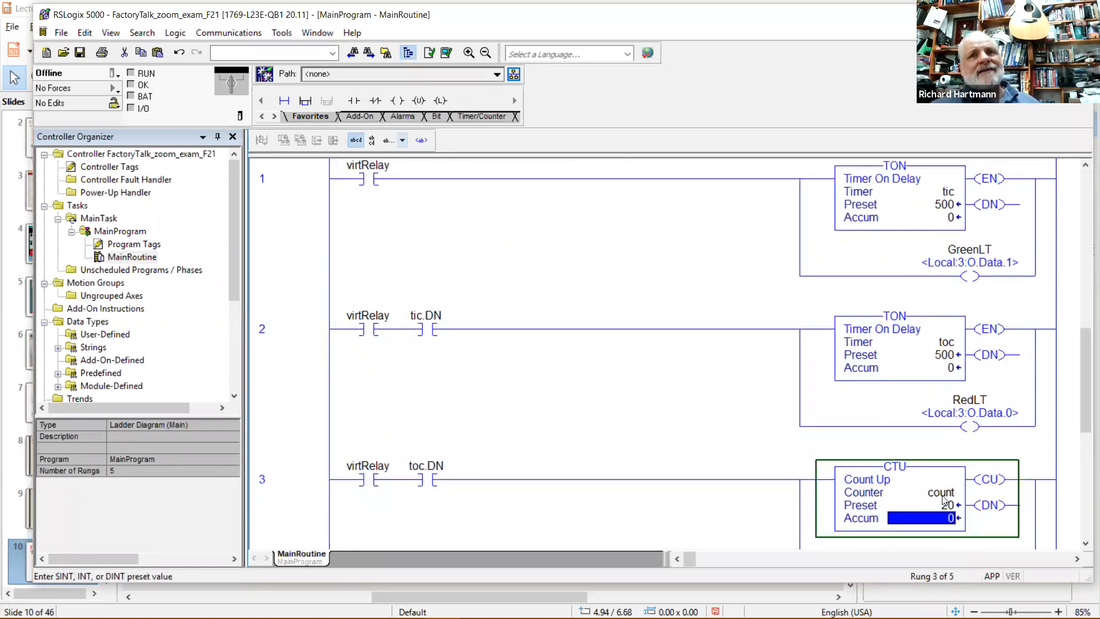
left_click(942, 494)
scroll(950, 523, "down", 2)
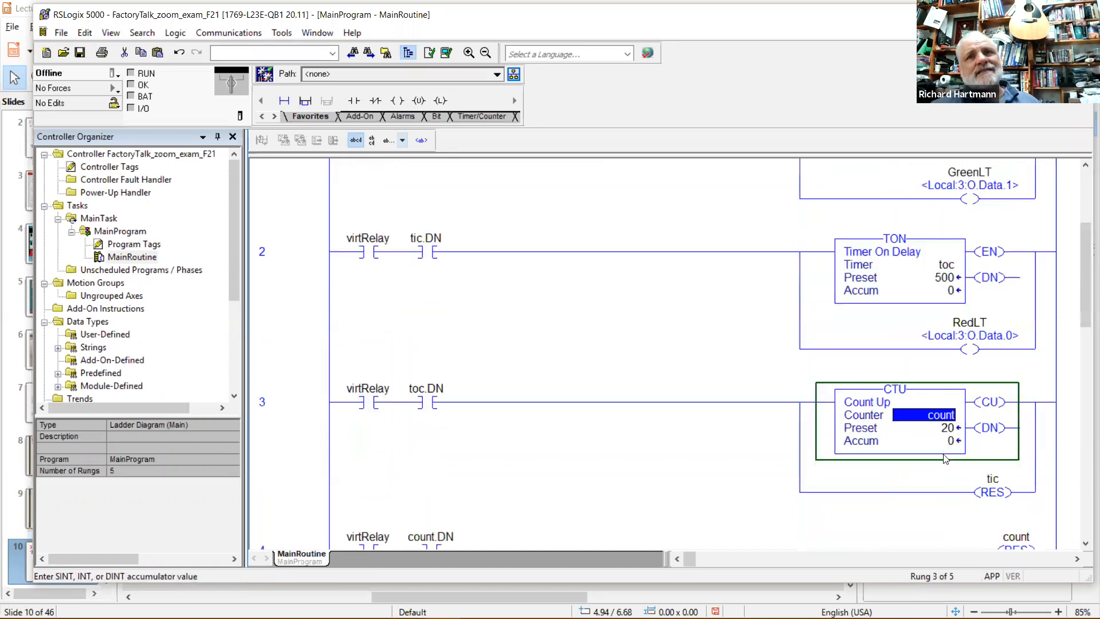
left_click(945, 431)
scroll(985, 432, "down", 3)
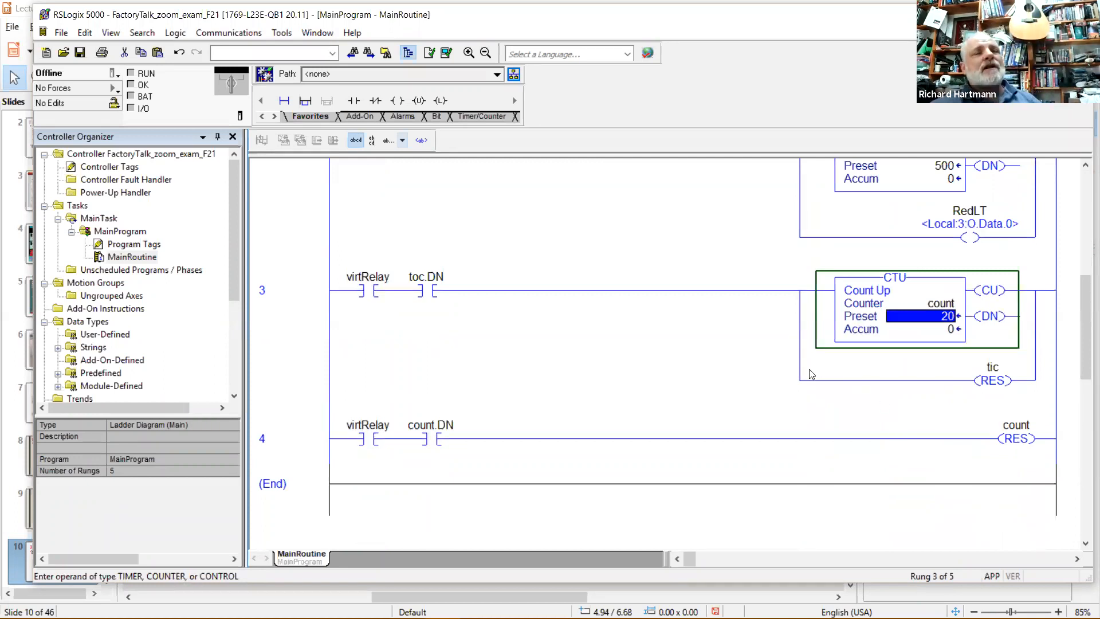
scroll(811, 374, "up", 5)
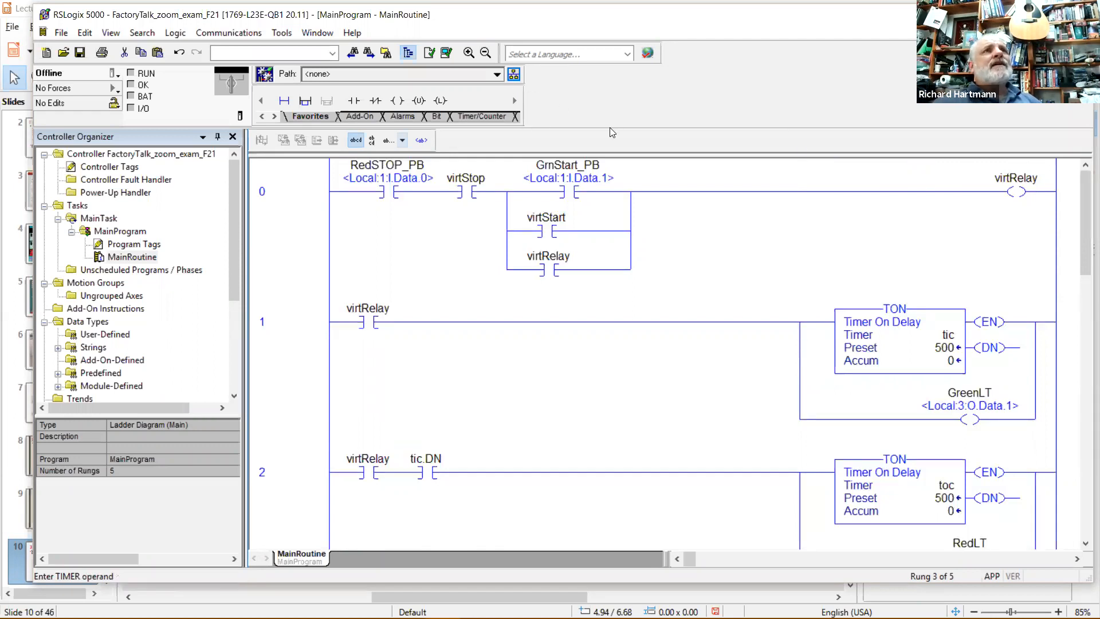
Via Who Active, select the 1769-L23E-QB1 processor at 10.101.201.151, slot 00, and start downloading.
left_click(515, 75)
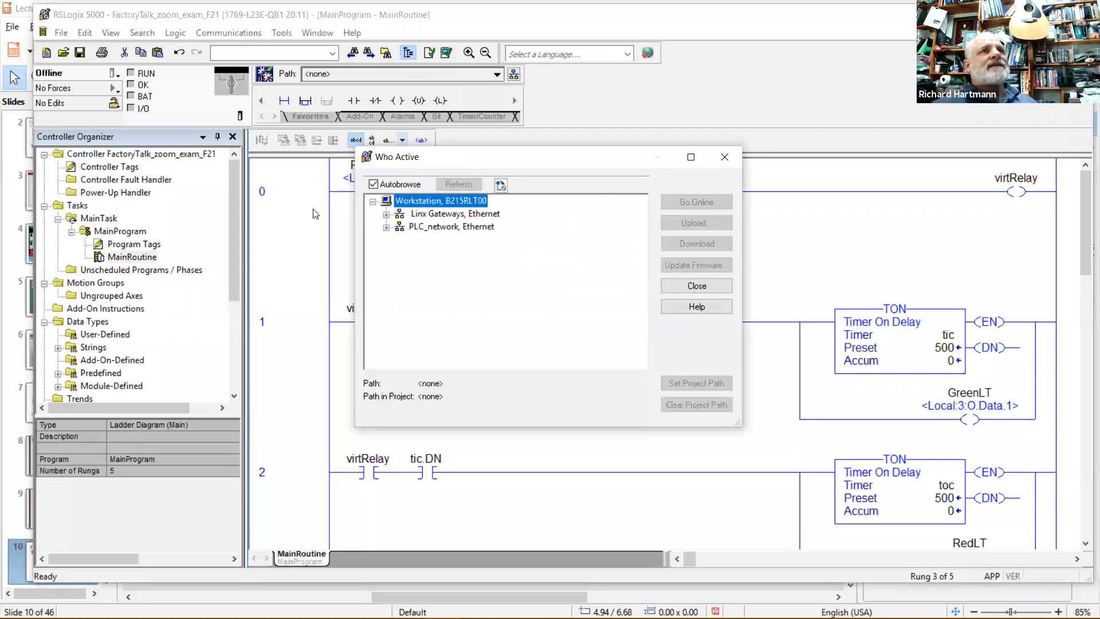
left_click(387, 228)
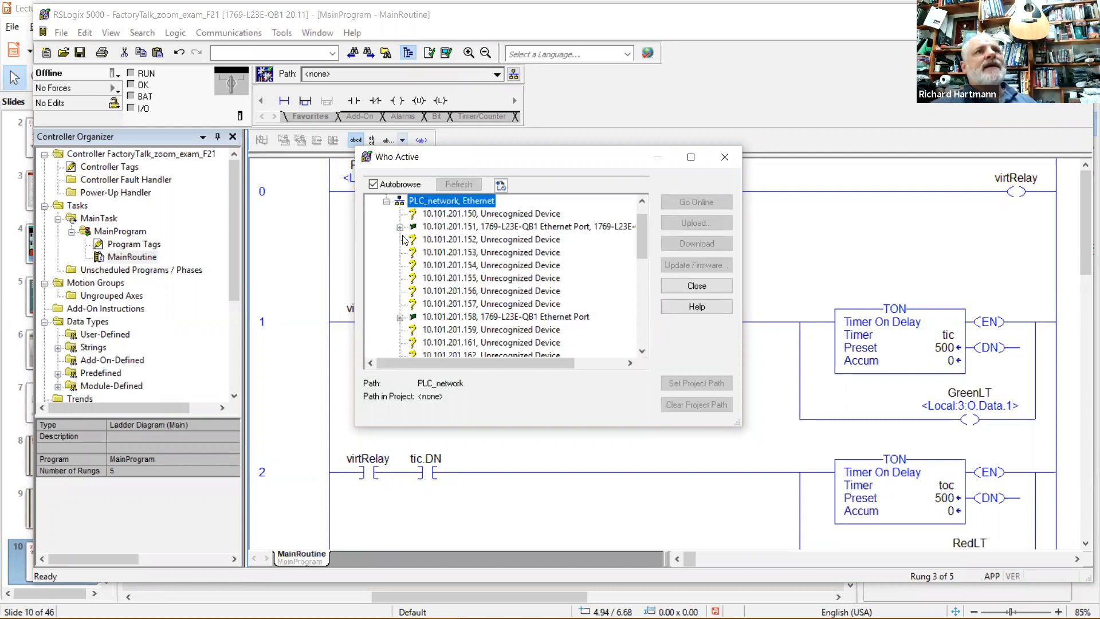
left_click(400, 228)
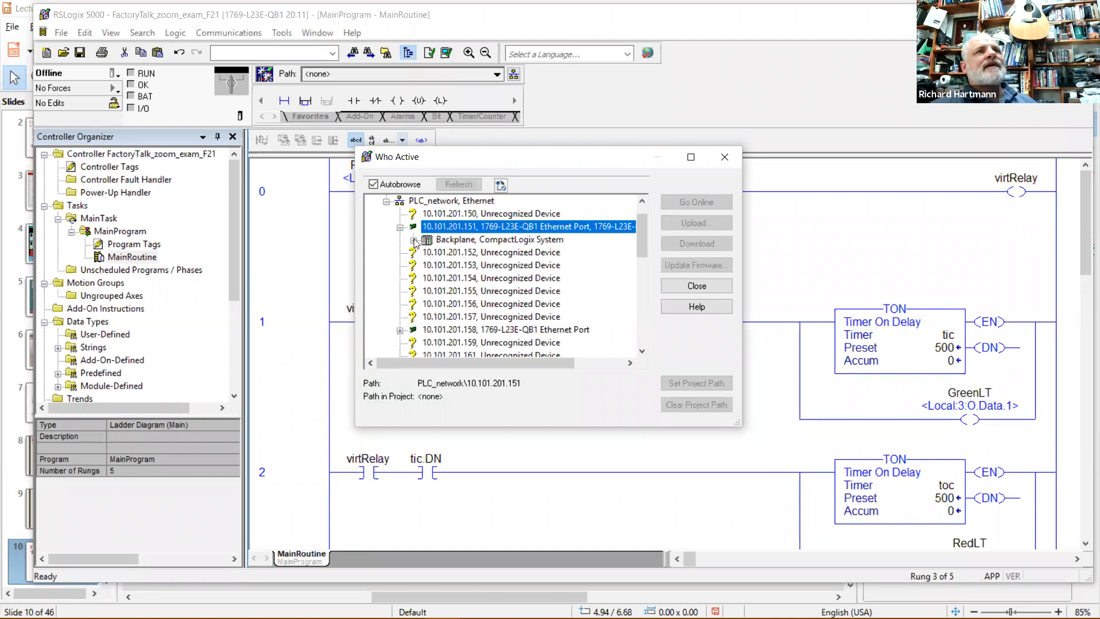
left_click(414, 241)
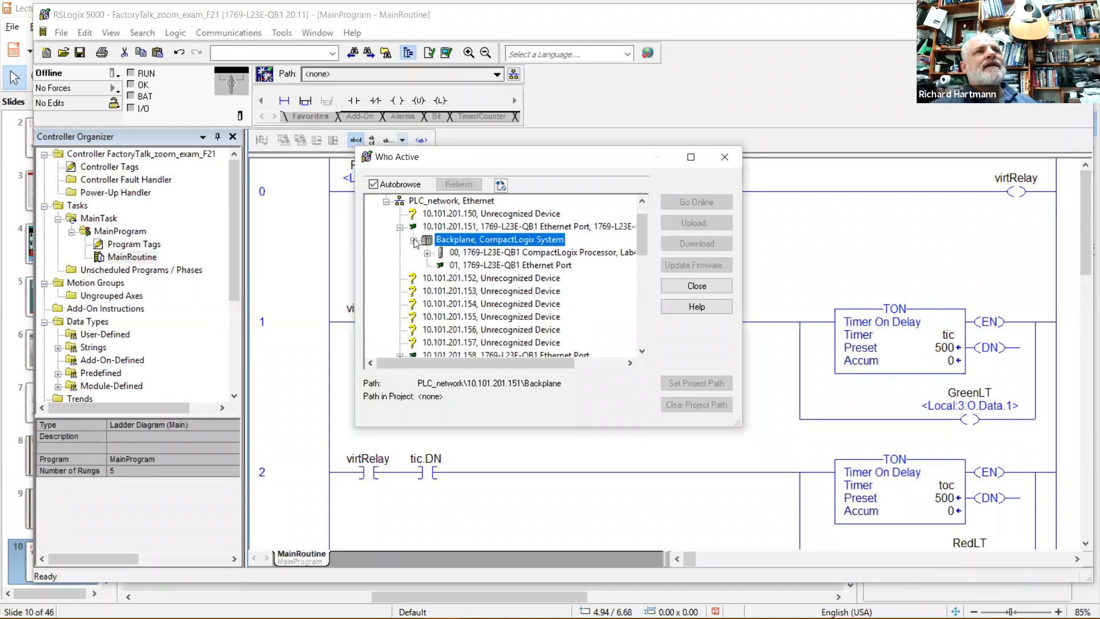
left_click(478, 254)
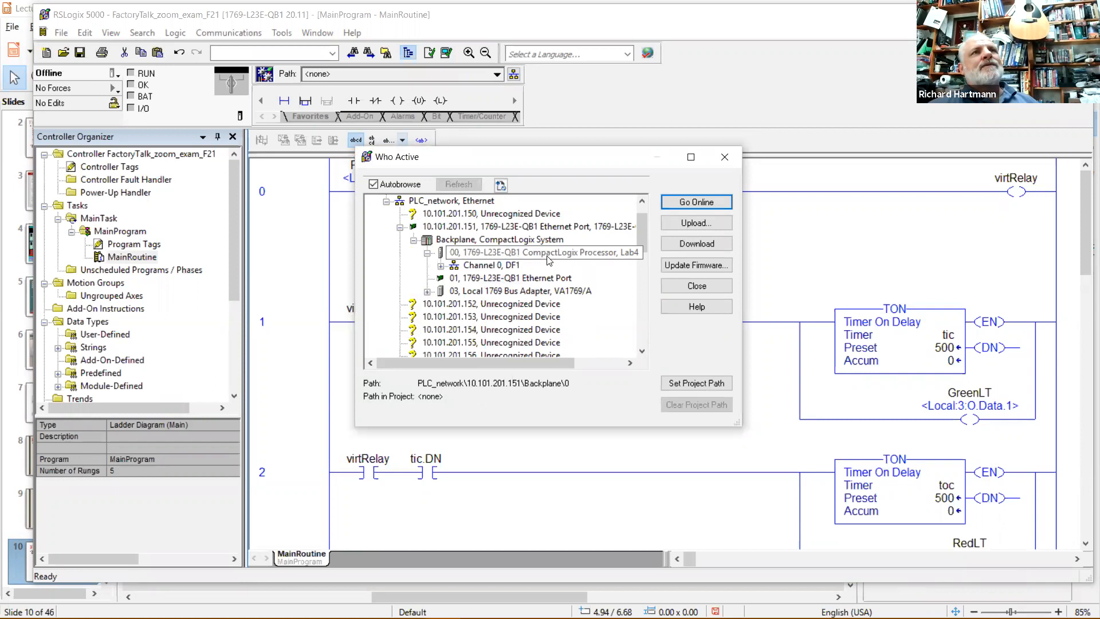
left_click(694, 246)
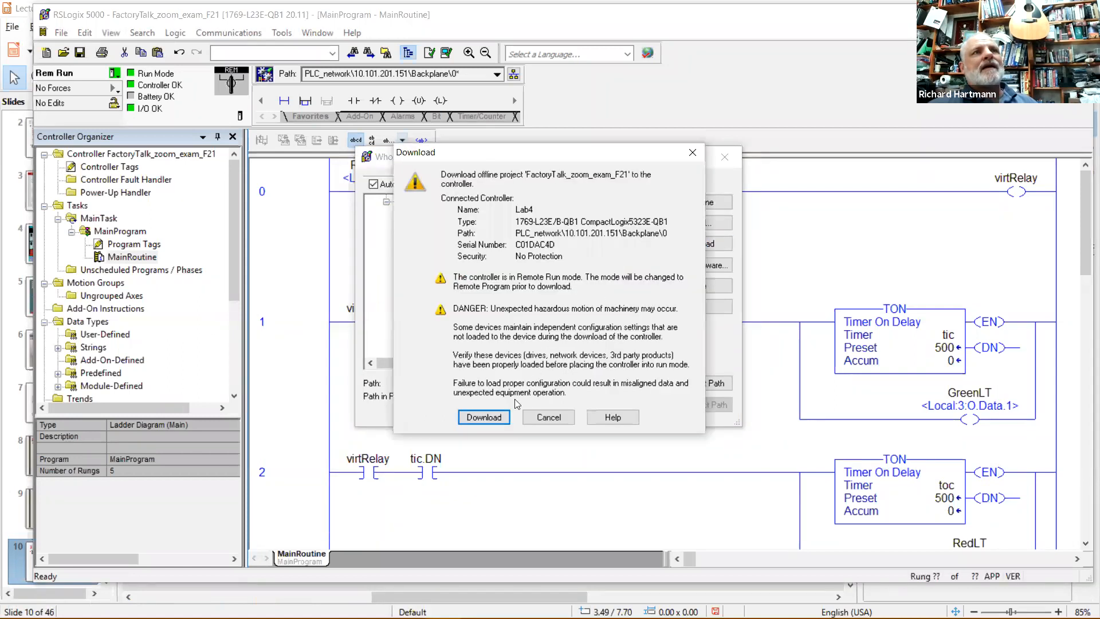
Confirm the download of FactoryTalk_zoom_exam_F21 and return the controller to Remote Run.
left_click(490, 417)
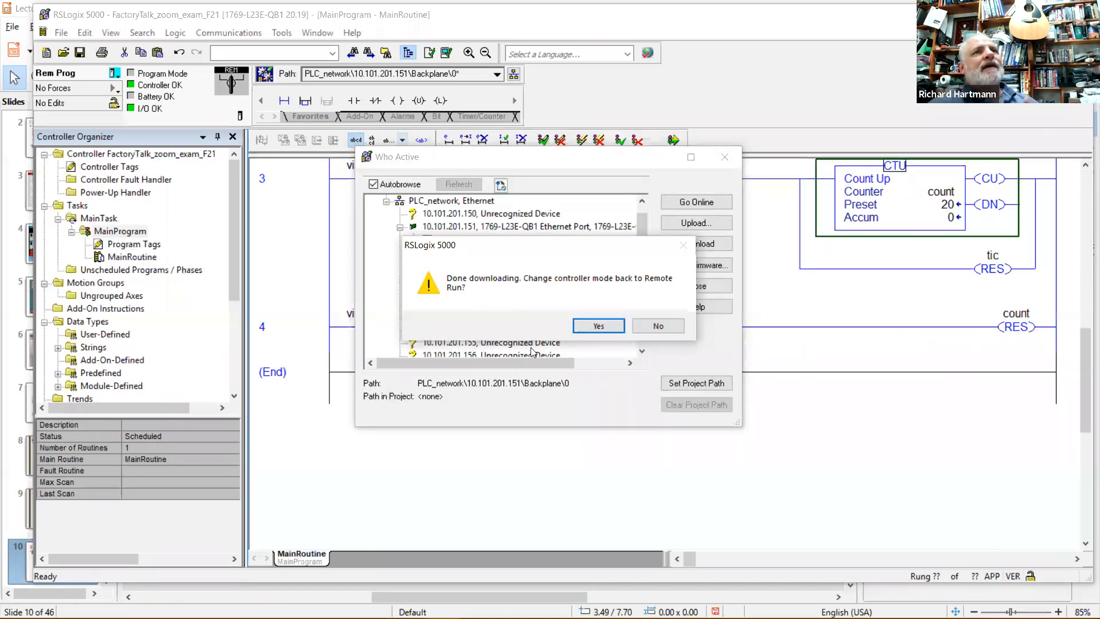
left_click(596, 329)
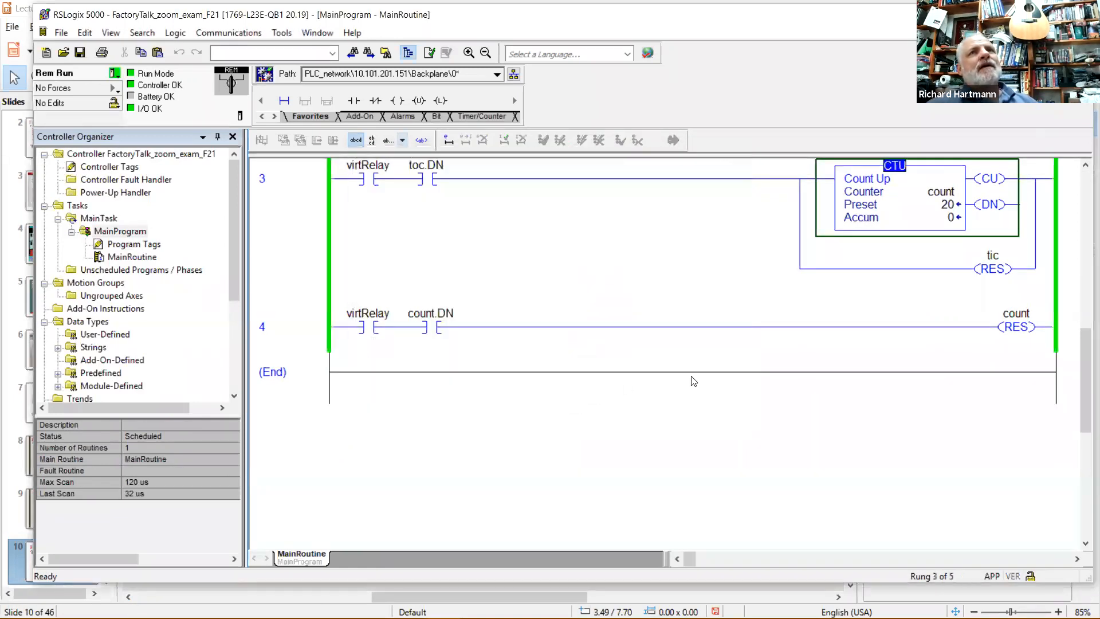
Toggle the virtStop bit on rung 0 to true so power passes RedSTOP_PB.
scroll(734, 376, "up", 10)
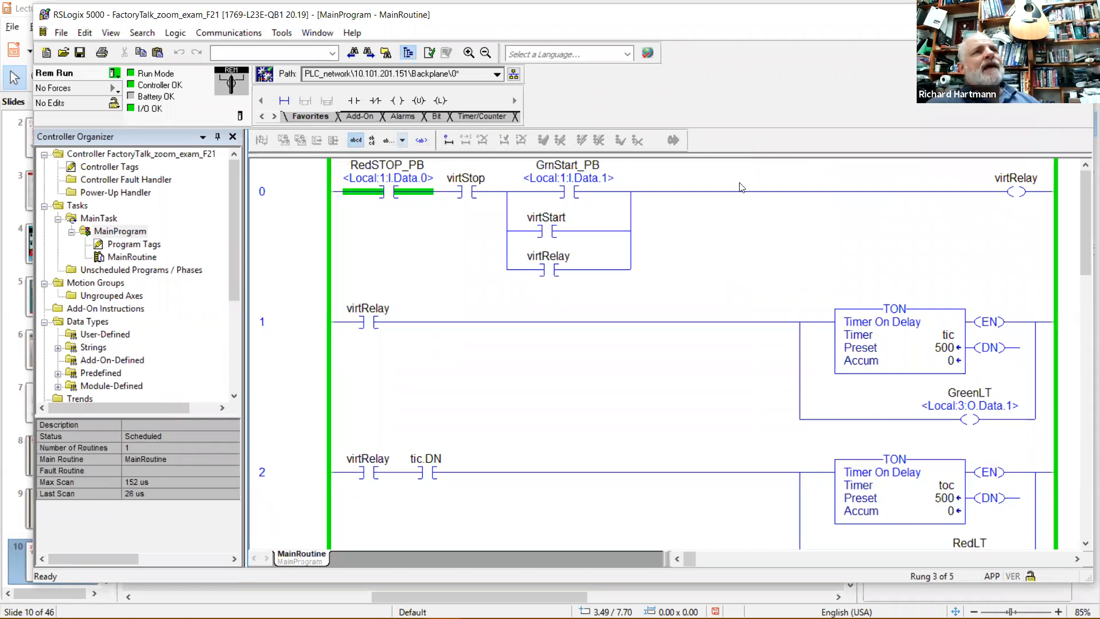
left_click(410, 196)
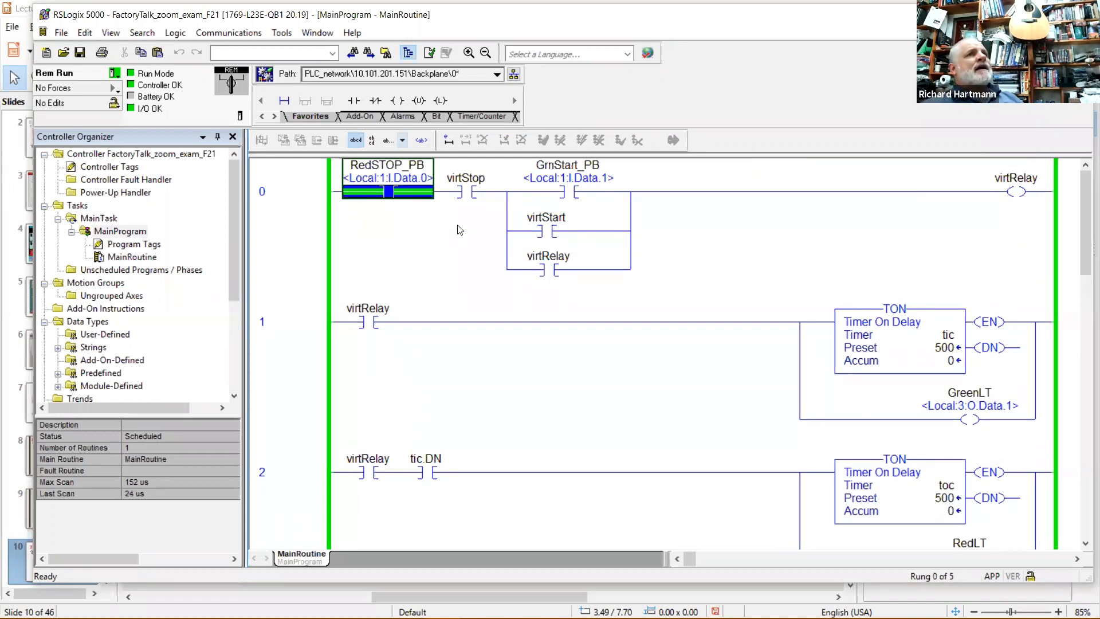
left_click(465, 191)
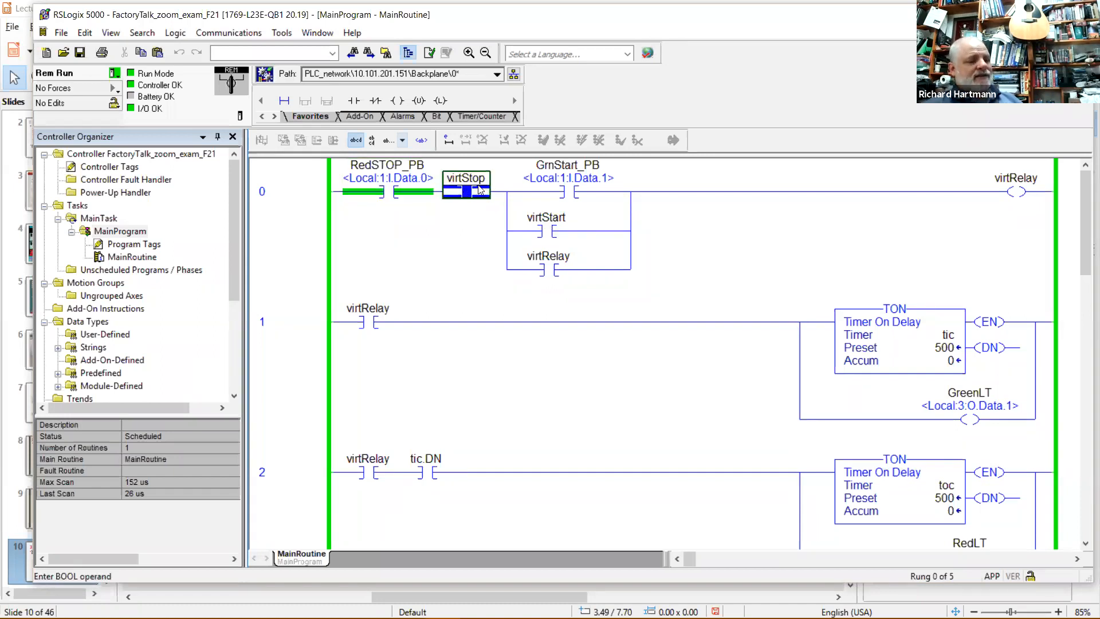
right_click(477, 191)
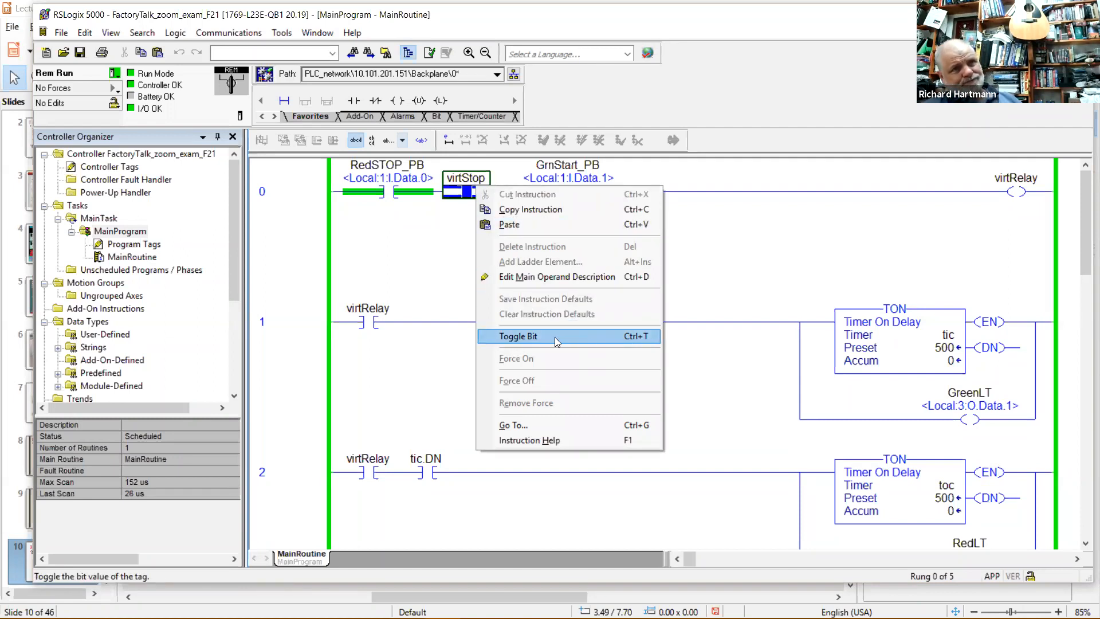
left_click(534, 336)
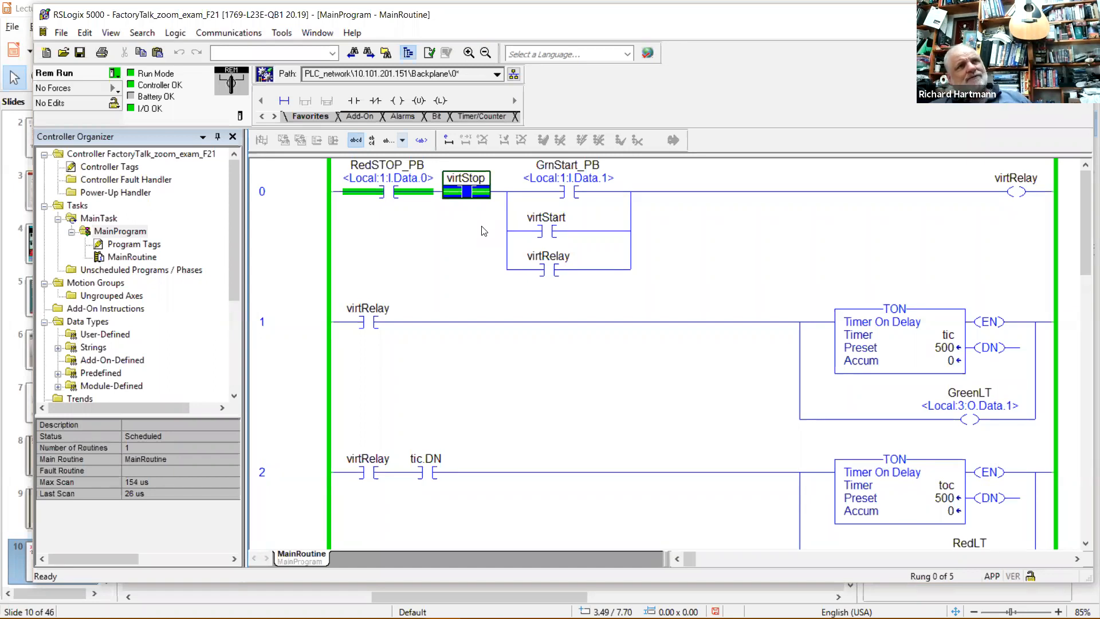
left_click(475, 208)
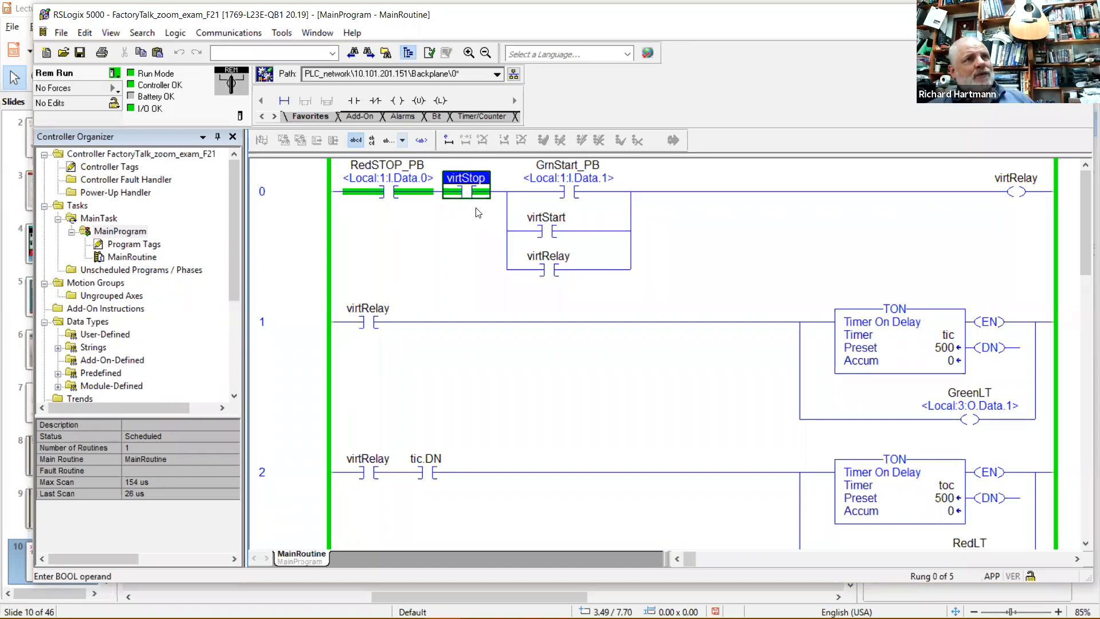
left_click(470, 185)
key("ctrl+t")
key("ctrl+t")
key("ctrl+t")
key("ctrl+t")
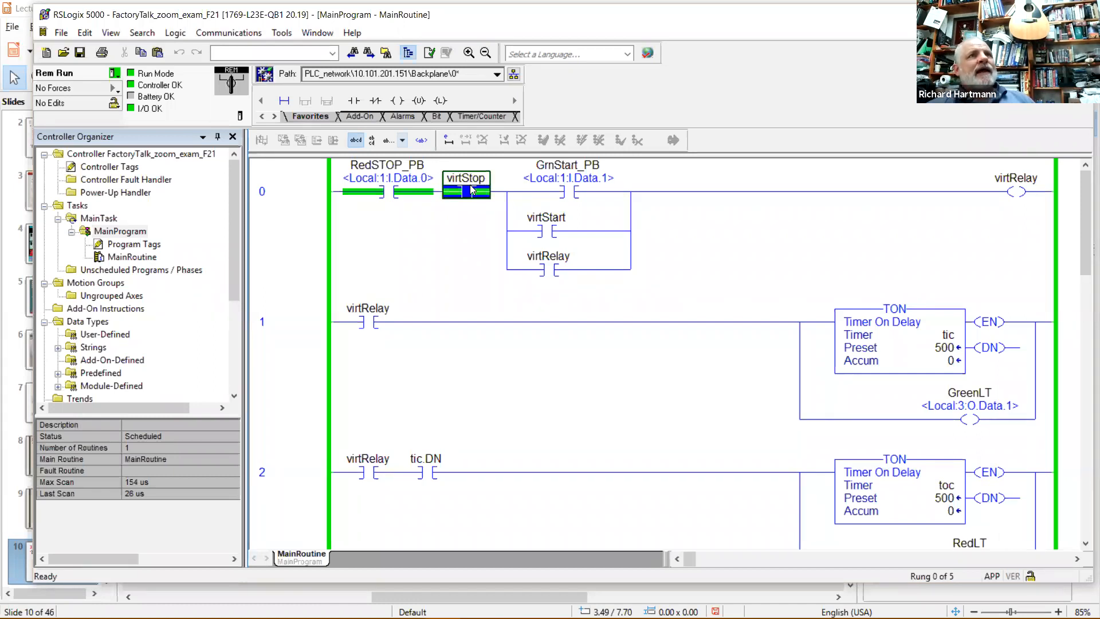
left_click(558, 236)
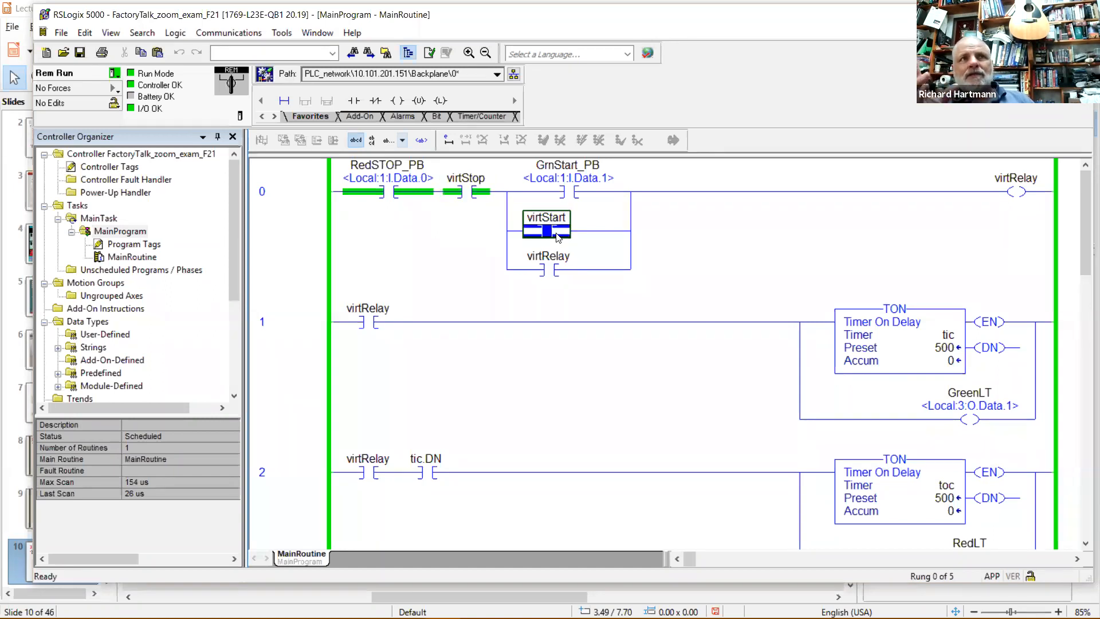
Pulse virtStart on and off with Ctrl+T, then watch tic, toc and count run.
key("ctrl+t")
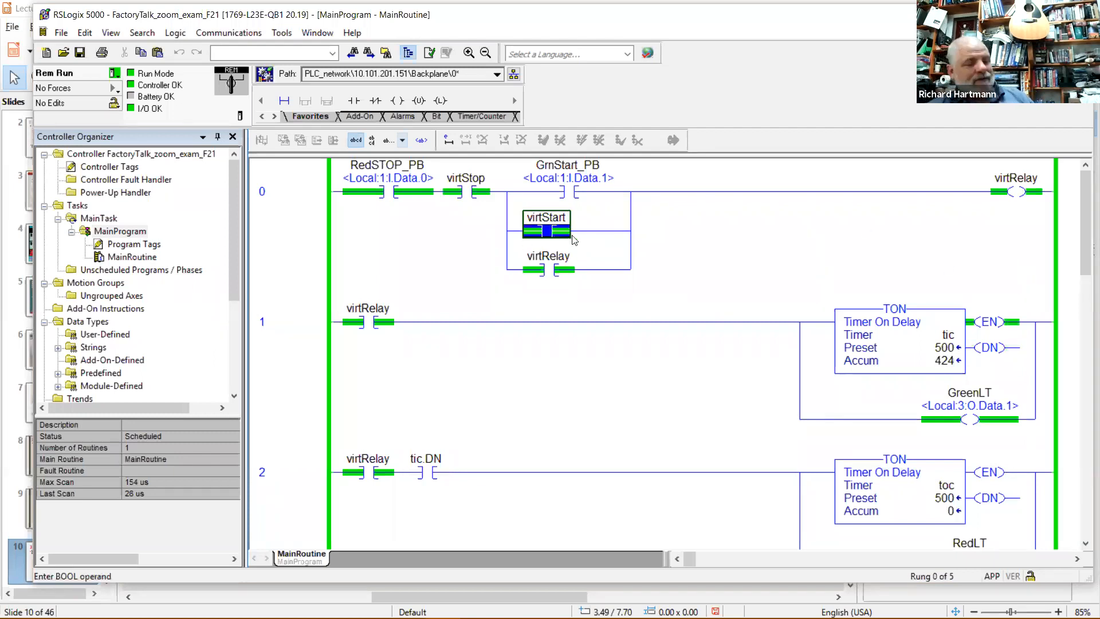
key("ctrl+t")
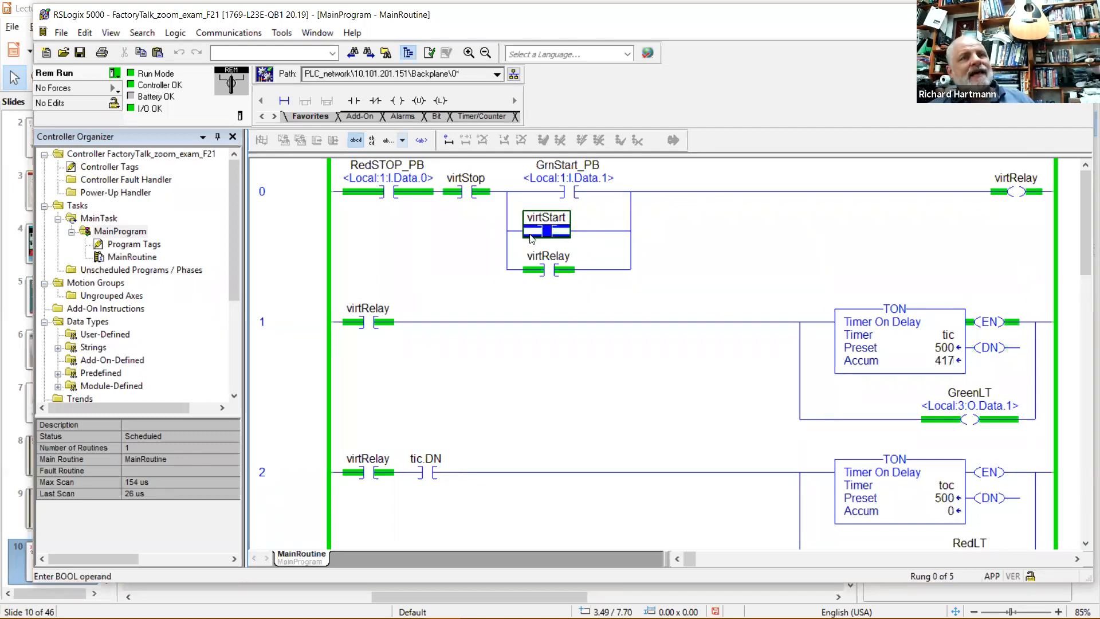
left_click(621, 232)
left_click(567, 232)
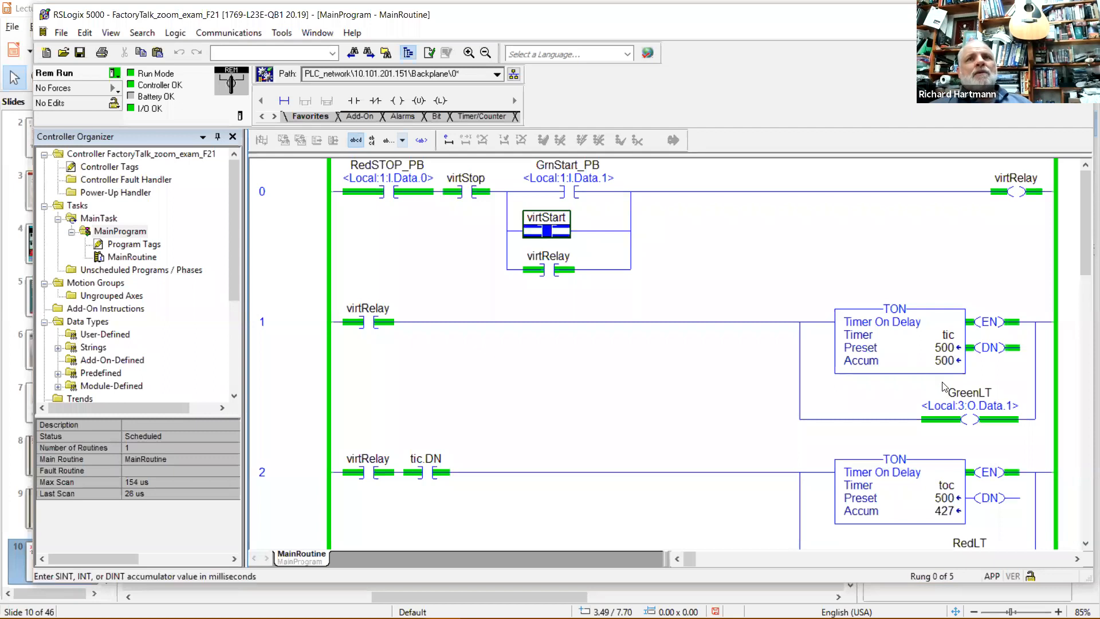
scroll(944, 387, "down", 3)
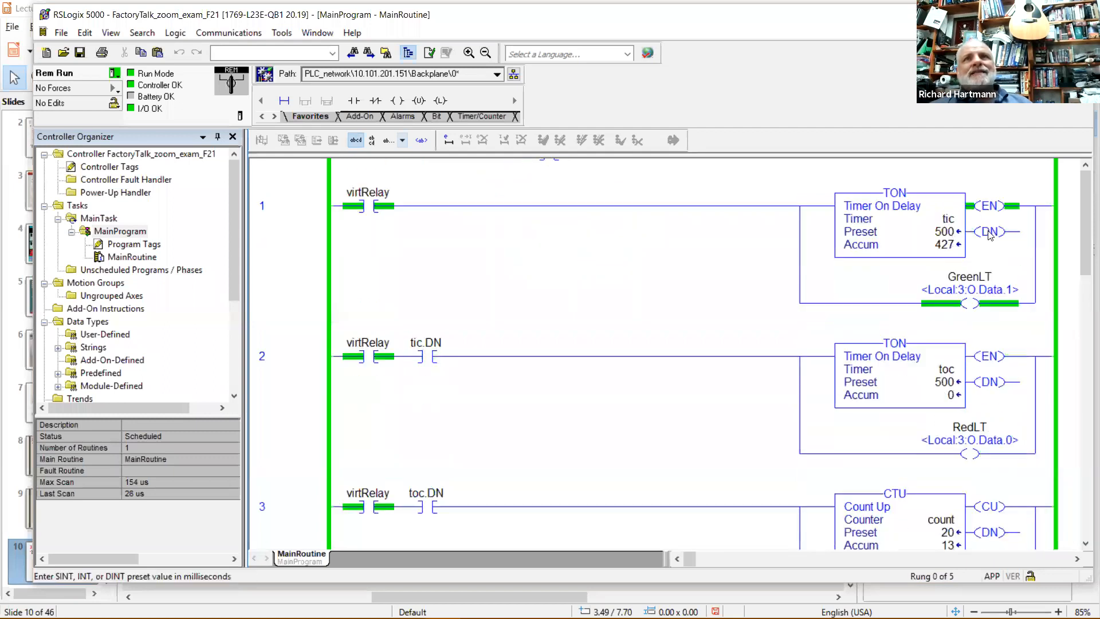
scroll(951, 400, "down", 2)
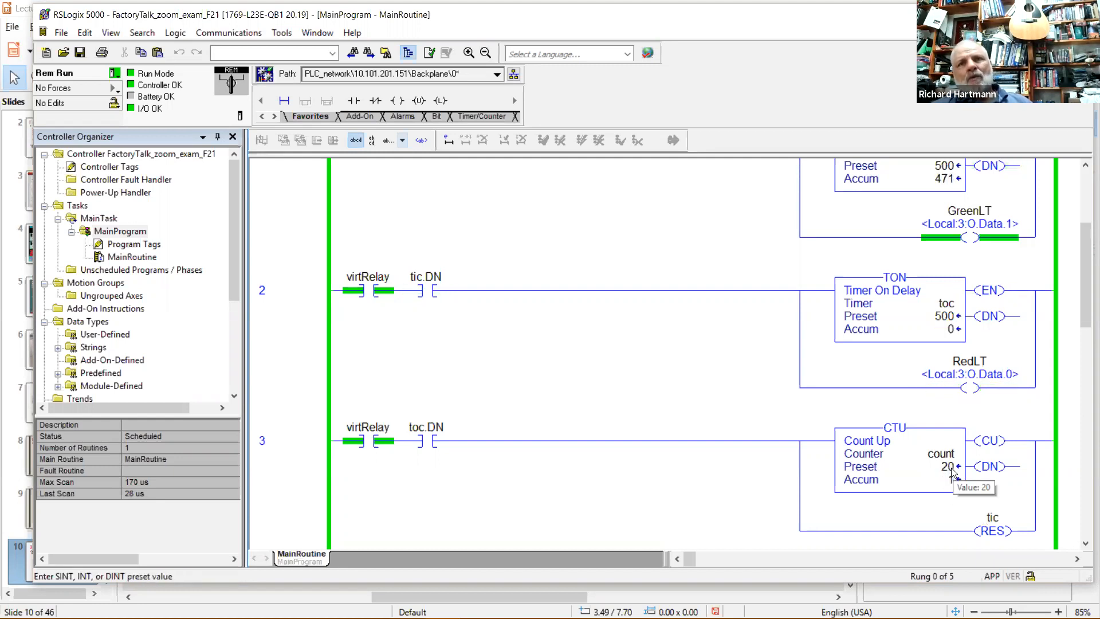
left_click(995, 533)
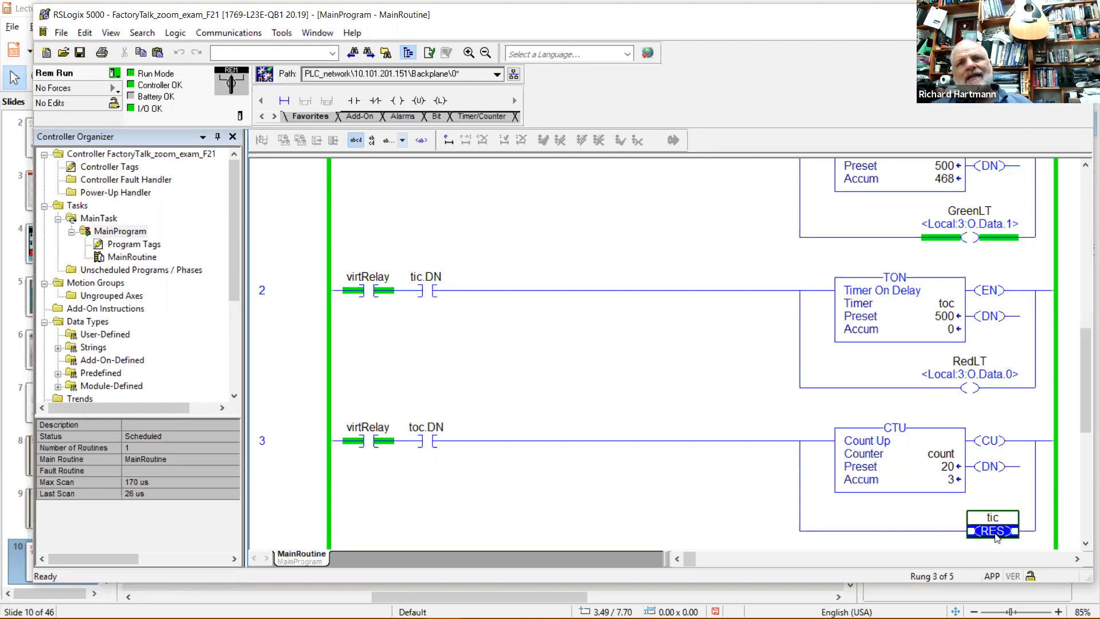
scroll(995, 533, "down", 3)
left_click(1016, 480)
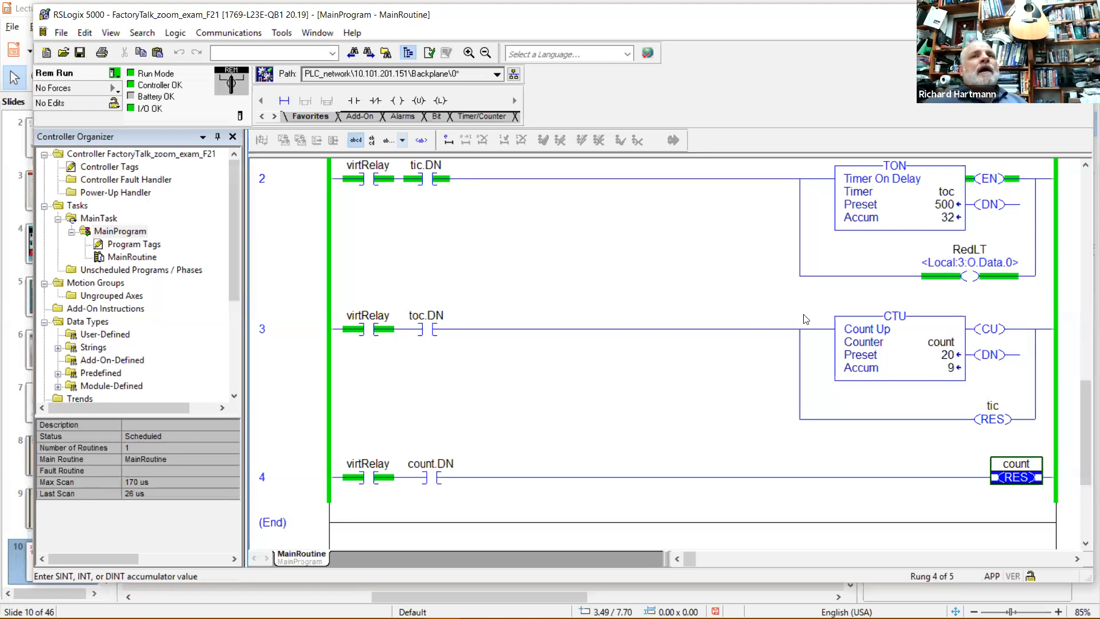
scroll(806, 319, "up", 5)
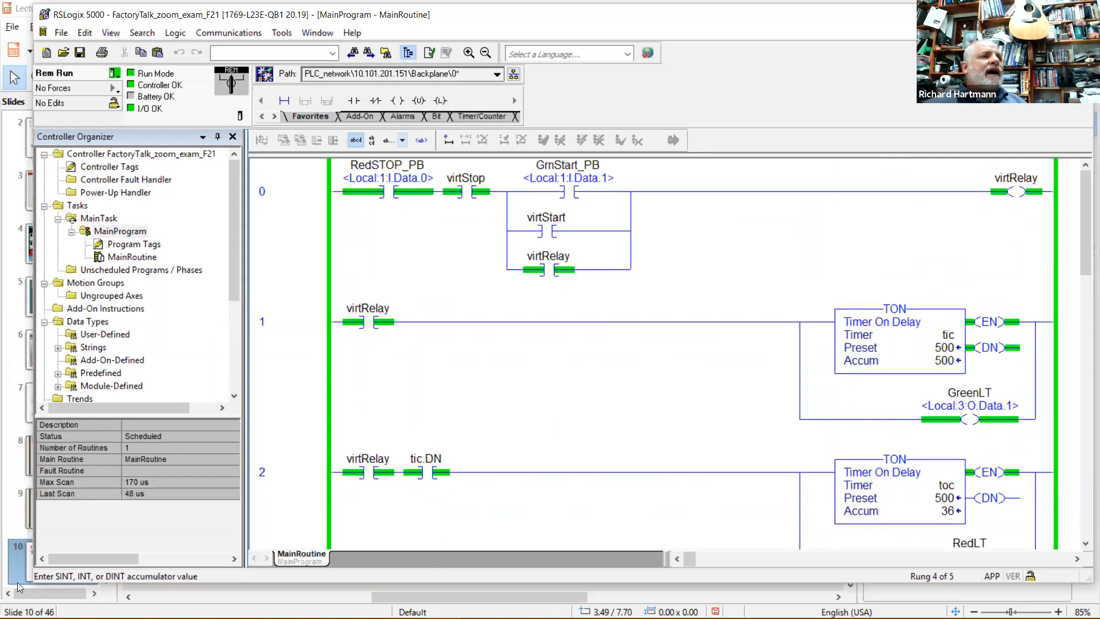
mouse_move(43, 617)
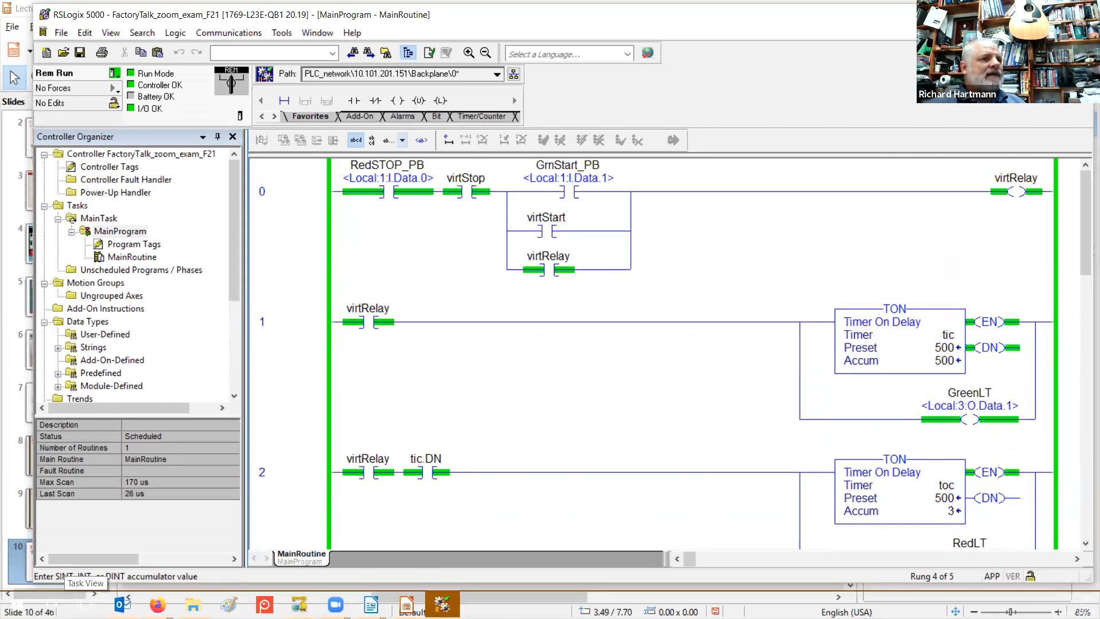
Launch FactoryTalk View Studio from the F section of the Start menu app list.
left_click(17, 605)
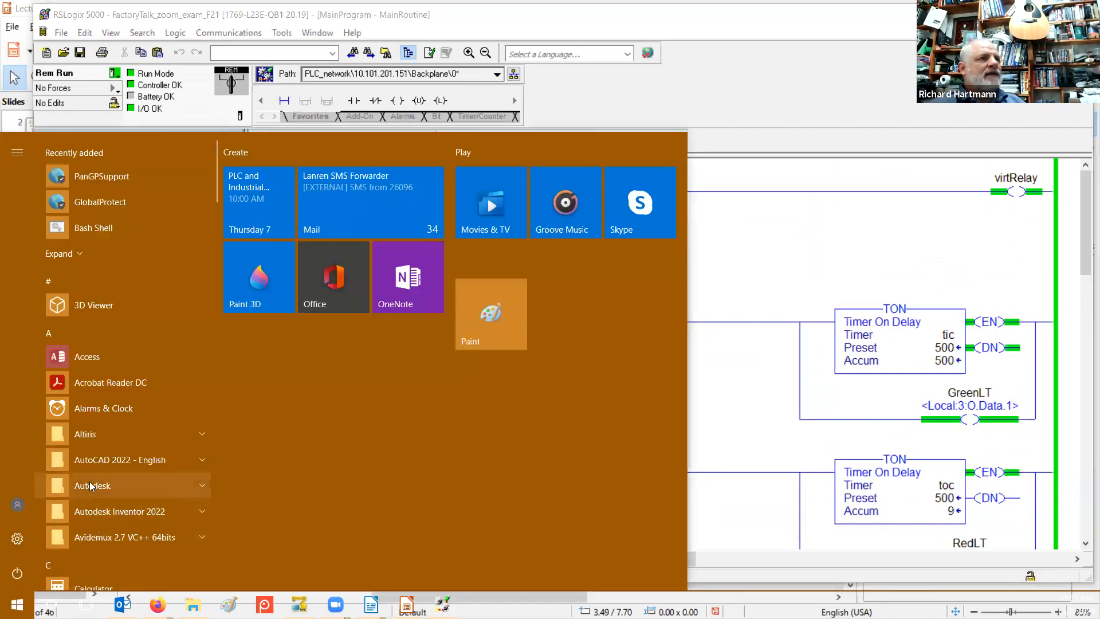
scroll(92, 461, "down", 10)
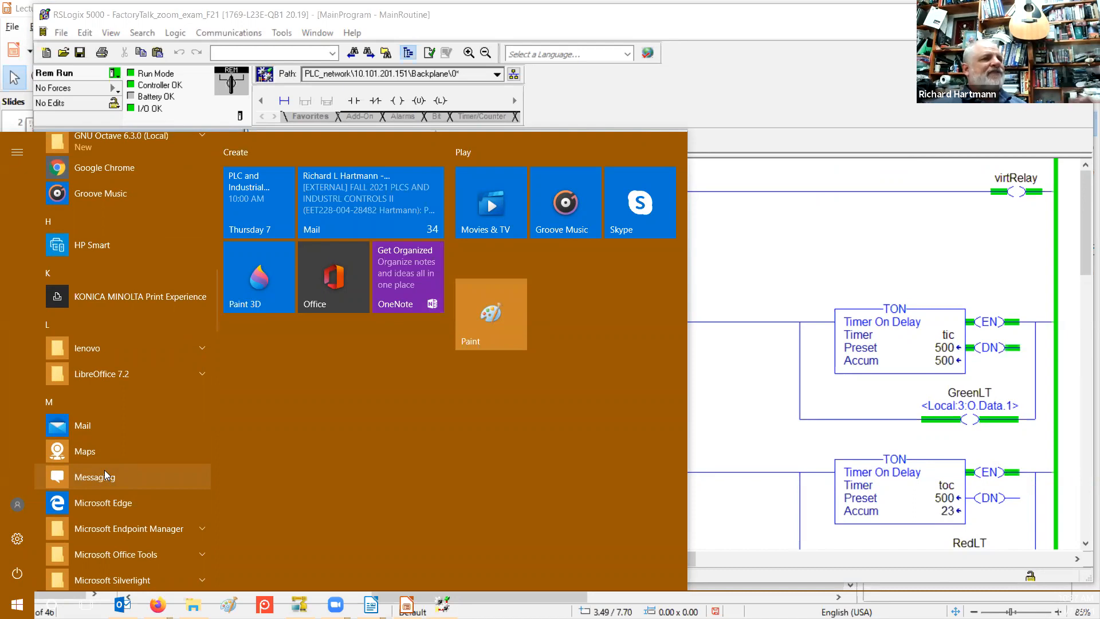
scroll(104, 470, "up", 10)
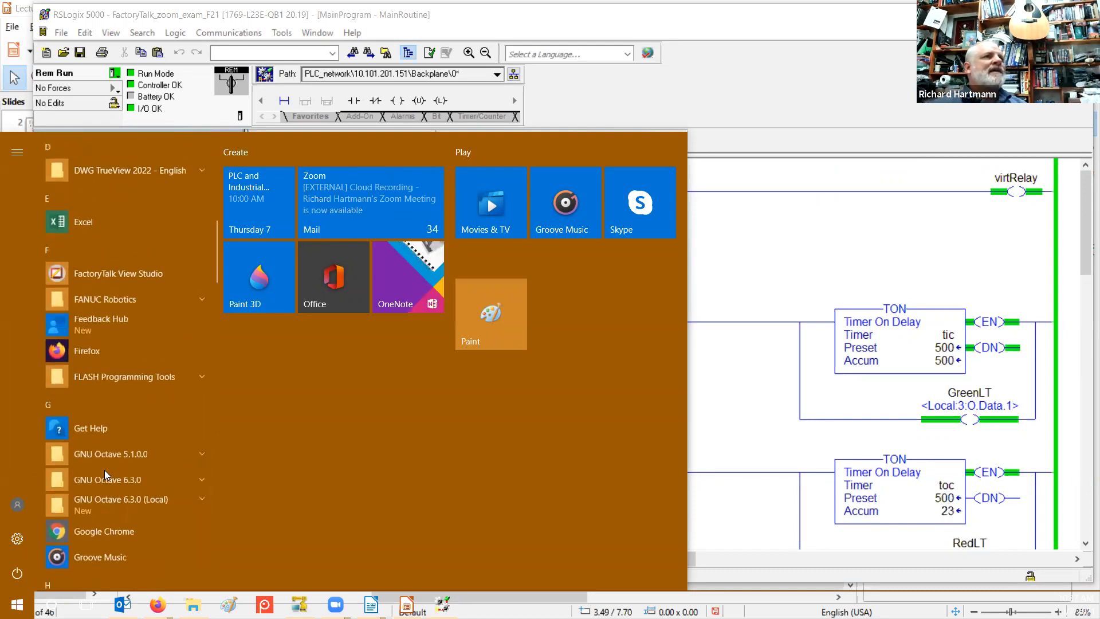
scroll(105, 470, "up", 5)
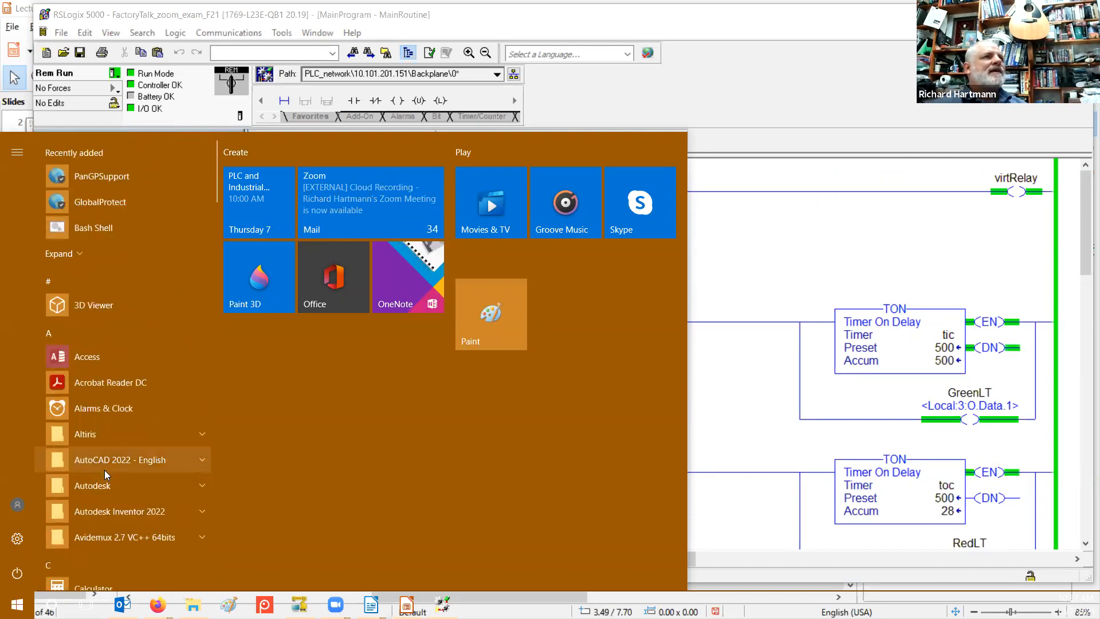
scroll(105, 469, "down", 10)
scroll(105, 473, "up", 5)
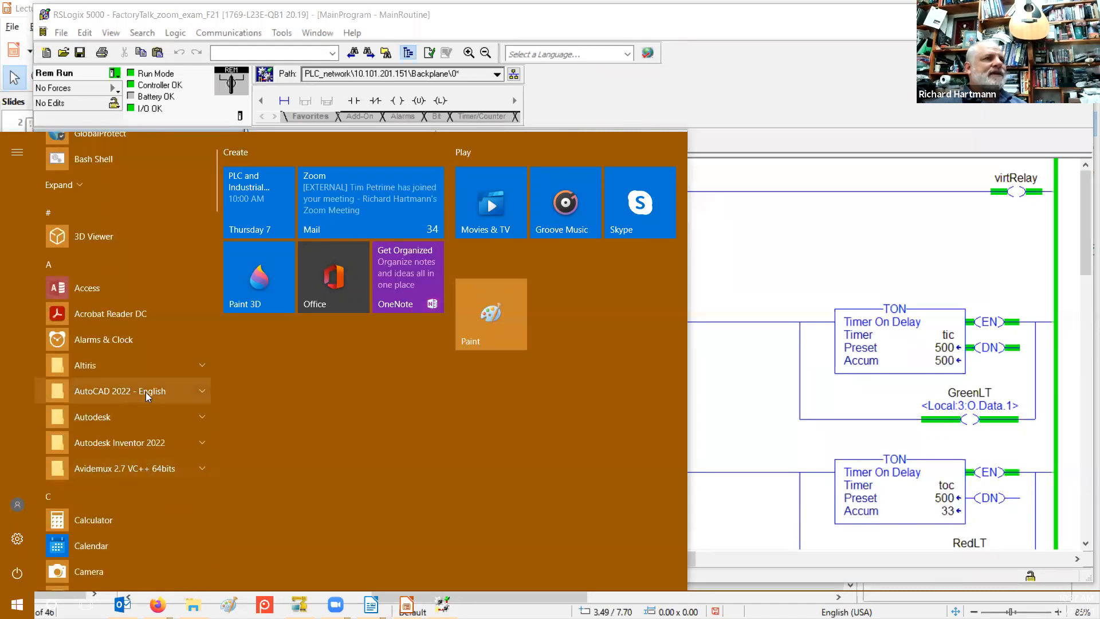
scroll(111, 385, "down", 5)
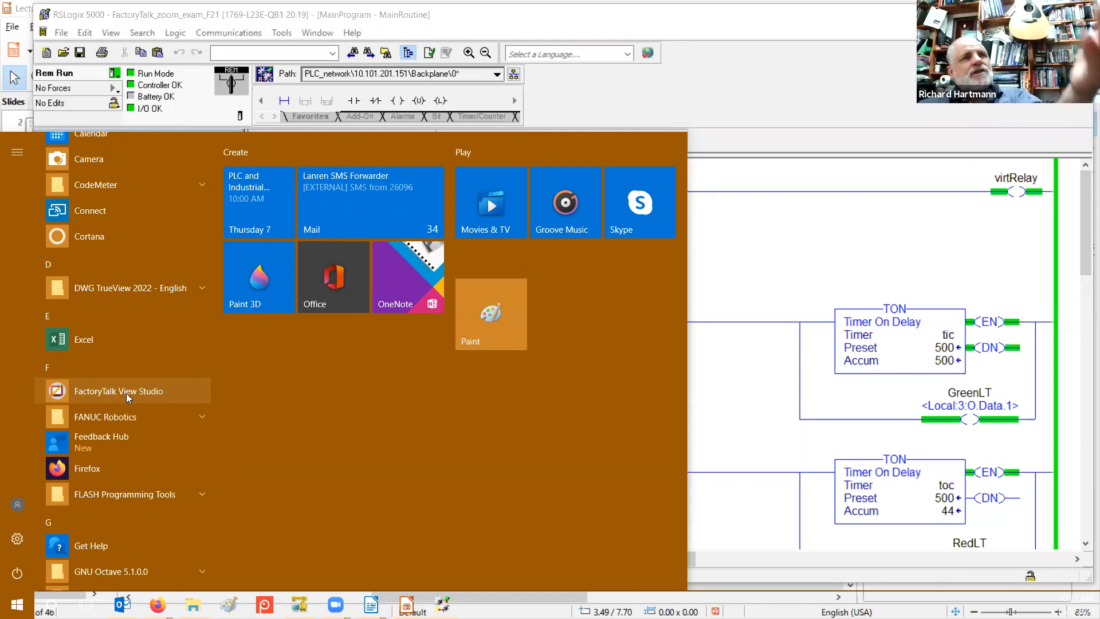
left_click(127, 394)
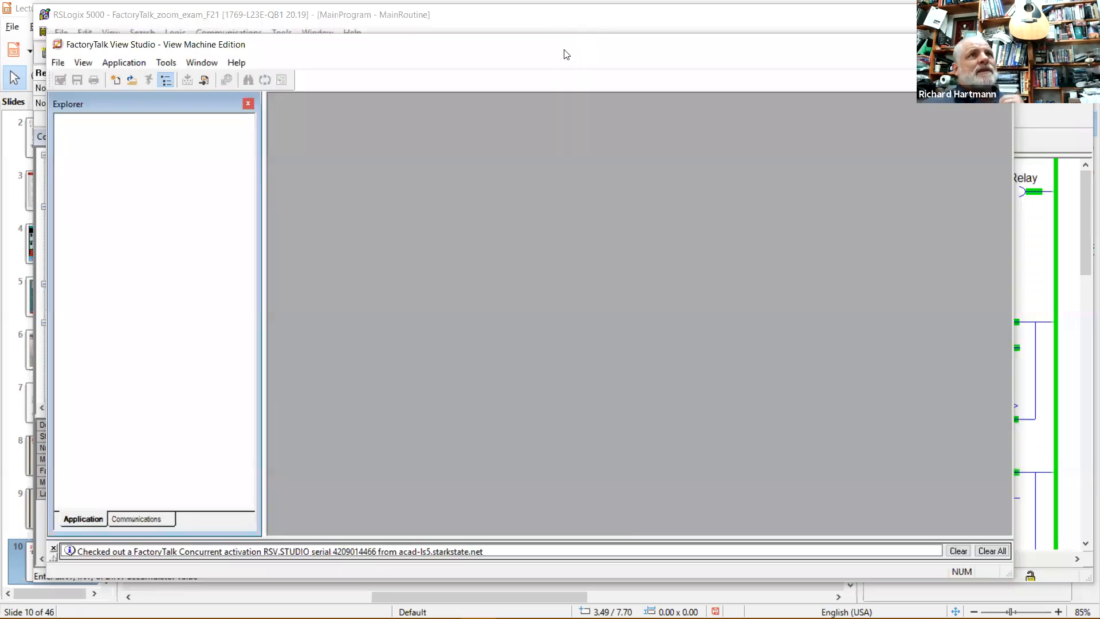
Maximize FactoryTalk View Studio and start a new Machine Edition application from the File menu.
left_click_drag(494, 48, 521, 46)
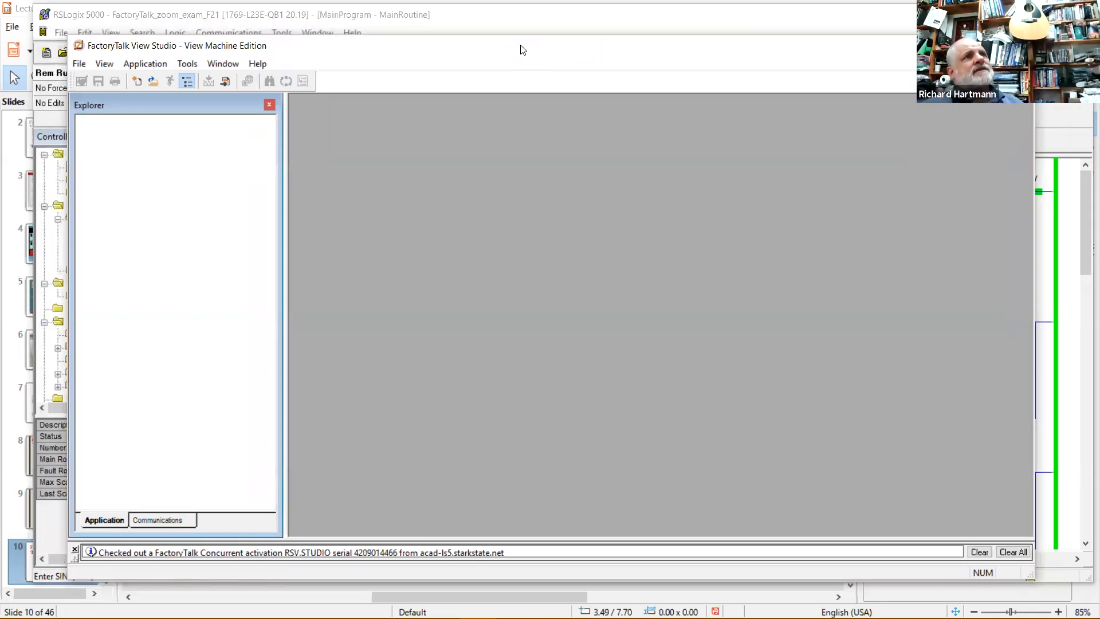
double_click(522, 50)
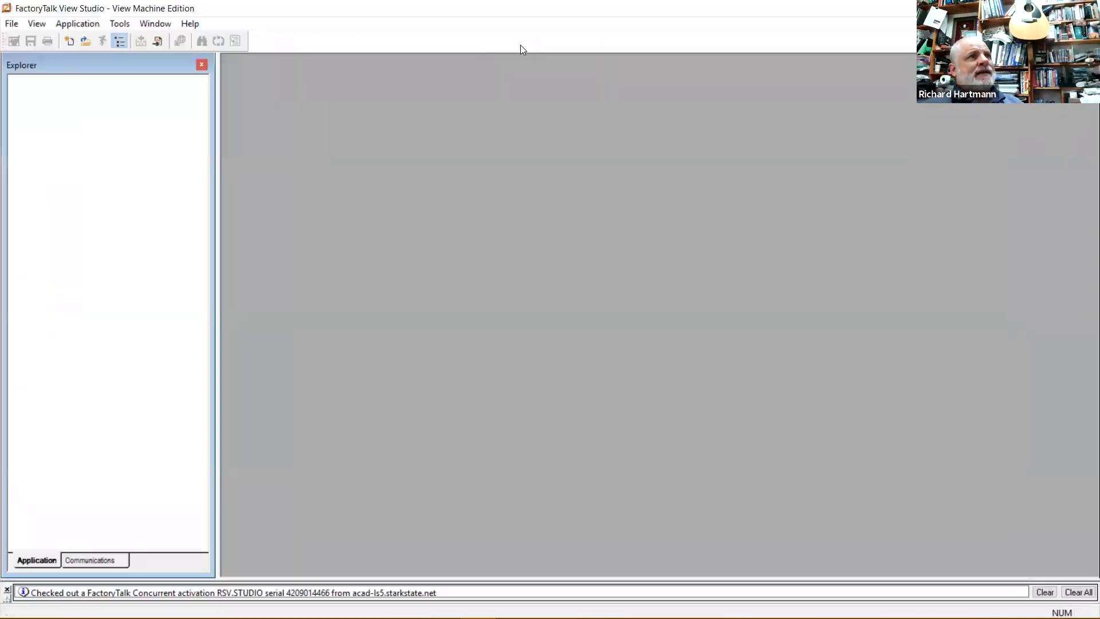
left_click(12, 25)
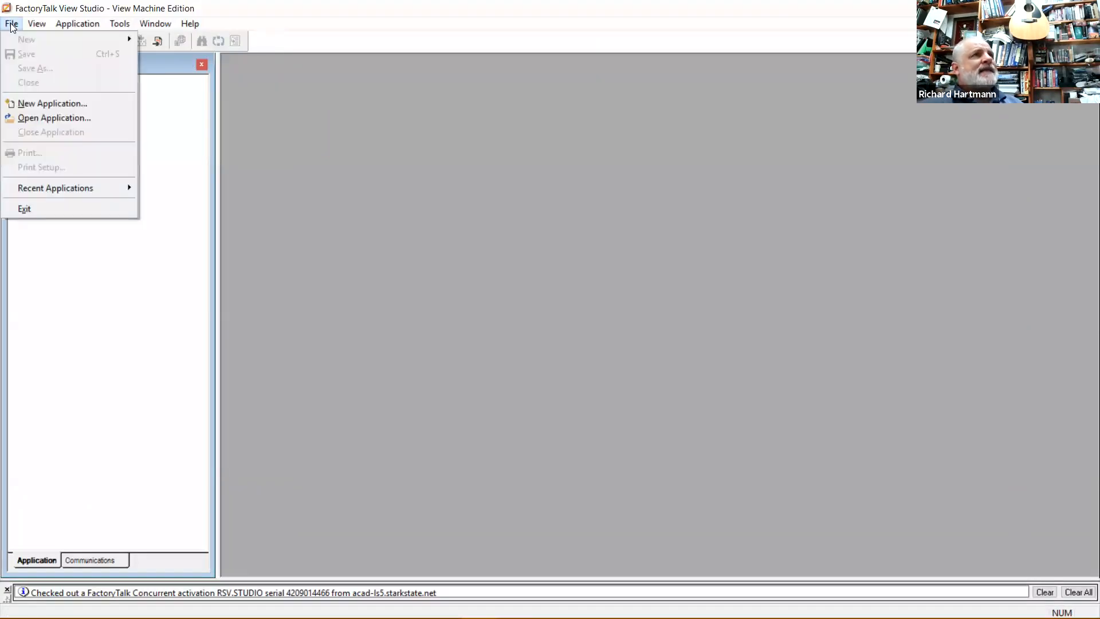
left_click(352, 173)
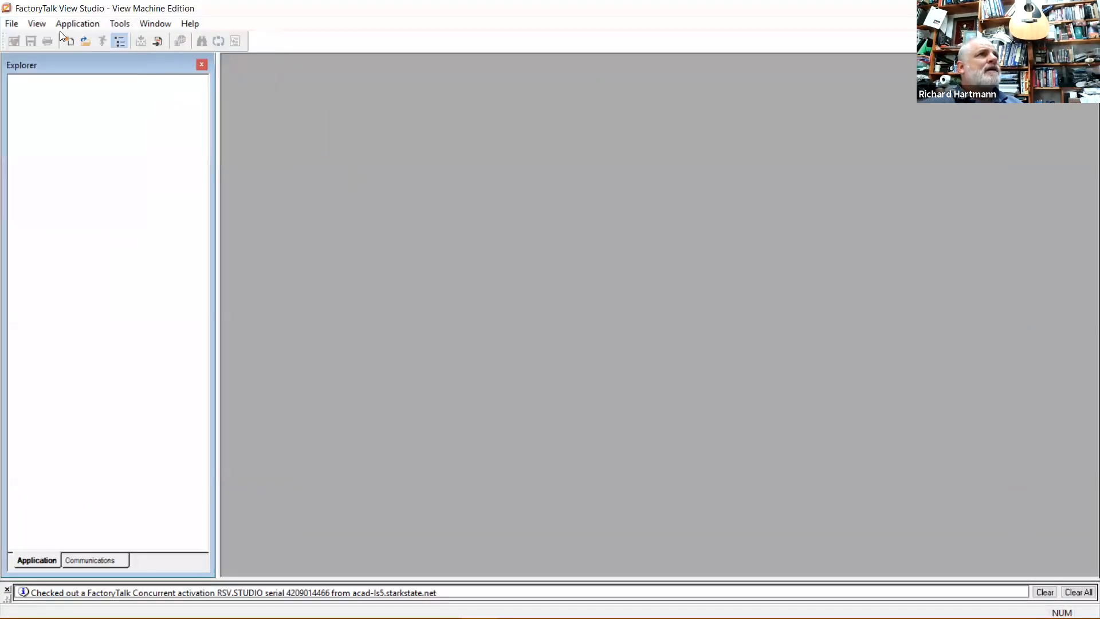
left_click(12, 26)
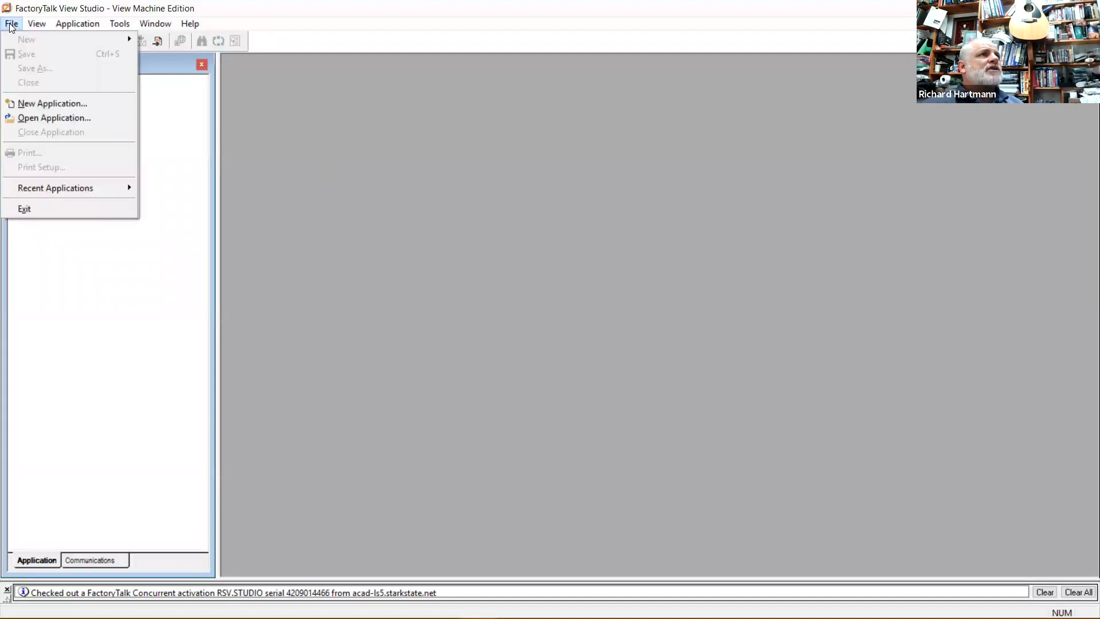
left_click(45, 103)
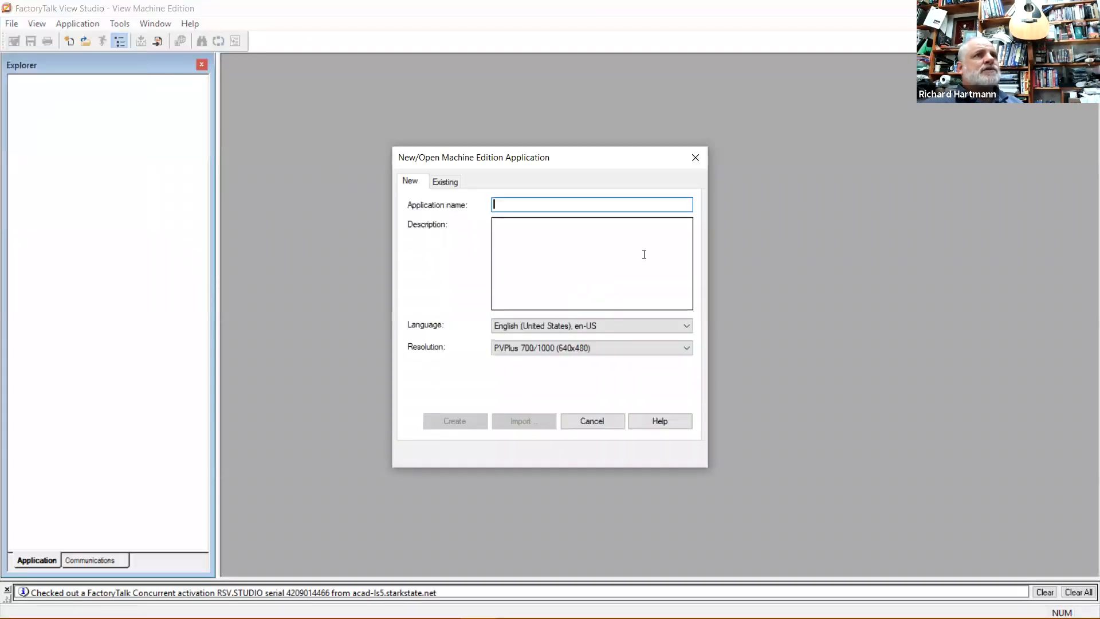
left_click(443, 182)
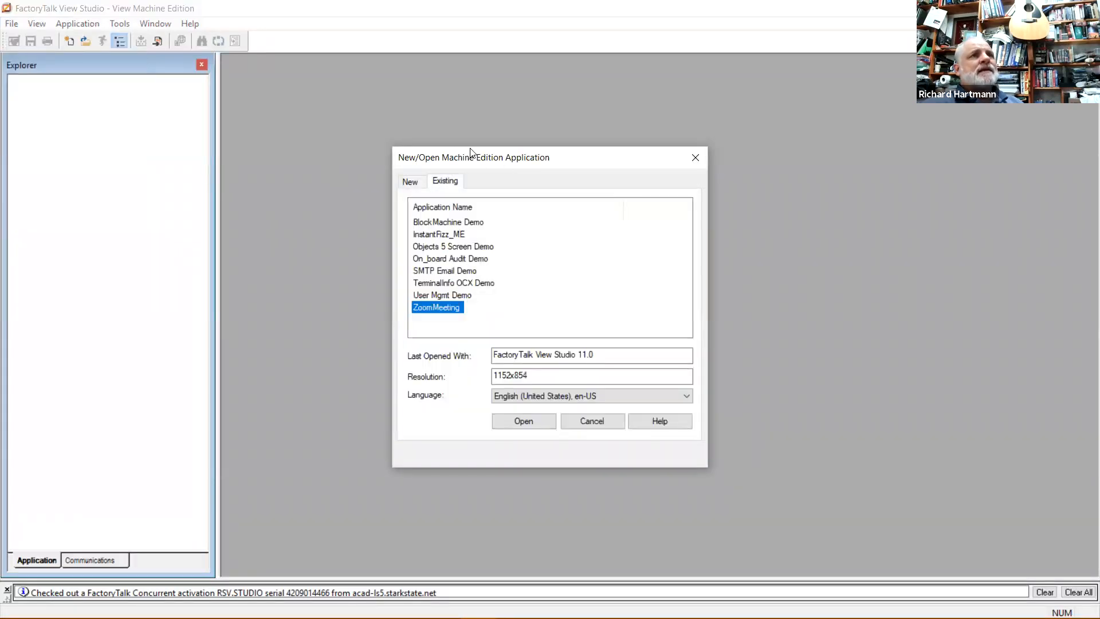
left_click_drag(508, 154, 530, 133)
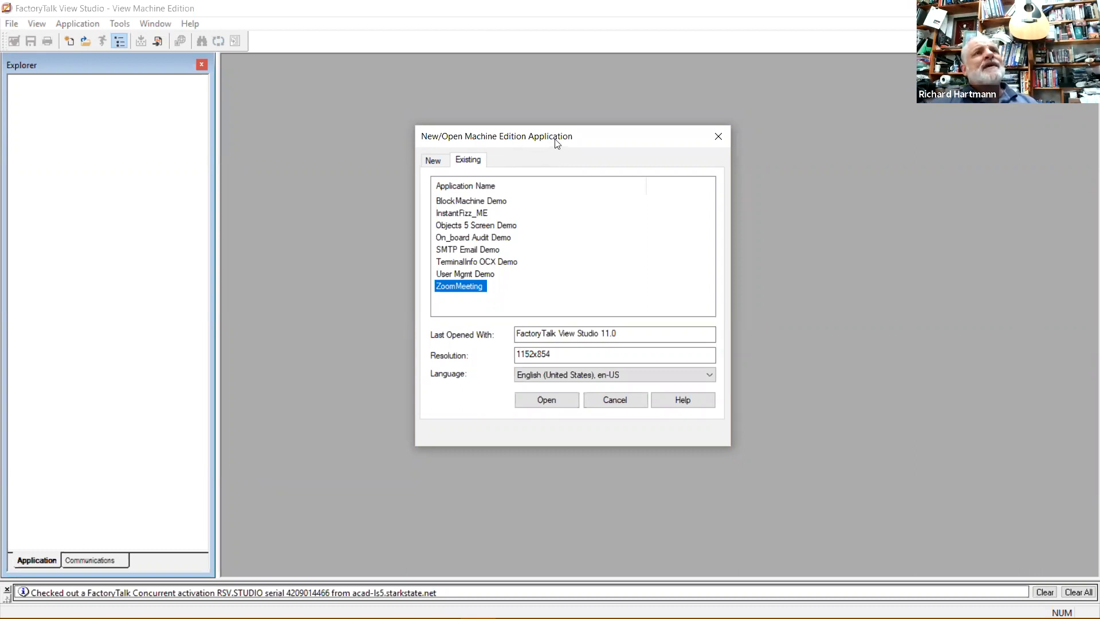
left_click_drag(555, 143, 557, 143)
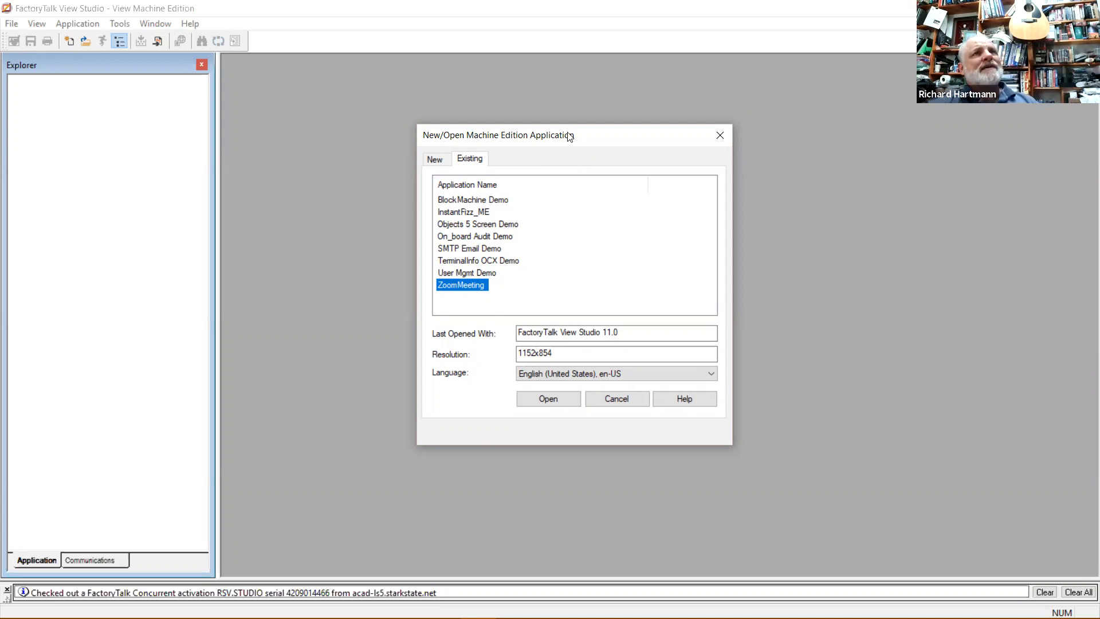
left_click_drag(568, 132, 560, 118)
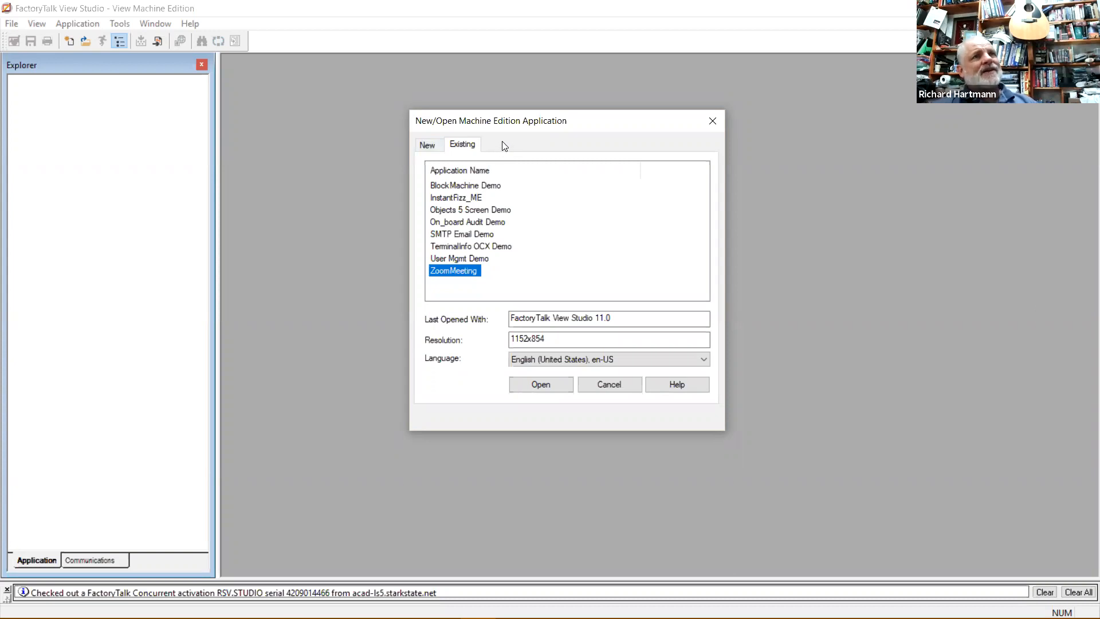
left_click(426, 145)
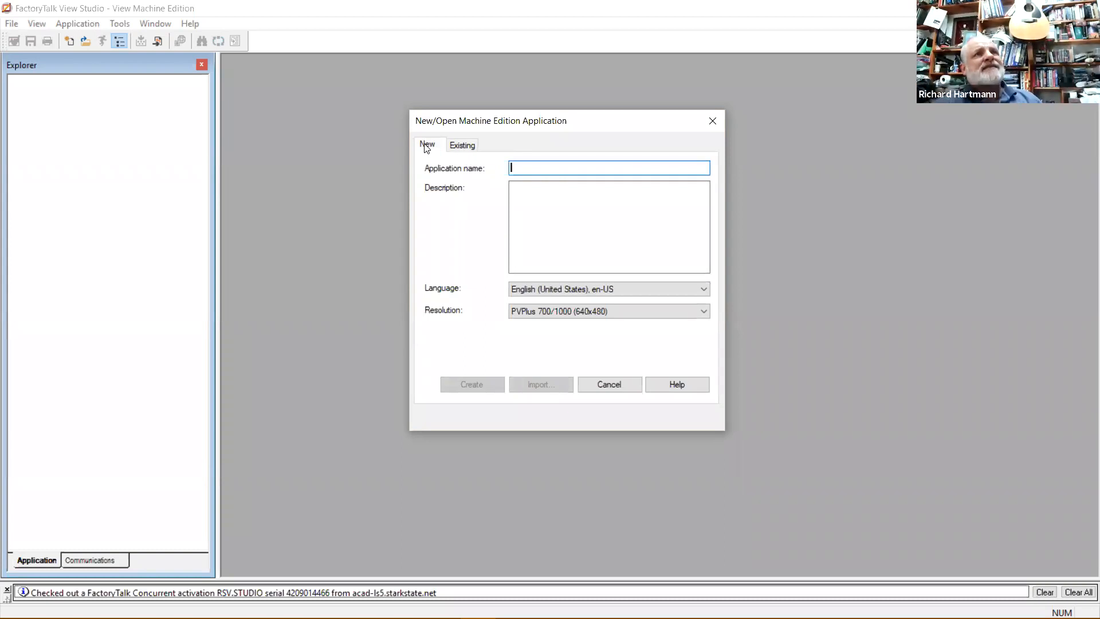
Name the new application zoom_example.
left_click(534, 169)
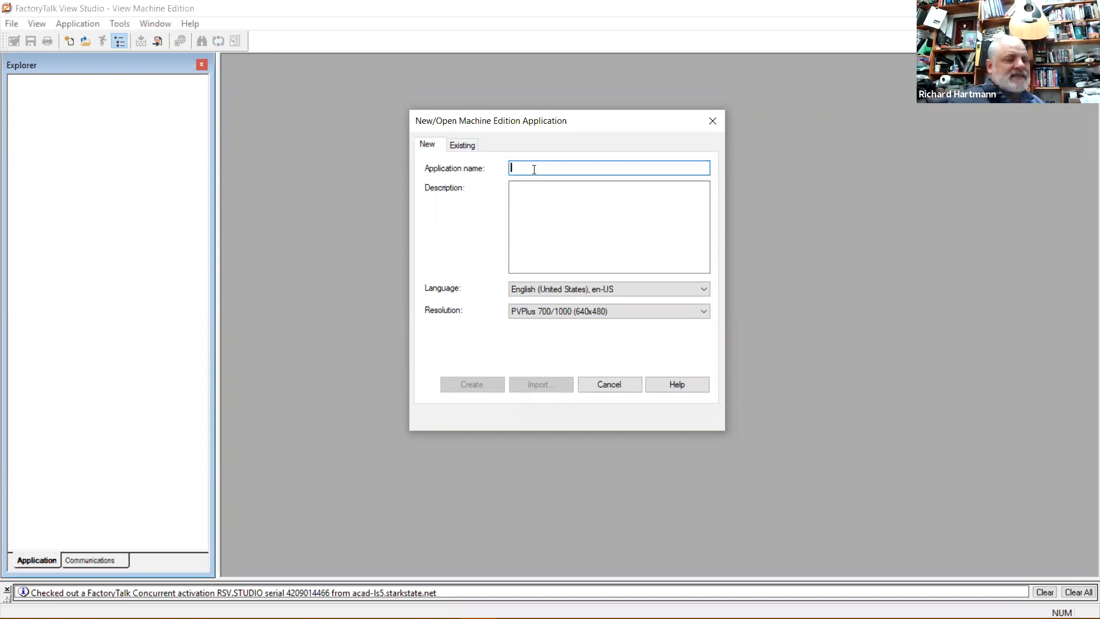
type("zoom_ex")
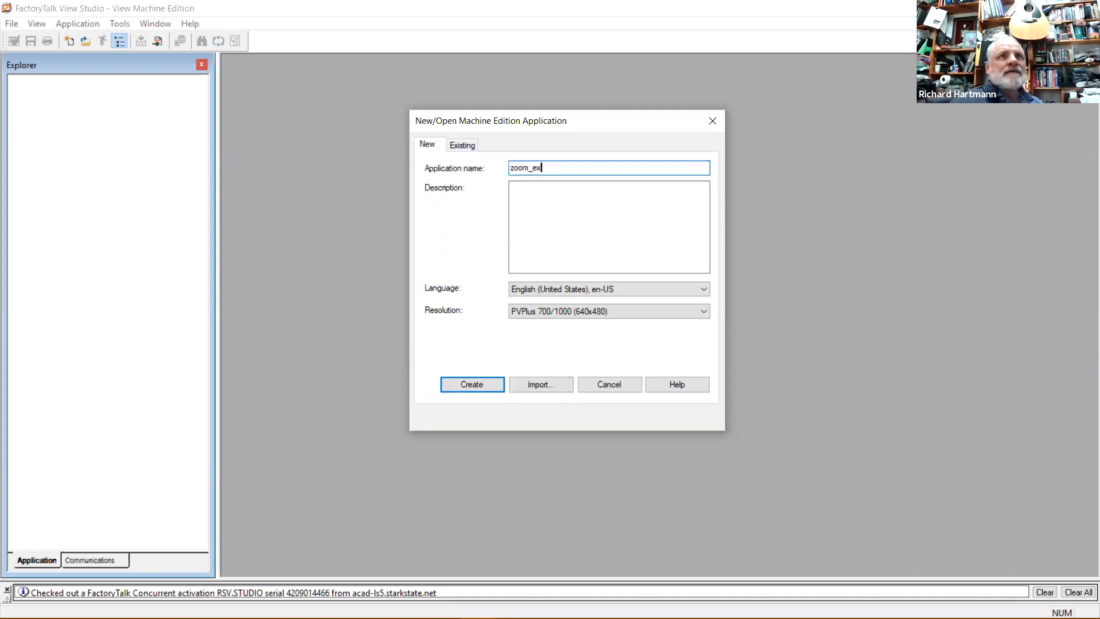
type("ample")
key("Tab")
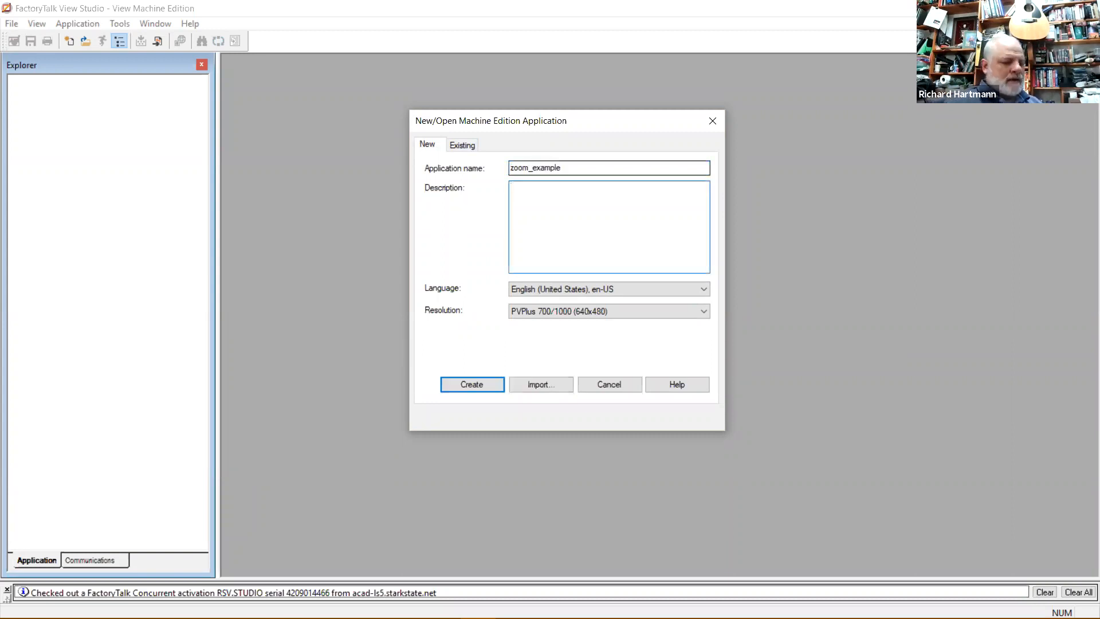
Enter the description '10/7 zoom classroom example', correcting the typos along the way.
type("10/")
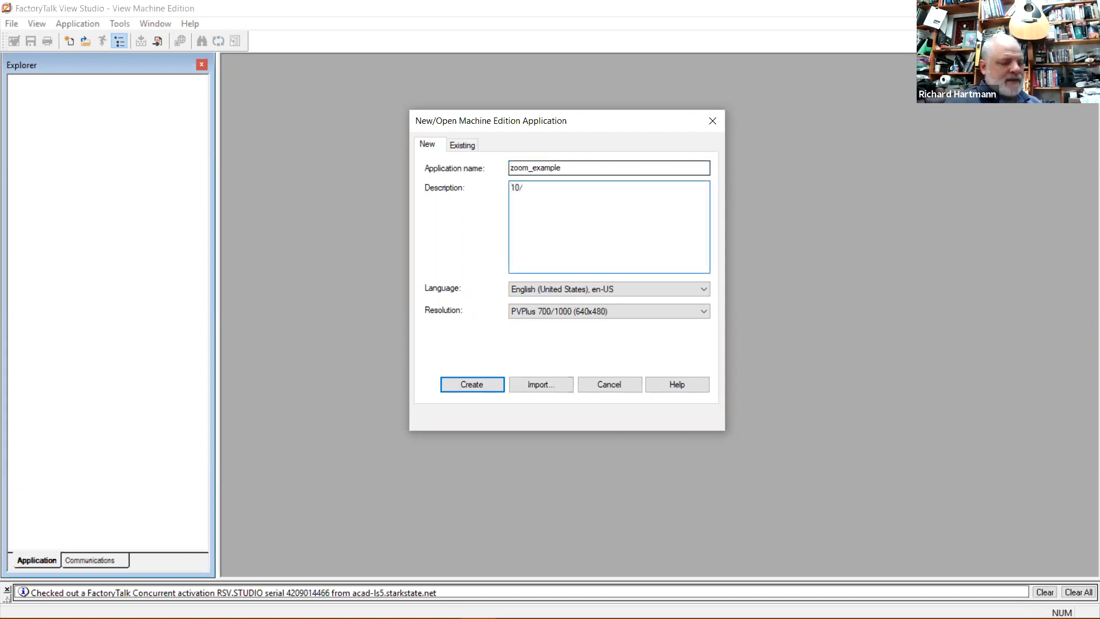
type("7")
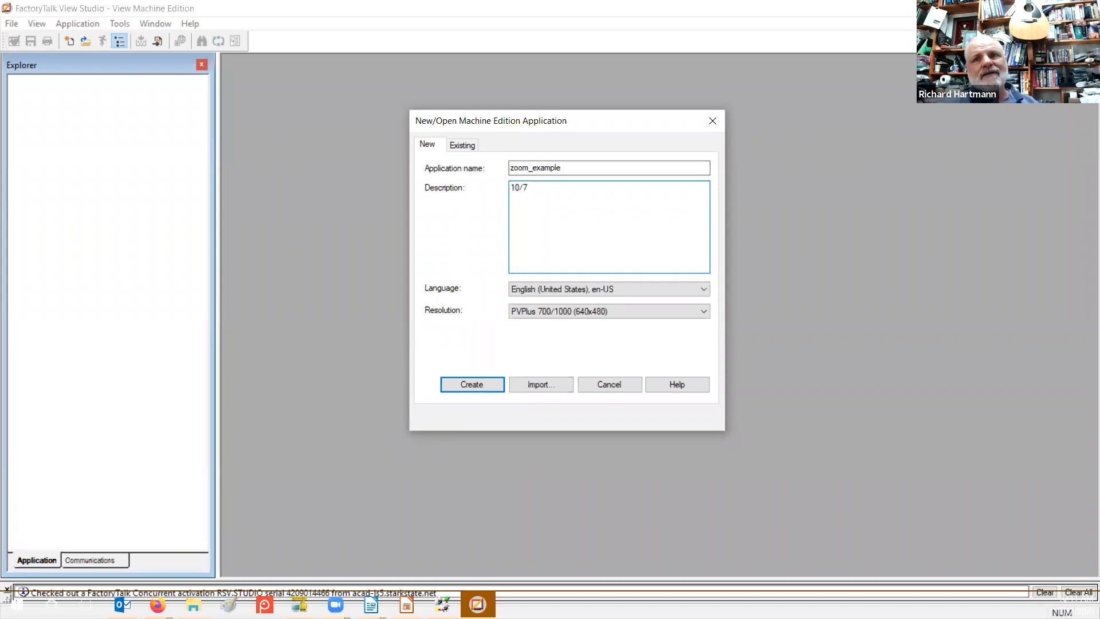
left_click(1077, 605)
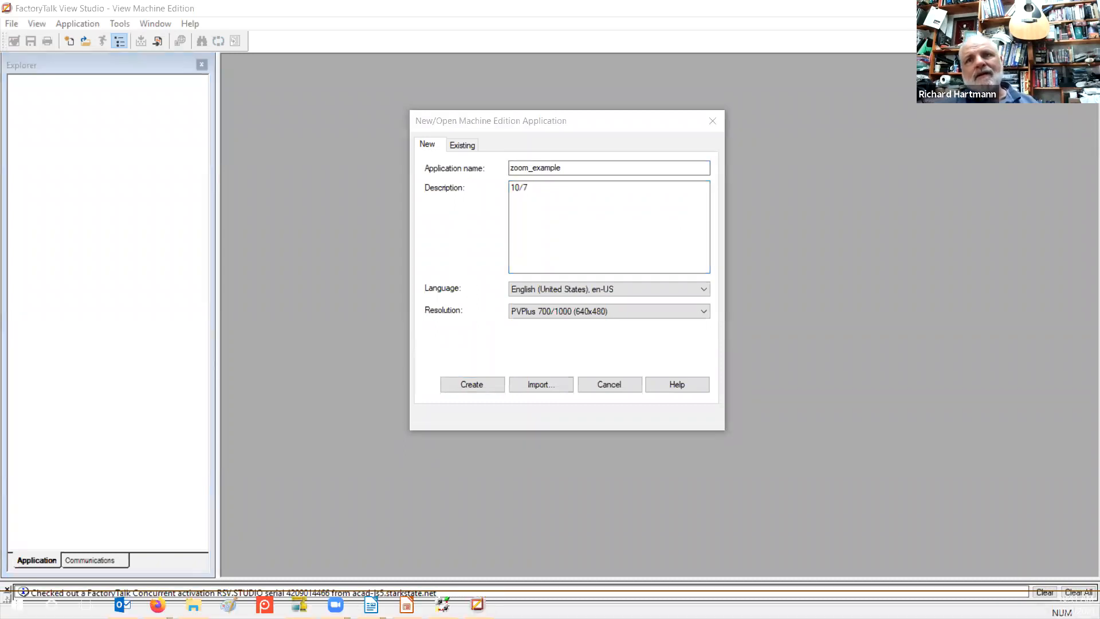
left_click(728, 493)
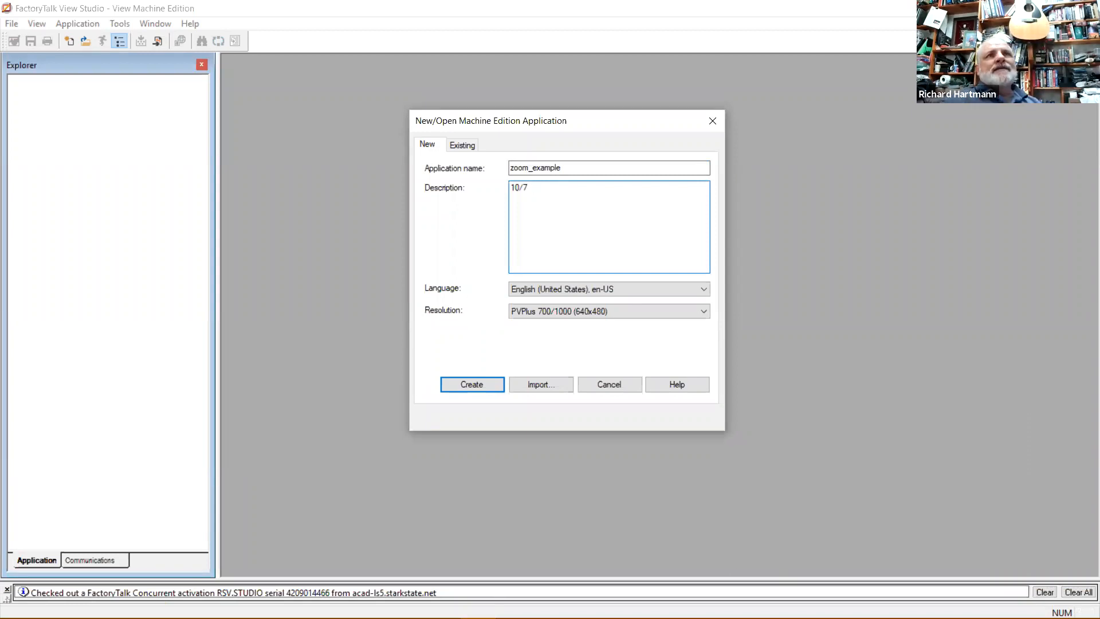
type("zoom cla")
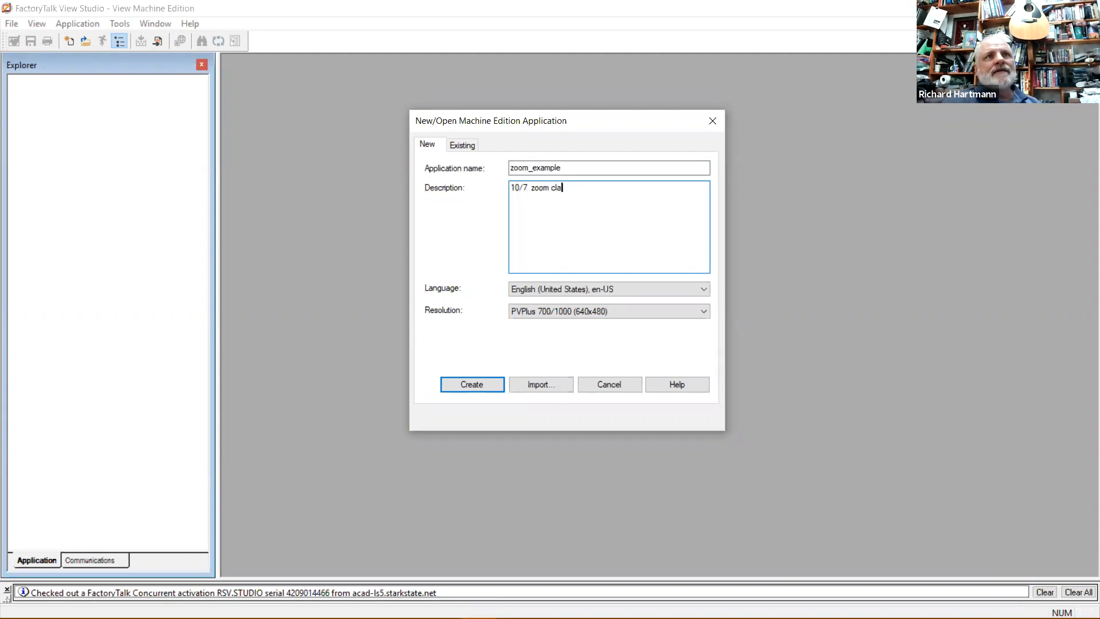
type("ssrom ex")
key("BackSpace")
key("BackSpace")
key("BackSpace")
key("BackSpace")
type("om exax")
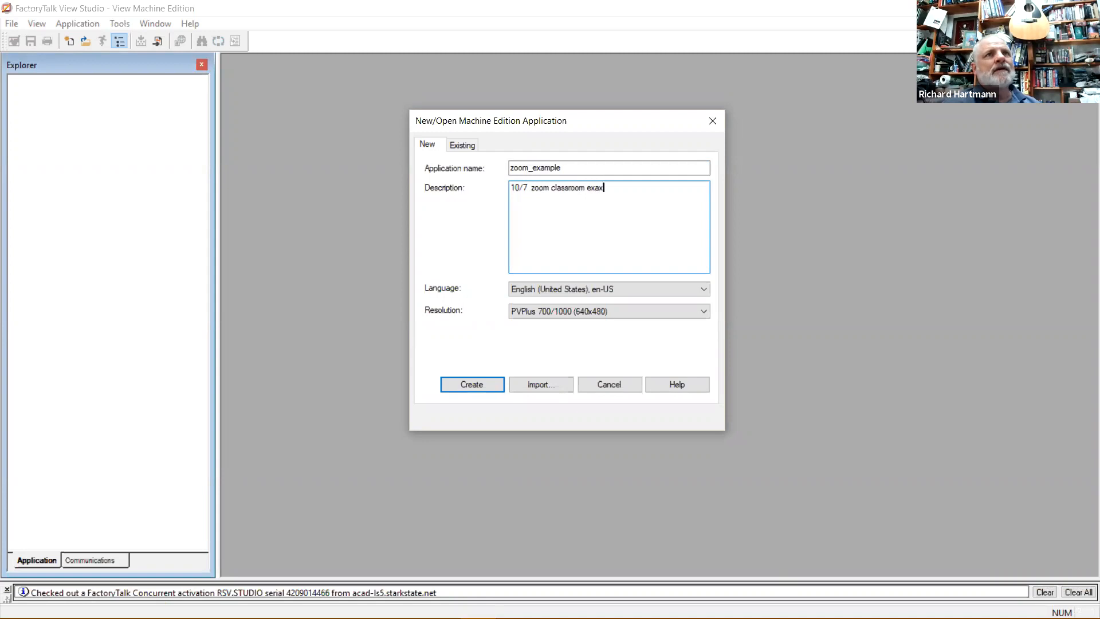
key("BackSpace")
type("mples")
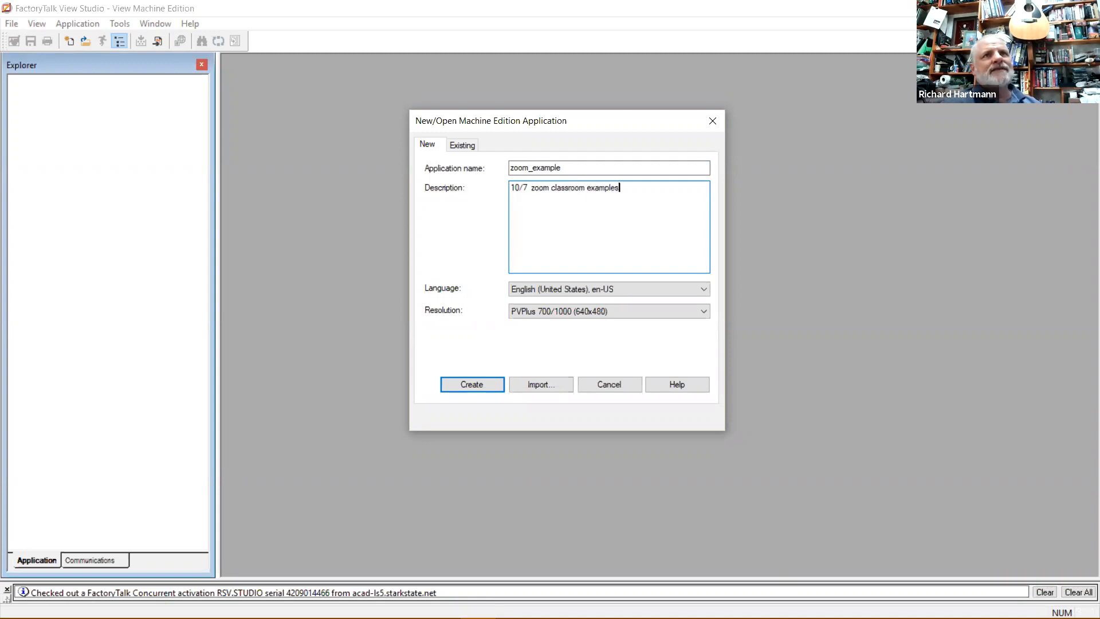
key("BackSpace")
key("BackSpace")
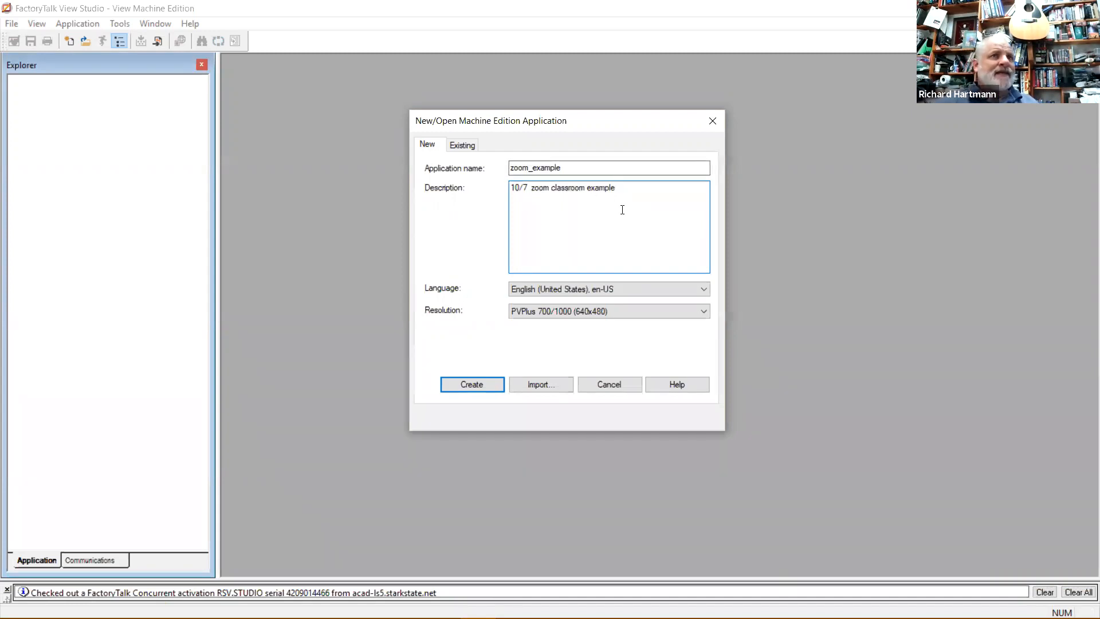
Show the Resolution dropdown's list of available screen resolutions.
left_click(705, 310)
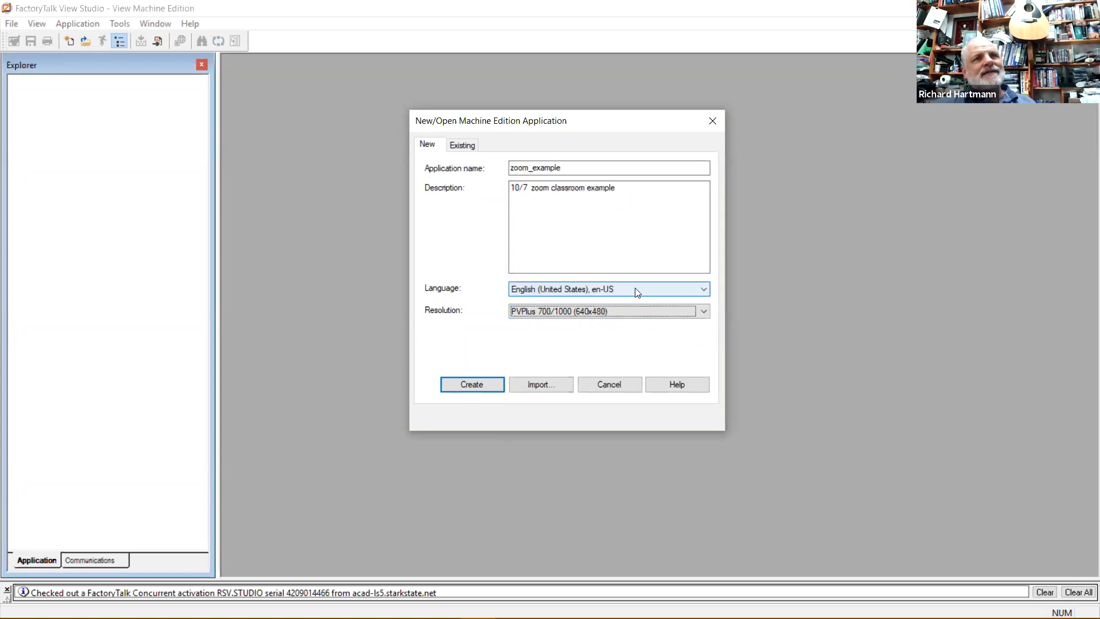
left_click(705, 313)
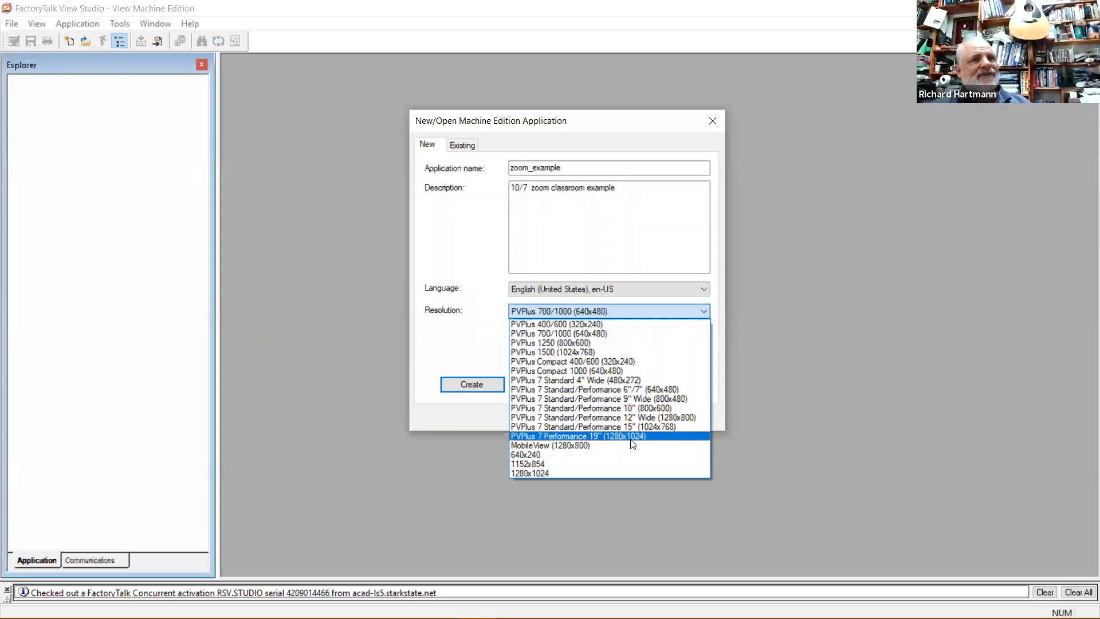
Set the resolution to 1152x854 and create the zoom_example application.
left_click(545, 464)
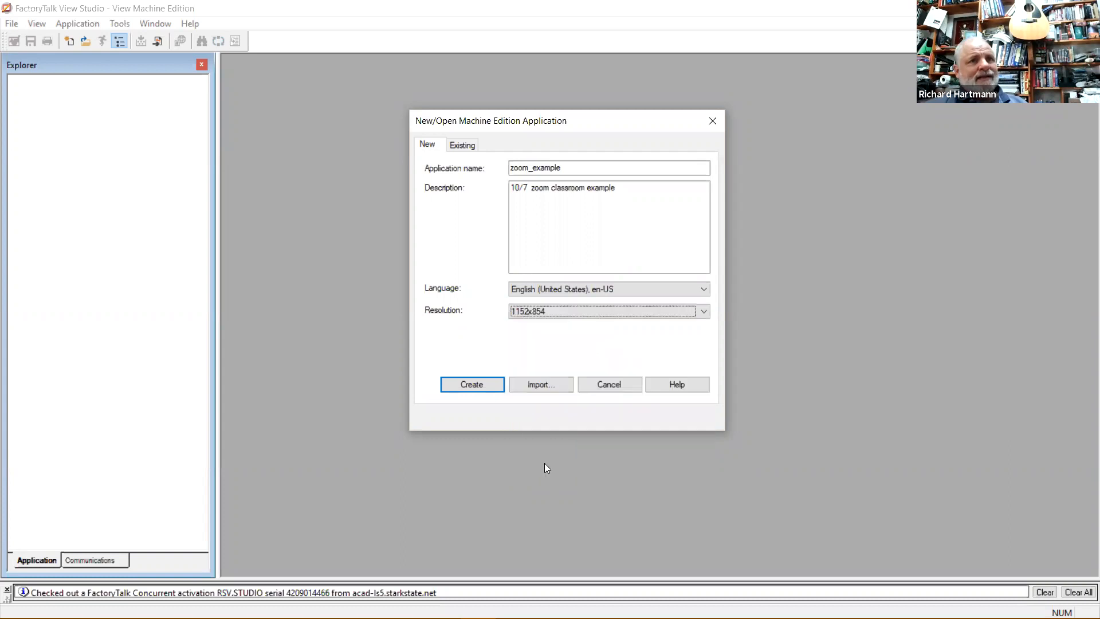
left_click(575, 314)
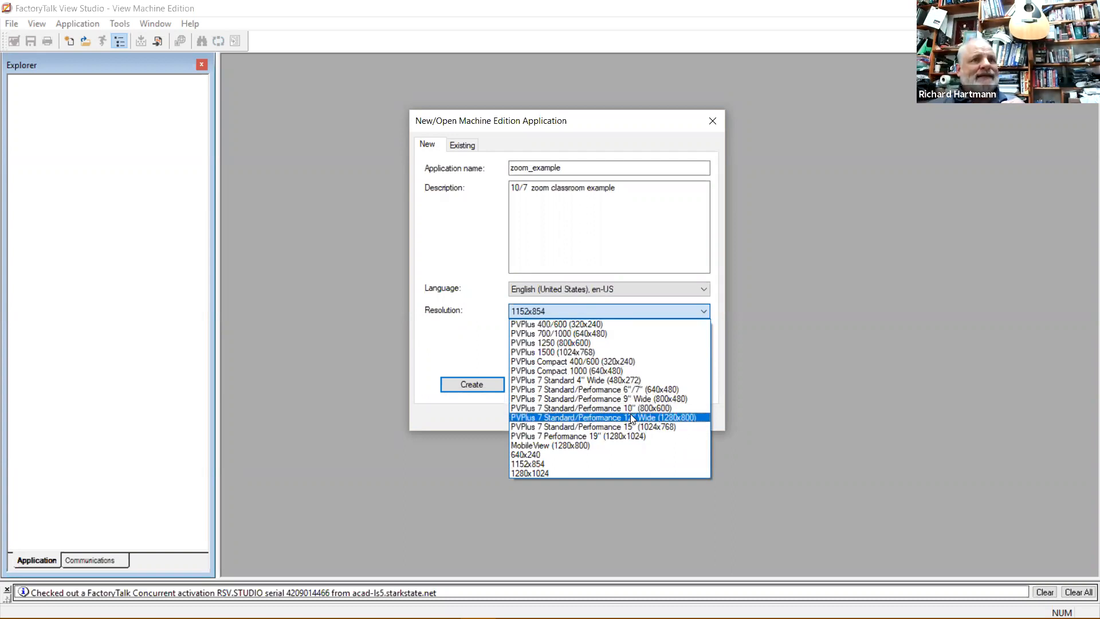
left_click(571, 465)
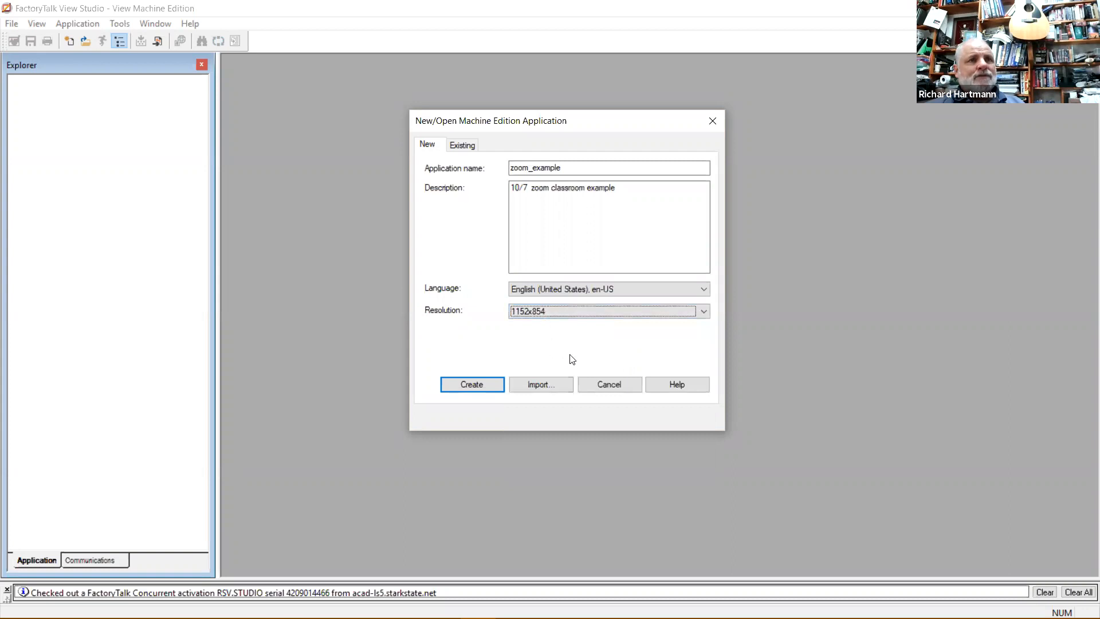
left_click(481, 386)
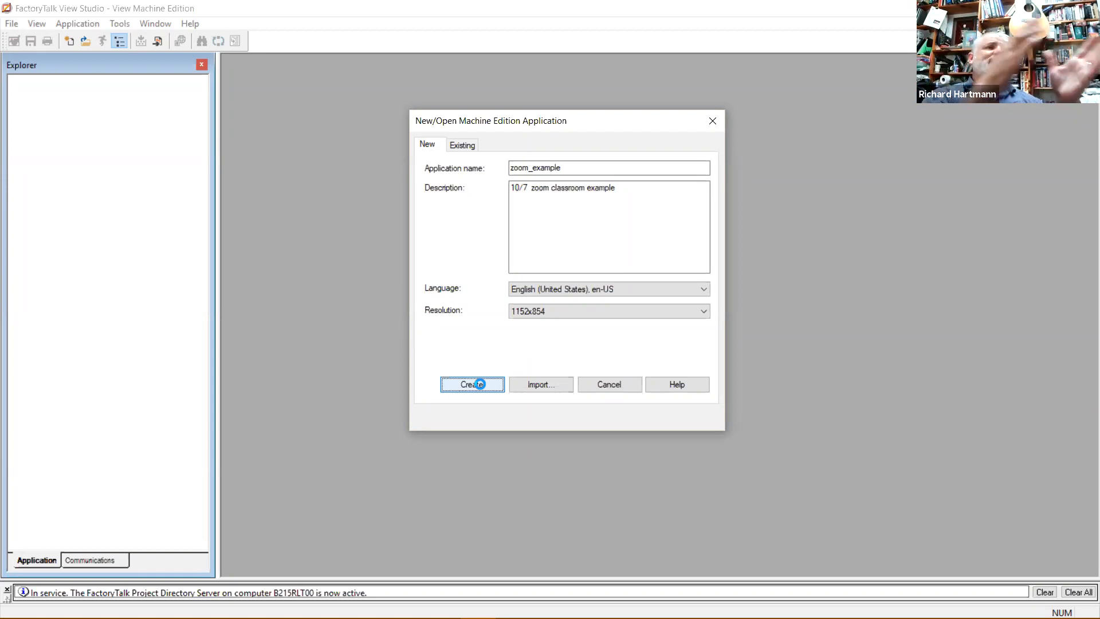
Confirm the new application, then take the RSLogix 5000 project offline from the controller.
left_click(481, 384)
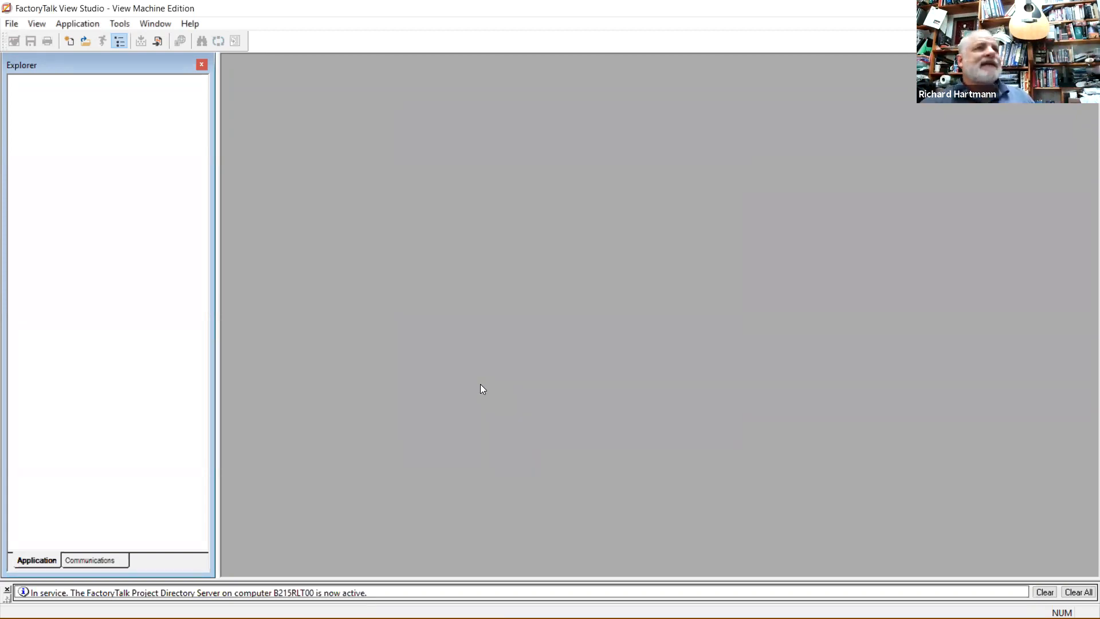
key("alt+Tab")
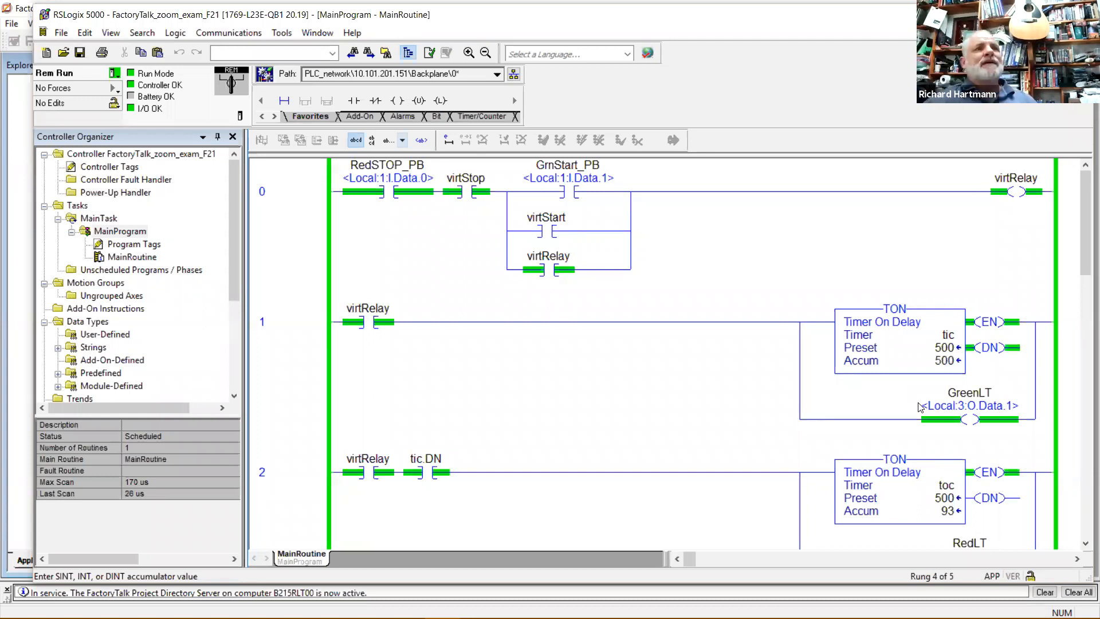
left_click(653, 383)
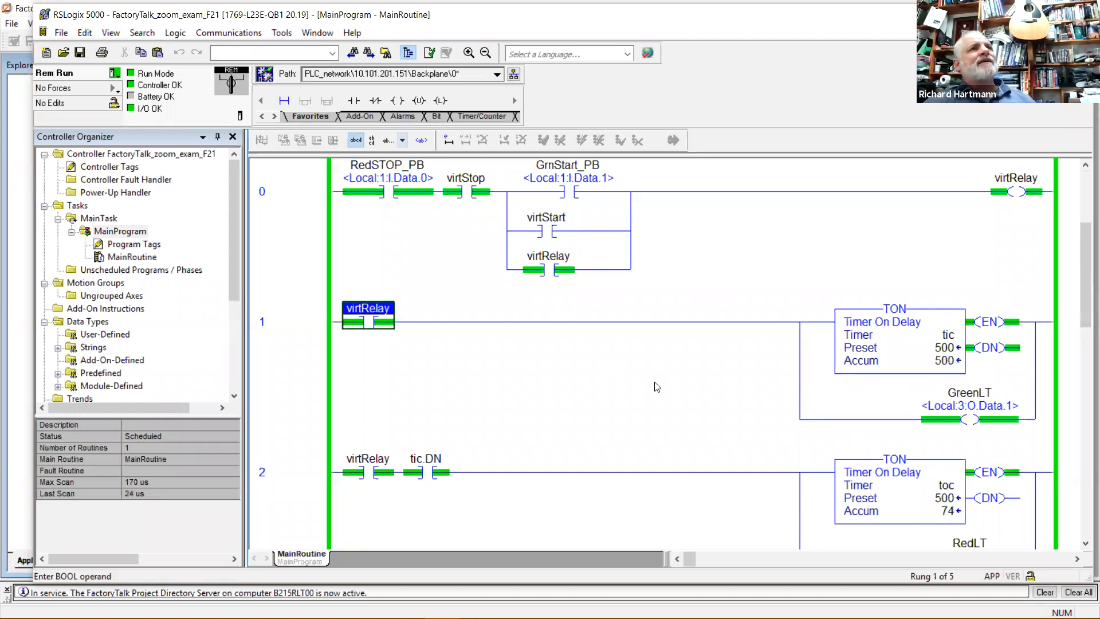
scroll(665, 391, "down", 1)
scroll(665, 395, "down", 3)
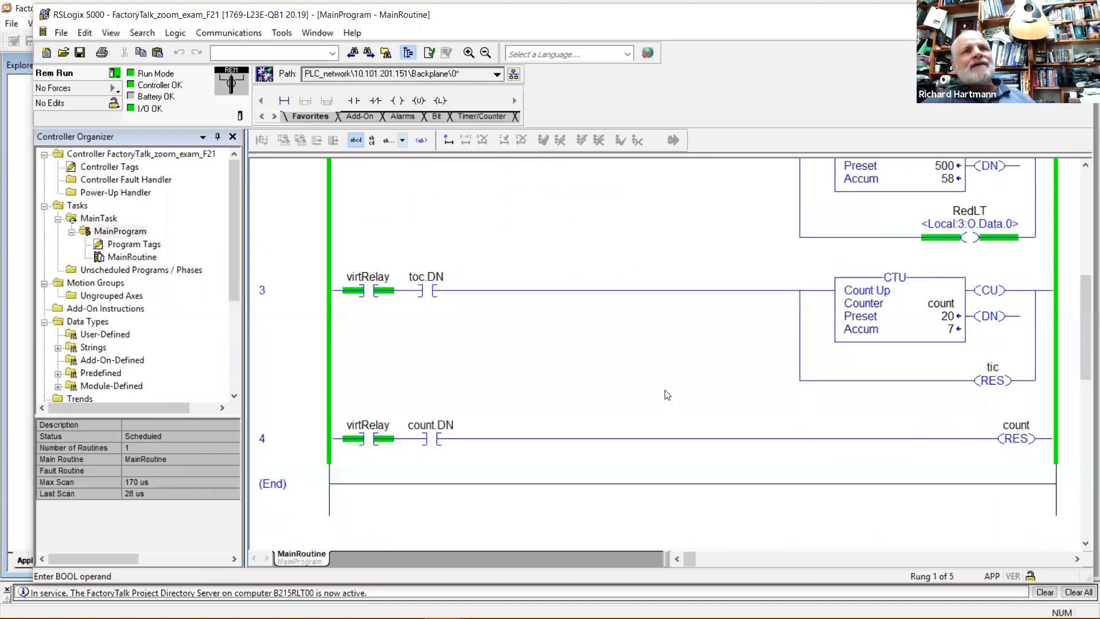
scroll(665, 394, "up", 3)
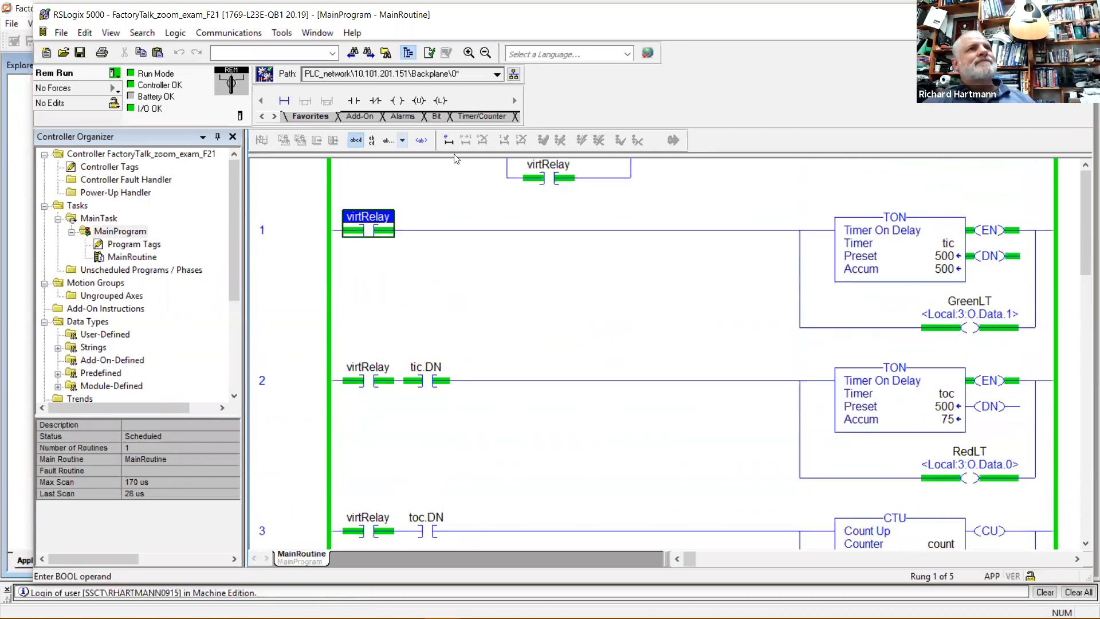
left_click(114, 73)
left_click(131, 92)
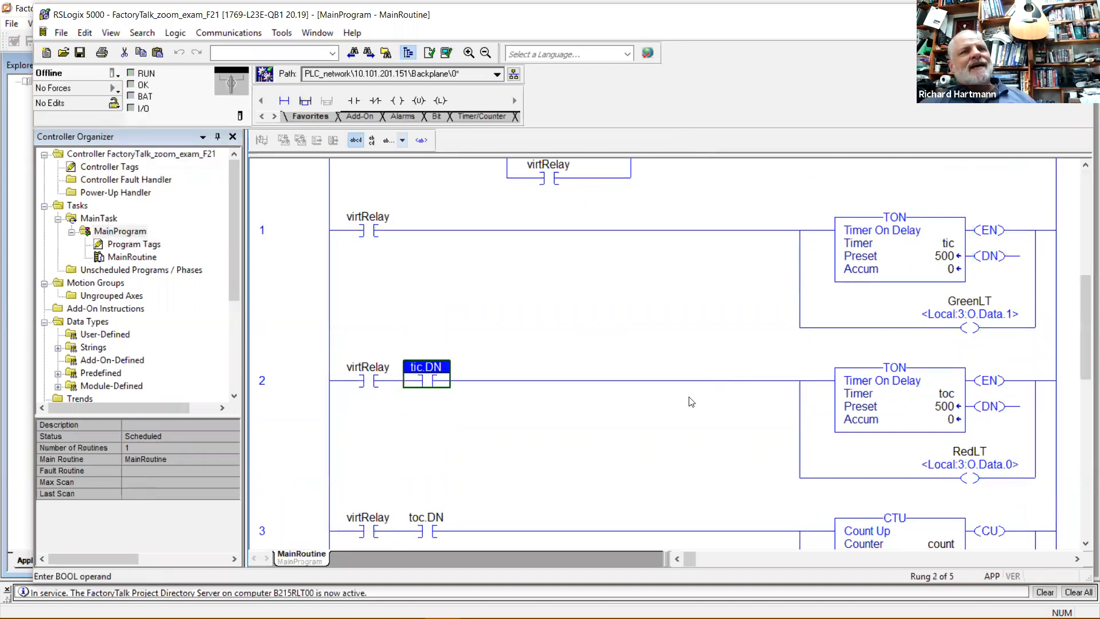
scroll(690, 400, "down", 5)
left_click(305, 343)
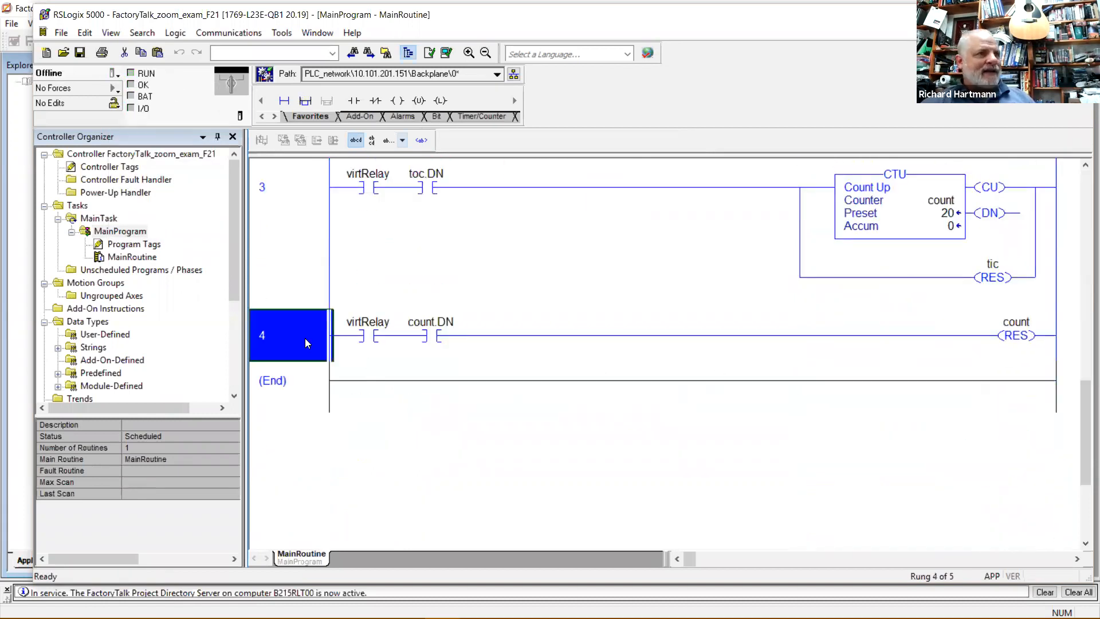
key("ctrl+c")
key("ctrl+v")
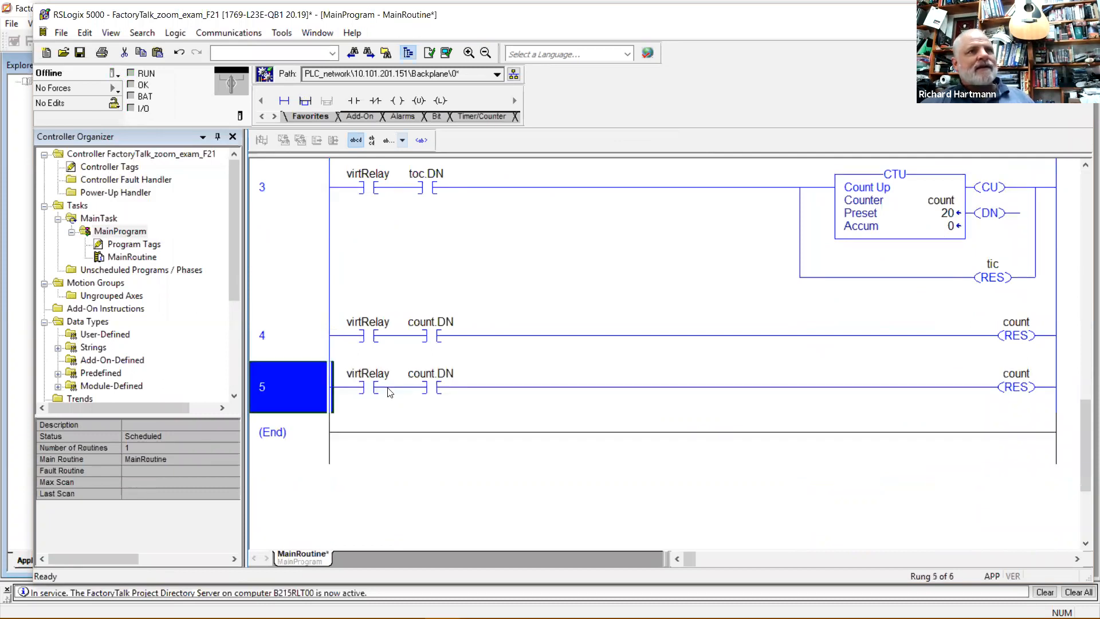
left_click(439, 377)
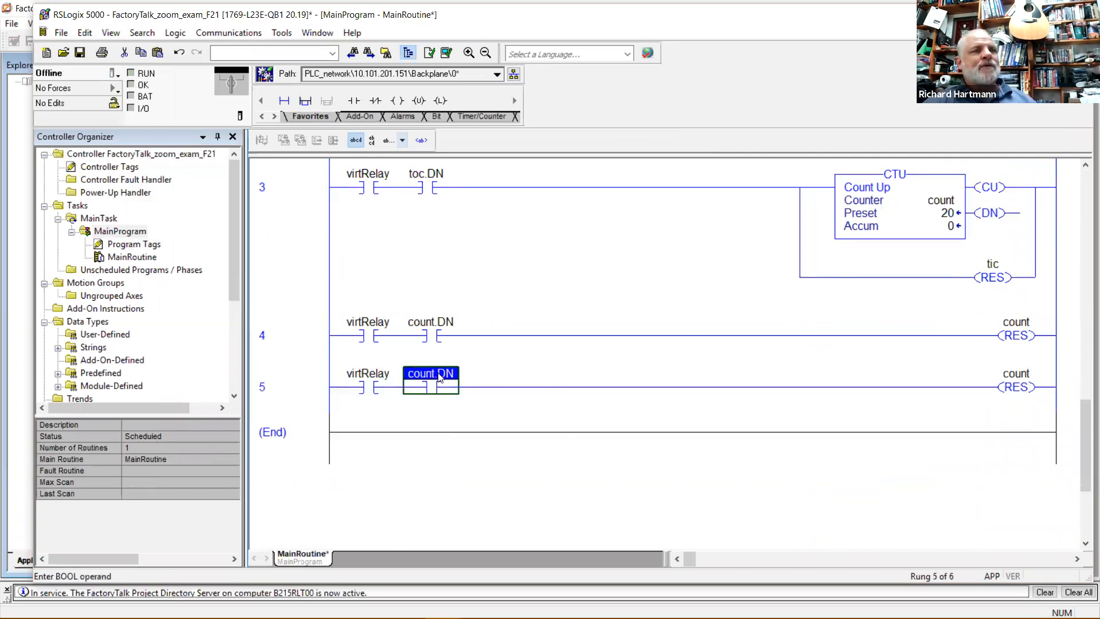
left_click(316, 388)
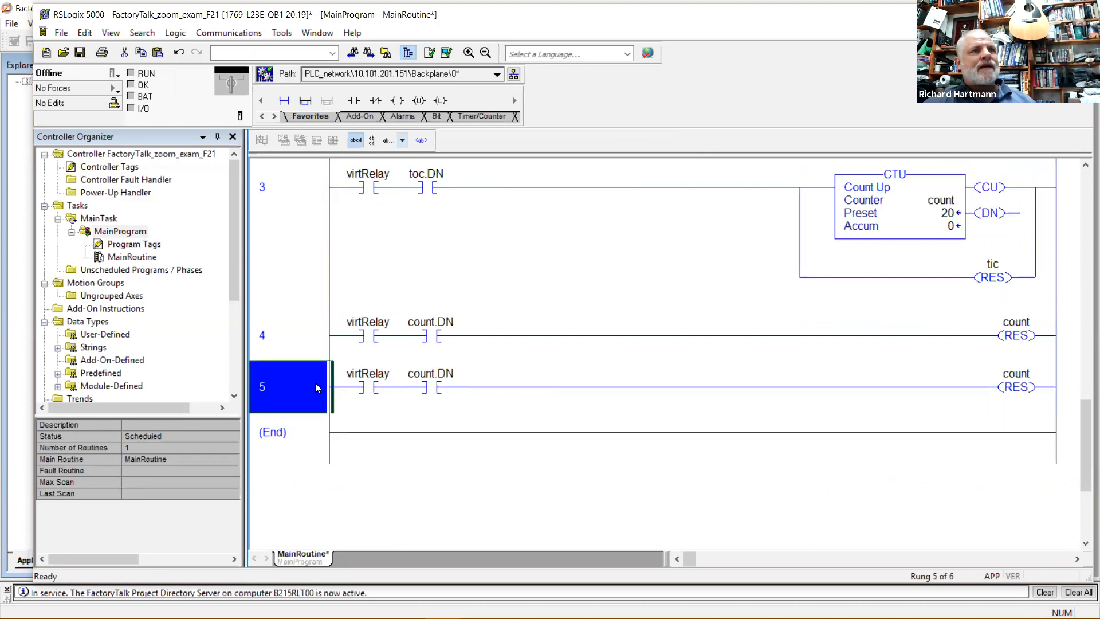
key("Delete")
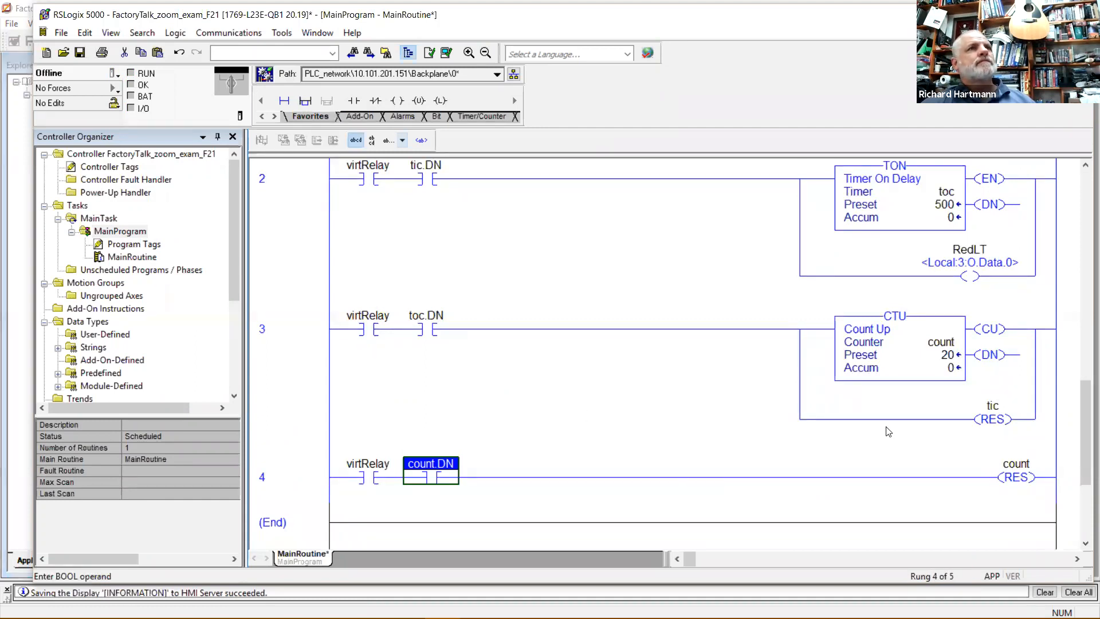
Add a branch to rung 4 and paste rung 3's CTU into it, naming it loop.
scroll(886, 427, "up", 1)
scroll(886, 429, "down", 2)
left_click(996, 409)
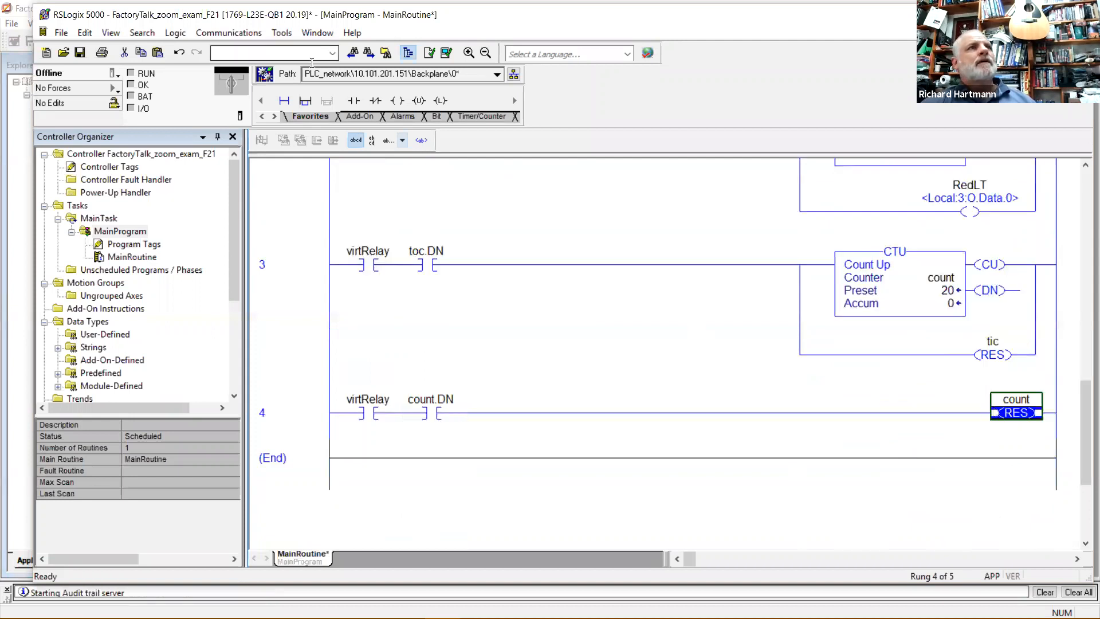
left_click(304, 100)
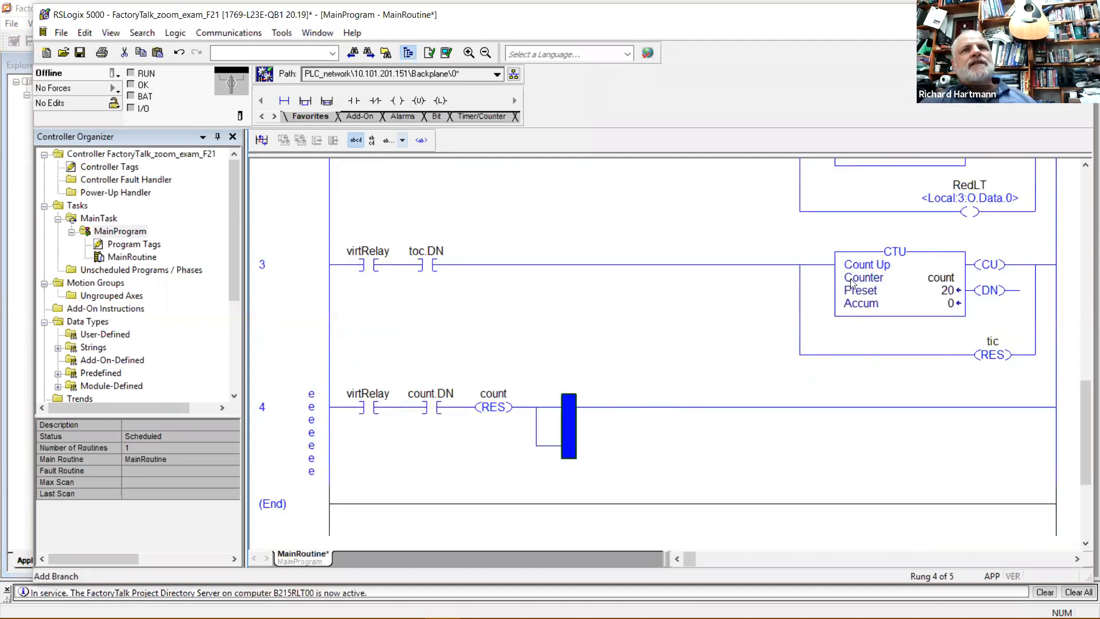
left_click(843, 256)
left_click(840, 273)
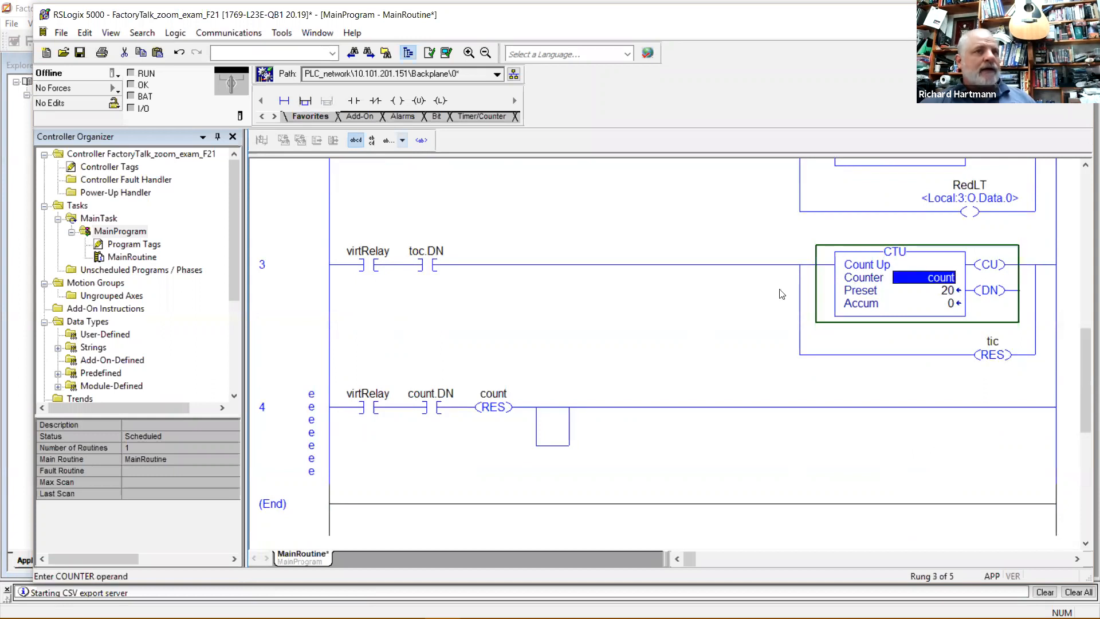
left_click(552, 412)
key("ctrl+v")
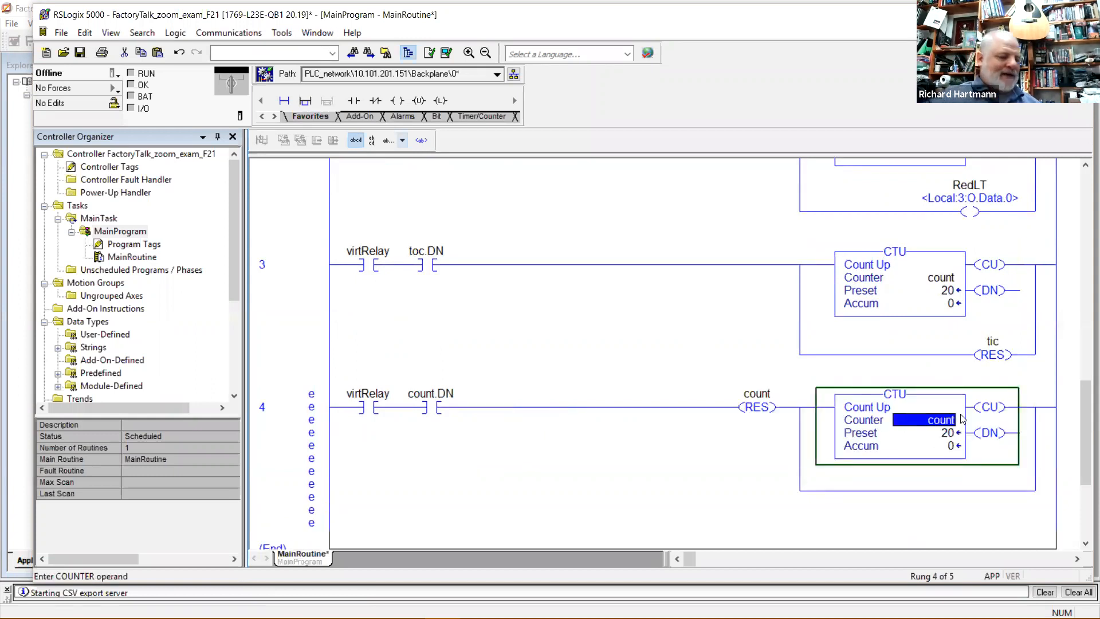
type("loop")
key("Return")
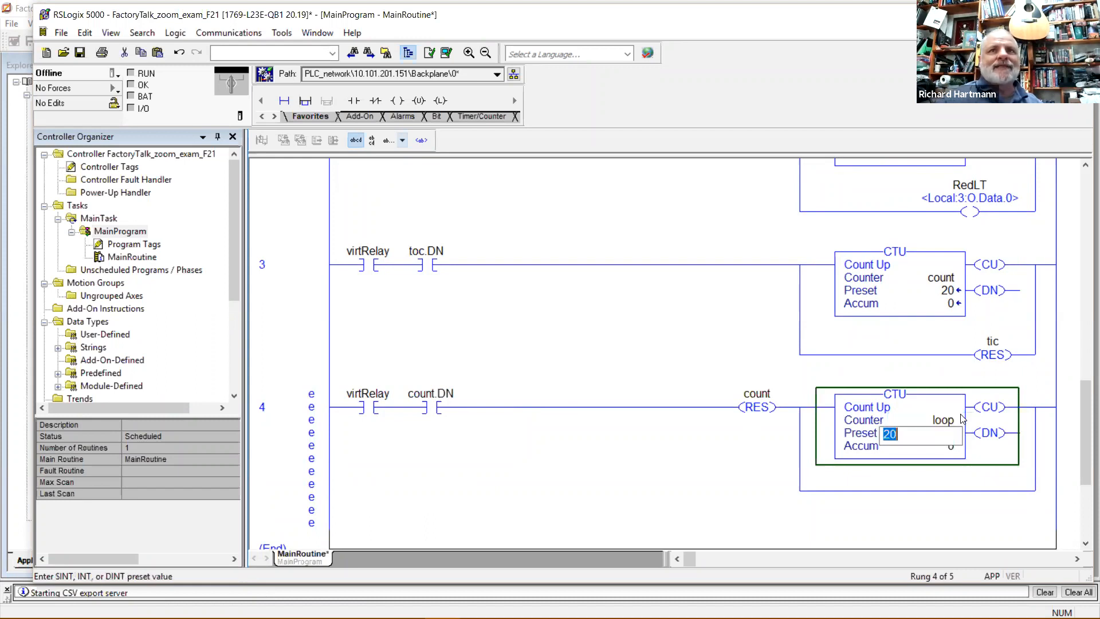
key("Return")
Move the count reset coil below the counter, set preset 200, and start a download.
left_click(754, 408)
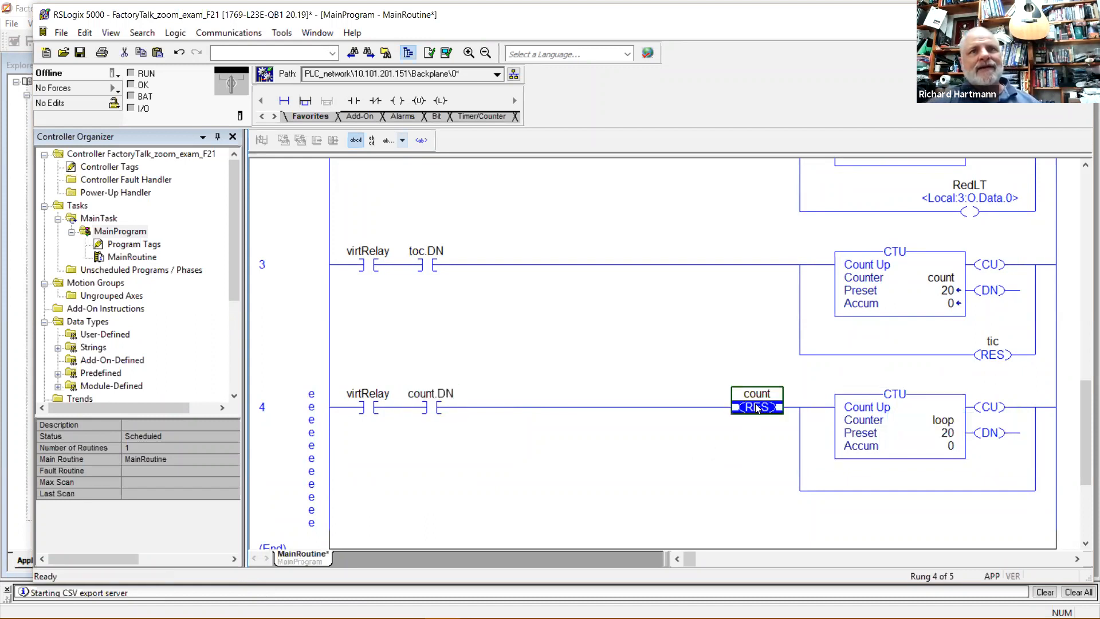
left_click_drag(737, 409, 835, 497)
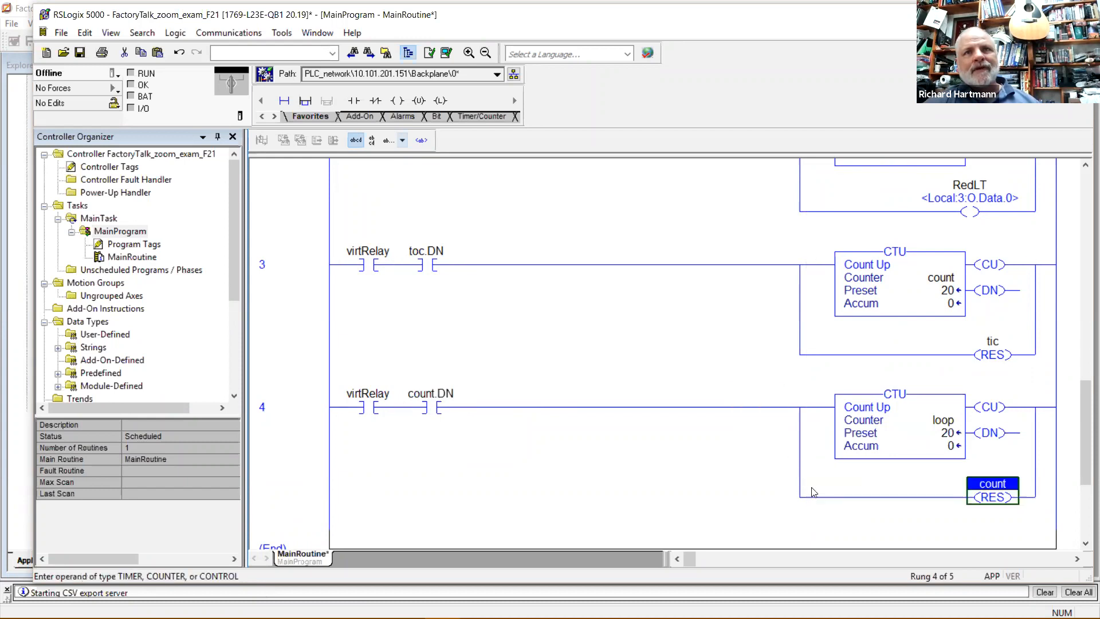
double_click(950, 434)
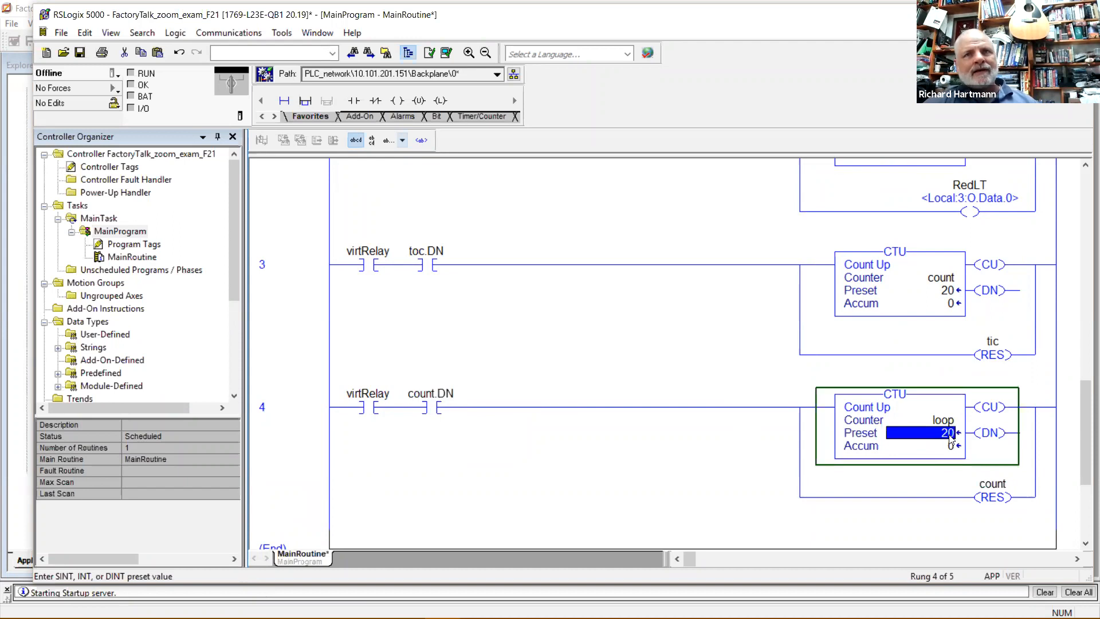
type("2")
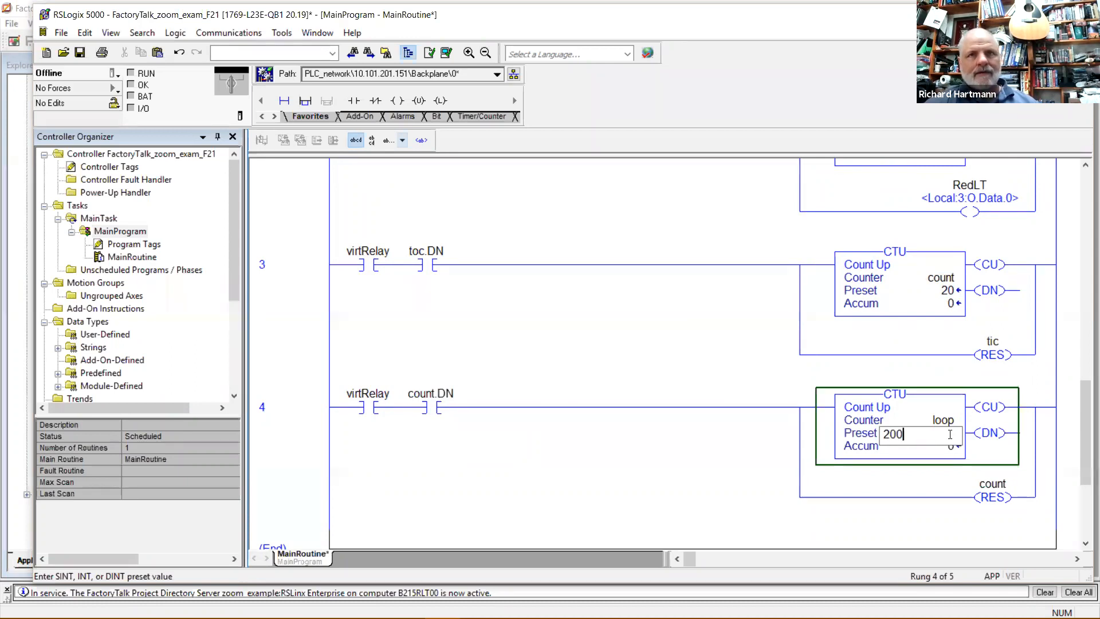
key("Return")
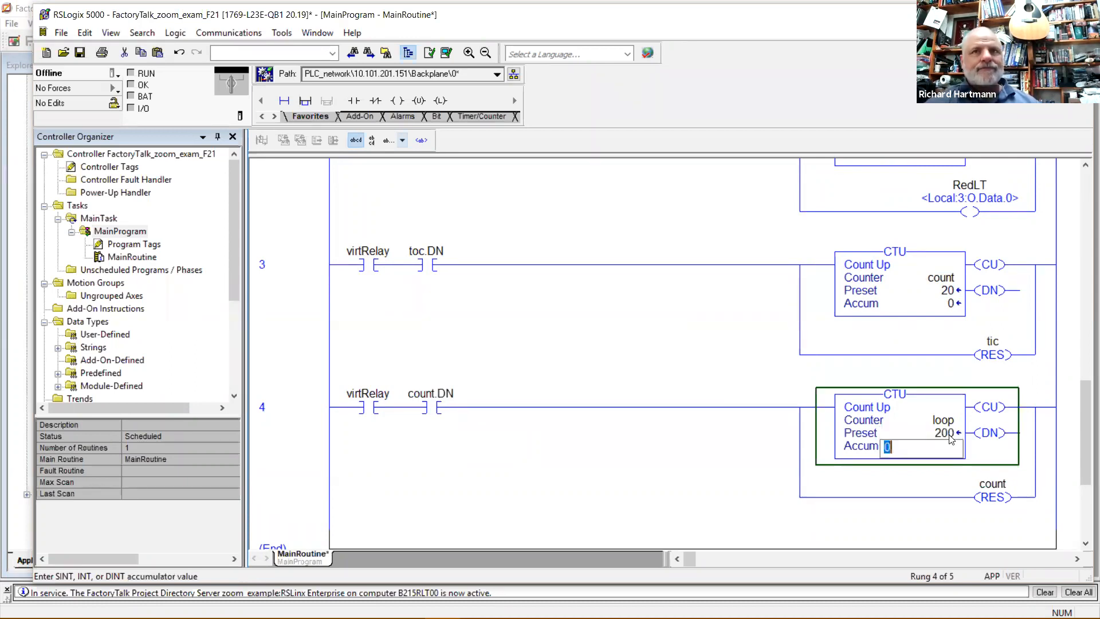
left_click(637, 476)
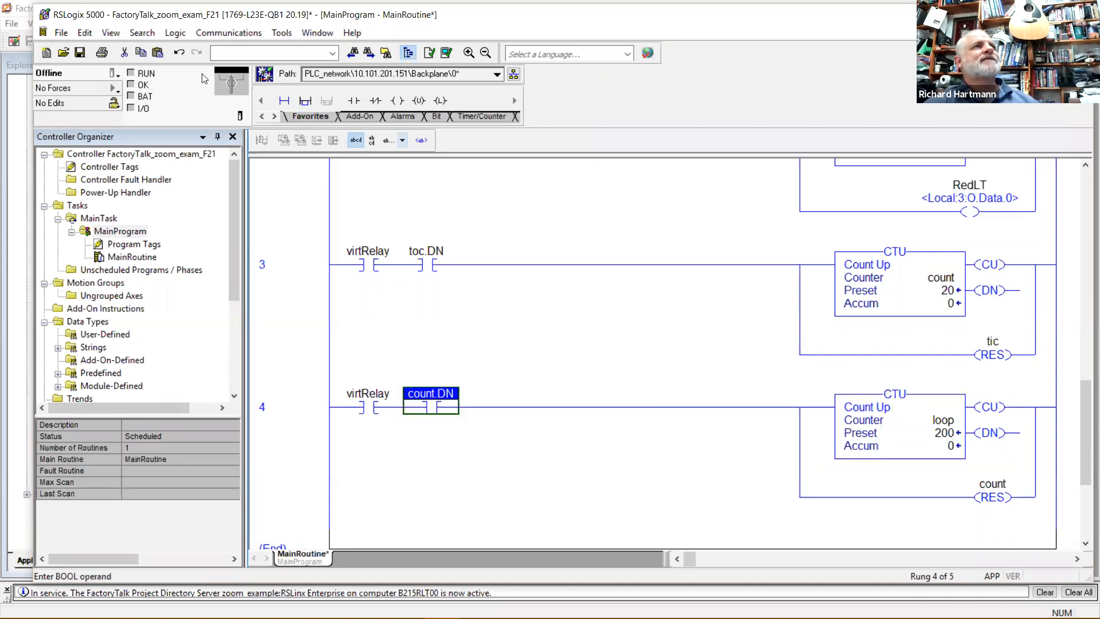
left_click(109, 75)
left_click(134, 120)
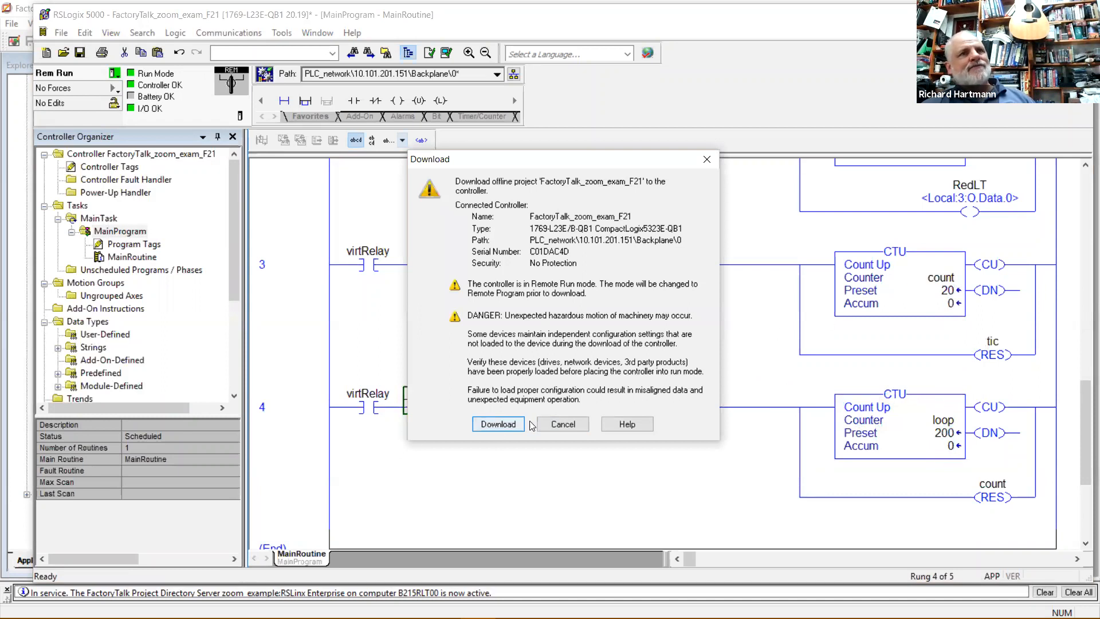
Confirm the download and return the controller to Remote Run.
left_click(505, 425)
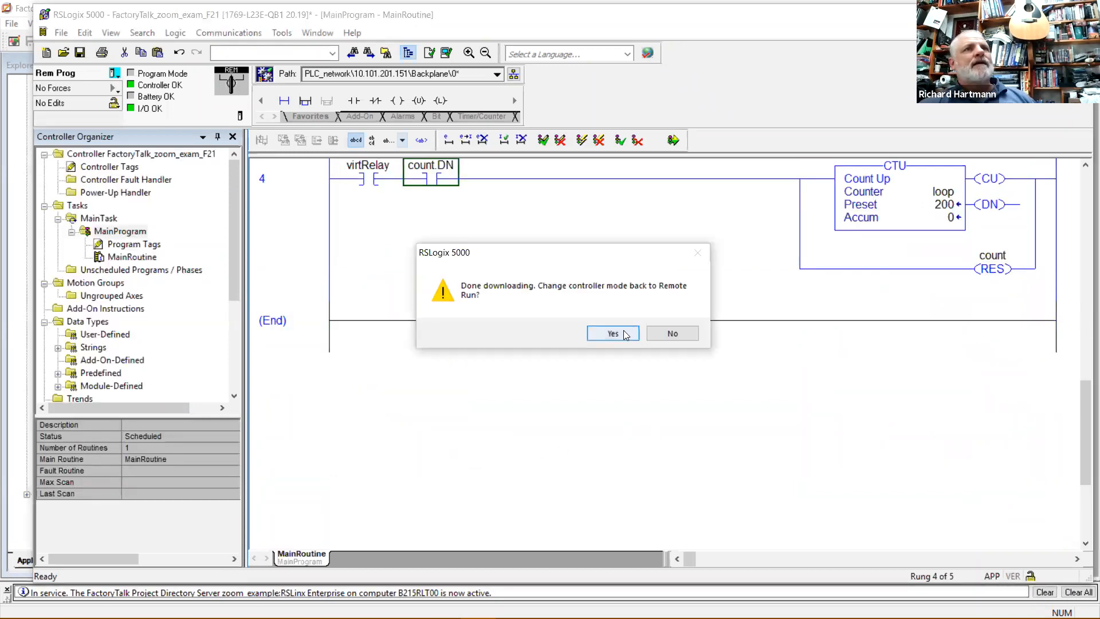
left_click(622, 335)
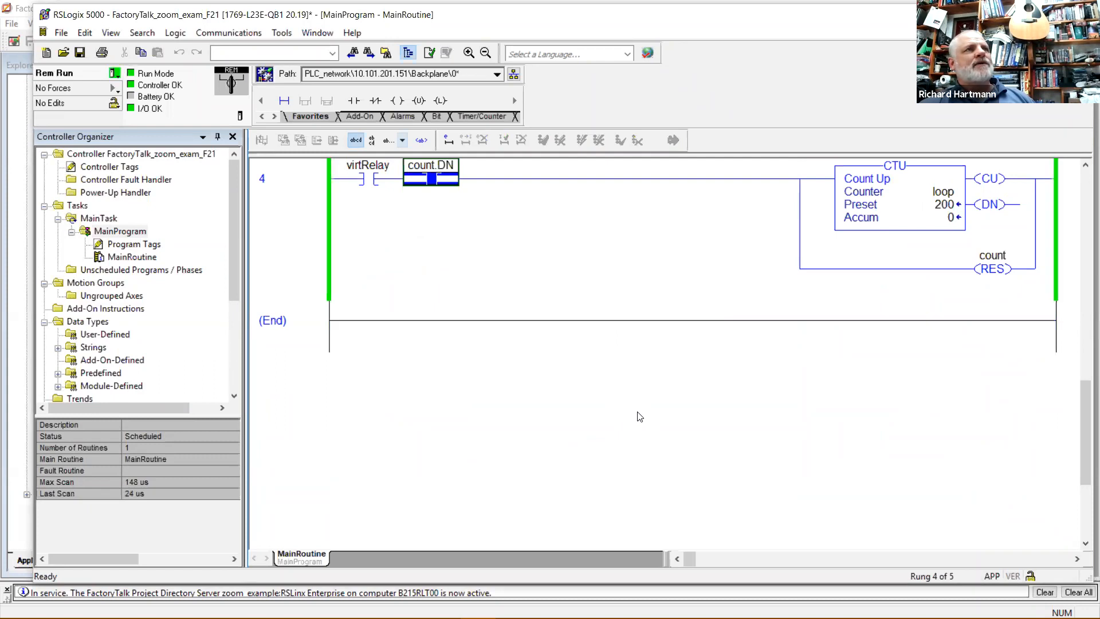
Inspect rung 0's virtStop/virtStart contacts and rung 4's count.DN online, then return to View Studio.
scroll(640, 416, "up", 10)
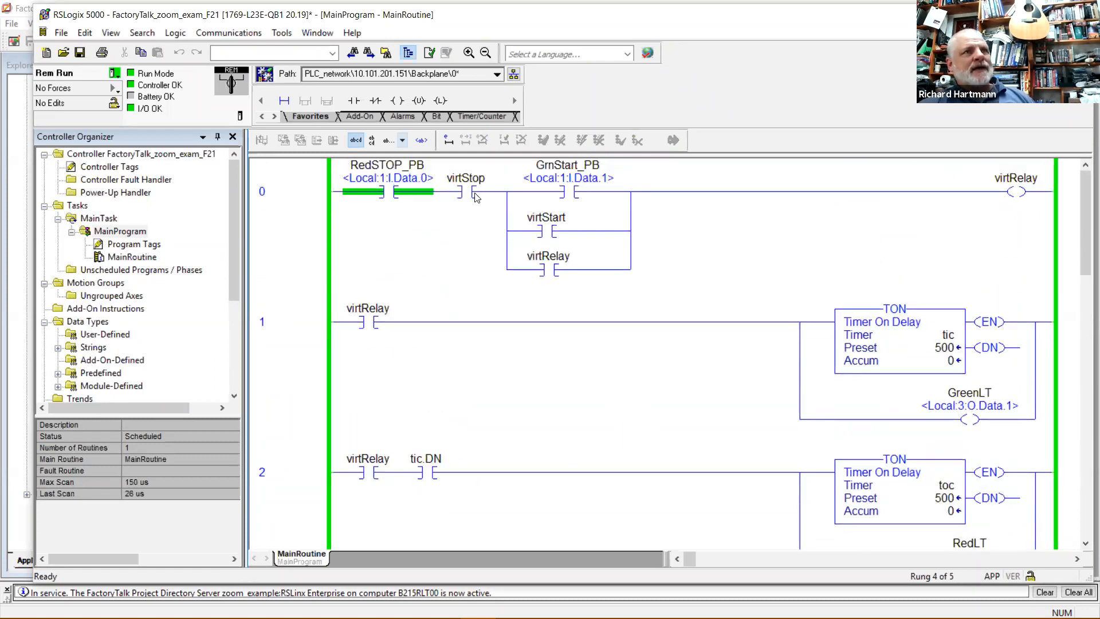
left_click(474, 194)
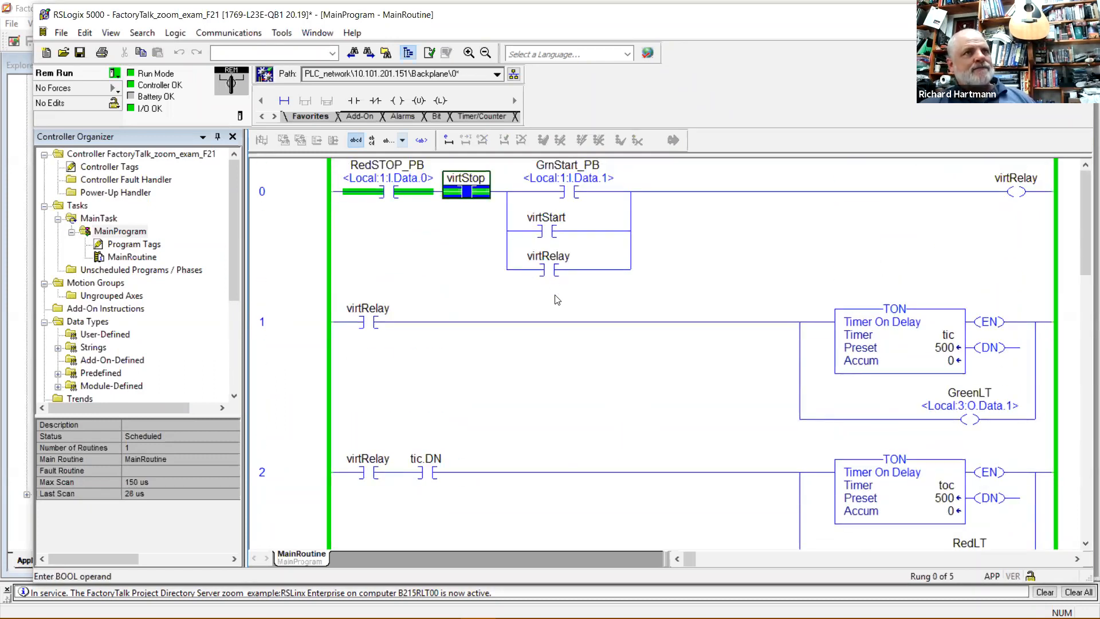
left_click(559, 236)
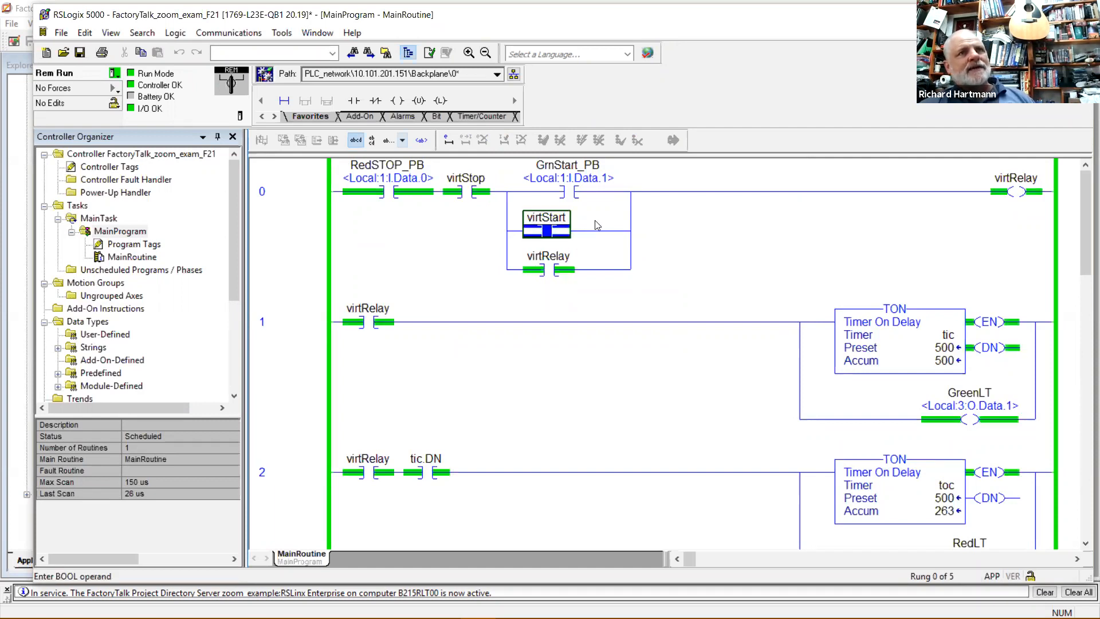
left_click(678, 231)
scroll(941, 478, "down", 3)
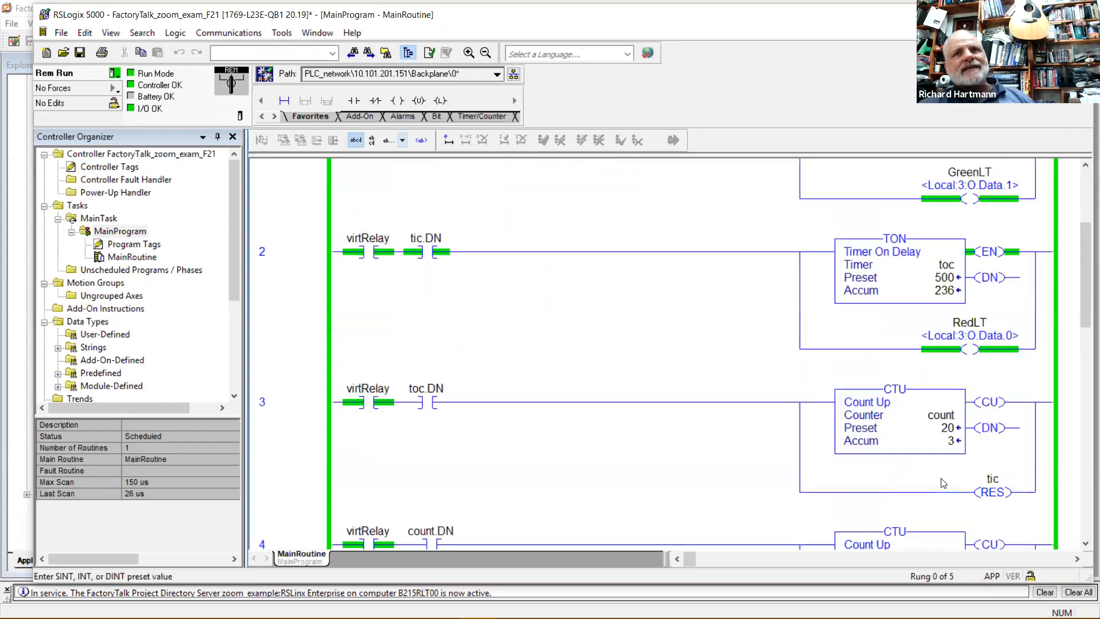
scroll(943, 483, "down", 1)
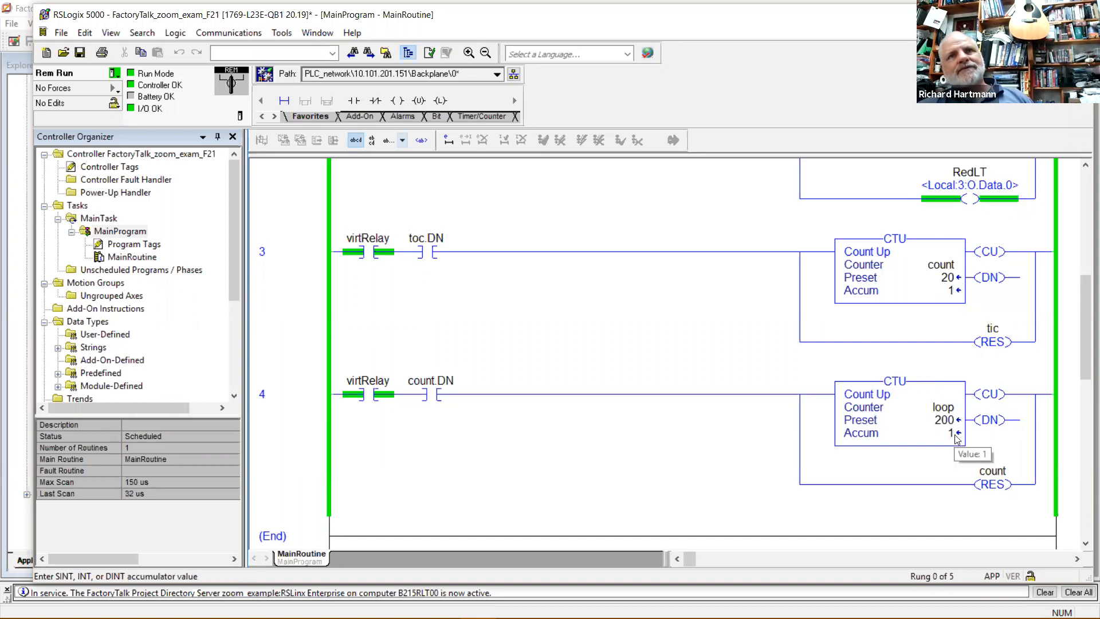
left_click(618, 378)
scroll(602, 384, "up", 5)
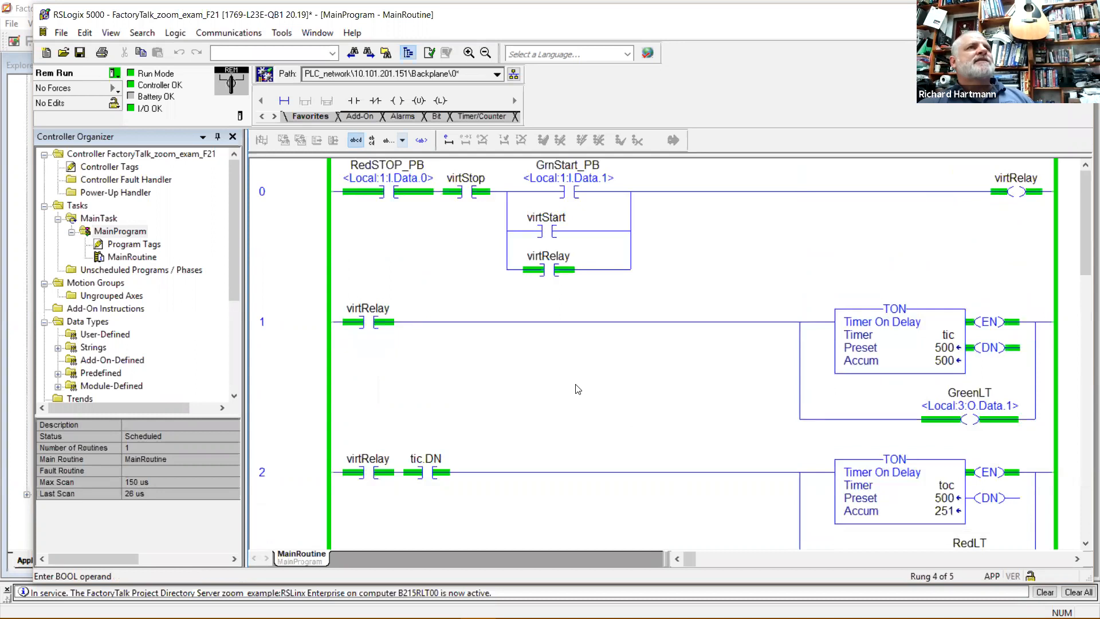
left_click(696, 43)
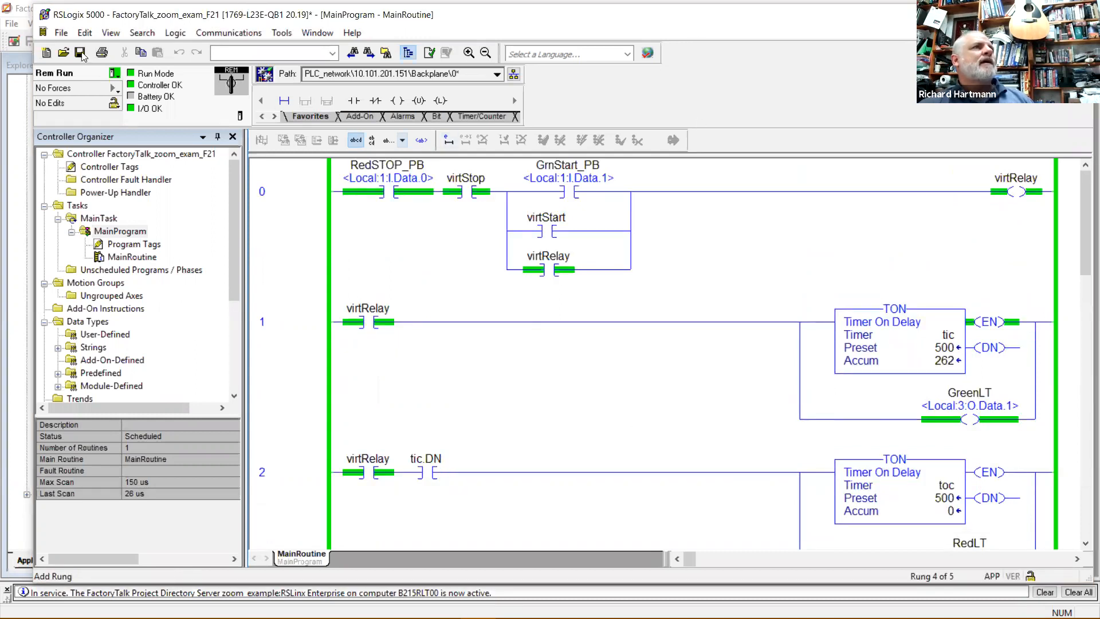
left_click(13, 109)
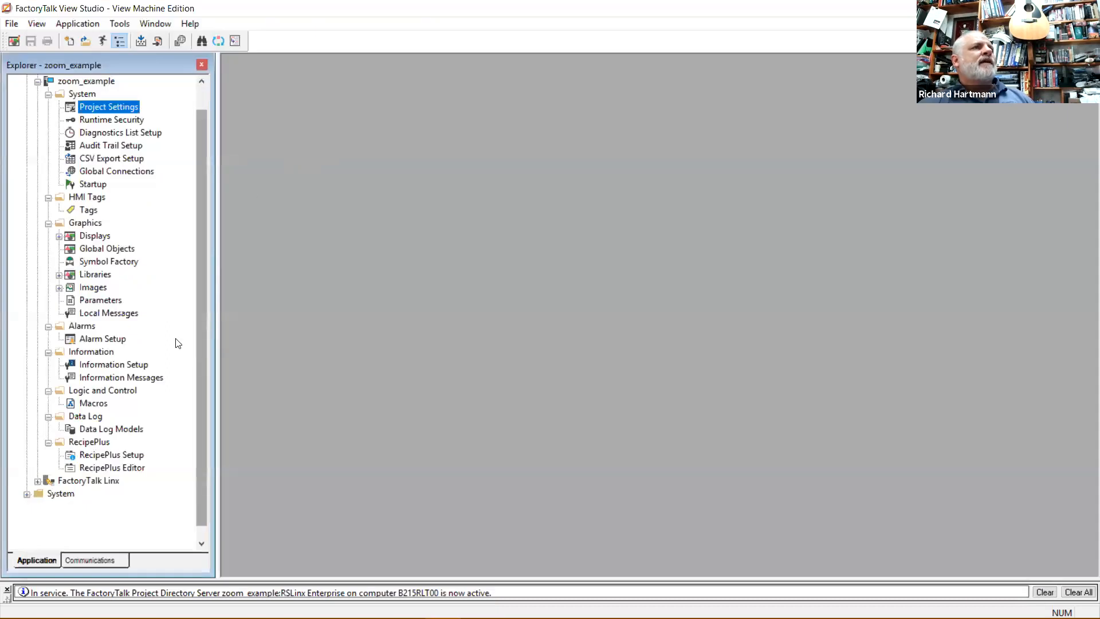
key("alt+Tab")
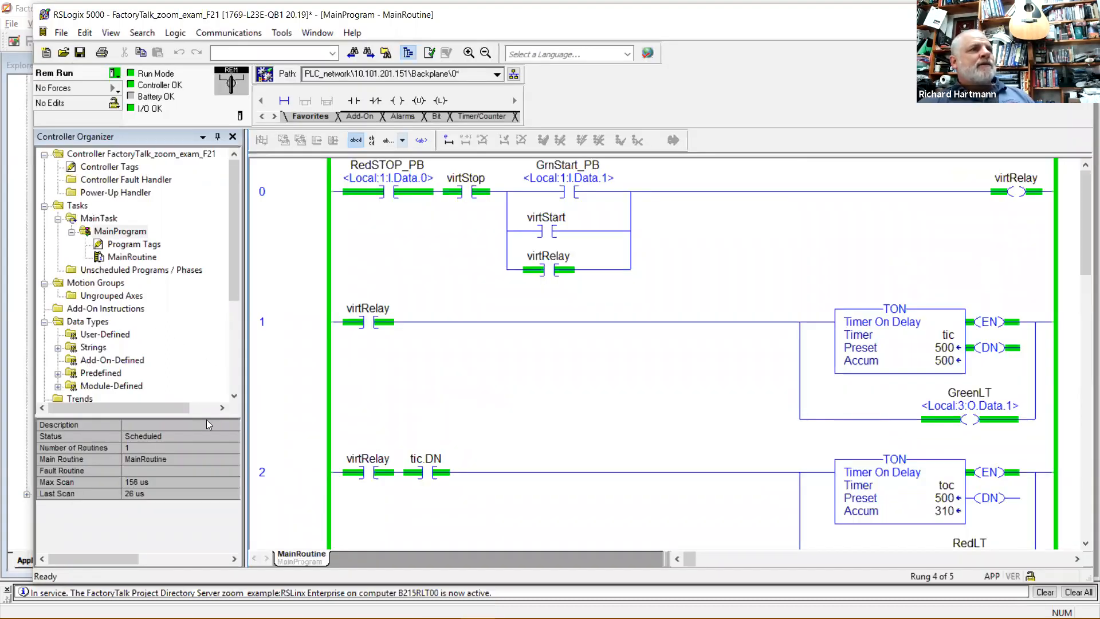
left_click_drag(208, 417, 219, 506)
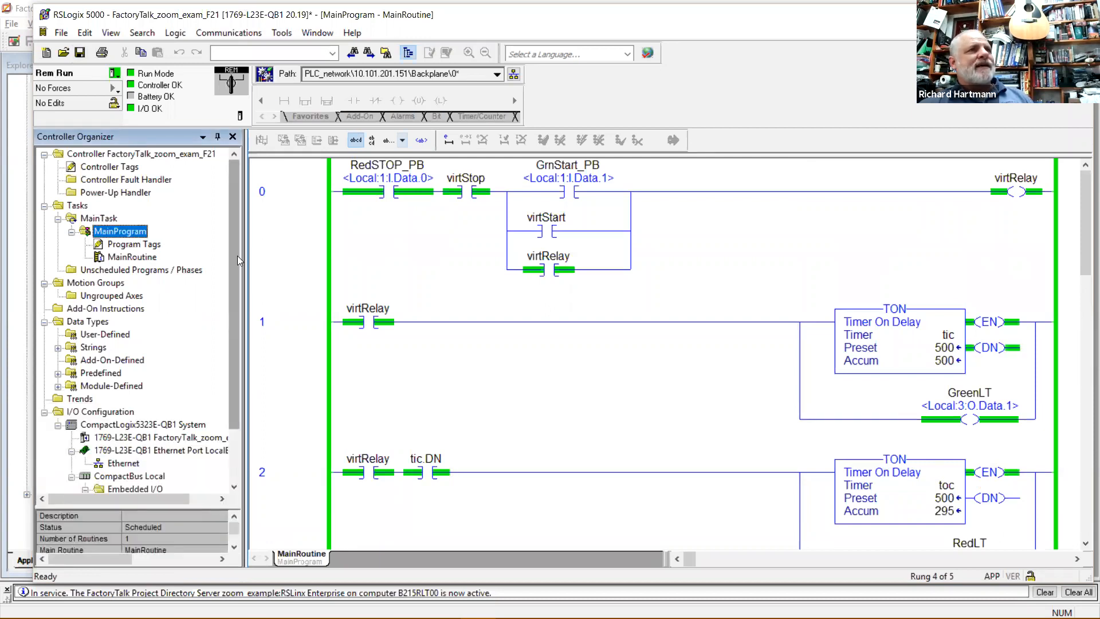
left_click_drag(237, 257, 239, 374)
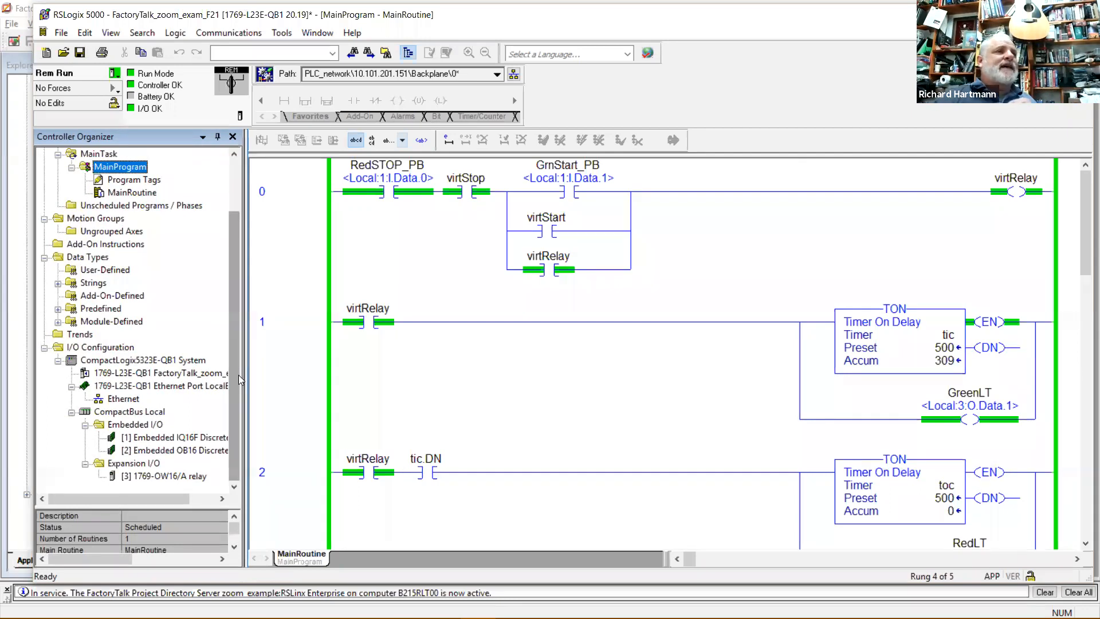
left_click(149, 478)
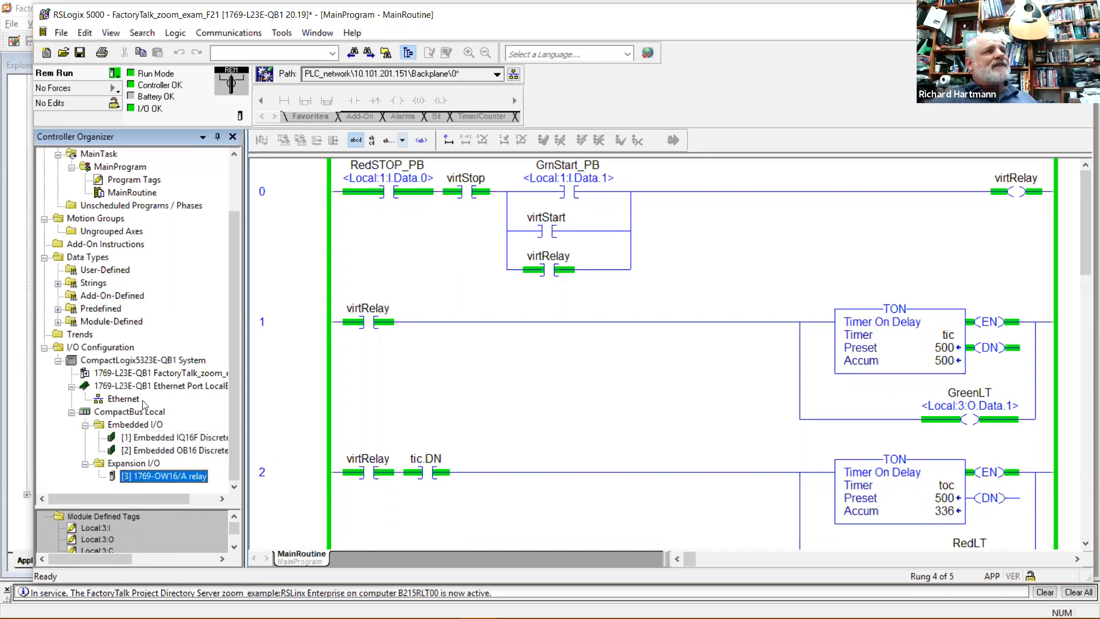
scroll(145, 373, "up", 2)
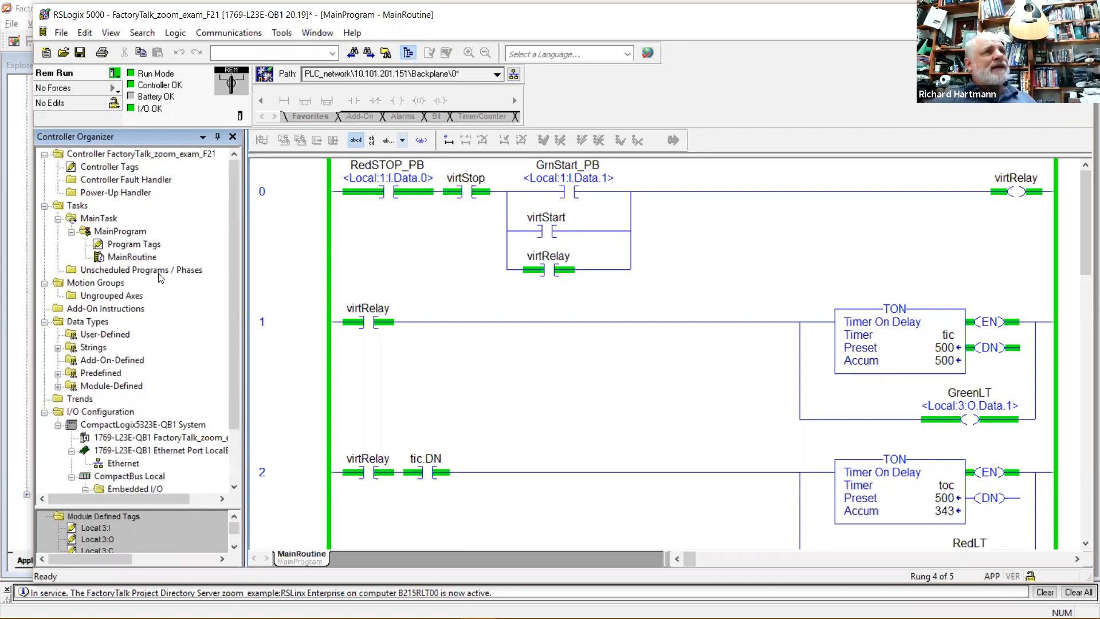
scroll(130, 312, "down", 2)
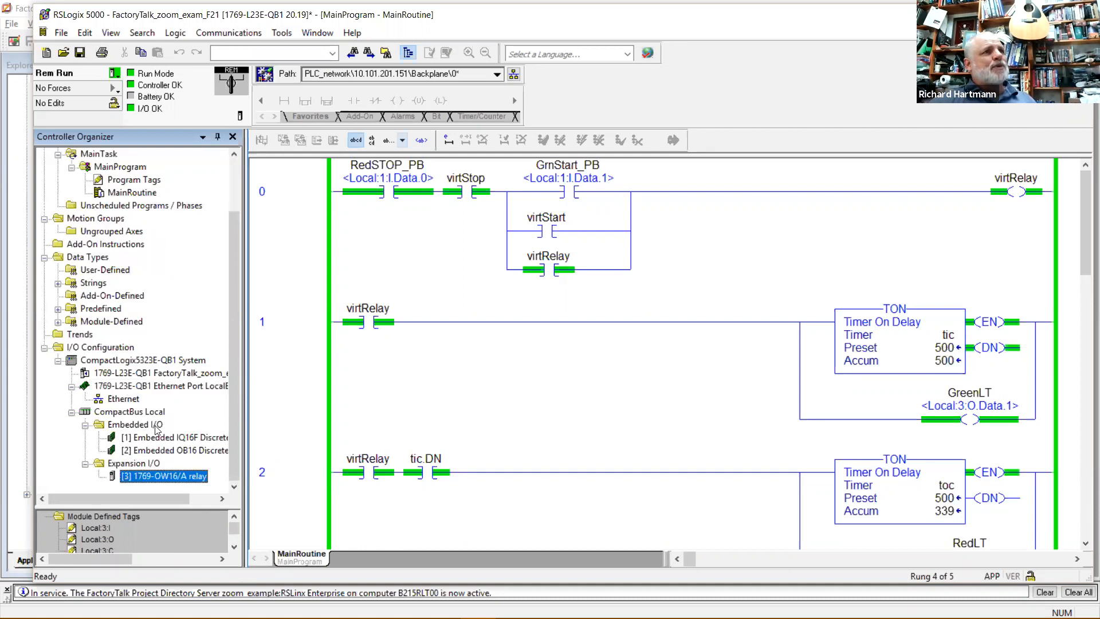
scroll(135, 453, "up", 2)
scroll(138, 418, "down", 2)
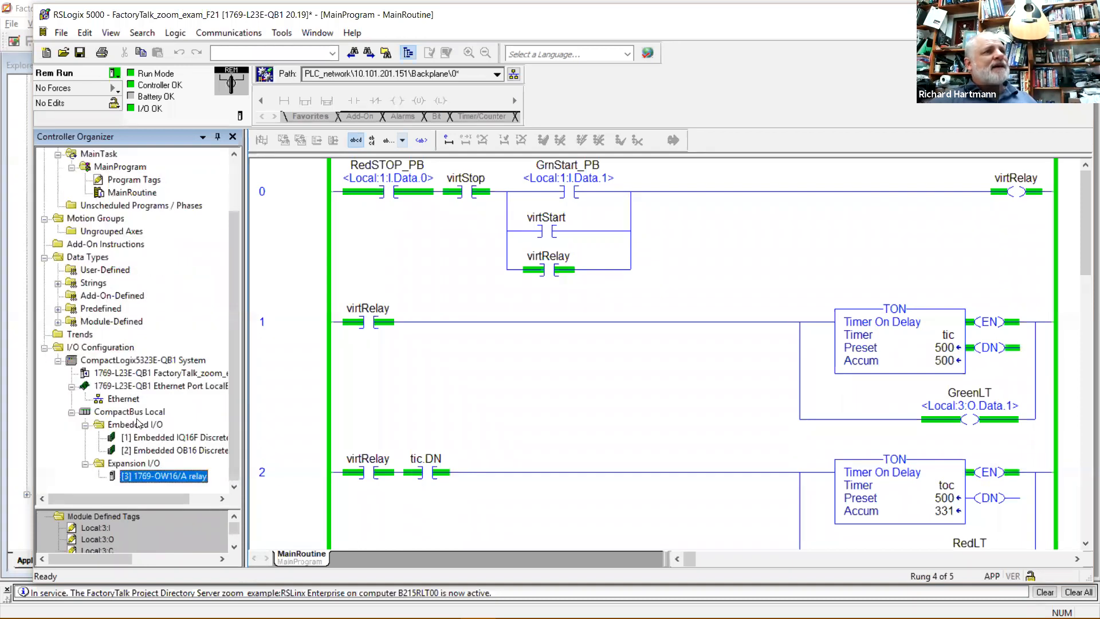
scroll(124, 344, "up", 2)
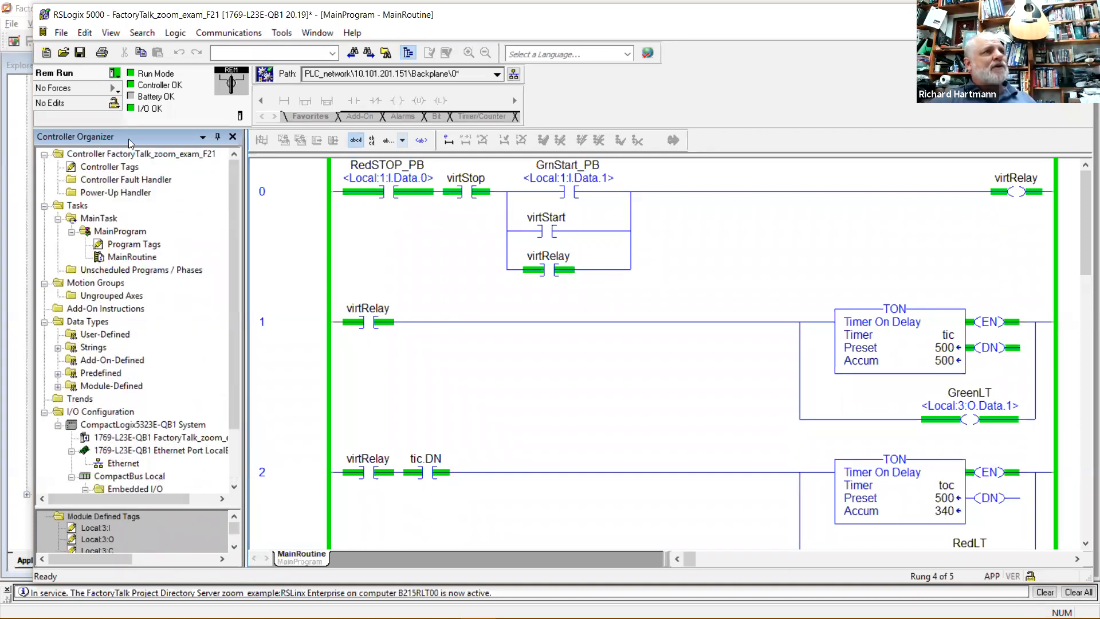
scroll(159, 335, "down", 2)
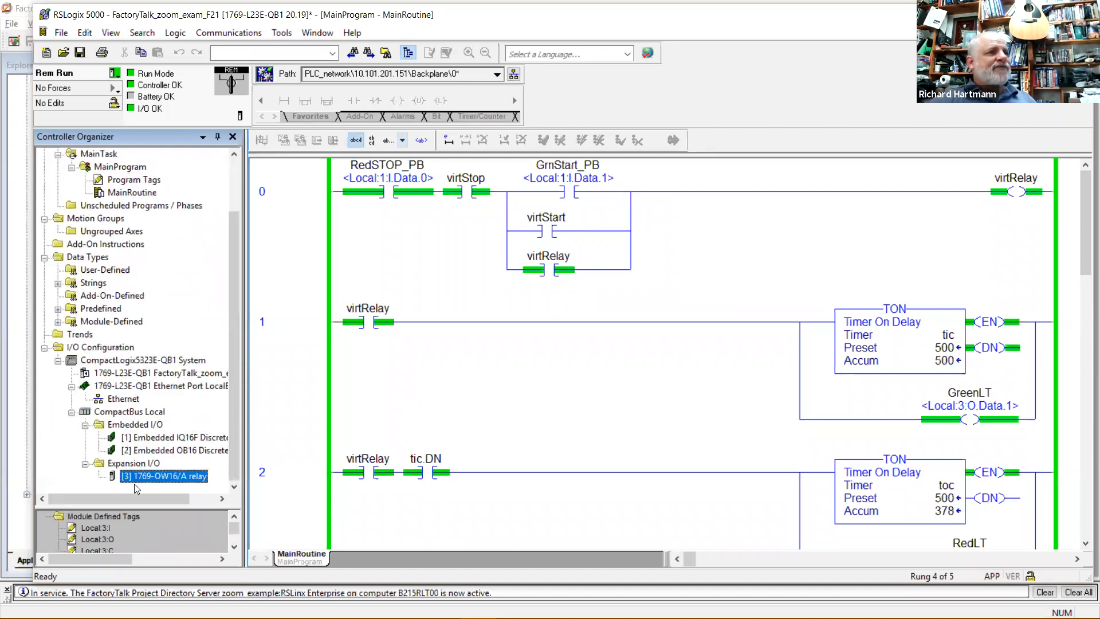
left_click(140, 464)
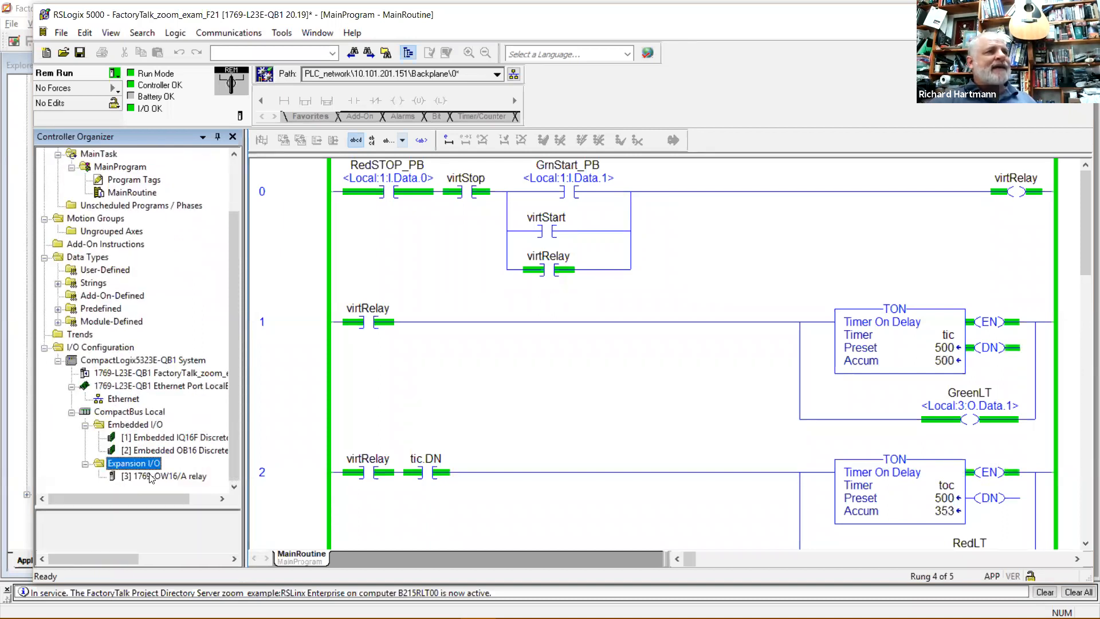
right_click(151, 465)
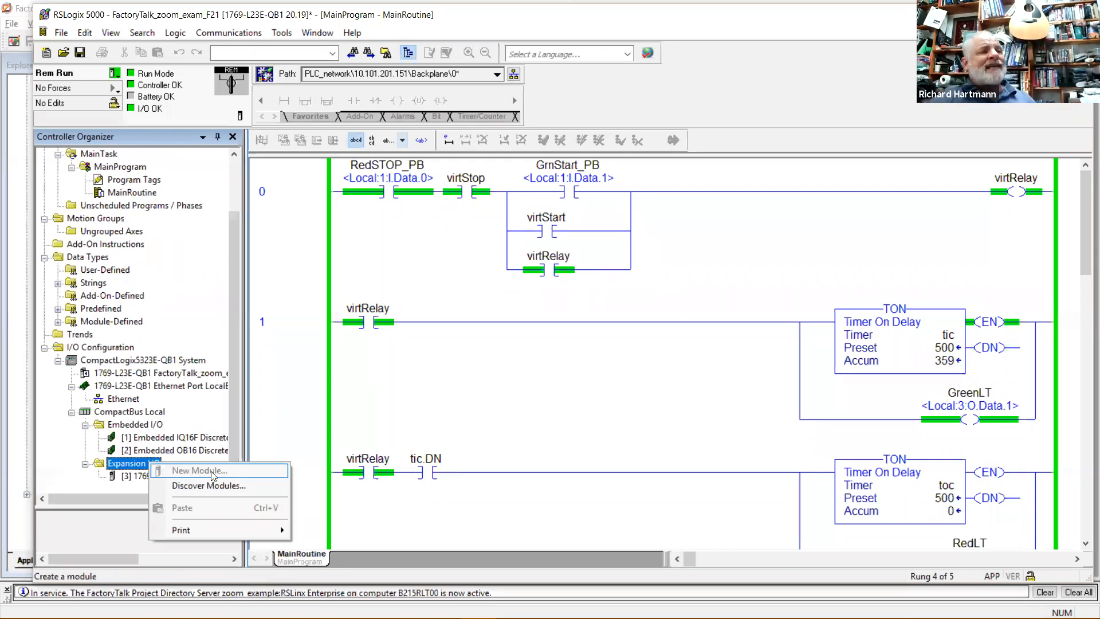
left_click(300, 420)
left_click(139, 472)
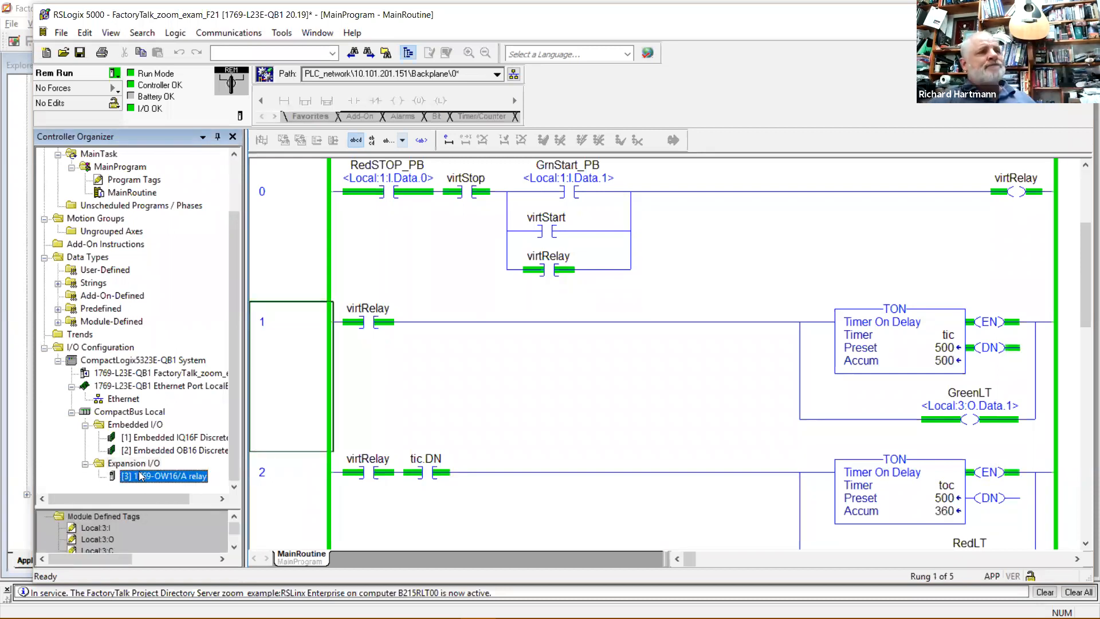
scroll(139, 461, "up", 2)
scroll(132, 445, "down", 2)
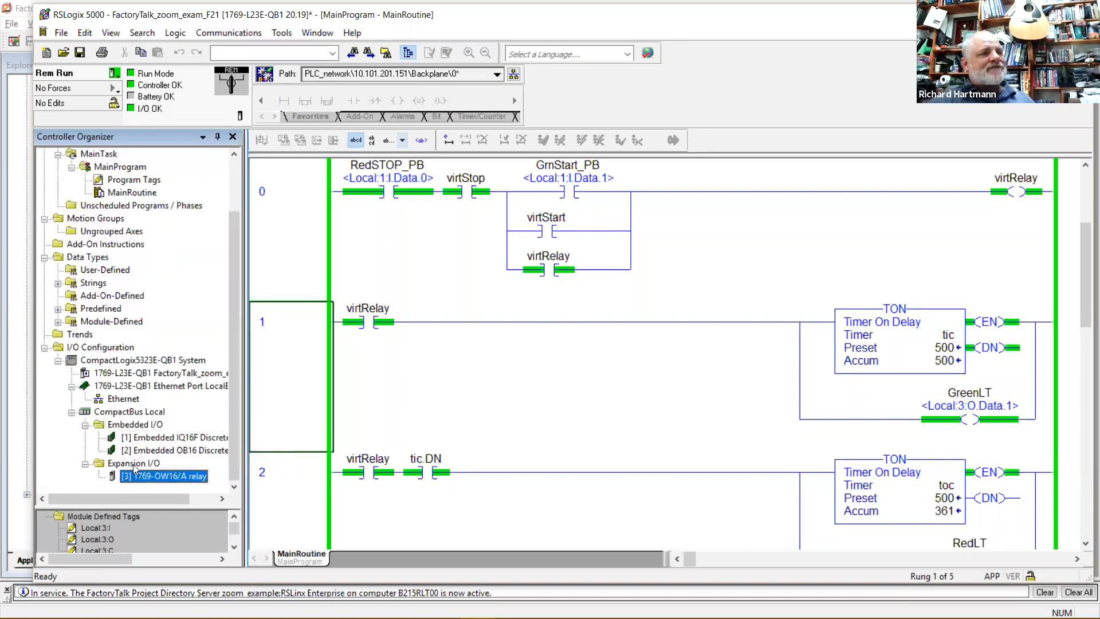
scroll(137, 467, "up", 2)
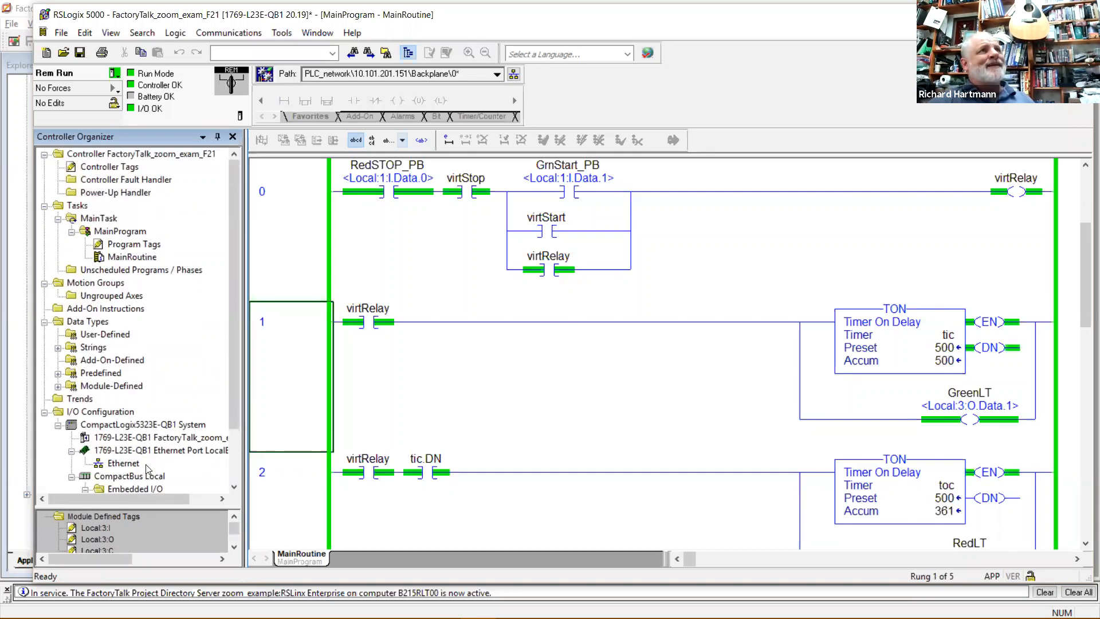
Expand FactoryTalk Linx in the Explorer tree and select Communication Setup.
left_click(22, 10)
left_click_drag(197, 270, 199, 300)
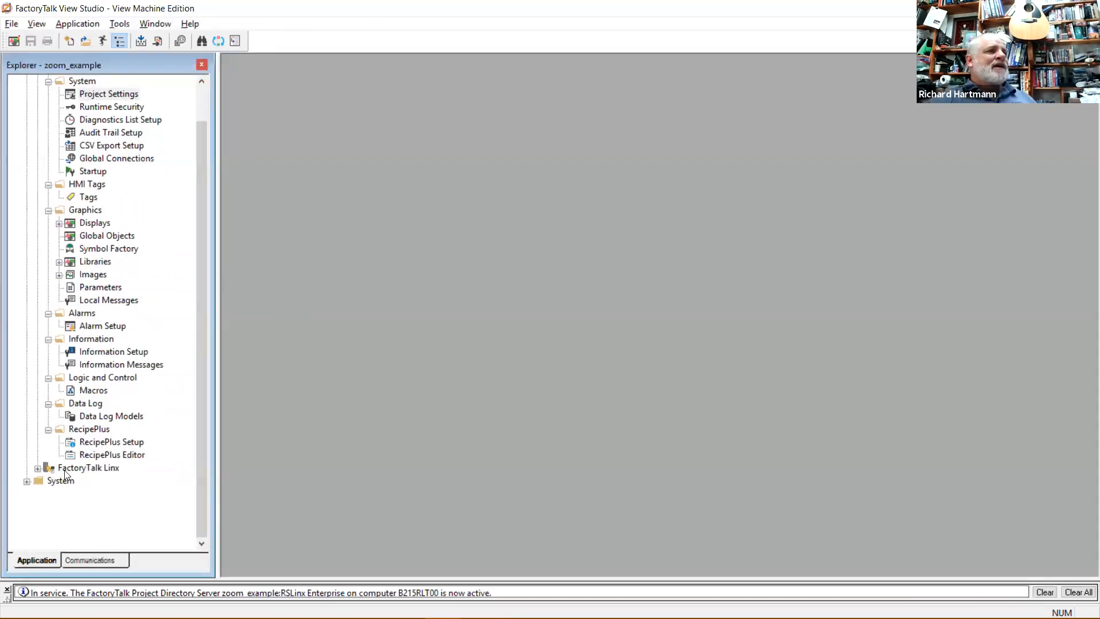
left_click(37, 469)
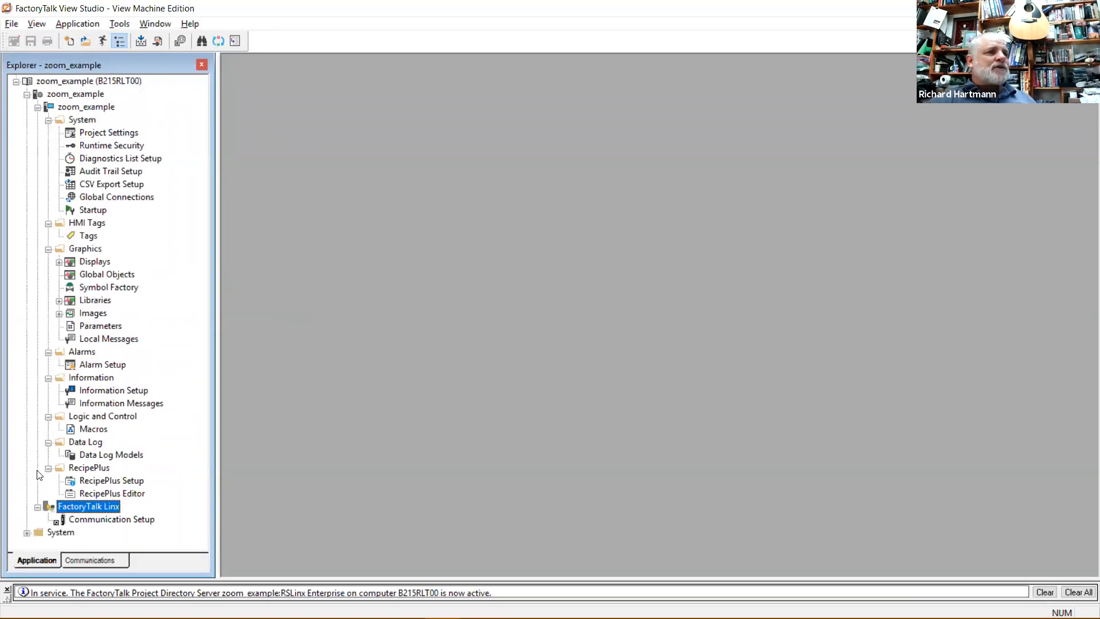
left_click(123, 519)
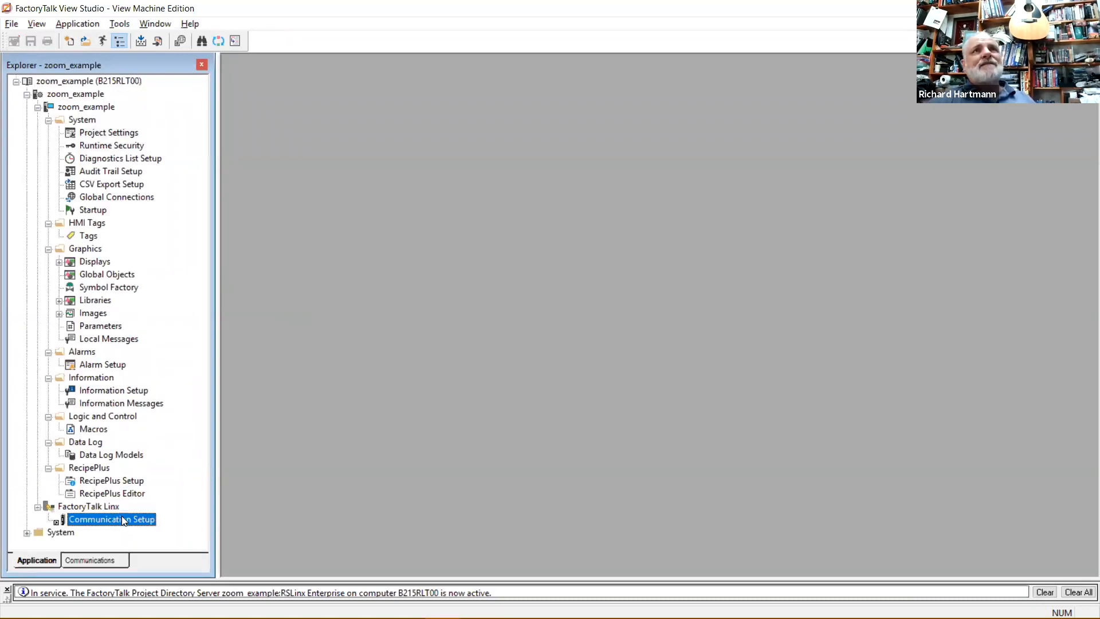
left_click(100, 506)
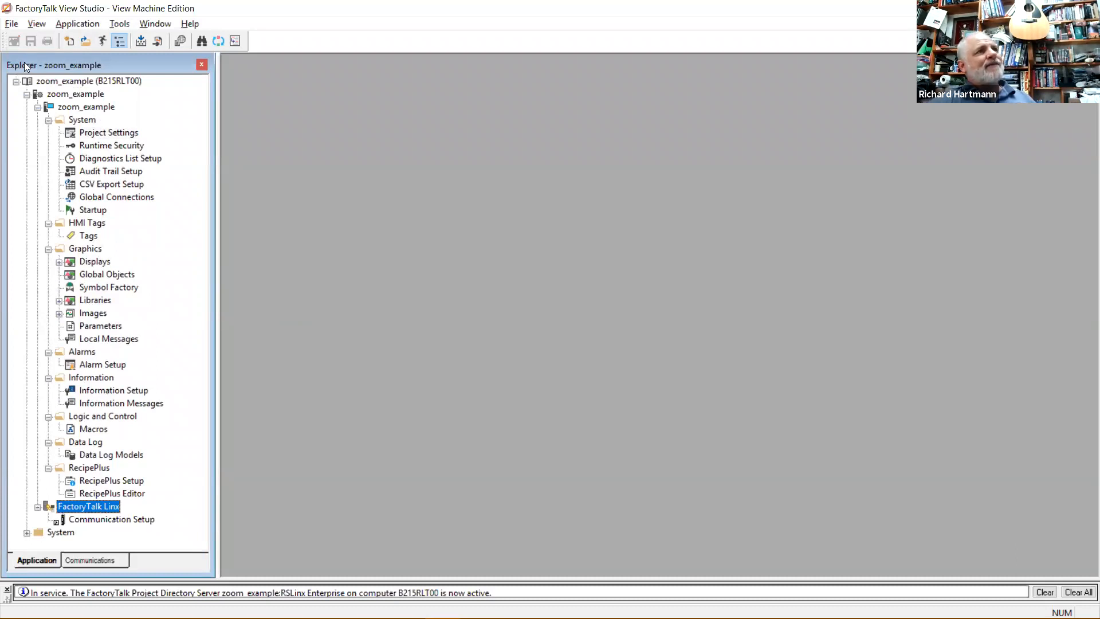
left_click(114, 522)
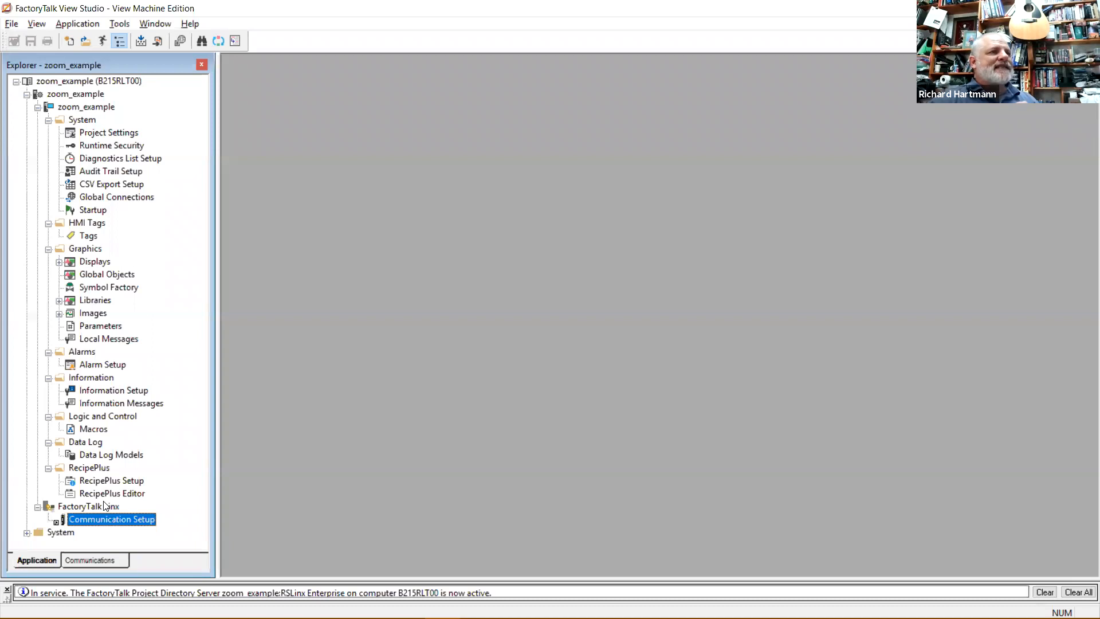
left_click(105, 503)
left_click(115, 520)
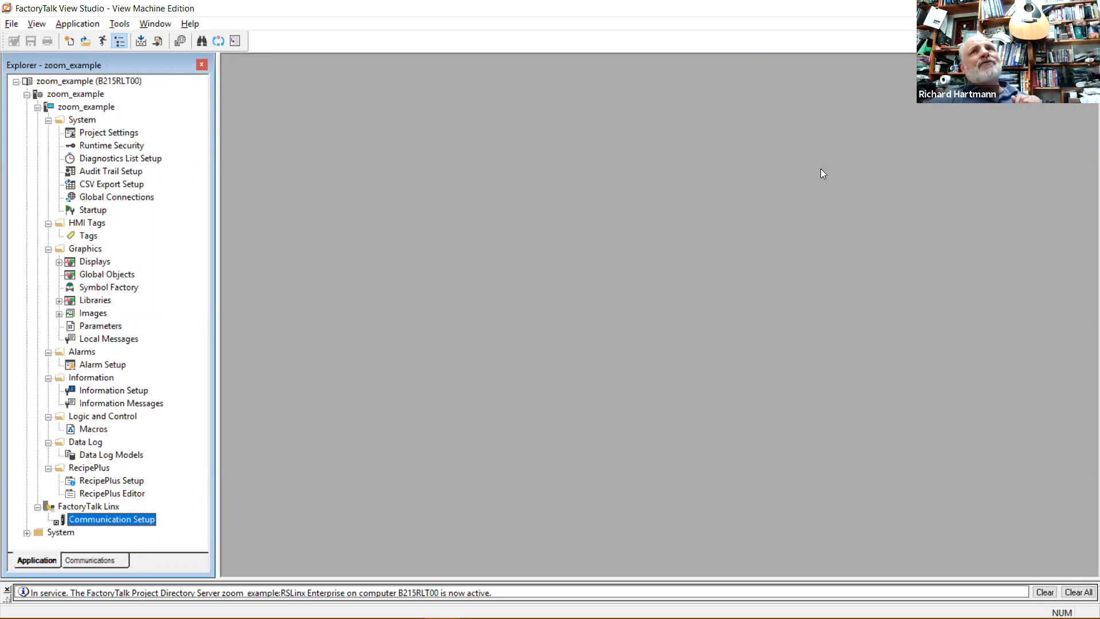
Restore and reposition the View Studio window, then maximize it again.
left_click_drag(779, 9, 678, 47)
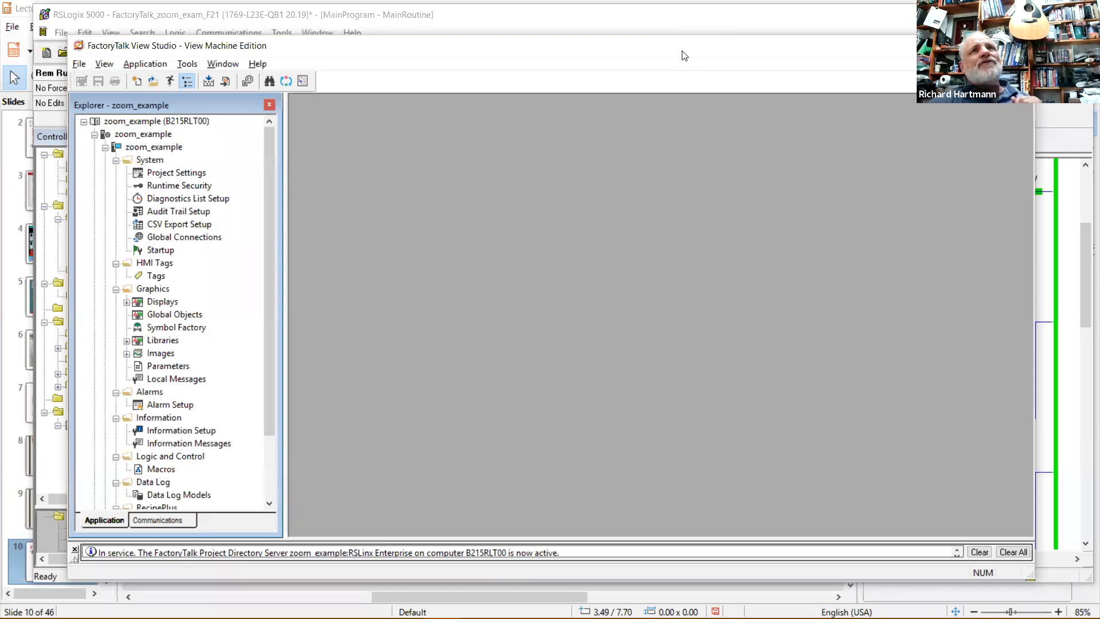
left_click_drag(682, 55, 657, 47)
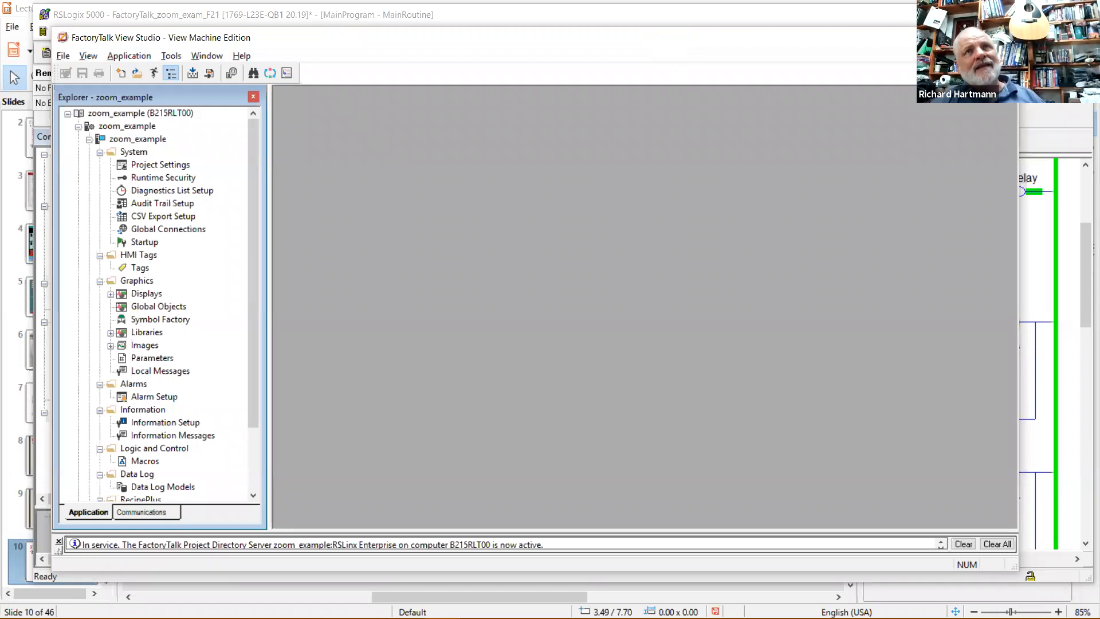
left_click(979, 38)
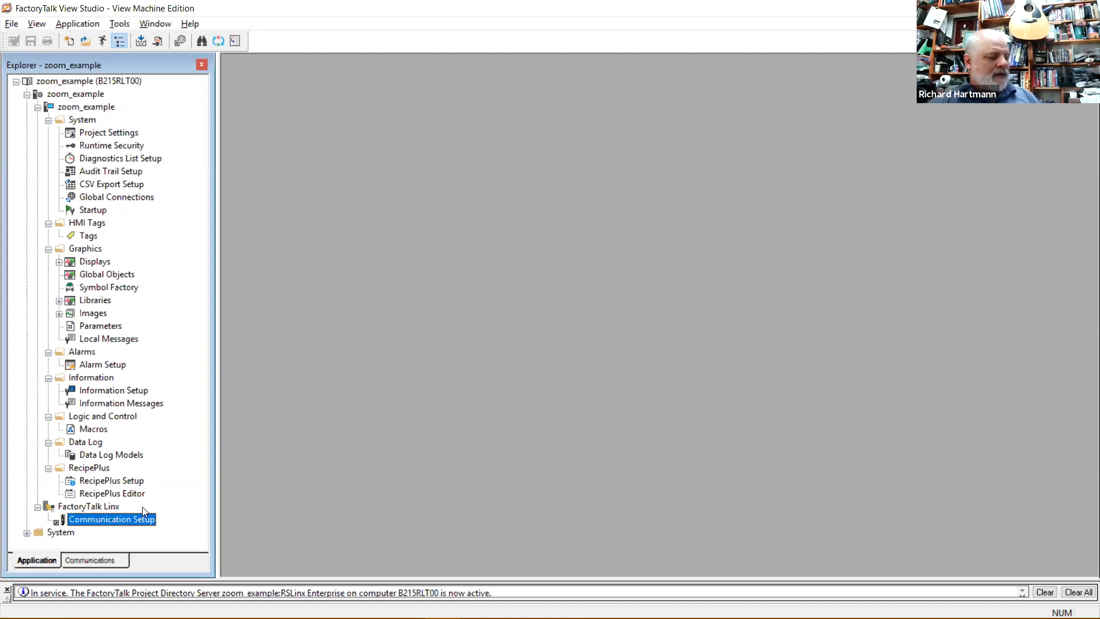
Open FactoryTalk Linx Communication Setup from its context menu in the Explorer.
right_click(134, 519)
left_click(101, 507)
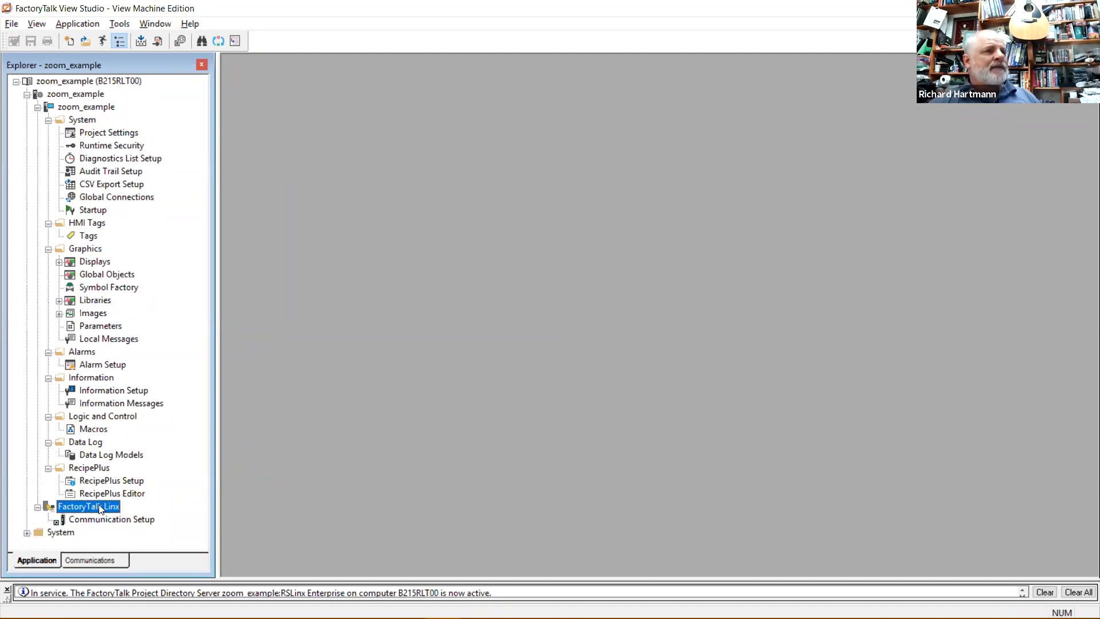
right_click(108, 506)
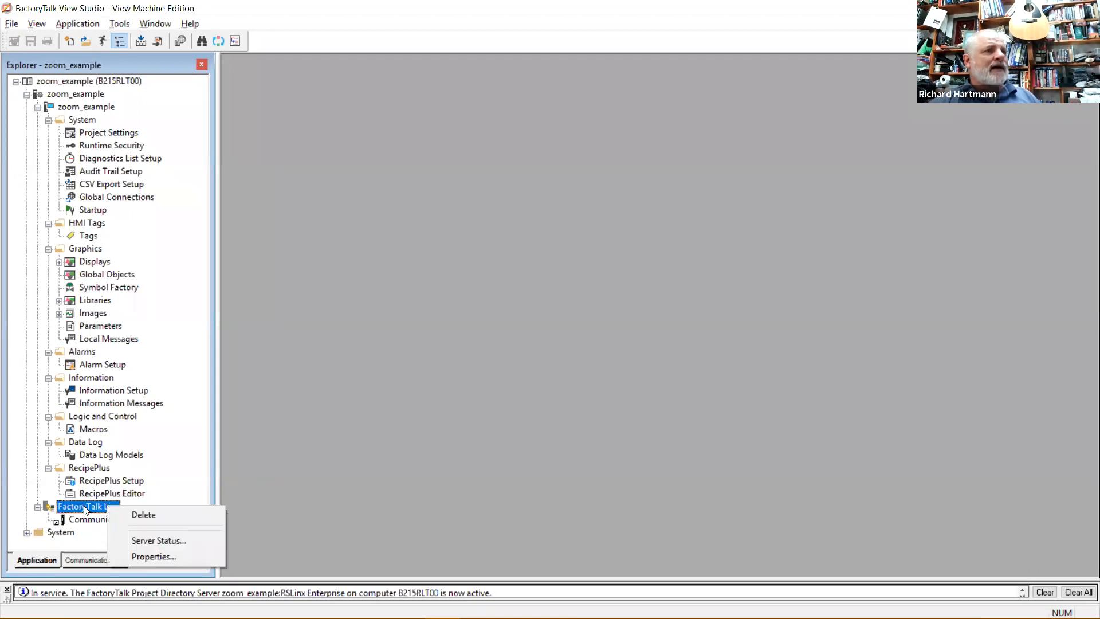
key("Escape")
left_click(98, 520)
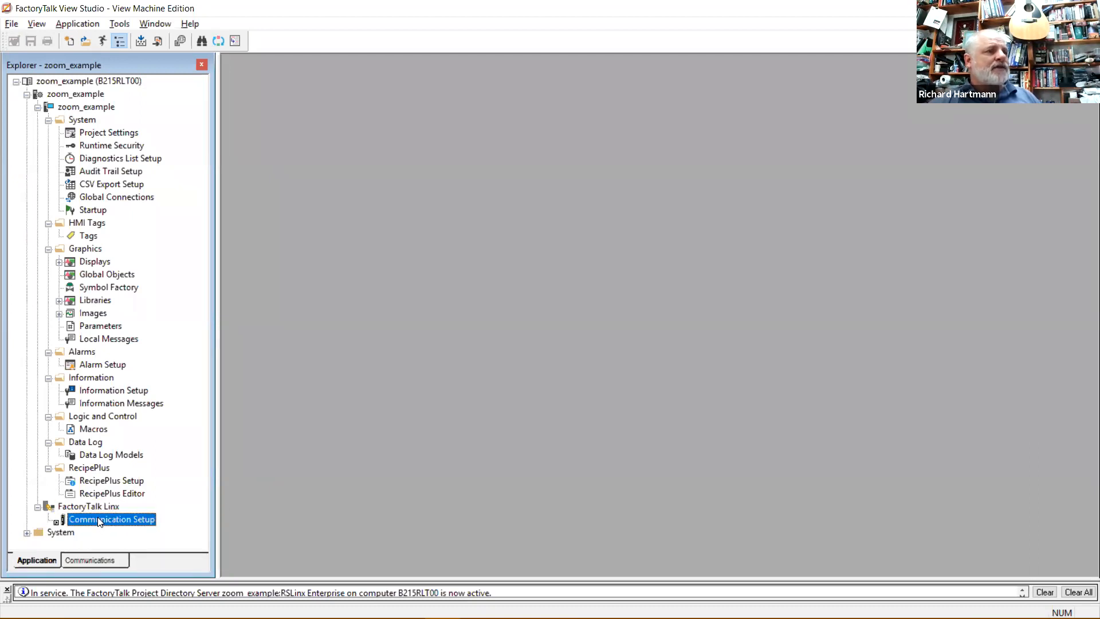
right_click(99, 519)
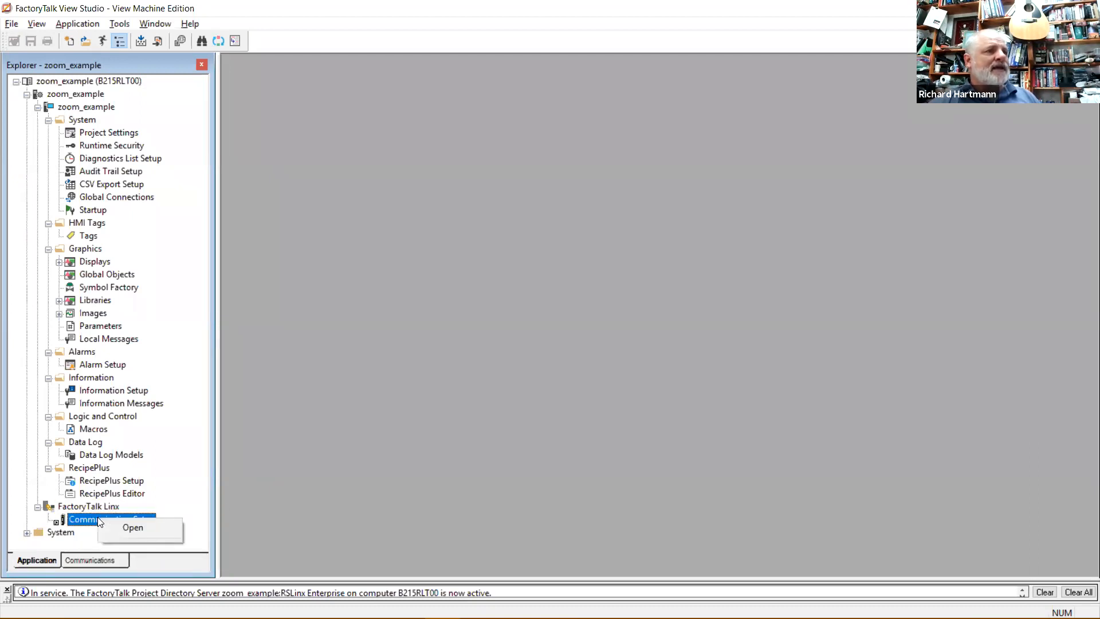
left_click(133, 526)
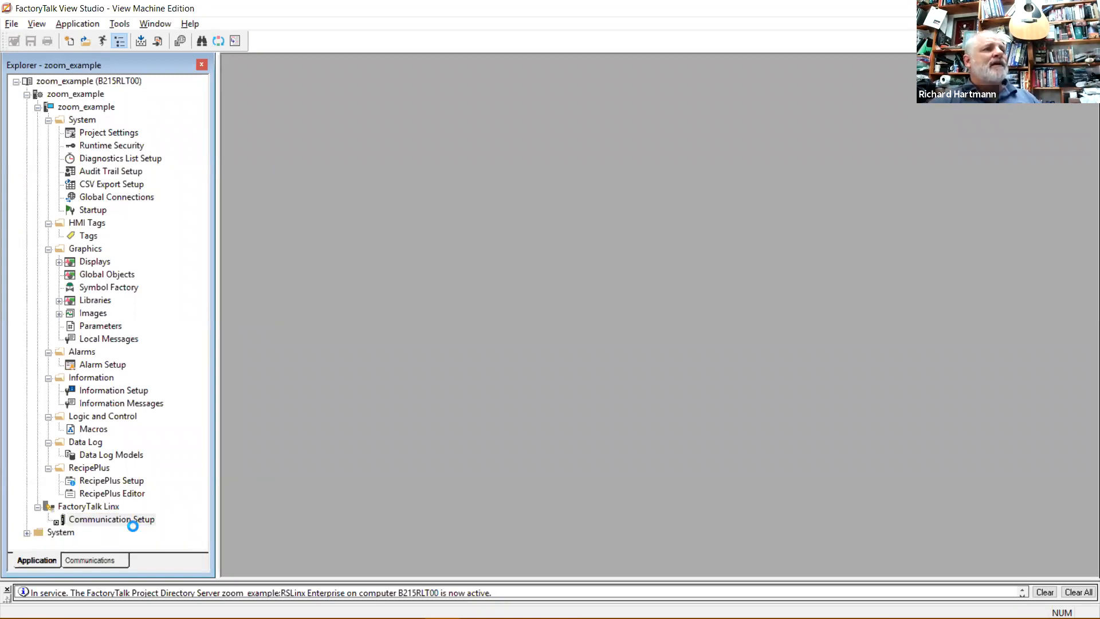
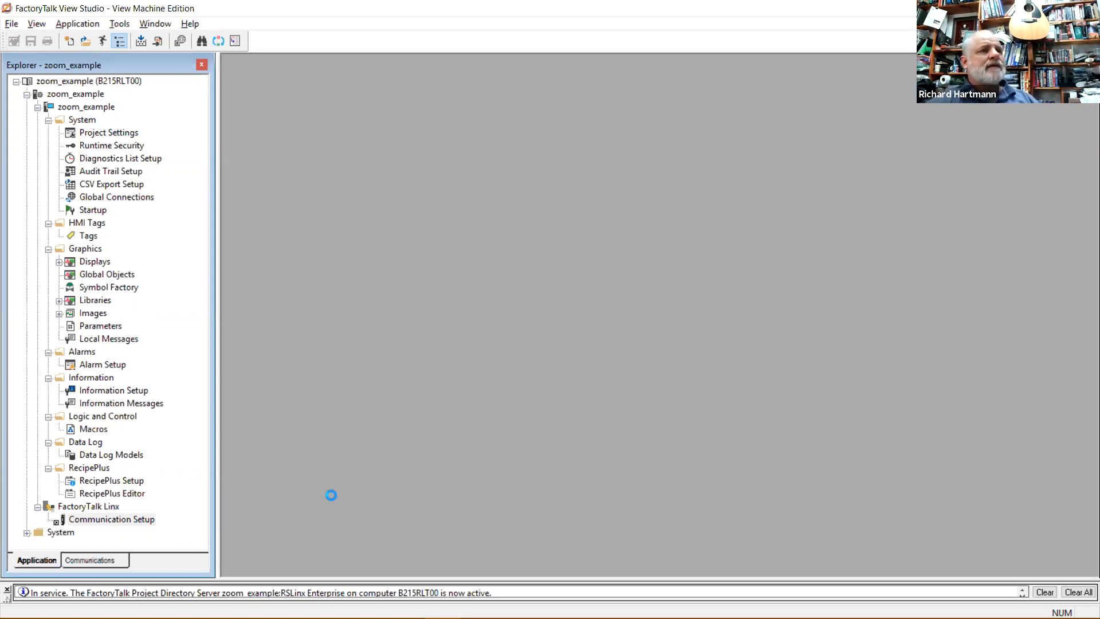
Finish the FactoryTalk Linx Runtime Configuration Wizard with 'Create a new configuration' for zoom_example.
mouse_move(445, 611)
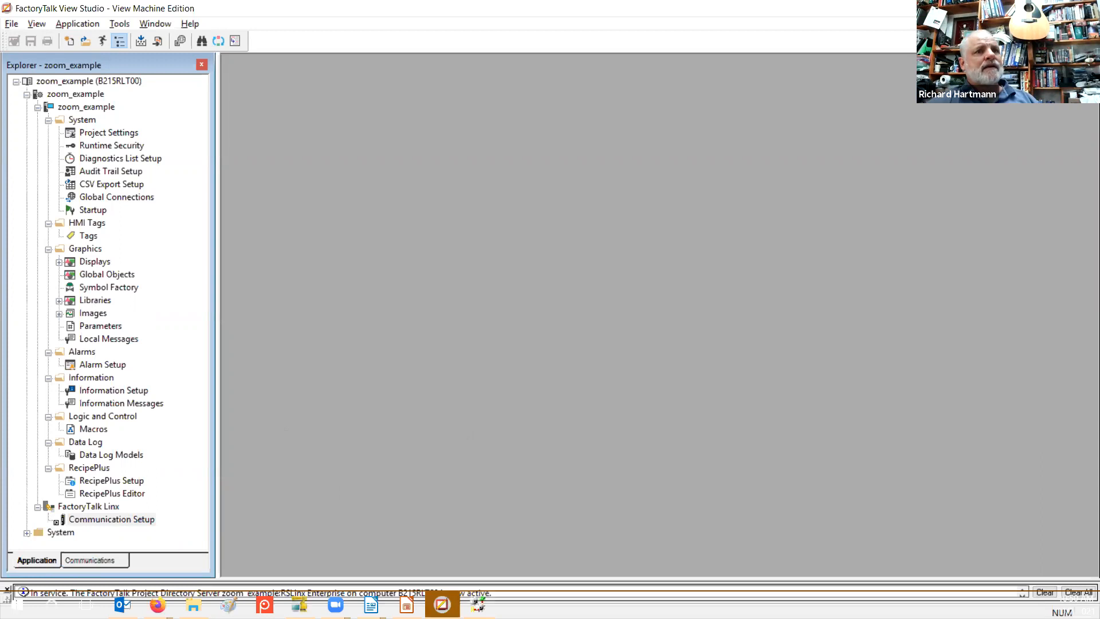
mouse_move(478, 605)
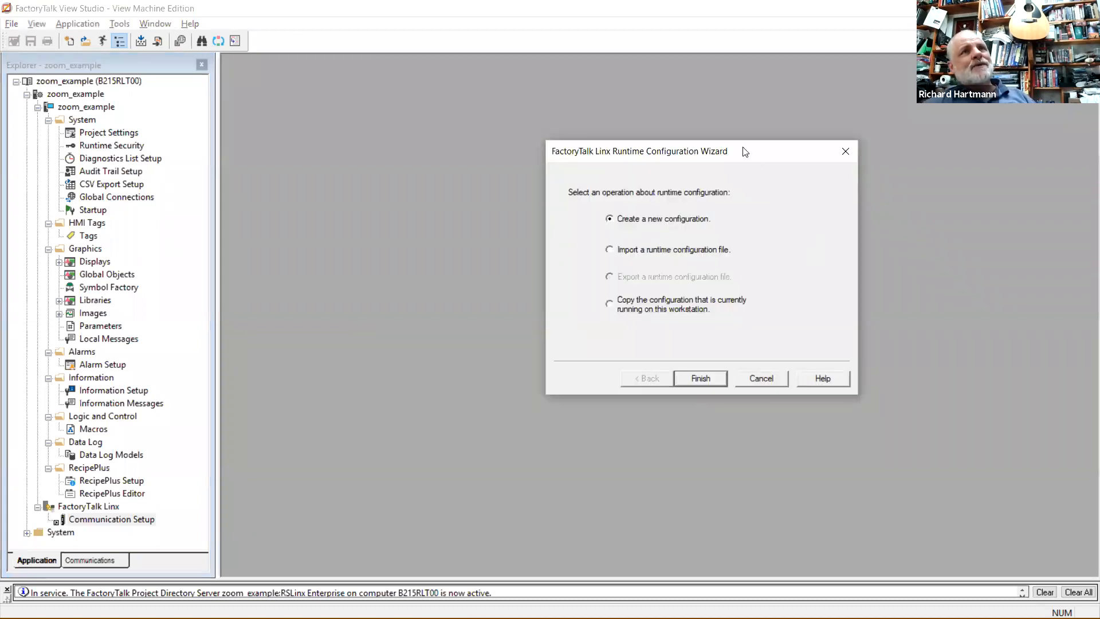
left_click_drag(707, 148, 685, 114)
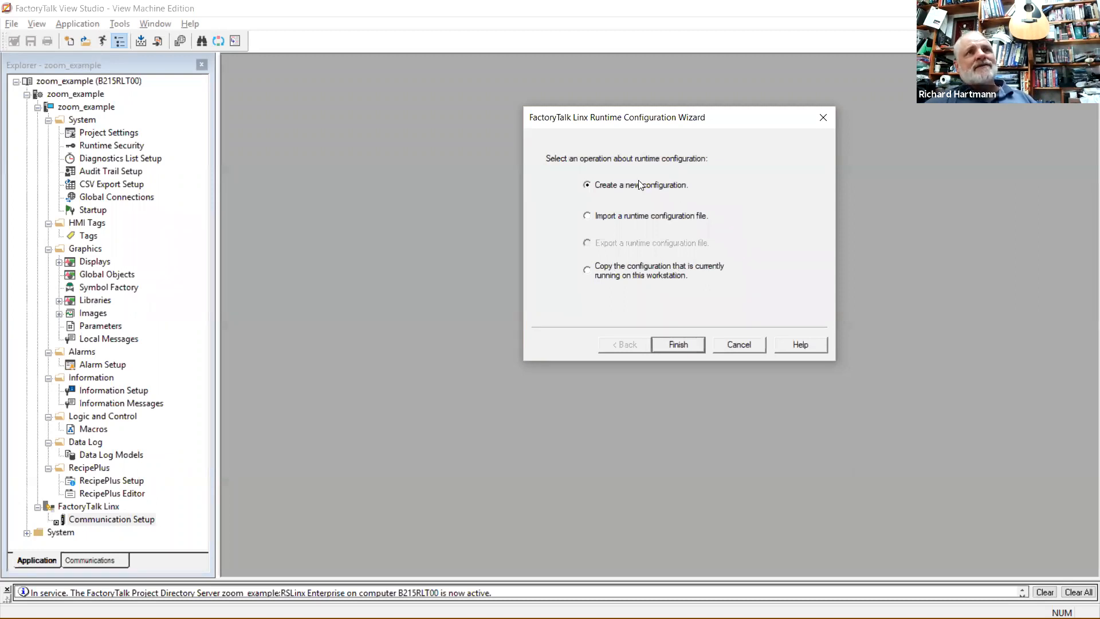
left_click(680, 345)
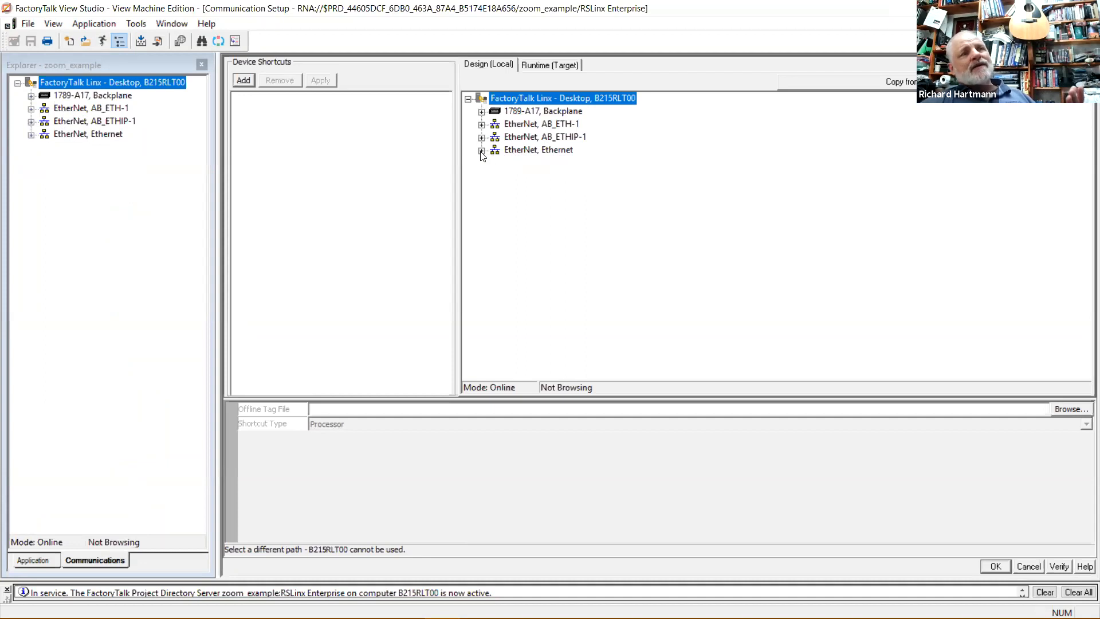
Start adding a device to the EtherNet, Ethernet network, then bring RSLinx Classic to the front.
right_click(531, 151)
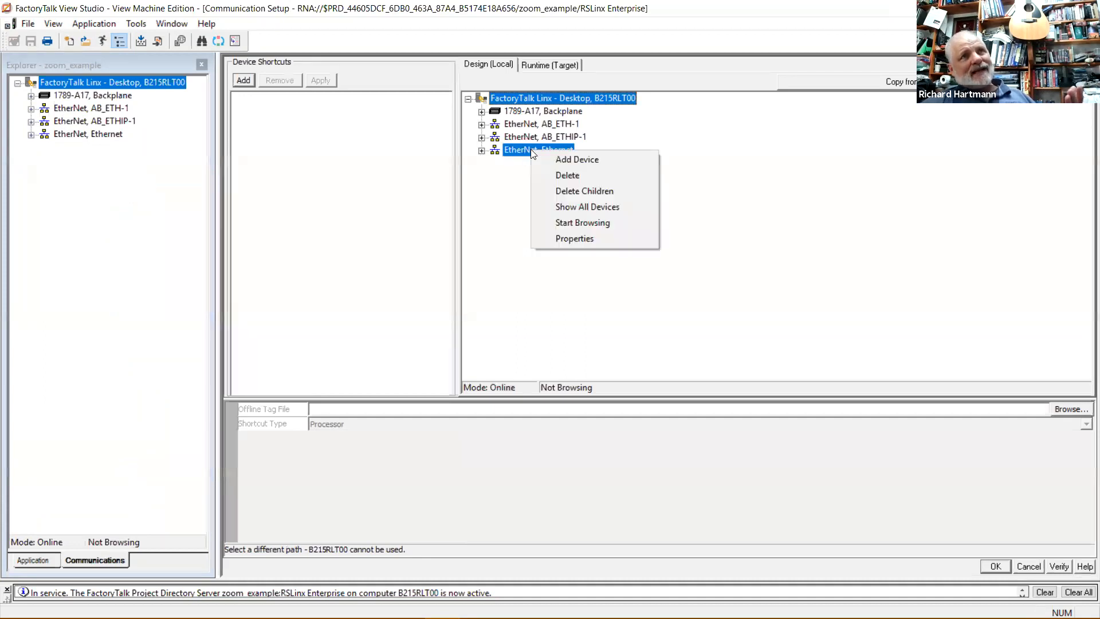
left_click(569, 160)
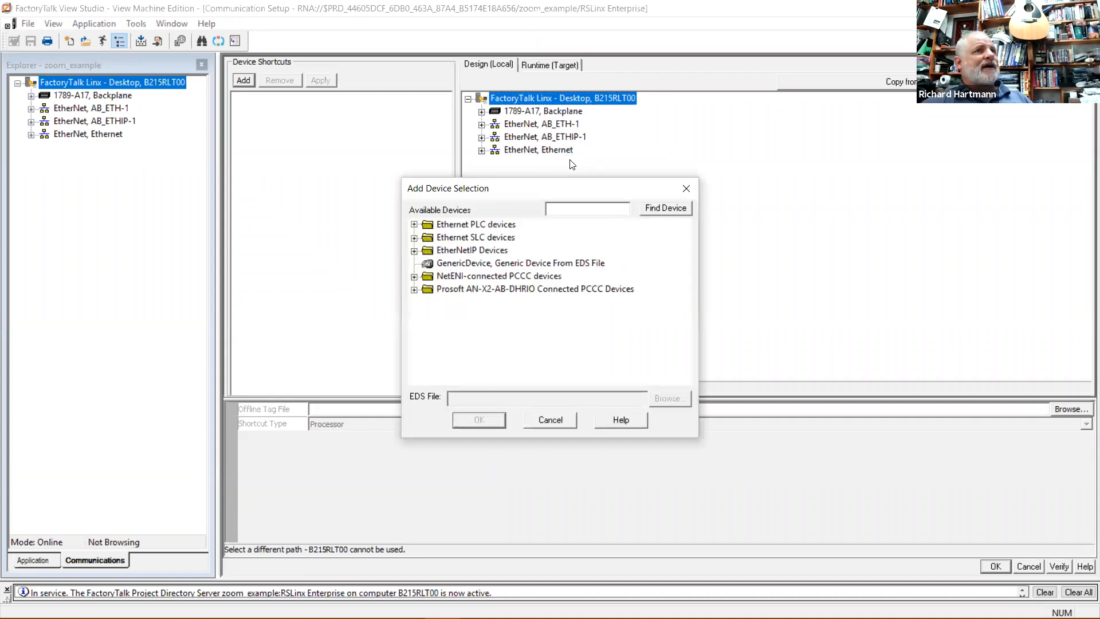
mouse_move(295, 618)
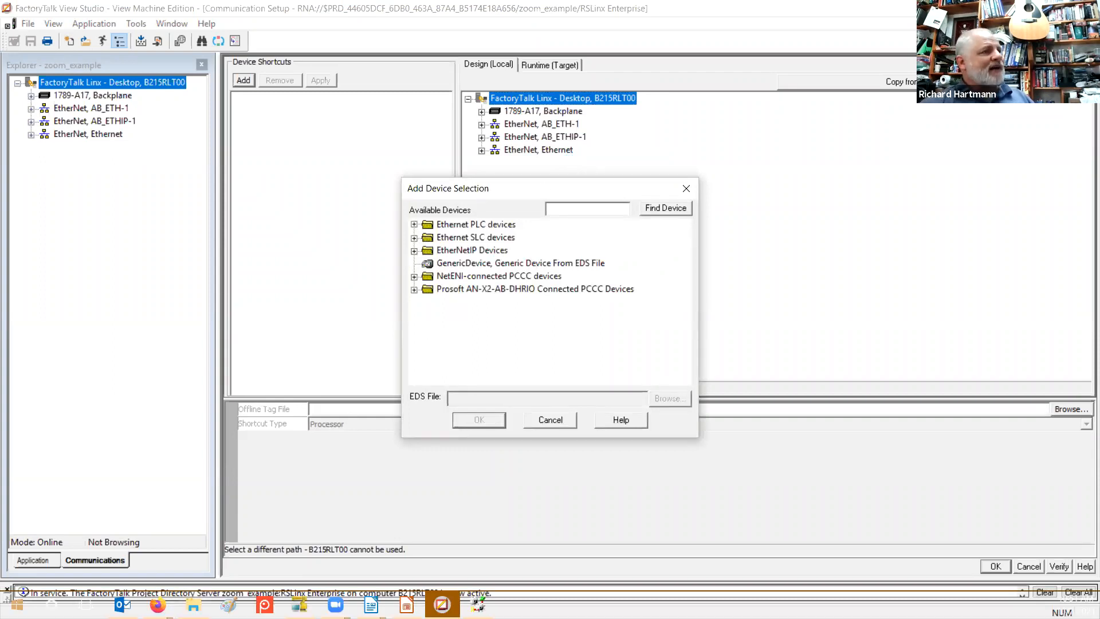
key("super")
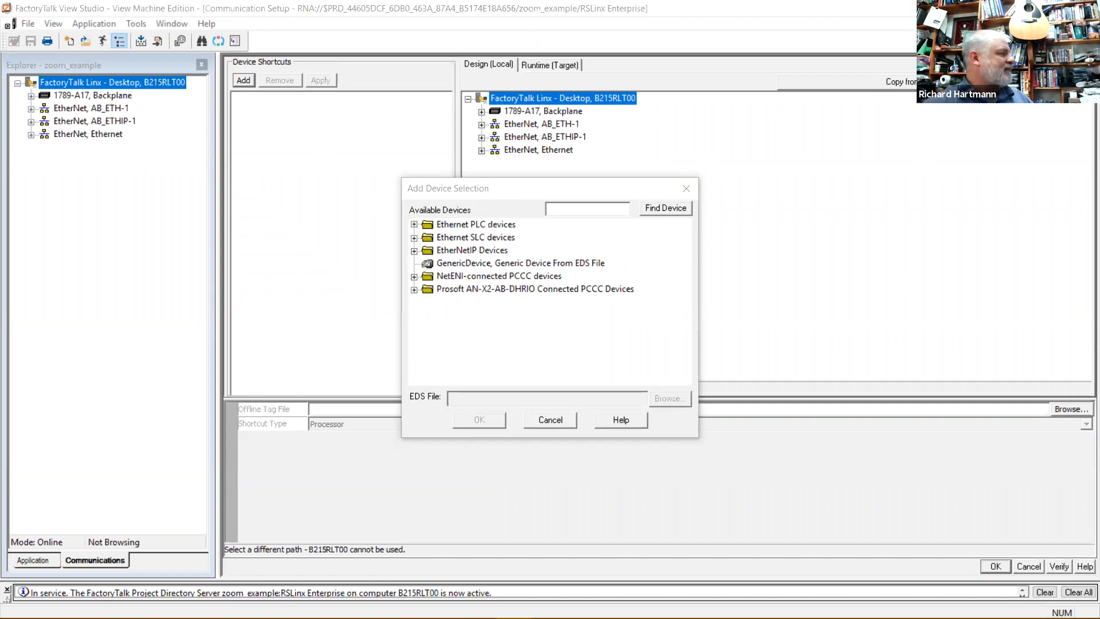
key("alt+Tab")
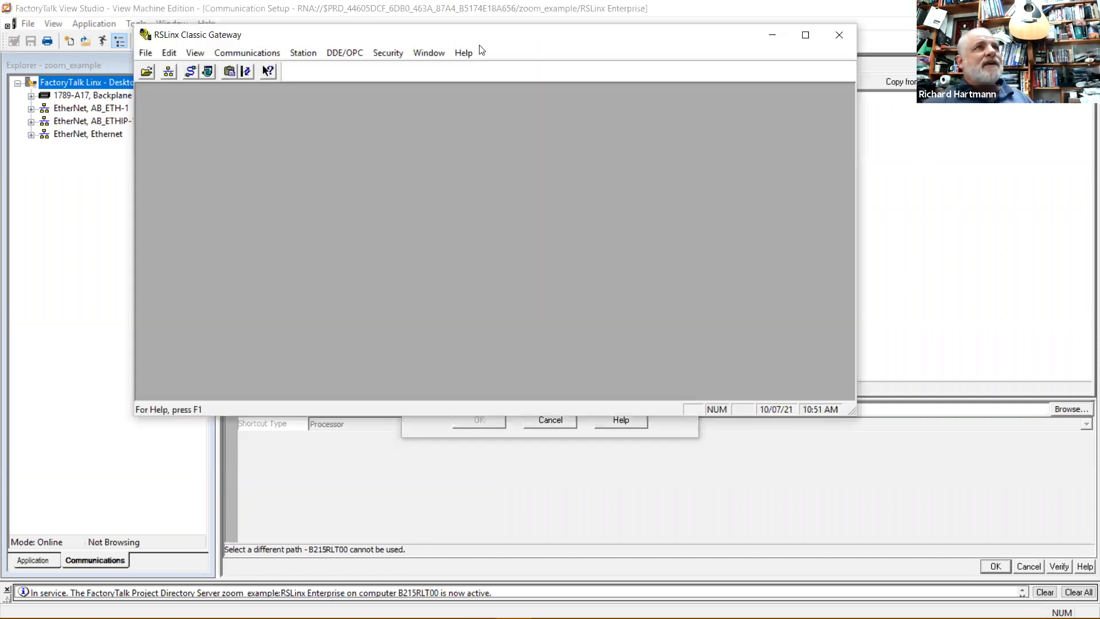
Open RSWho, expand PLC_network down to the 10.101.201.151 backplane, and enlarge the window and panes.
left_click(168, 75)
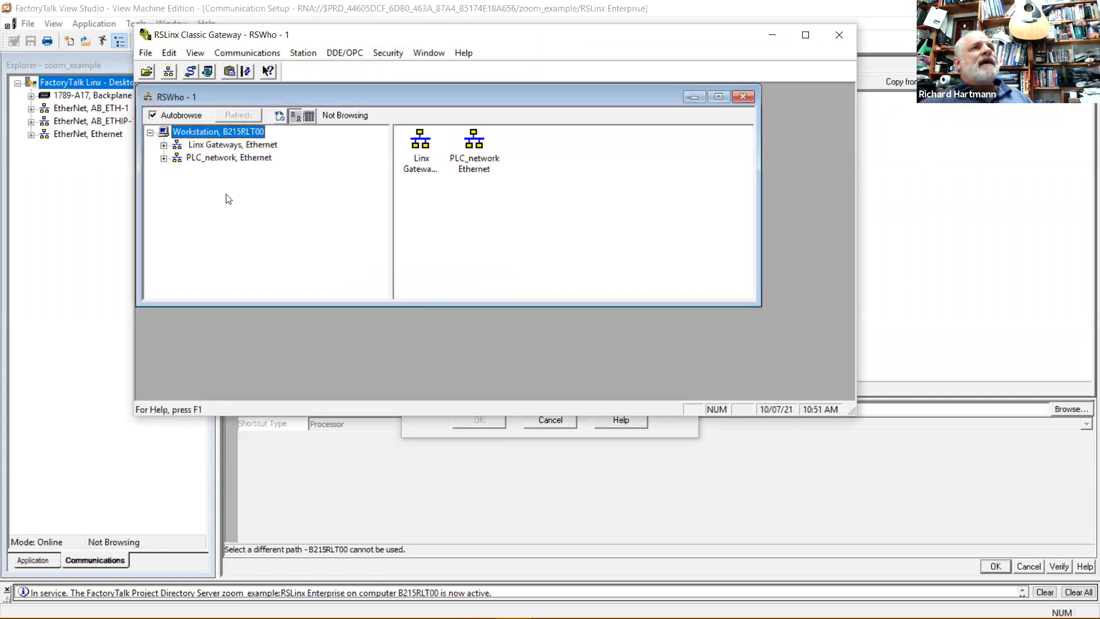
left_click(173, 160)
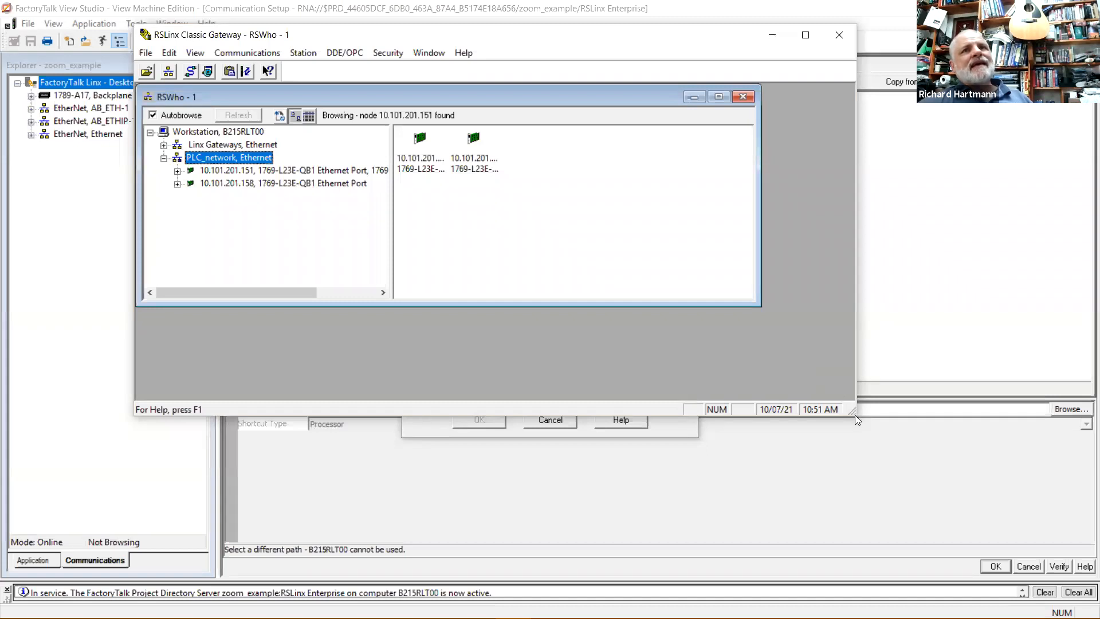
left_click_drag(853, 411, 940, 503)
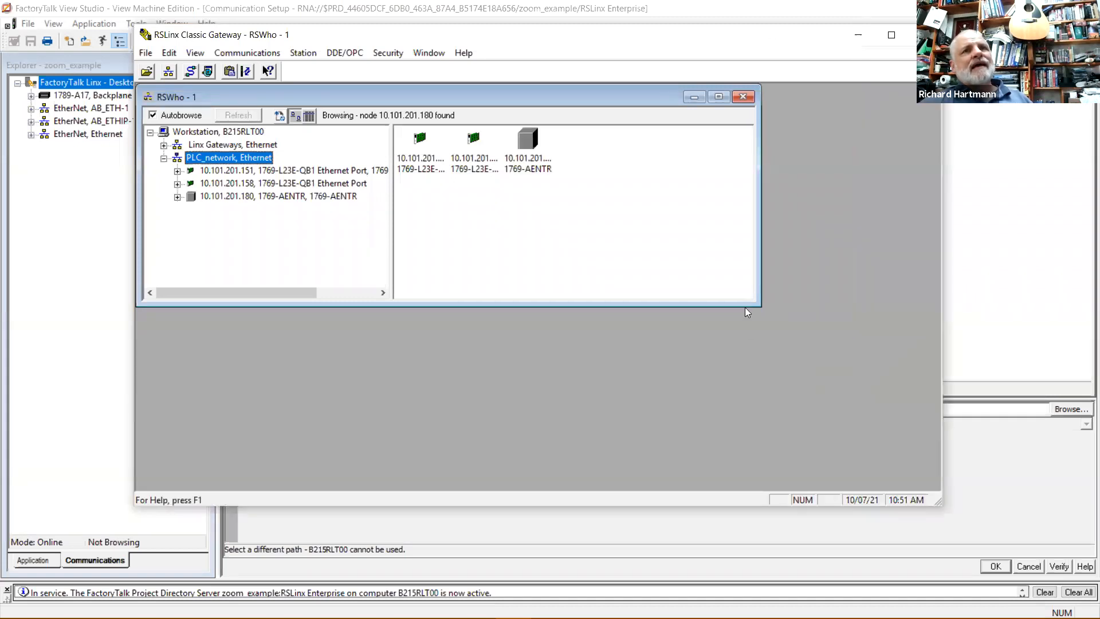
left_click_drag(760, 305, 864, 403)
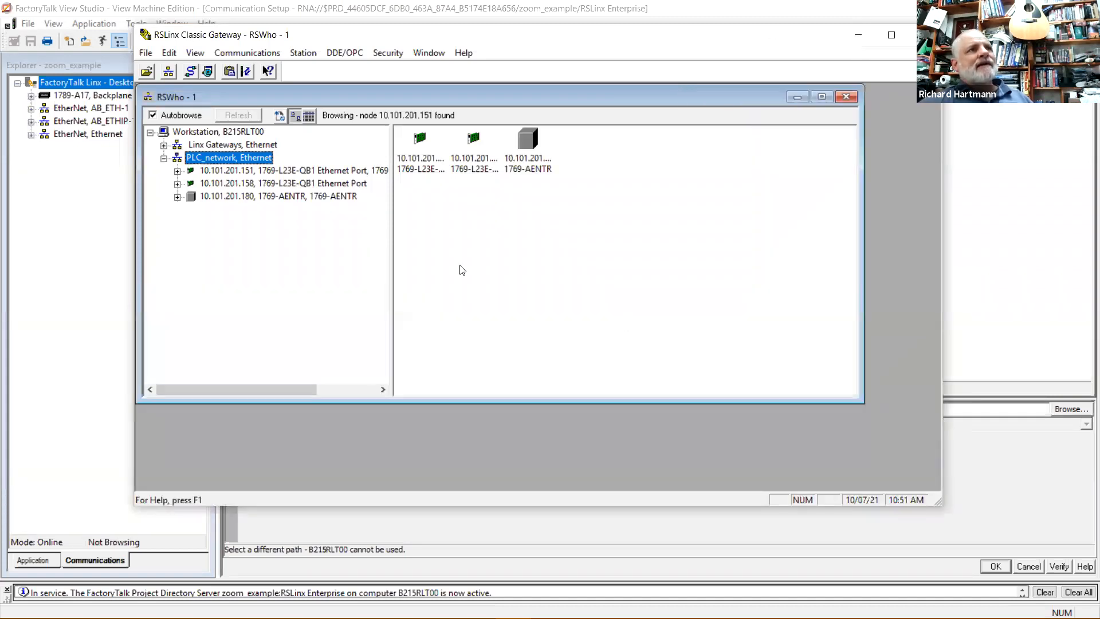
left_click(178, 170)
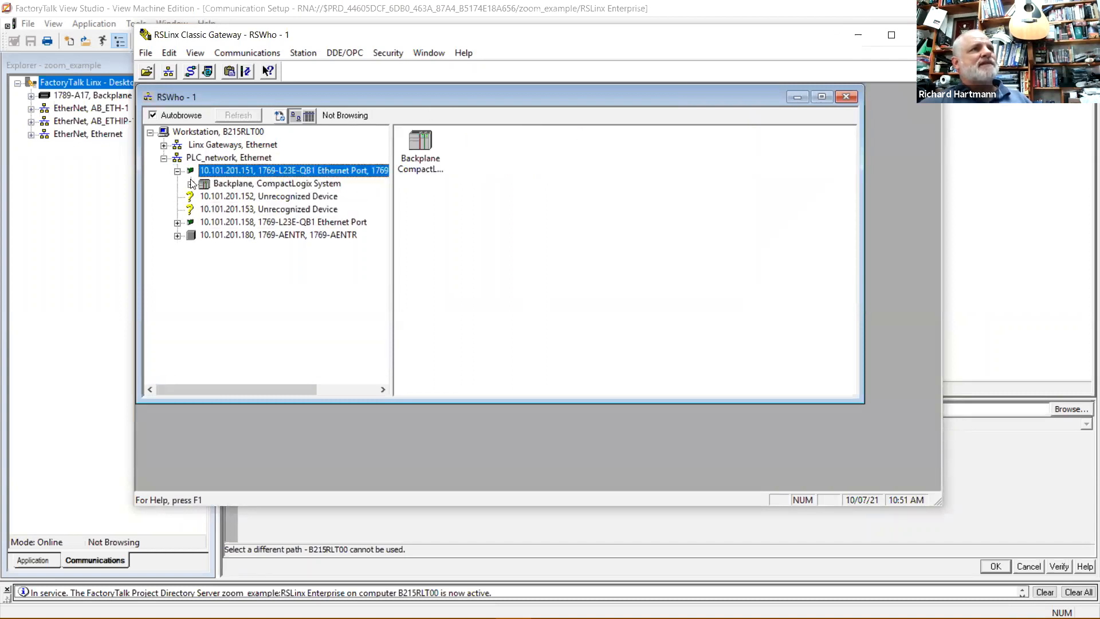
left_click(192, 184)
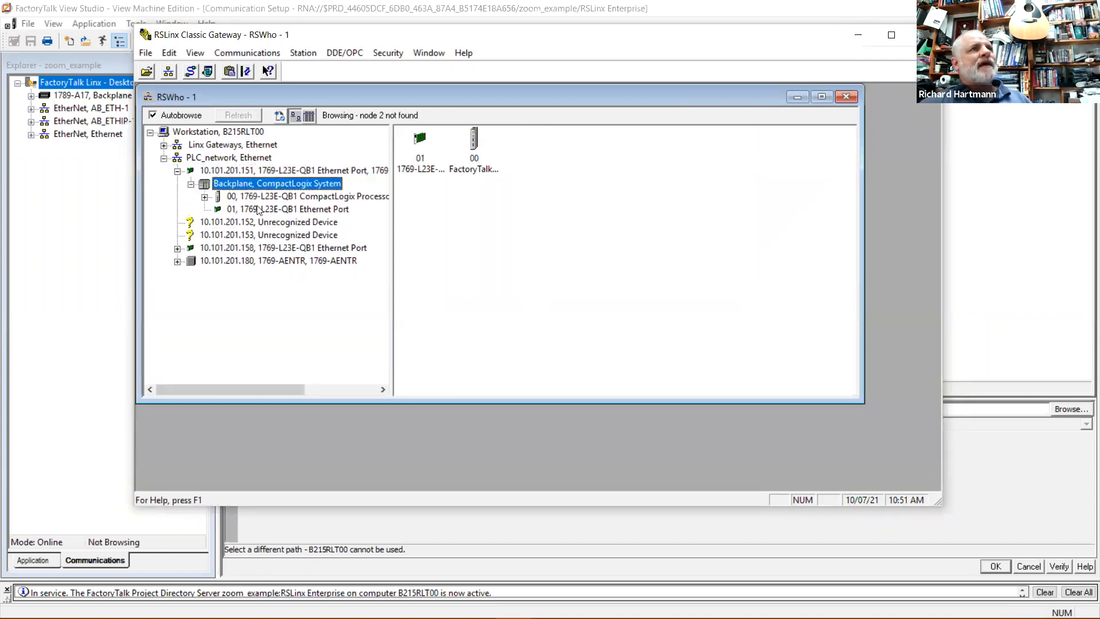
left_click(338, 197)
left_click_drag(392, 209, 436, 217)
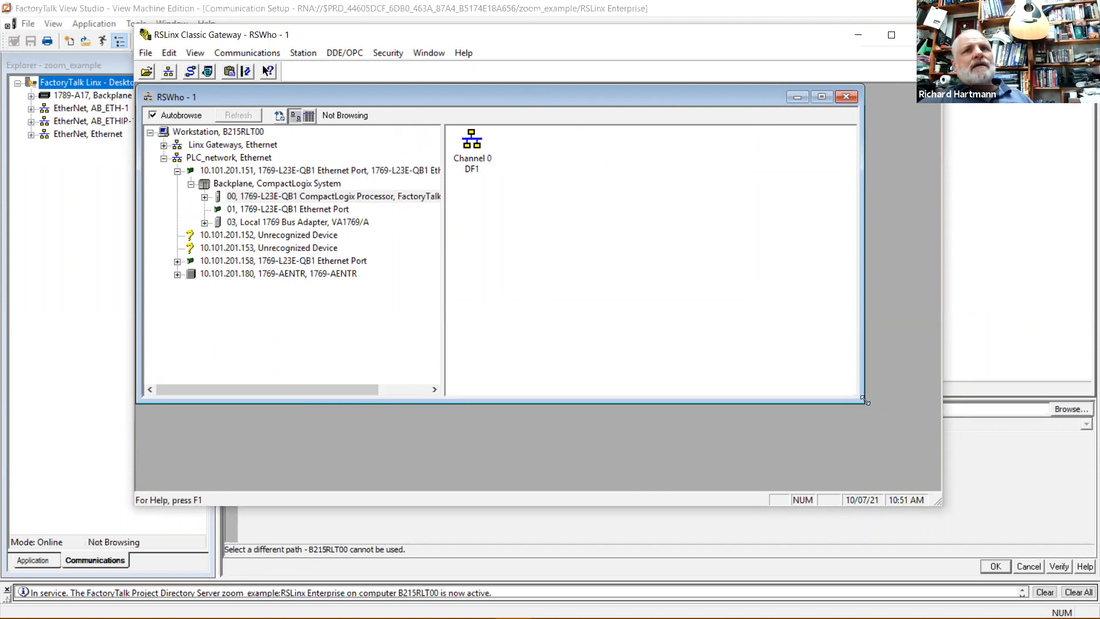
left_click_drag(866, 401, 915, 455)
mouse_move(444, 410)
left_mouse_down()
mouse_move(518, 410)
mouse_move(457, 410)
left_mouse_up()
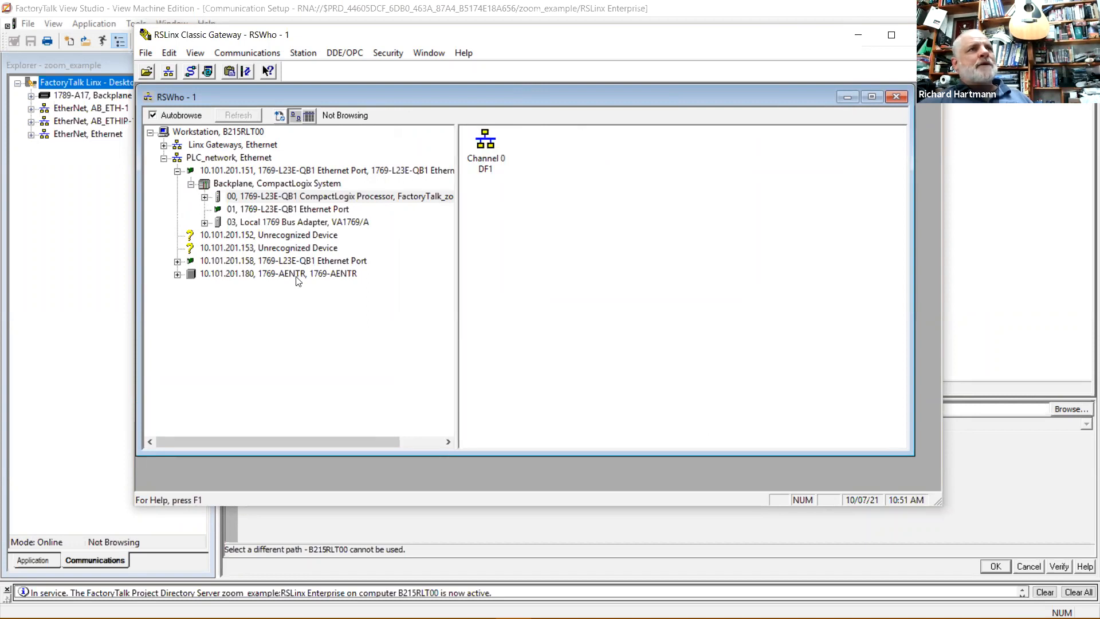
Expand the CompactLogix processor and Local 1769 Bus Adapter to list the 1769 I/O modules.
left_click(205, 197)
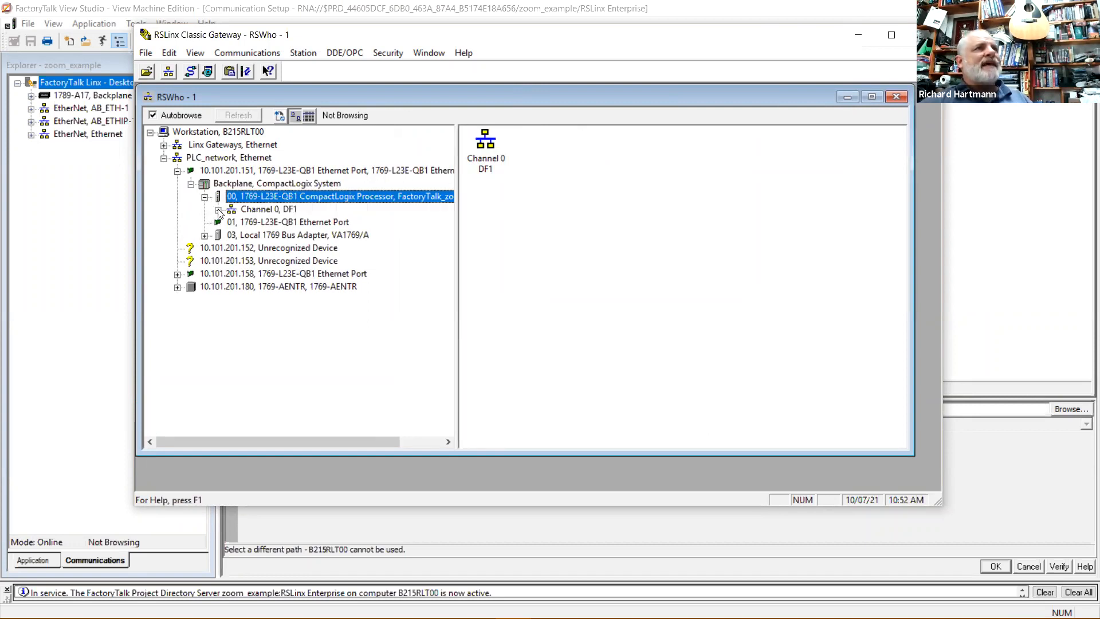
left_click(206, 235)
left_click(218, 248)
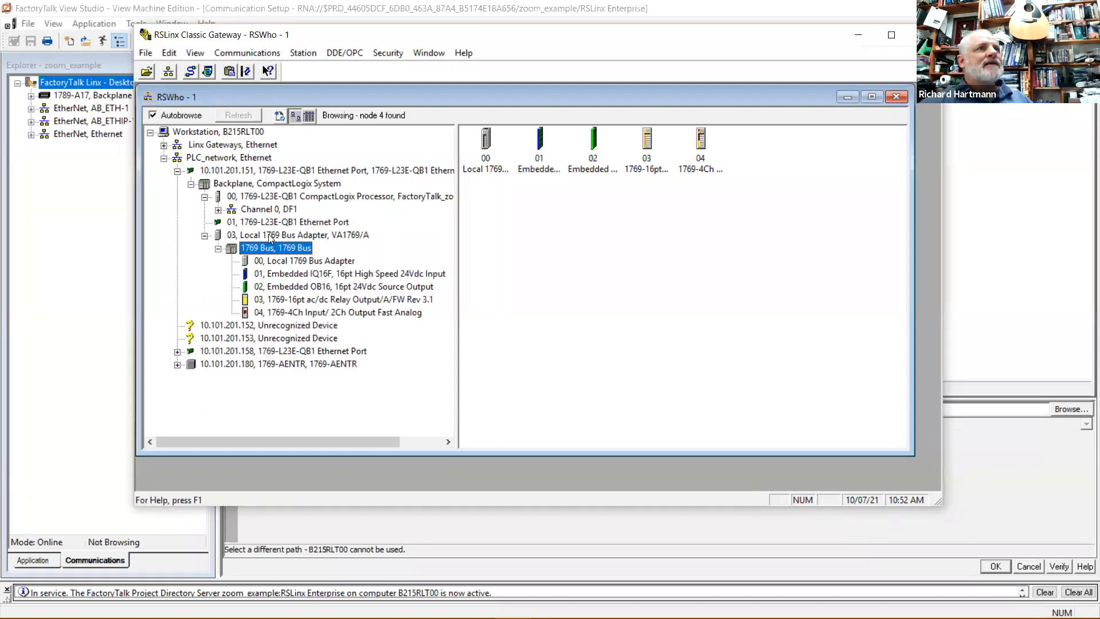
left_click(307, 223)
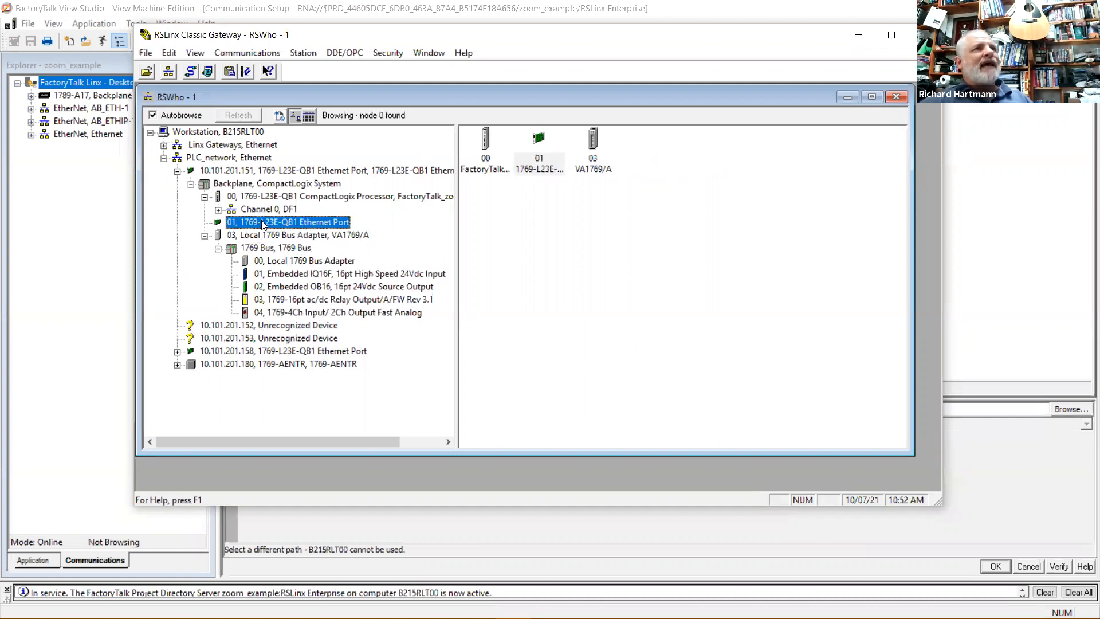
left_click(242, 238)
left_click(251, 224)
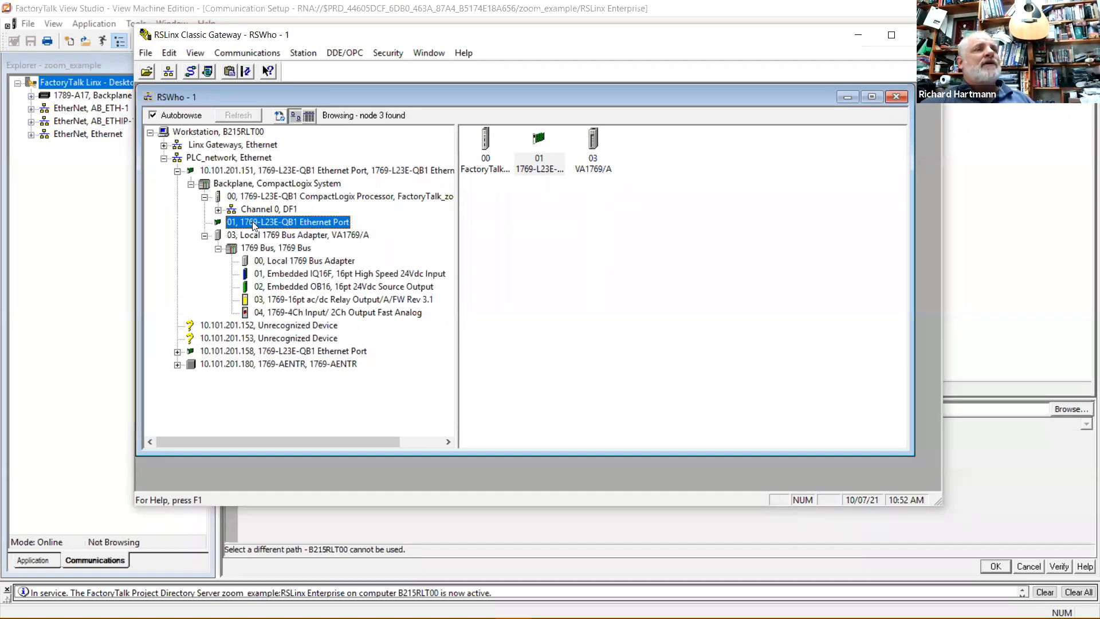
Select the CompactLogix processor and open its context menu.
left_click(268, 197)
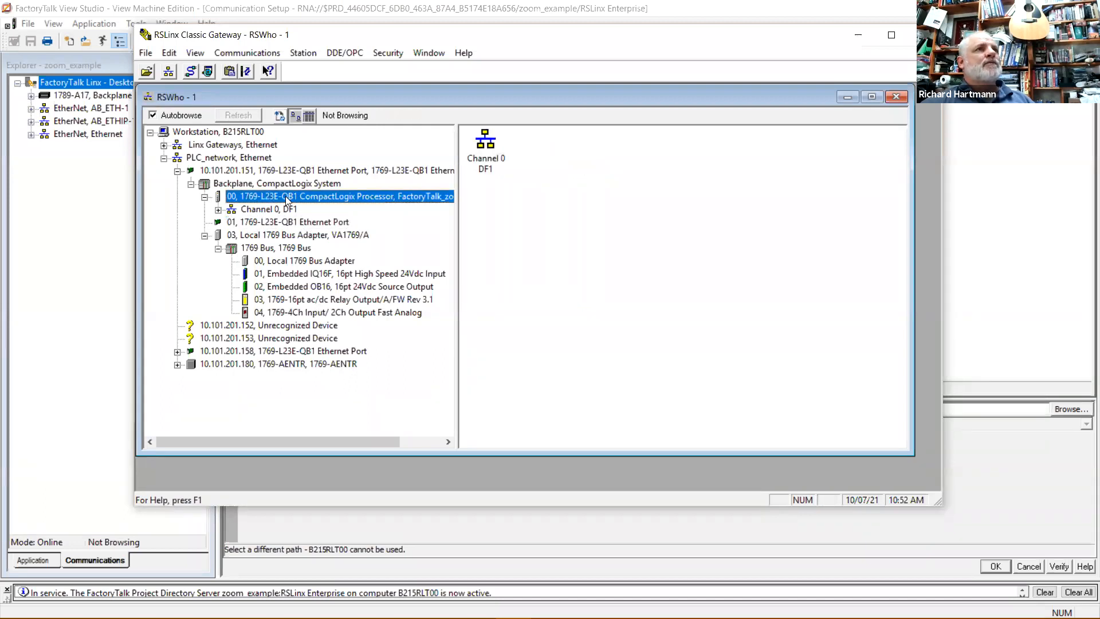
right_click(285, 196)
left_click(258, 222)
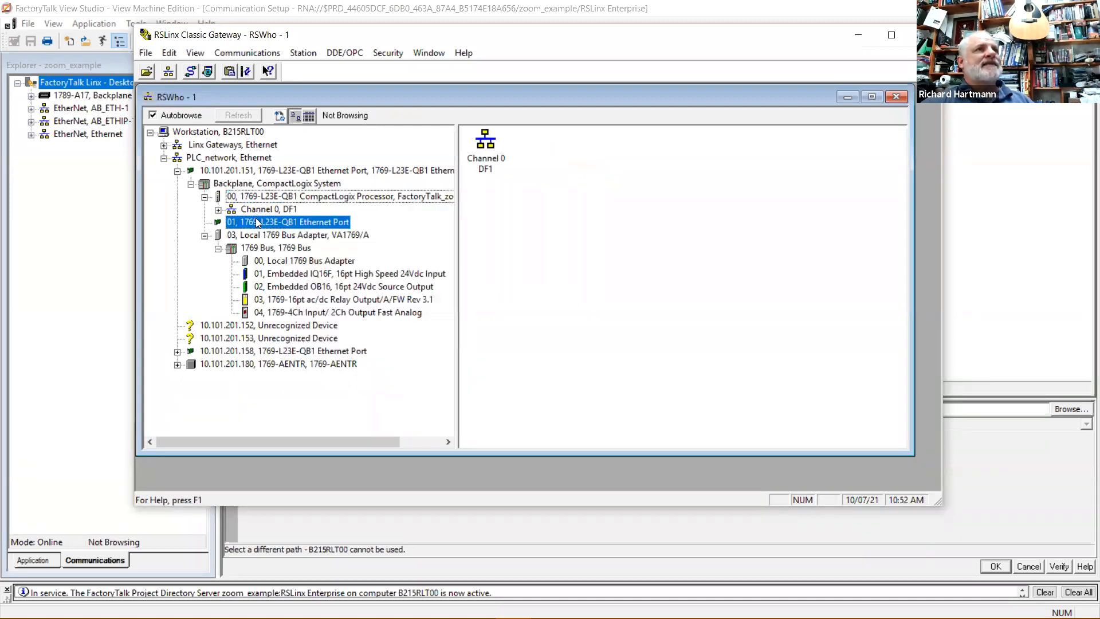
left_click(279, 196)
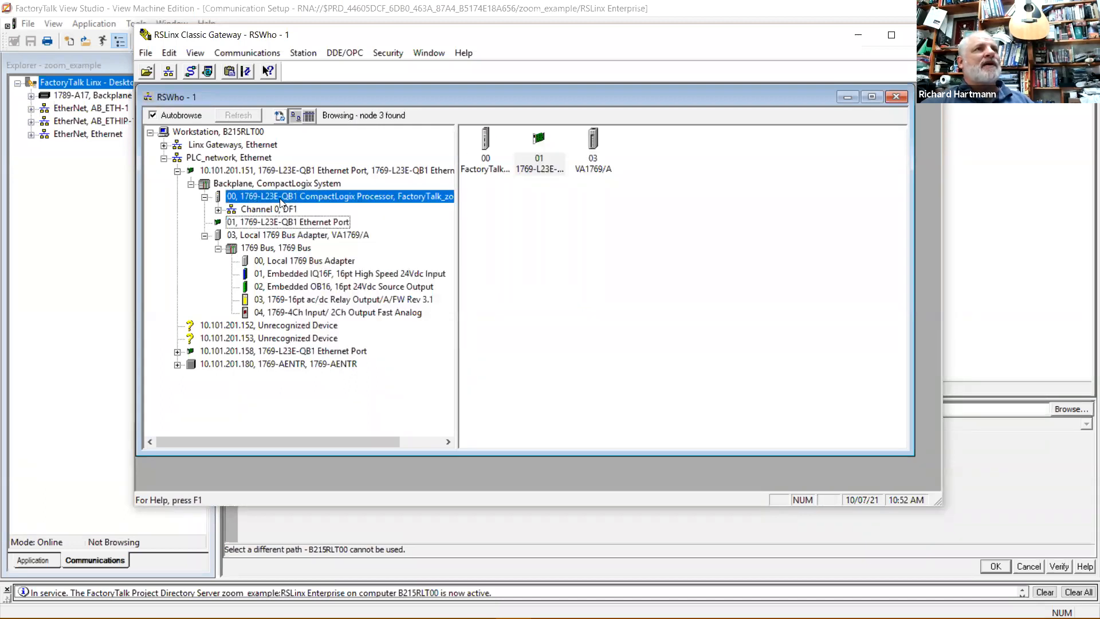
right_click(343, 198)
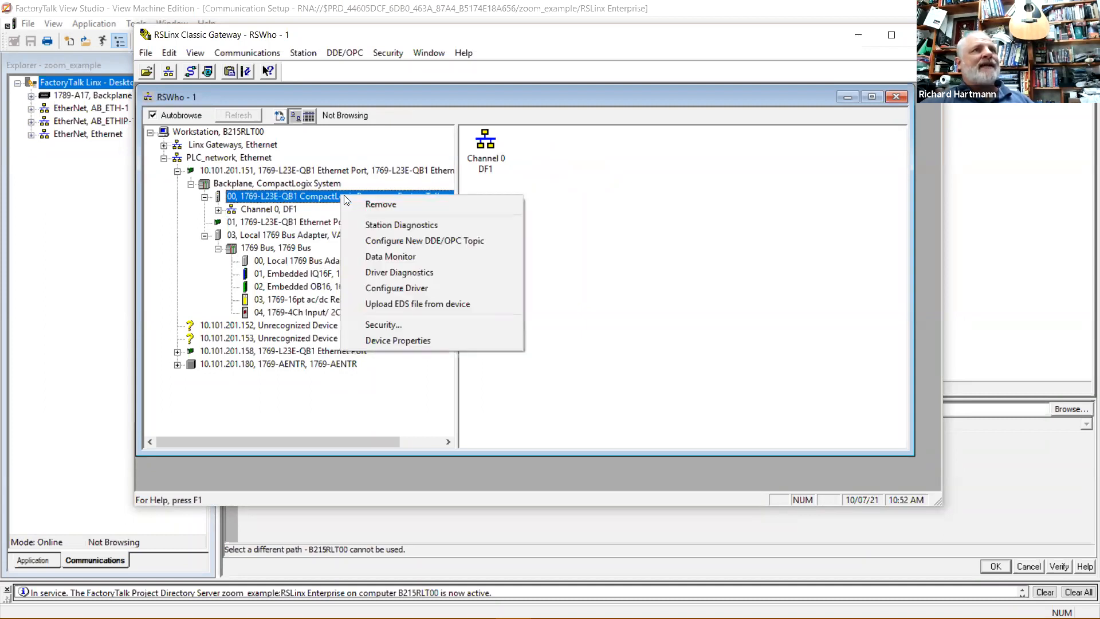
Check the processor's Device Properties for firmware revision 20.019, then return to FactoryTalk View Studio.
left_click(402, 339)
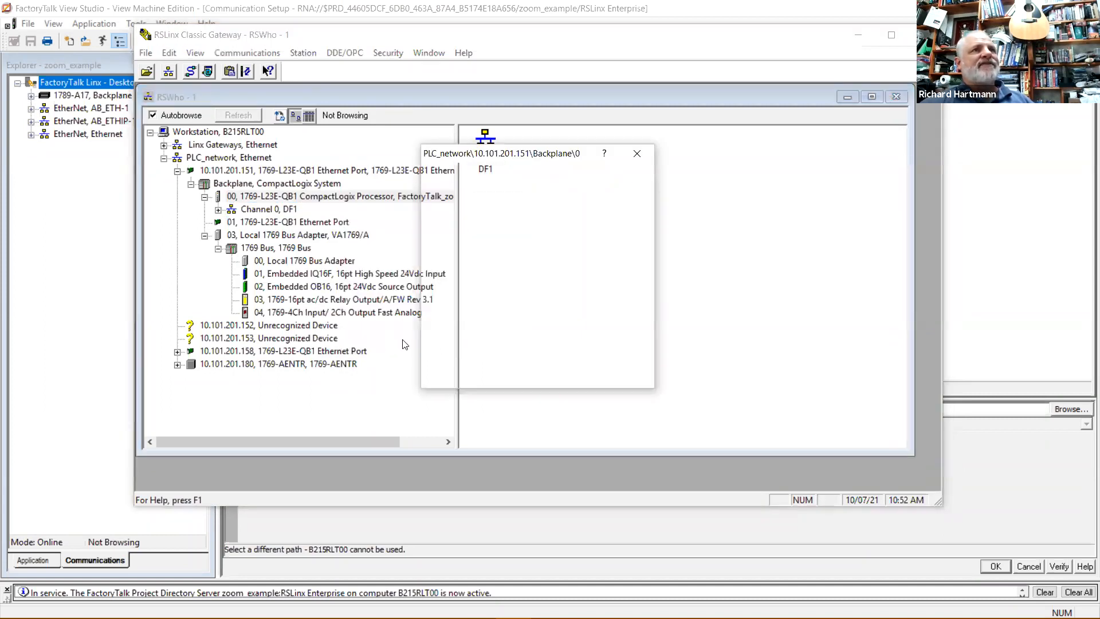
left_click_drag(521, 253, 495, 256)
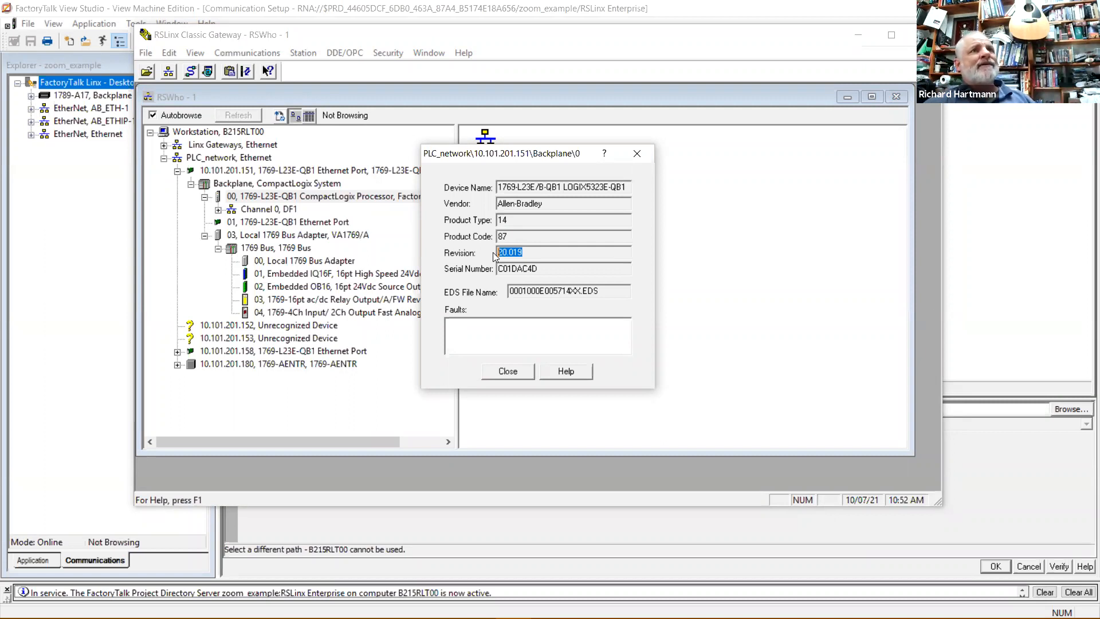
left_click(508, 371)
left_click(1004, 264)
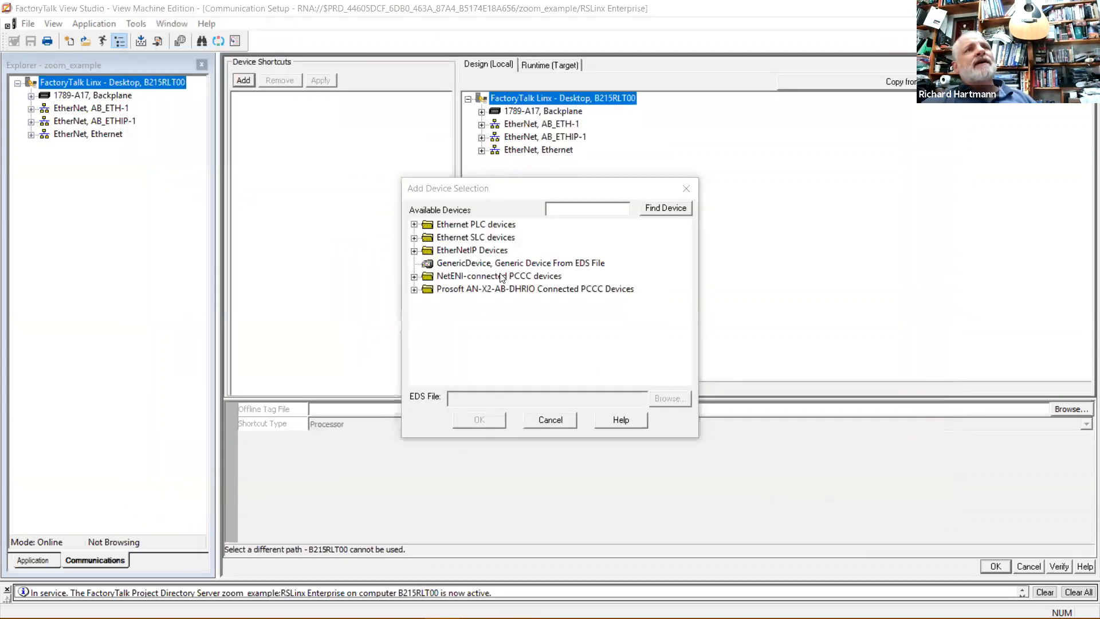
Add the 1769-L23E-QB1 Ethernet Port, Major Revision 20 device from the EtherNet/IP Devices list.
double_click(422, 251)
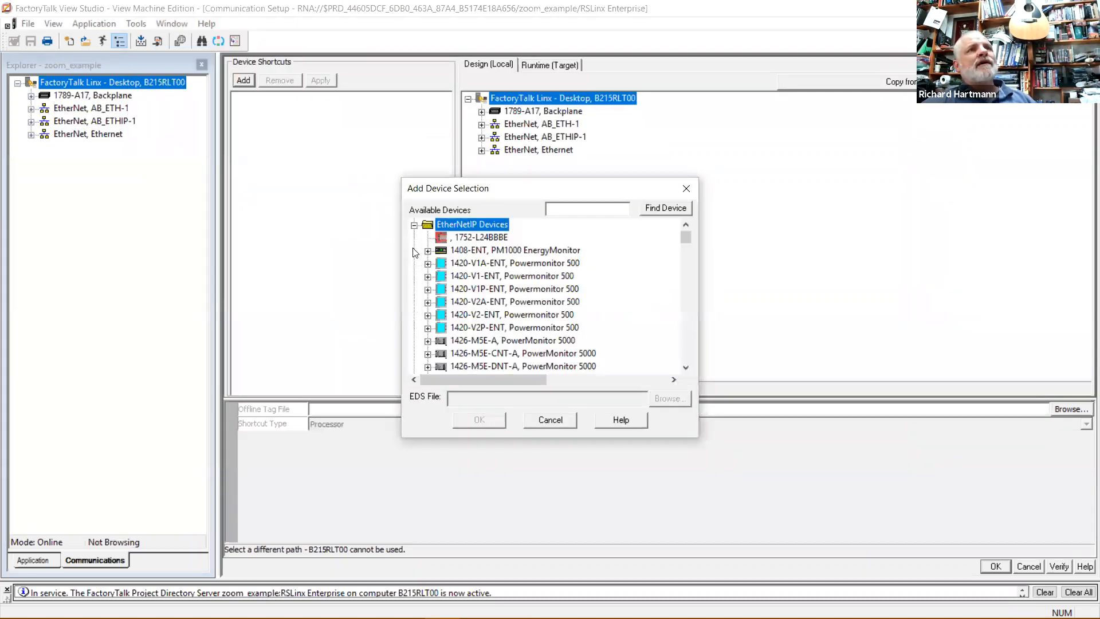
scroll(469, 304, "down", 3)
scroll(505, 318, "down", 10)
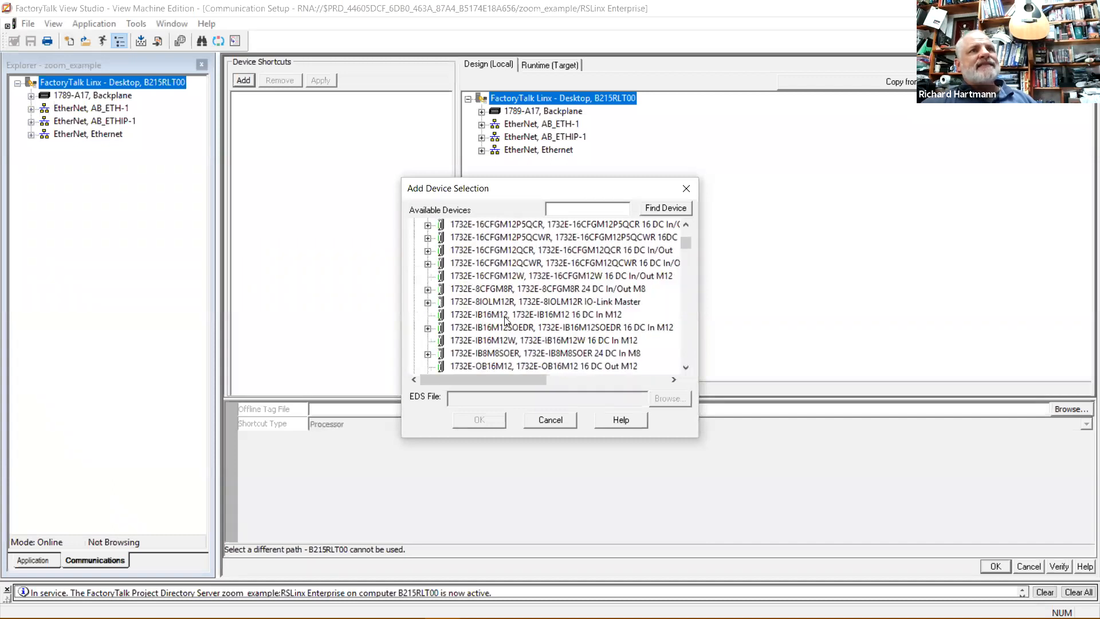
scroll(506, 321, "down", 10)
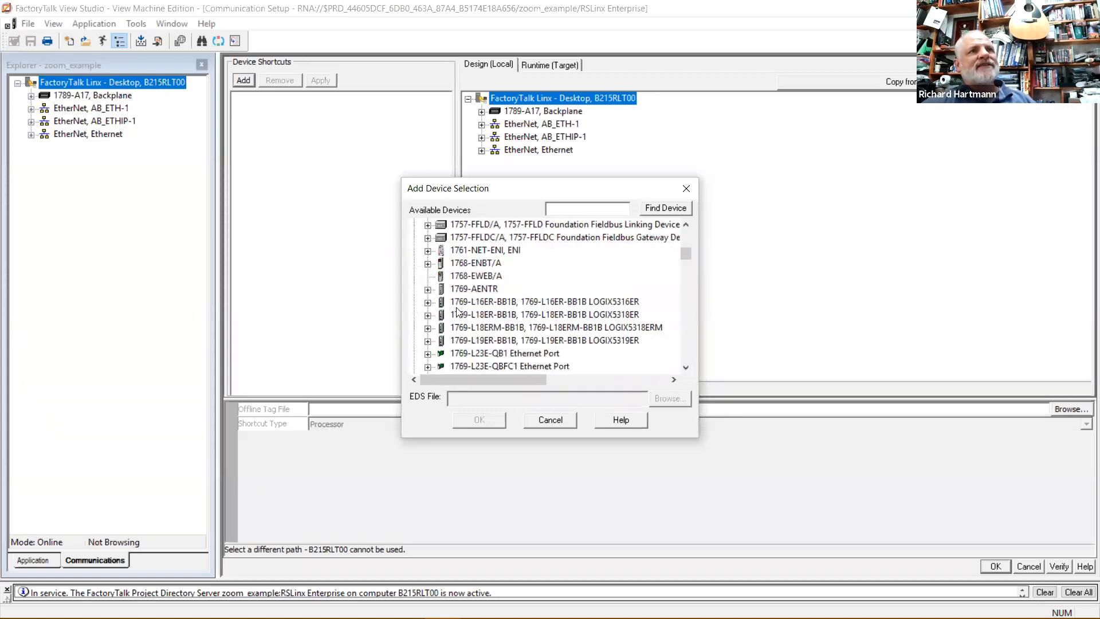
scroll(496, 305, "down", 1)
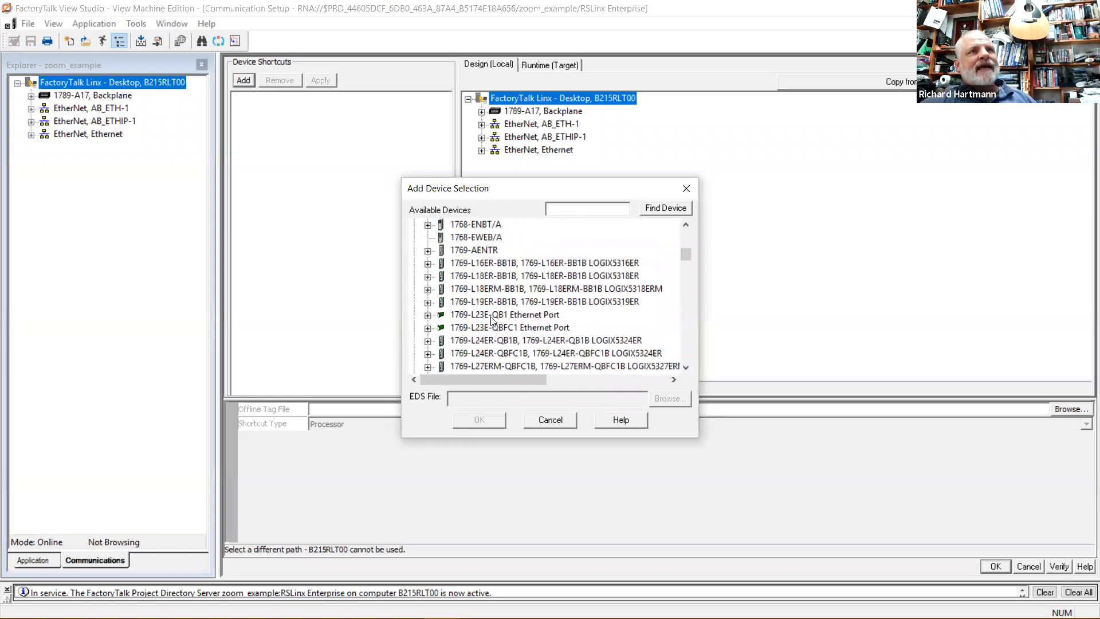
left_click(428, 315)
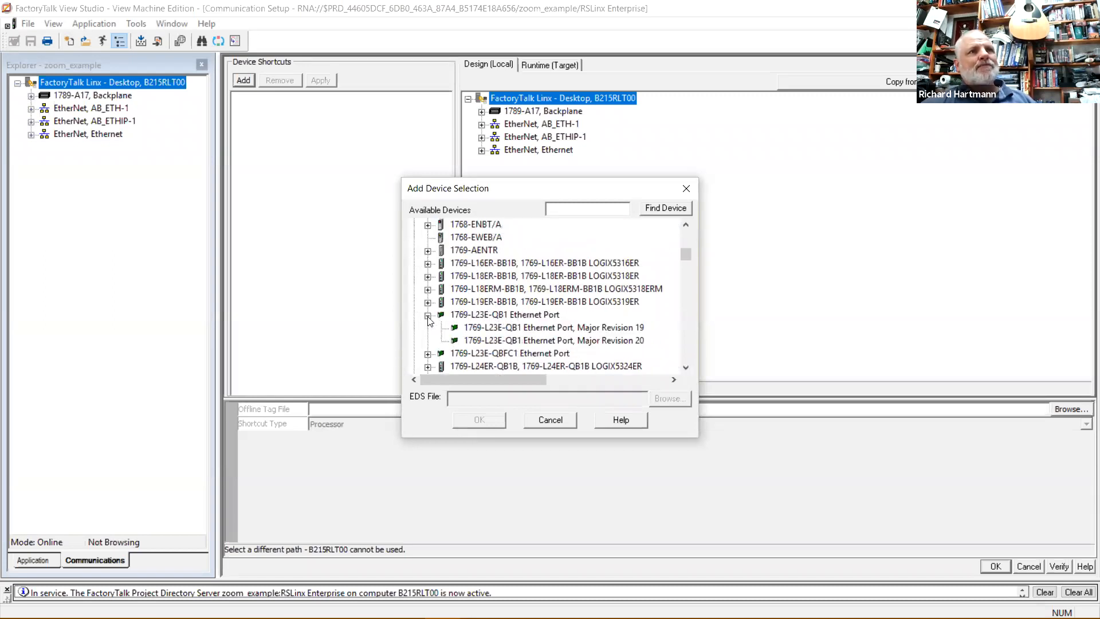
left_click(626, 330)
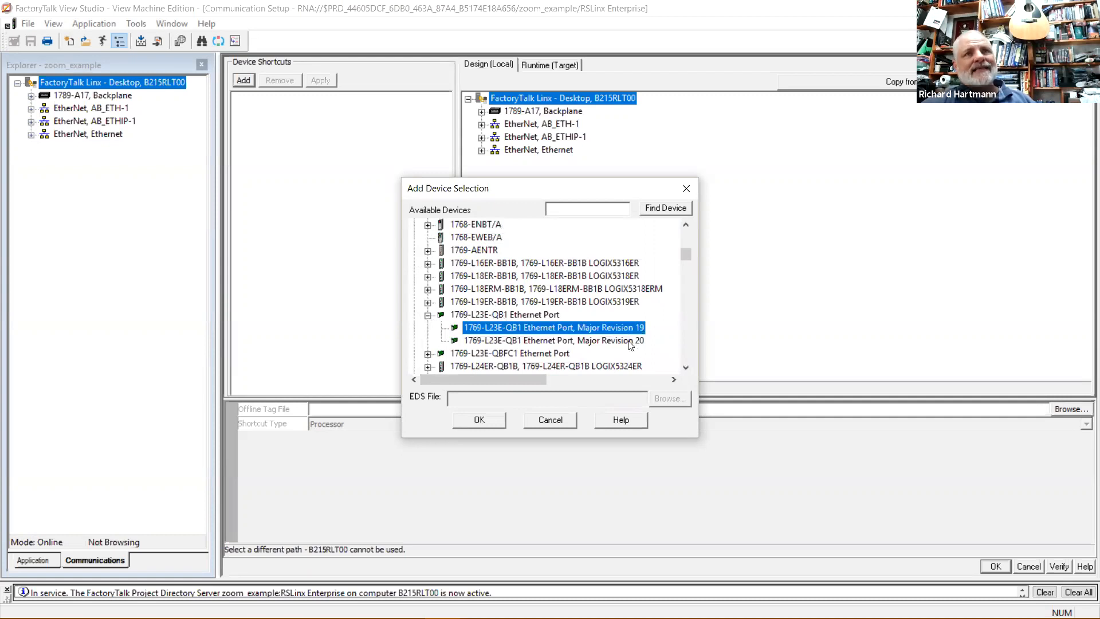
left_click(629, 343)
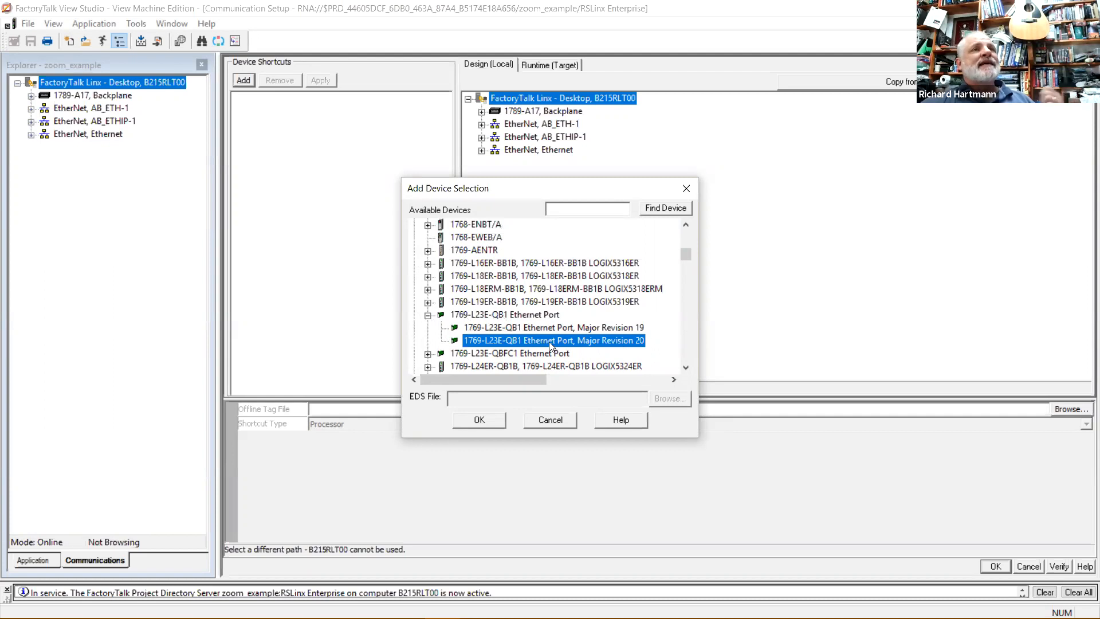
left_click(565, 327)
left_click(569, 340)
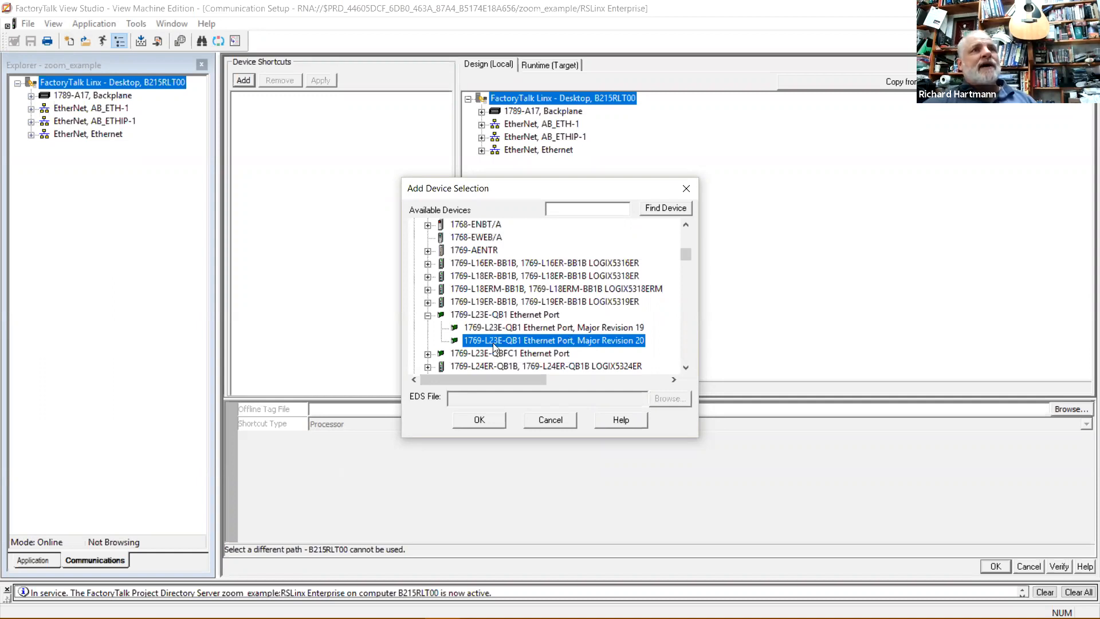
left_click(479, 420)
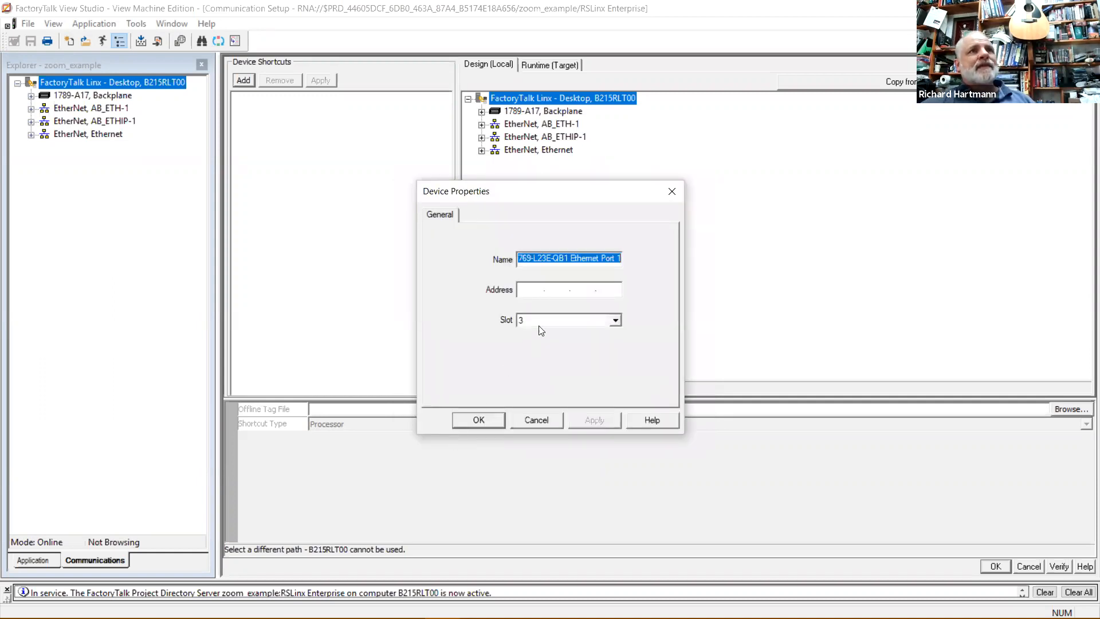
Enter 10.101.201.151 as the new device's address and open the Slot dropdown.
left_click(531, 287)
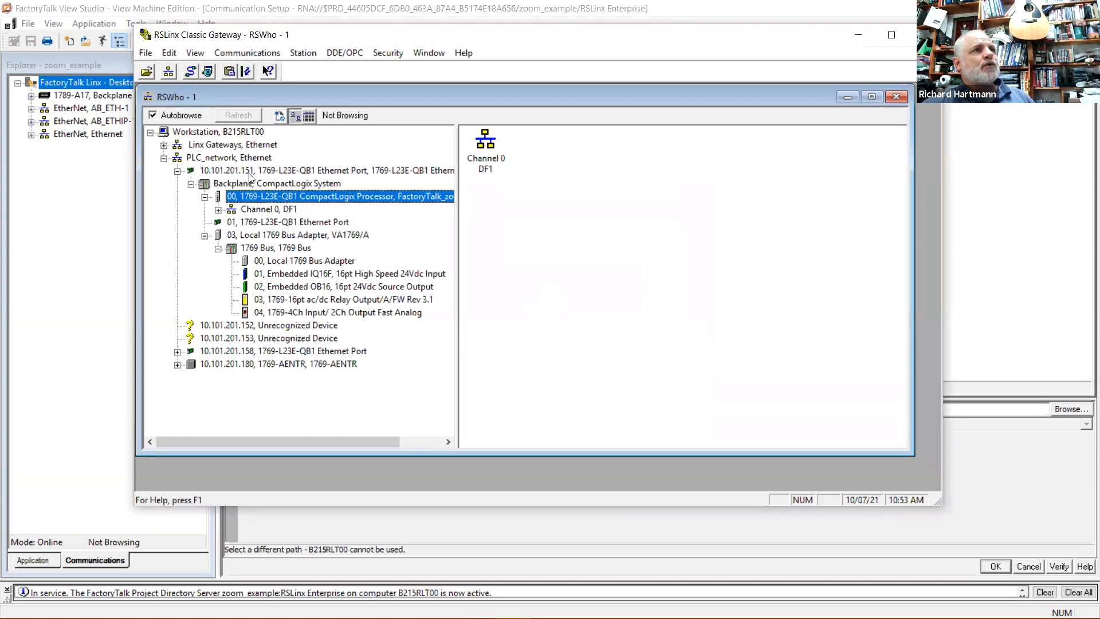
key("alt+Tab")
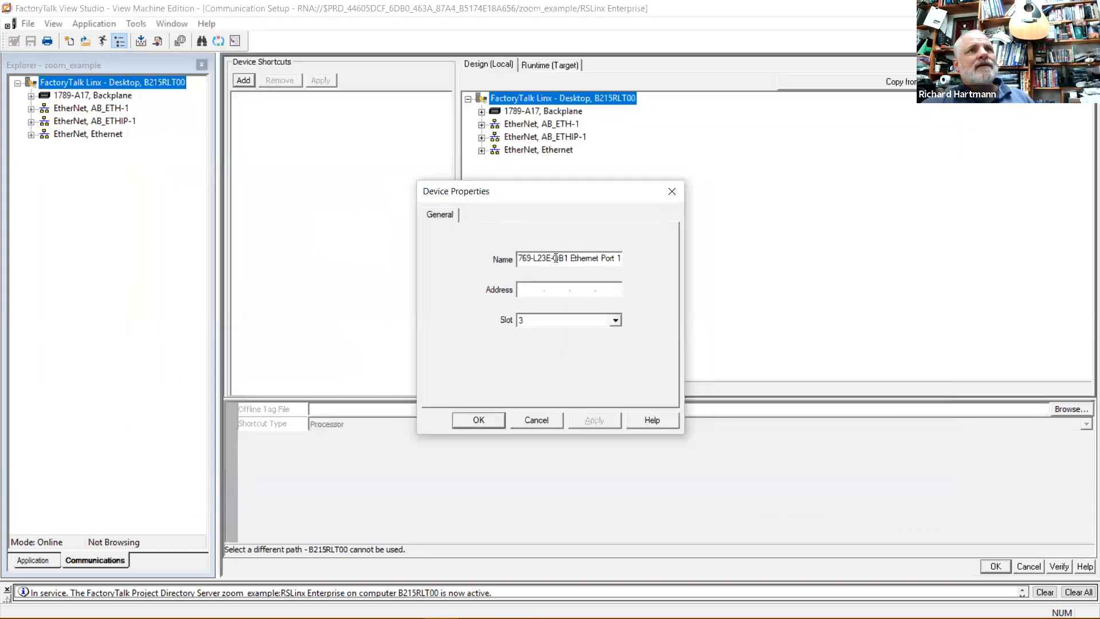
type("10 ")
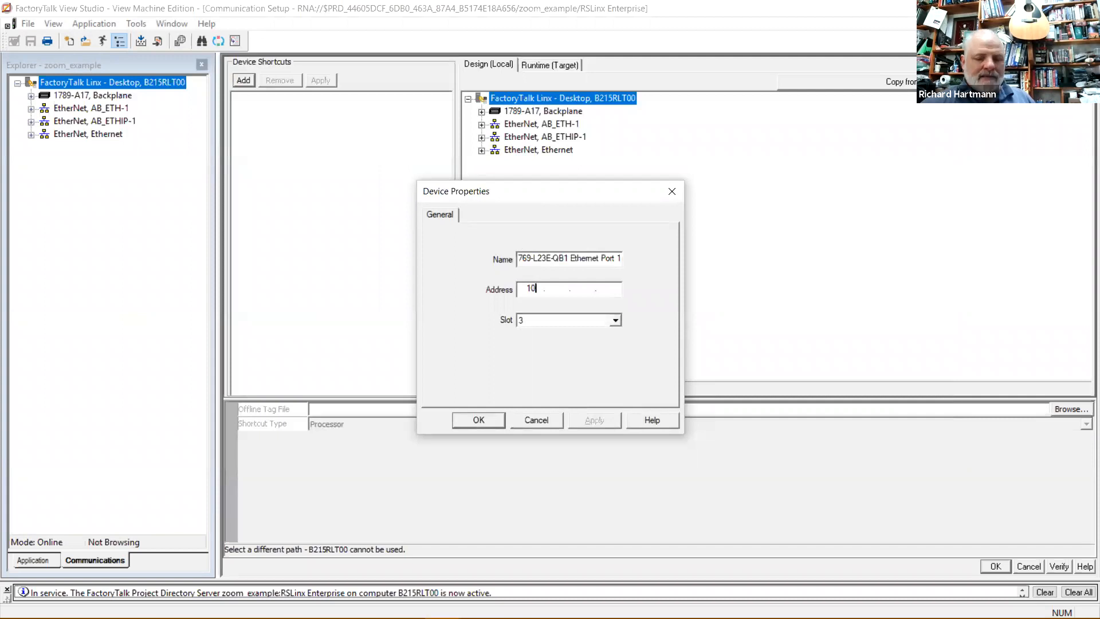
type(". 101 . 20")
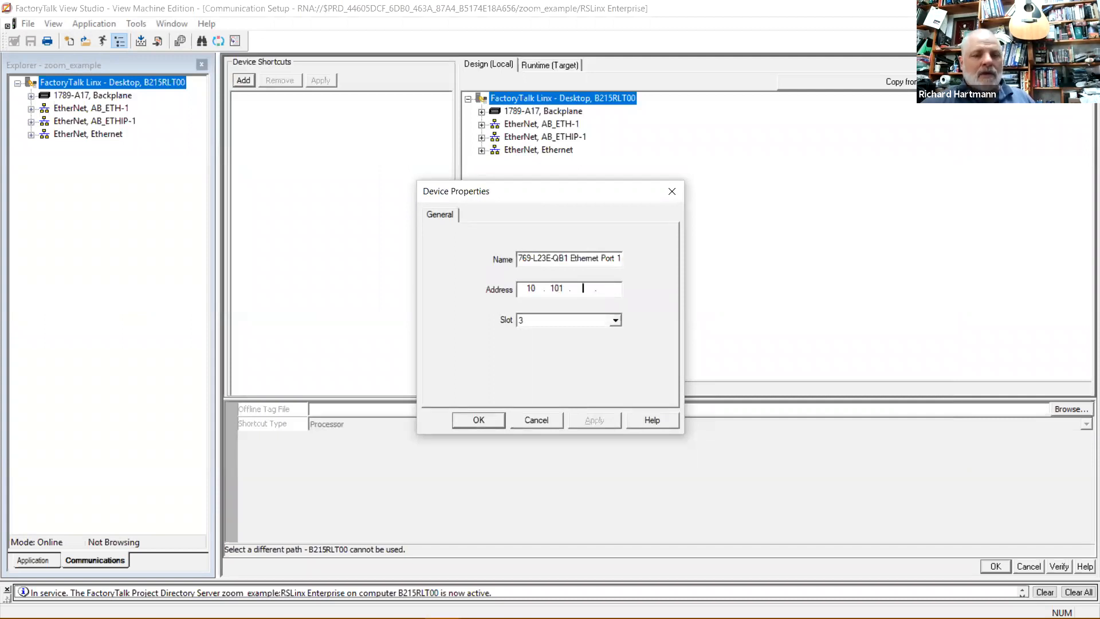
type("1 . ")
type("151")
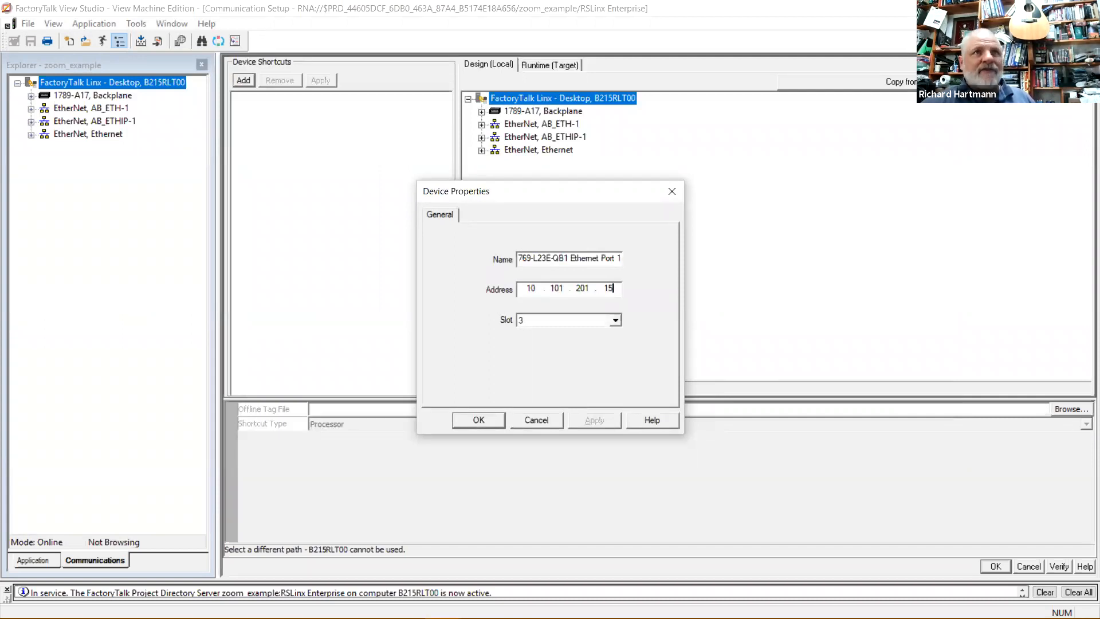
left_click(615, 321)
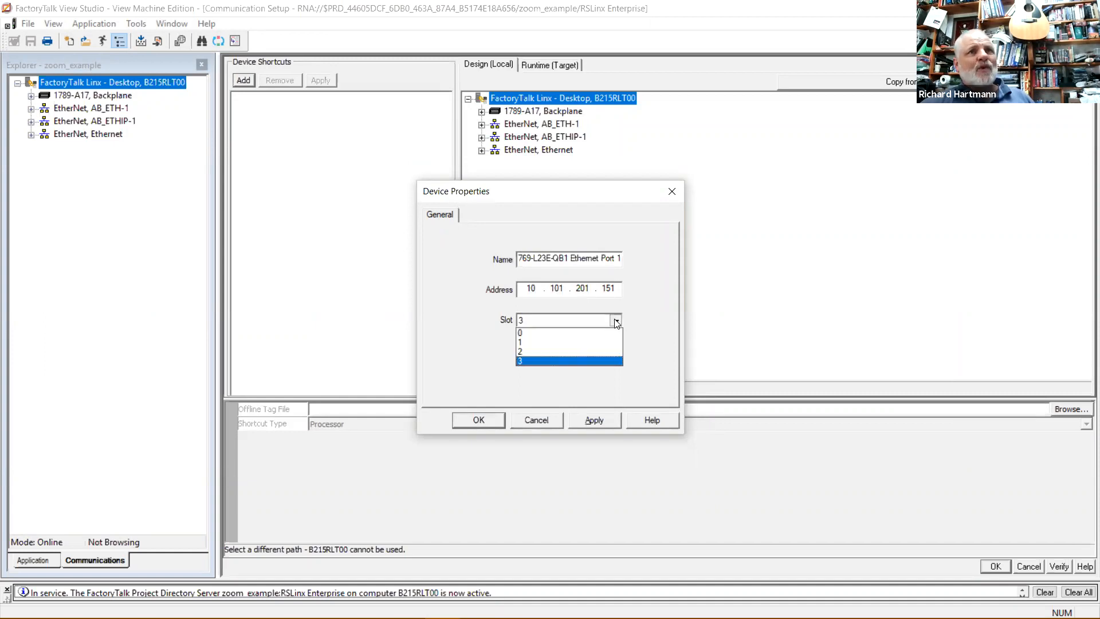
left_click(616, 321)
left_click(615, 321)
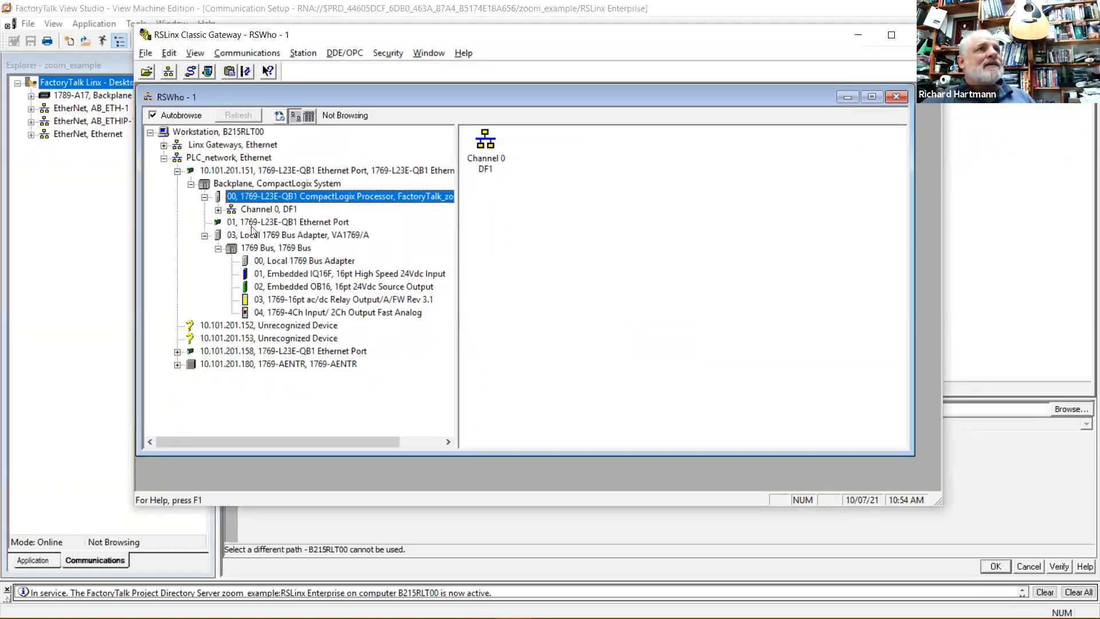
Confirm in RSWho that the 1769-L23E-QB1 Ethernet Port sits in backplane slot 01, then return to Device Properties.
left_click(274, 224)
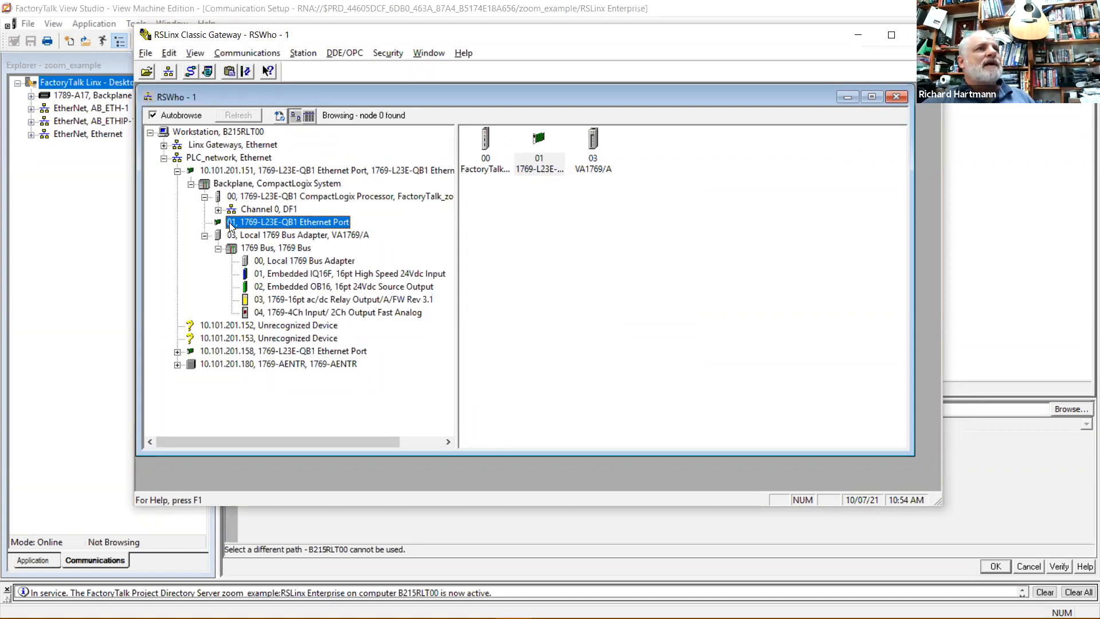
double_click(292, 226)
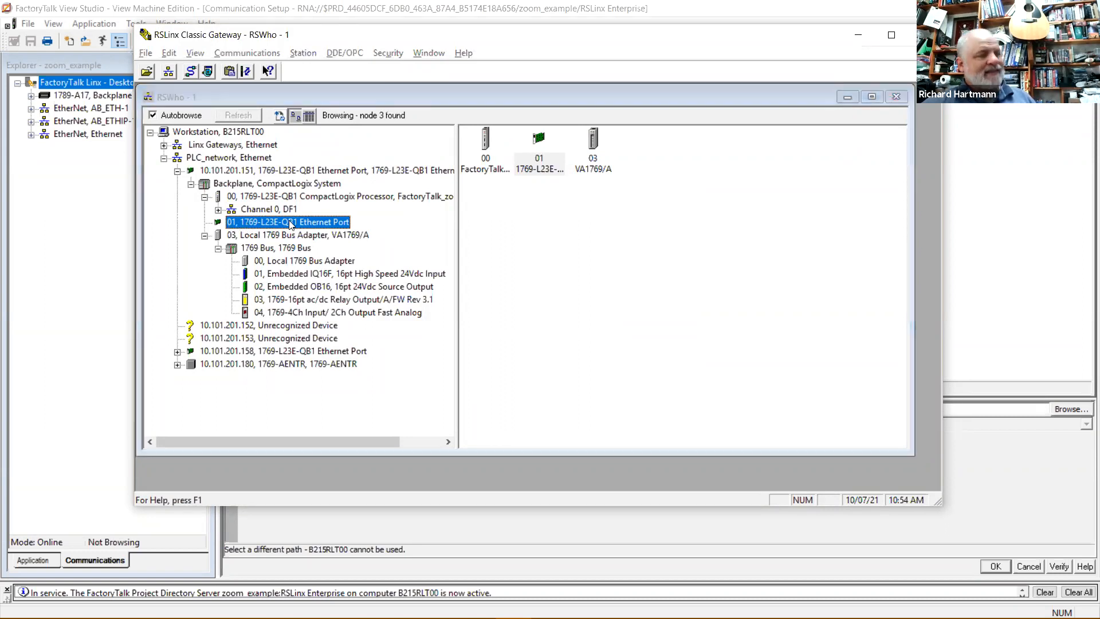
Set the device's slot to 1 and accept its properties.
left_click(615, 320)
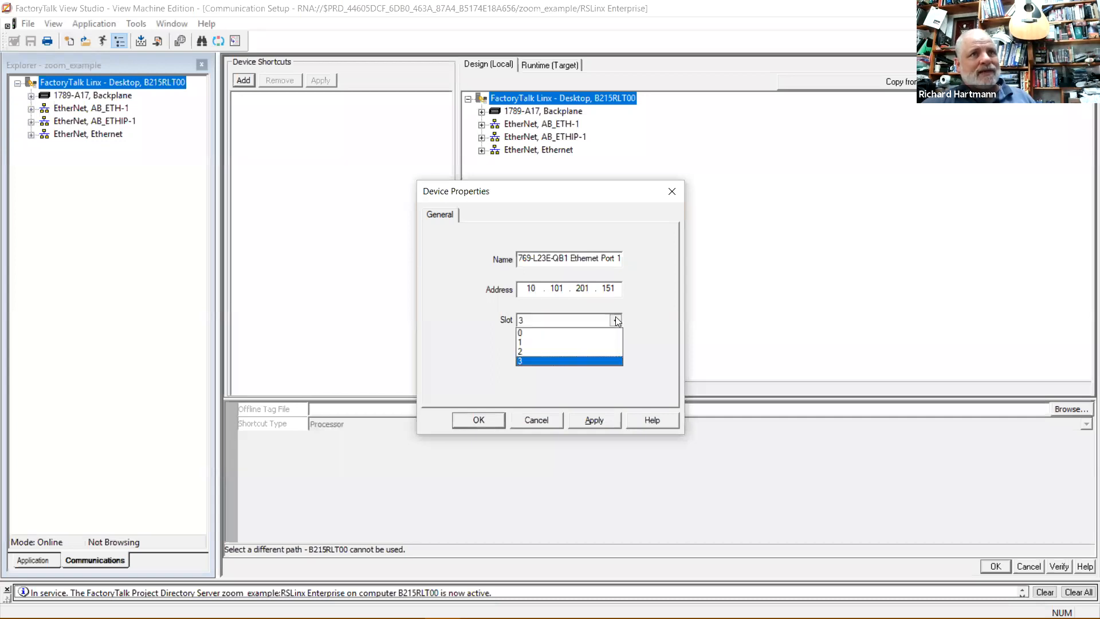
left_click(576, 337)
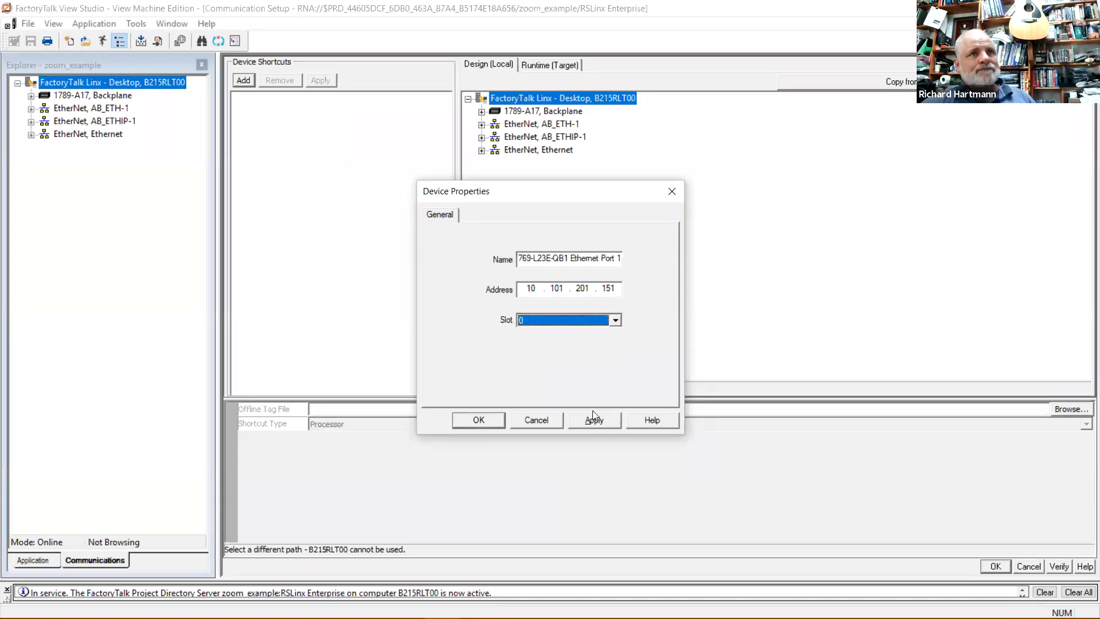
left_click(615, 320)
left_click(564, 346)
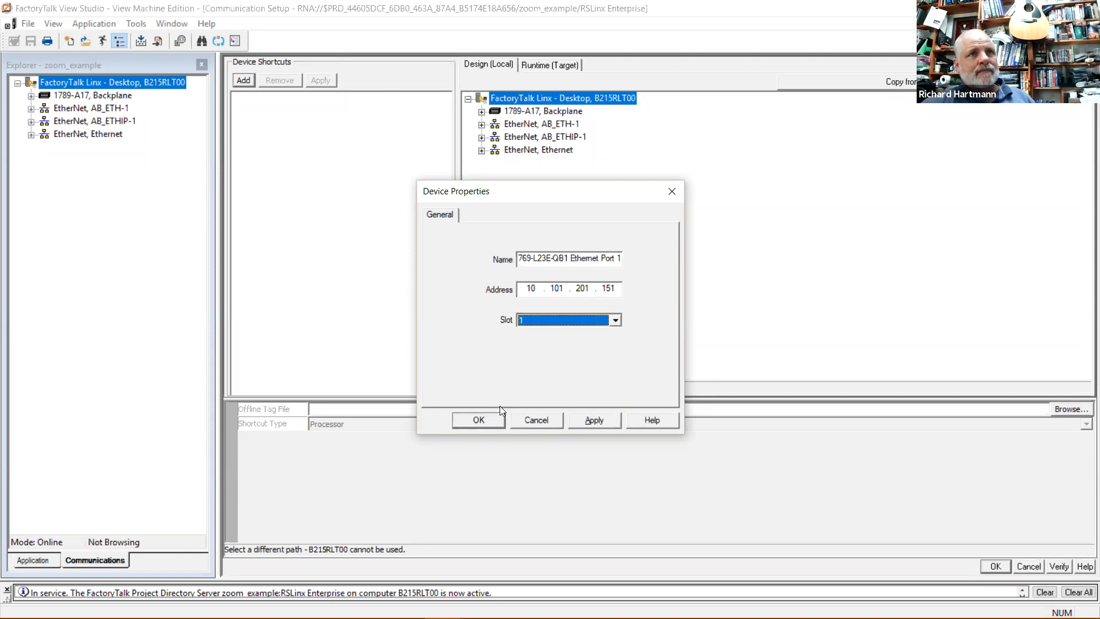
left_click(478, 421)
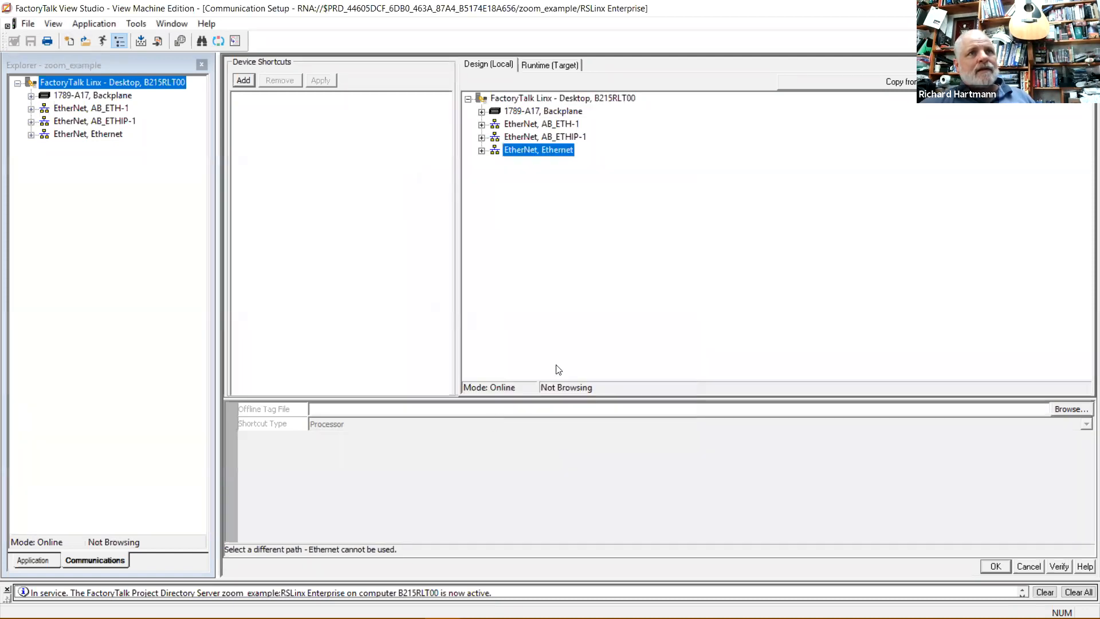
Browse the 10.101.201.151 backplane to the FactoryTalk_zoom_exam_F21 controller and add a new device shortcut.
left_click(482, 151)
left_click(495, 163)
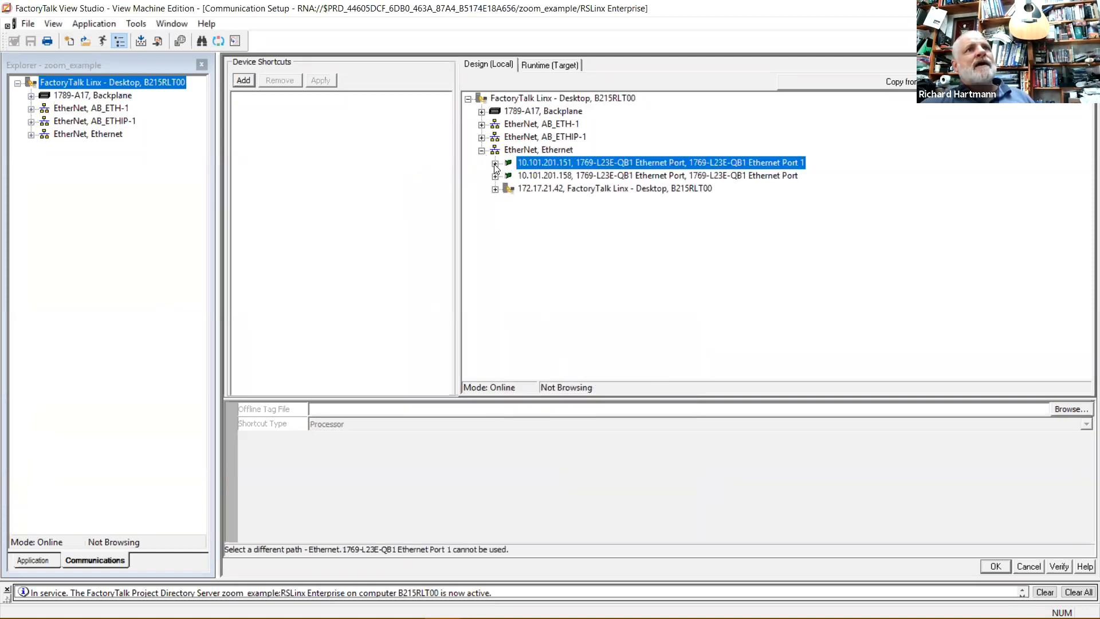
left_click(508, 177)
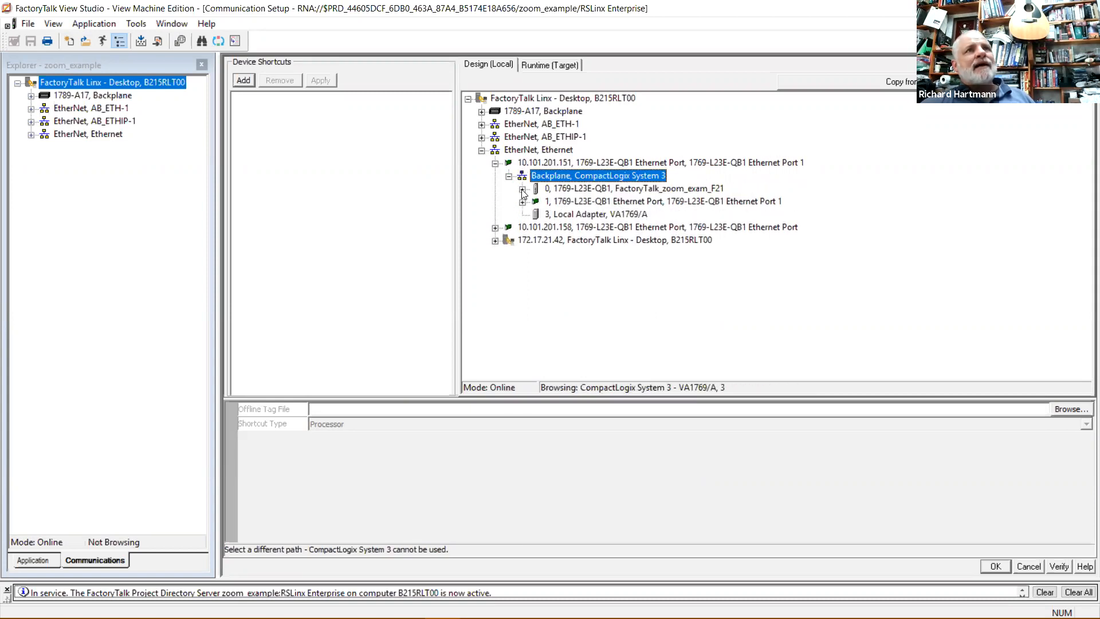
left_click(523, 191)
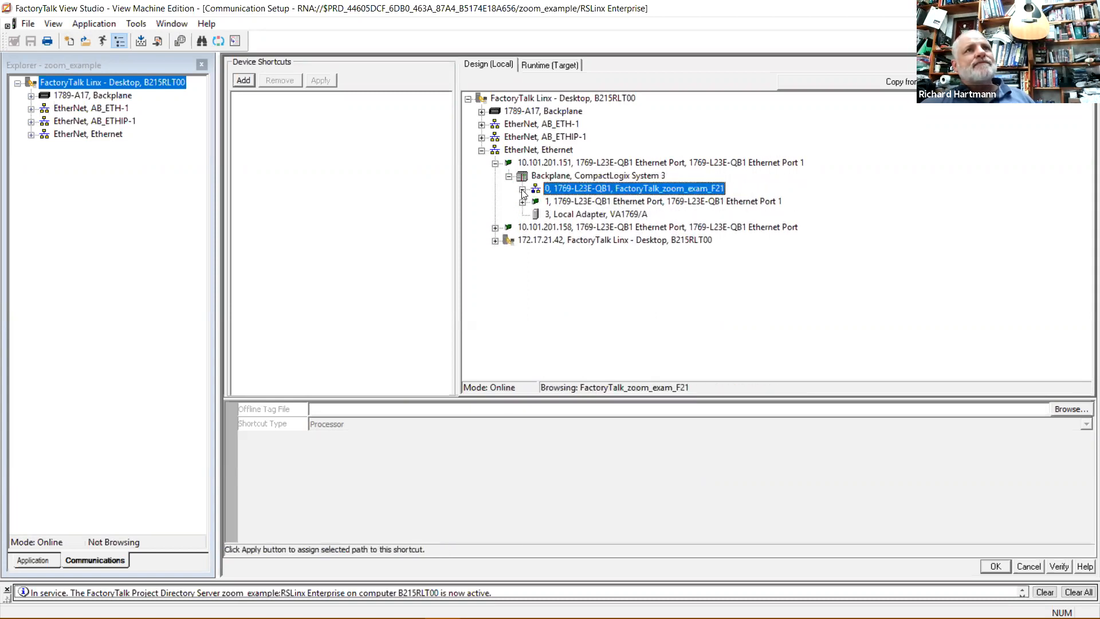
left_click(539, 204)
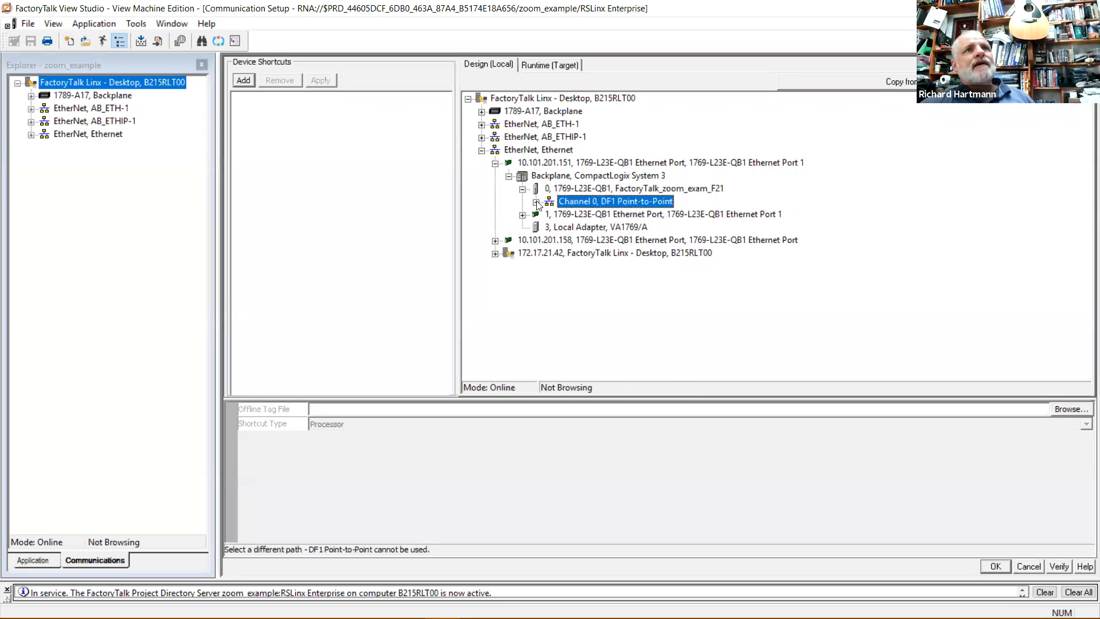
left_click(580, 188)
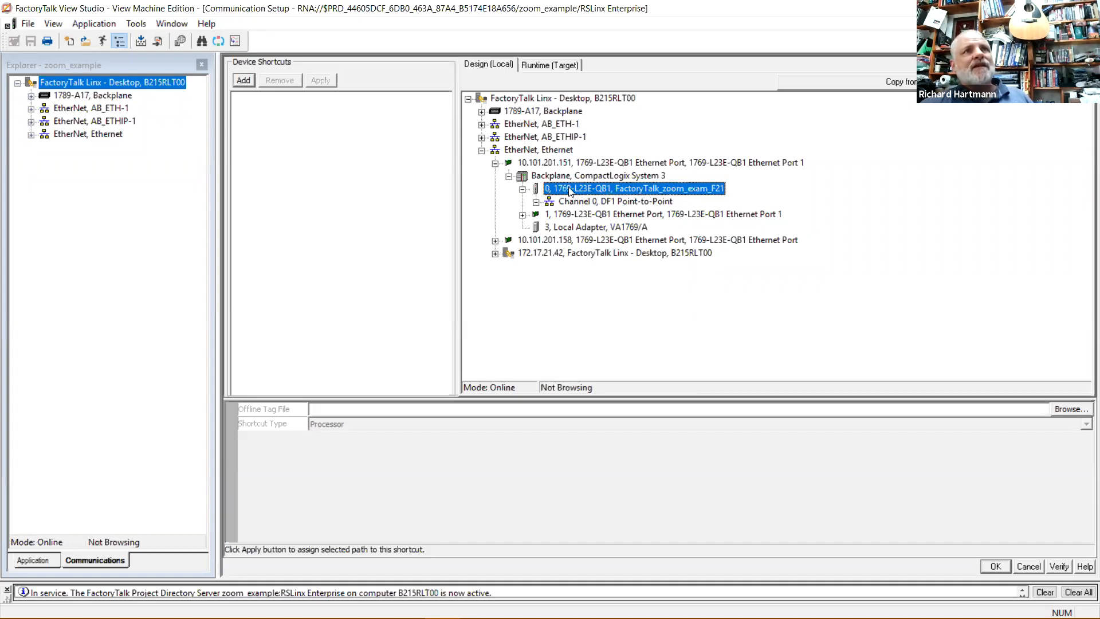
left_click(243, 80)
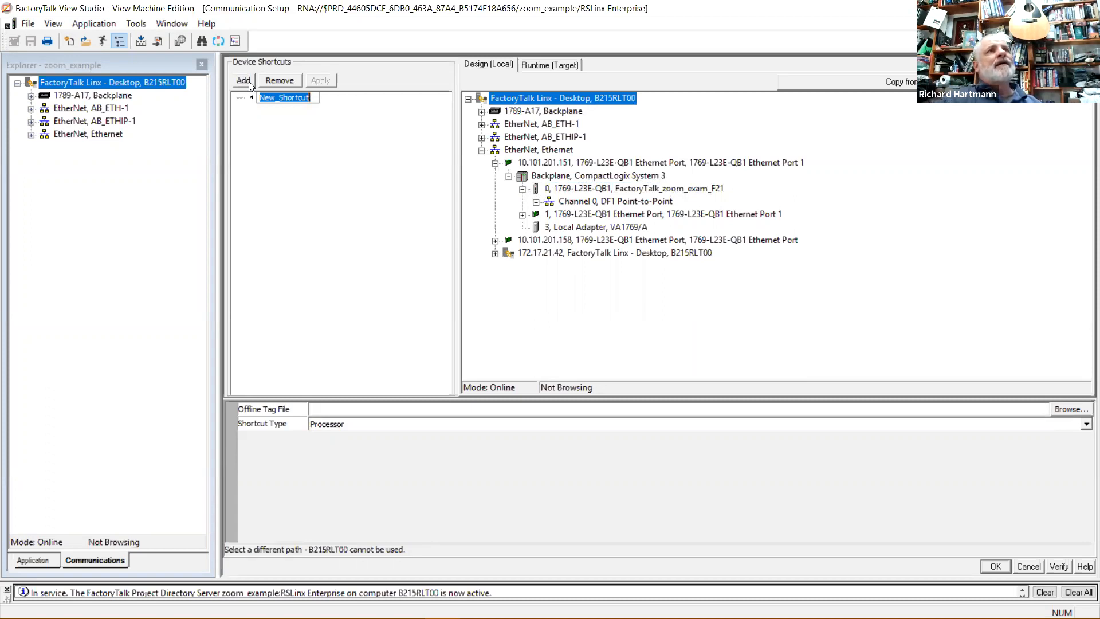
Rename the device shortcut to plc151 and restore Communication Setup to a floating window.
type("plc14")
key("BackSpace")
type("51")
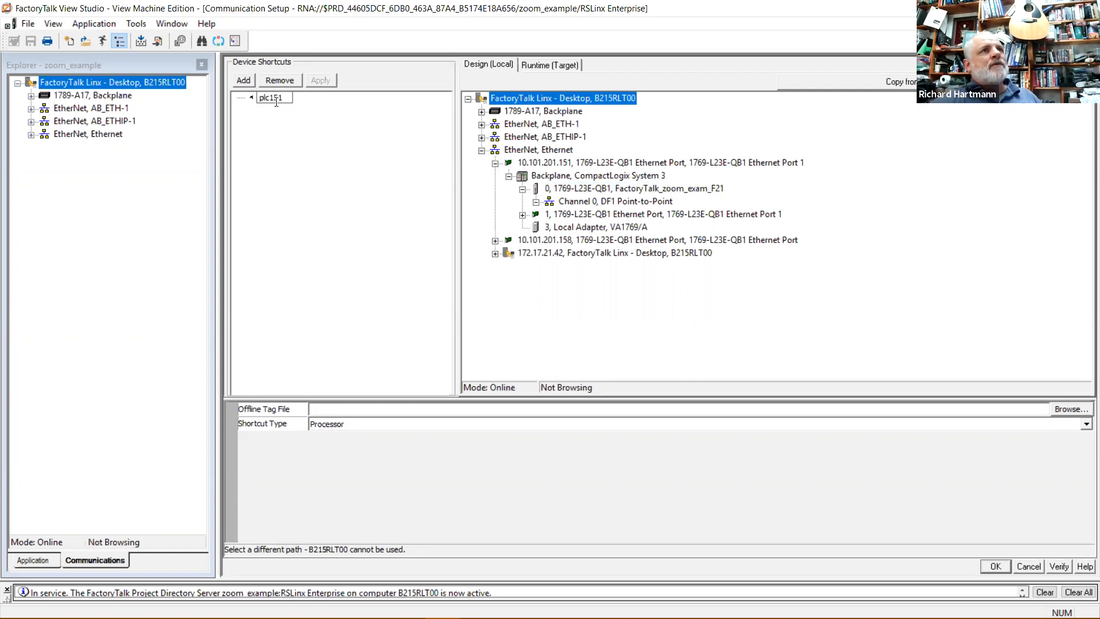
key("Return")
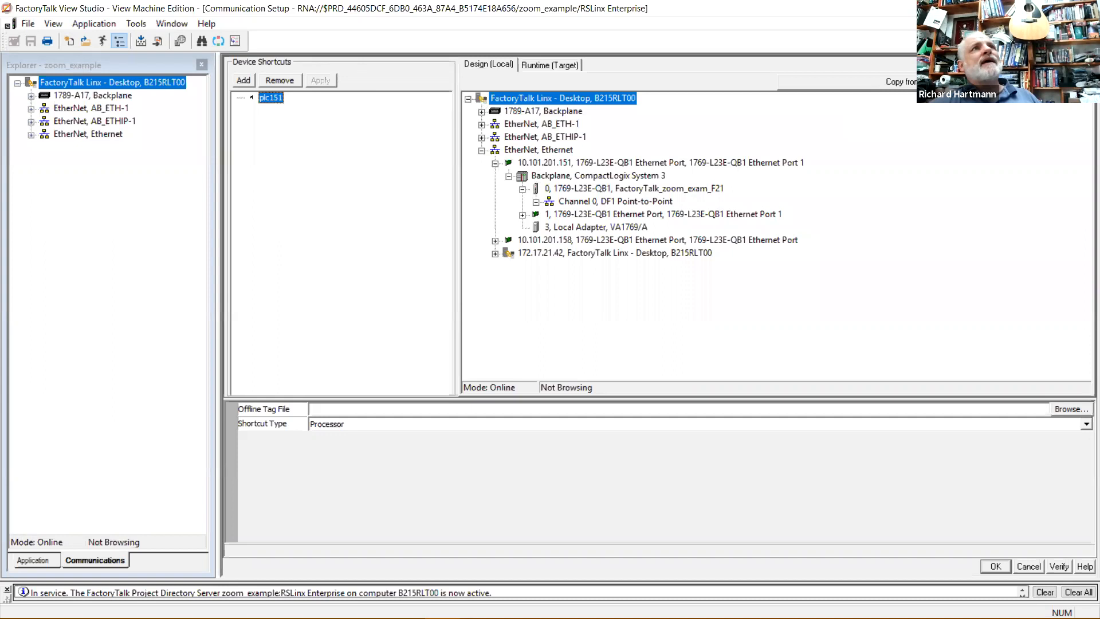
left_click(1077, 23)
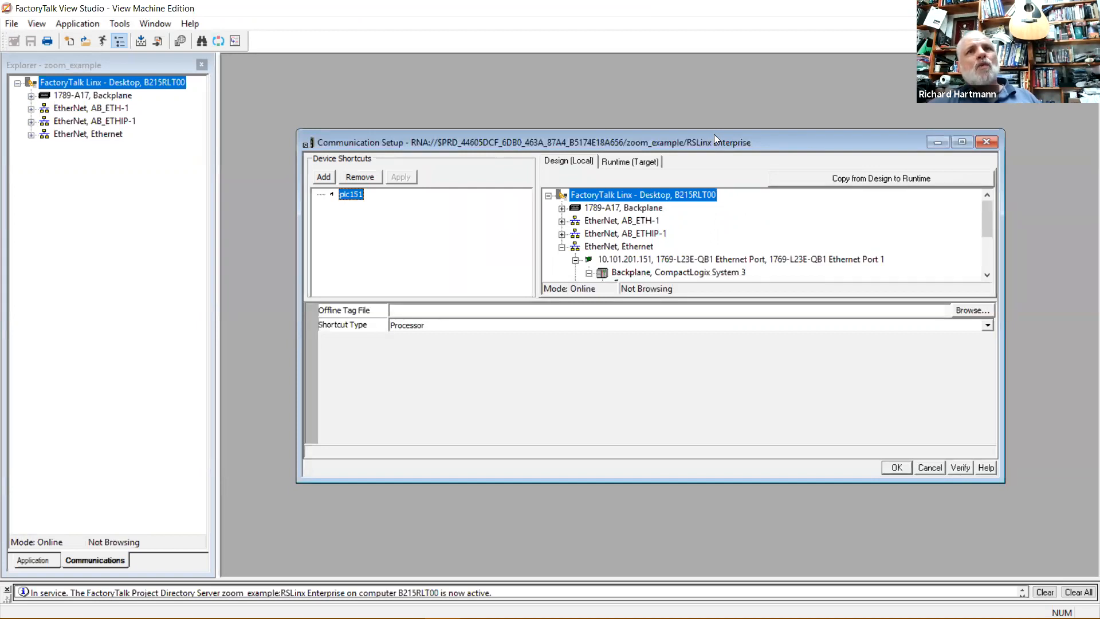
Reposition and resize the Communication Setup window, then maximize it to fill the workspace.
left_click_drag(714, 134, 711, 140)
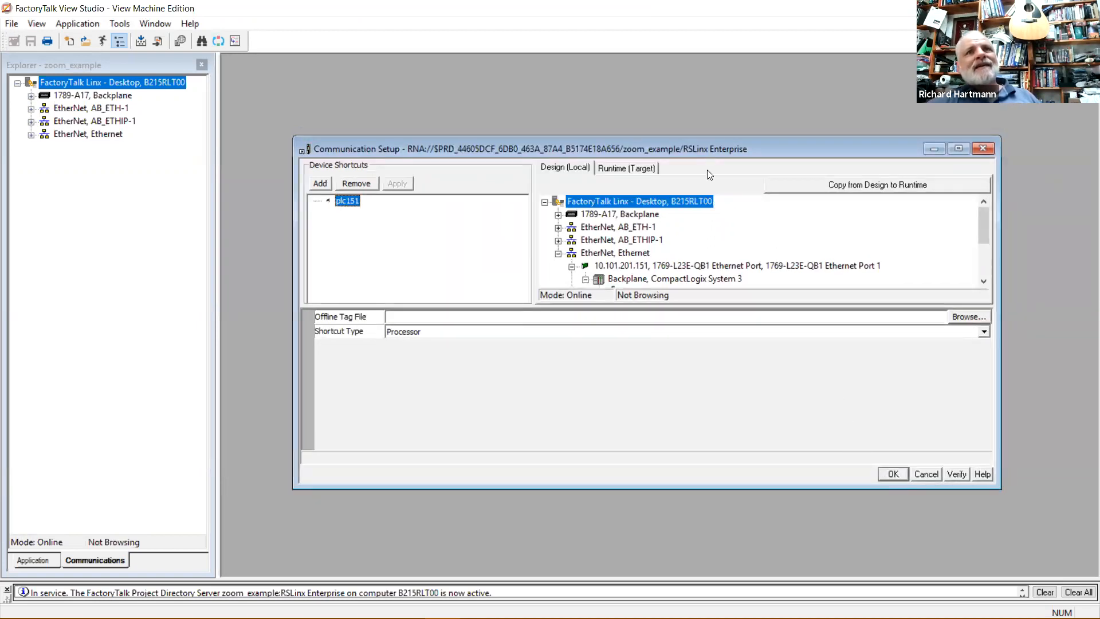
left_click_drag(708, 151, 736, 105)
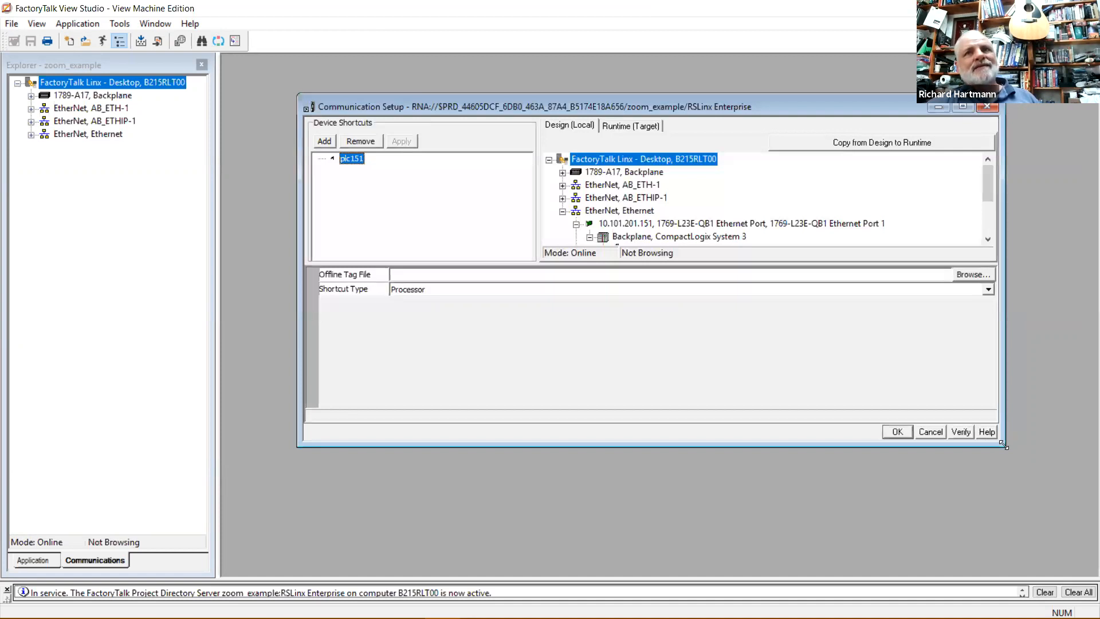
left_click_drag(1004, 445, 1025, 453)
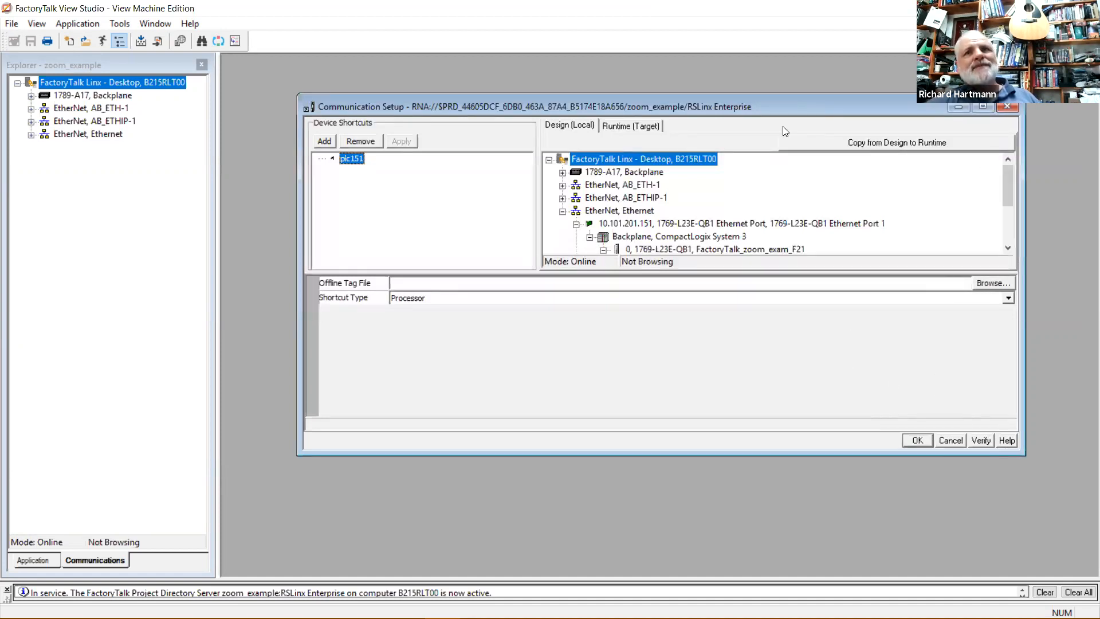
left_click_drag(783, 127, 781, 153)
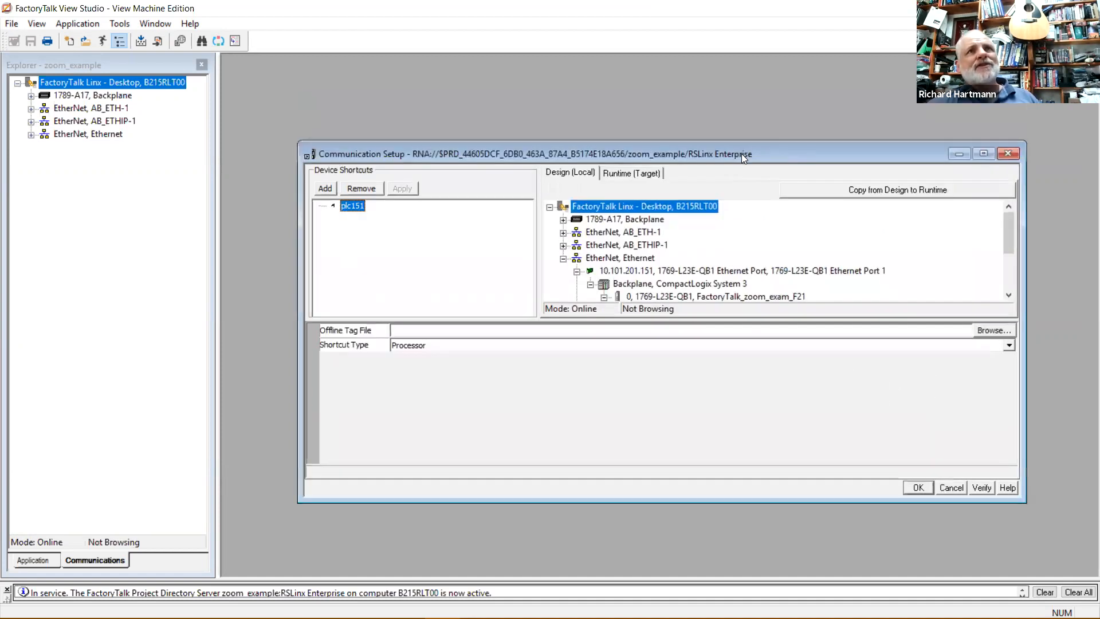
double_click(741, 154)
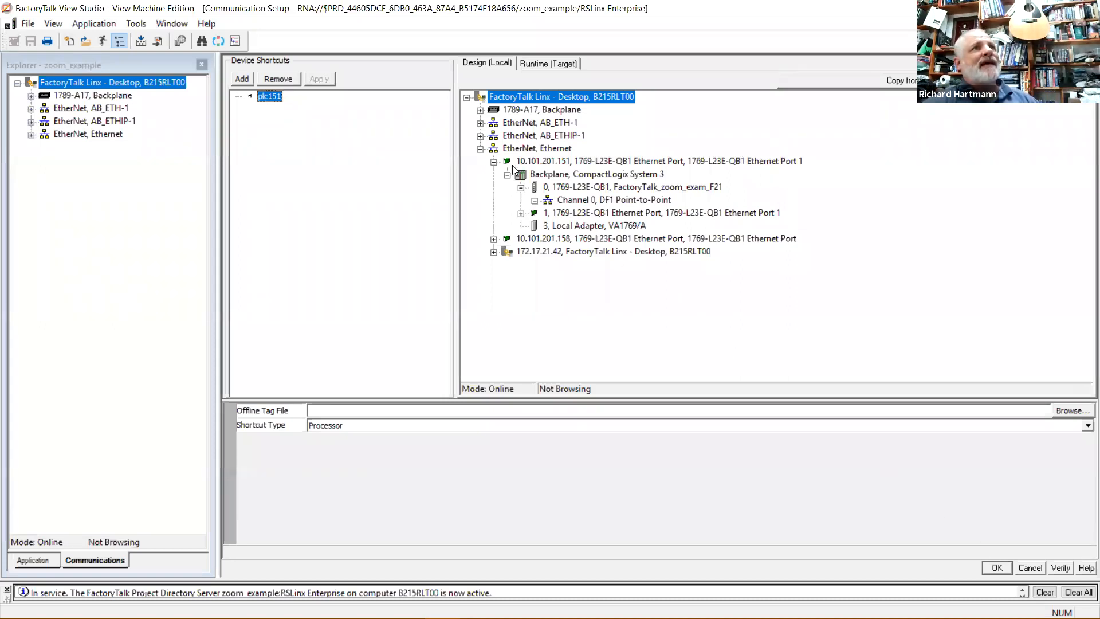
Point the plc151 shortcut at controller FactoryTalk_zoom_exam_F21, confirm the change, and save Communication Setup.
left_click(267, 96)
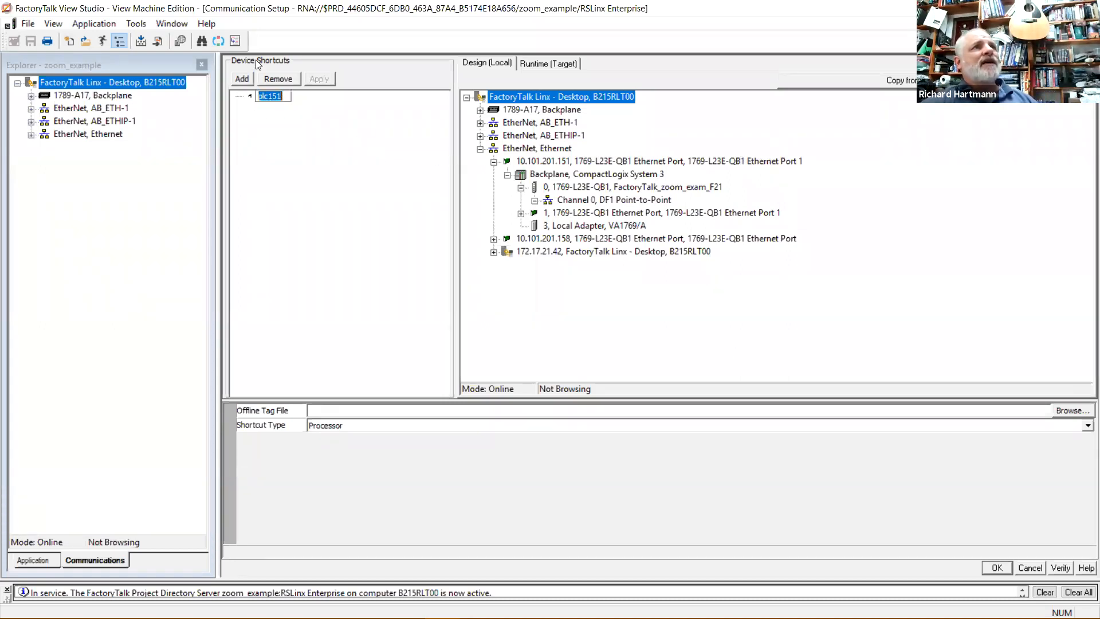
left_click(289, 110)
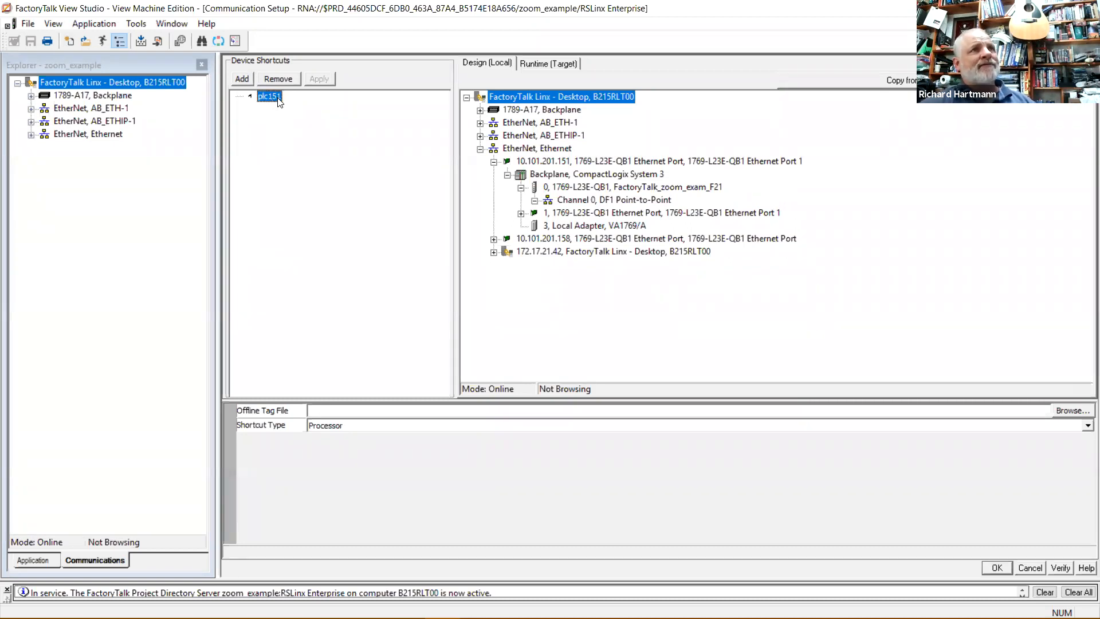
left_click(576, 188)
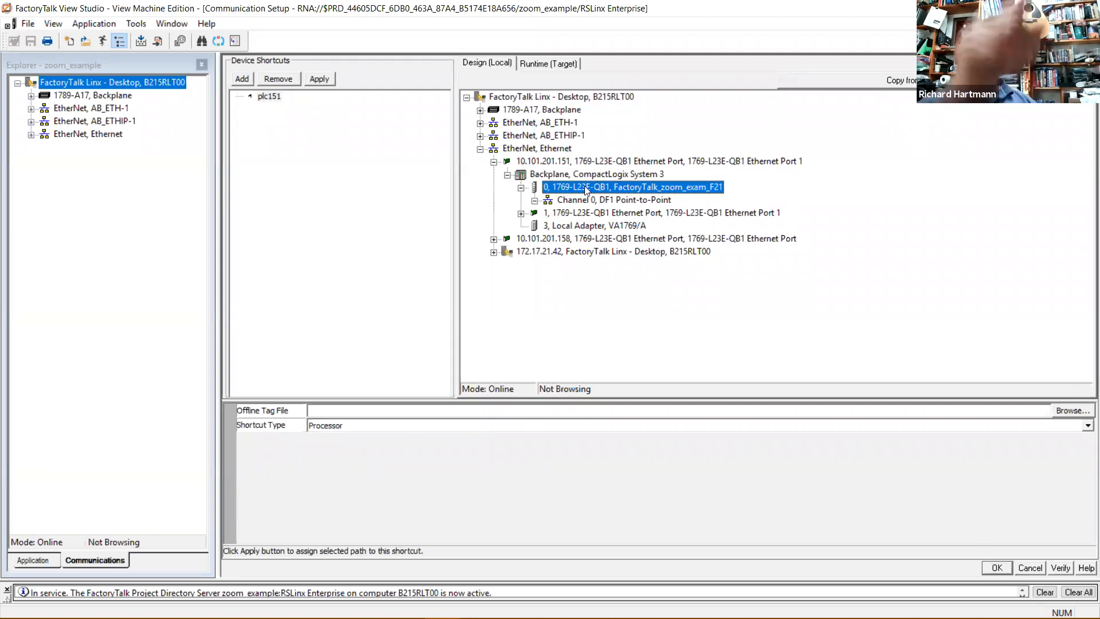
left_click(325, 79)
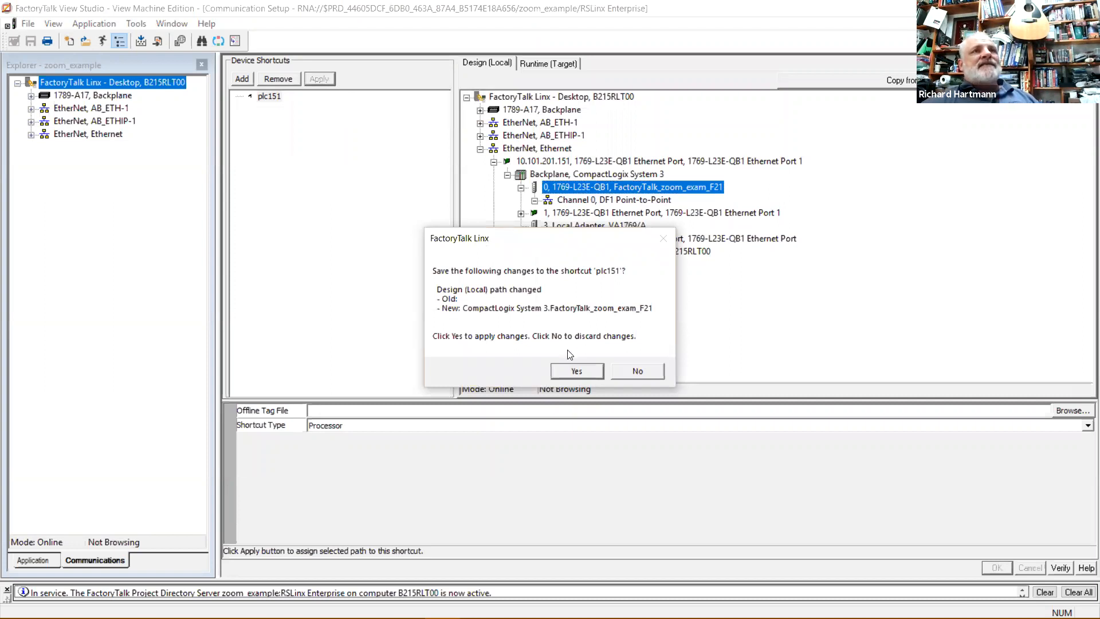
left_click(576, 372)
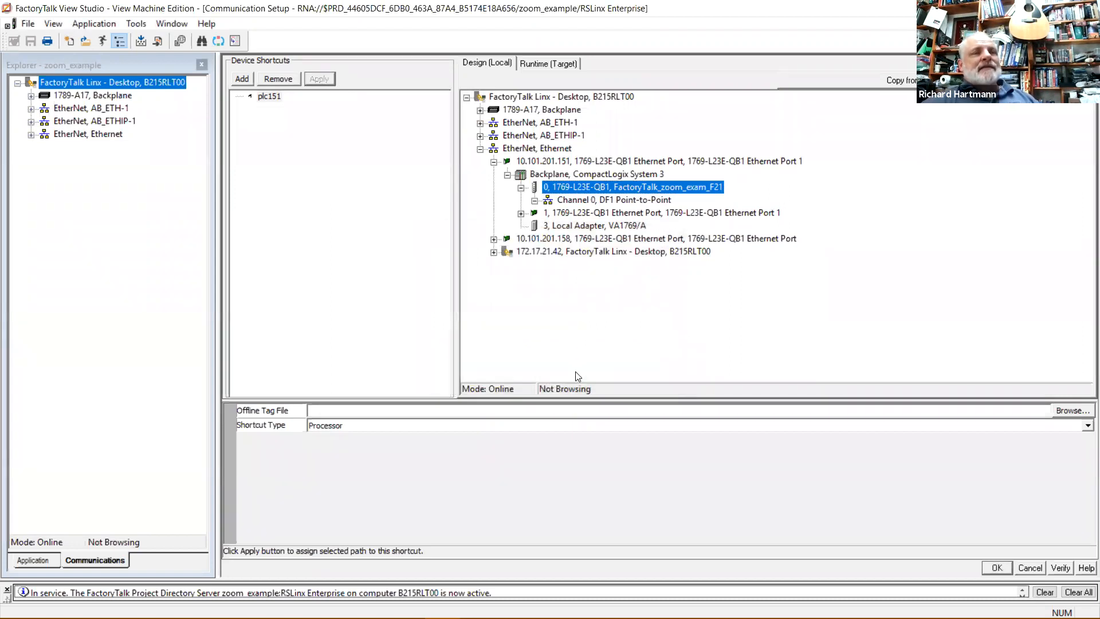
left_click(997, 568)
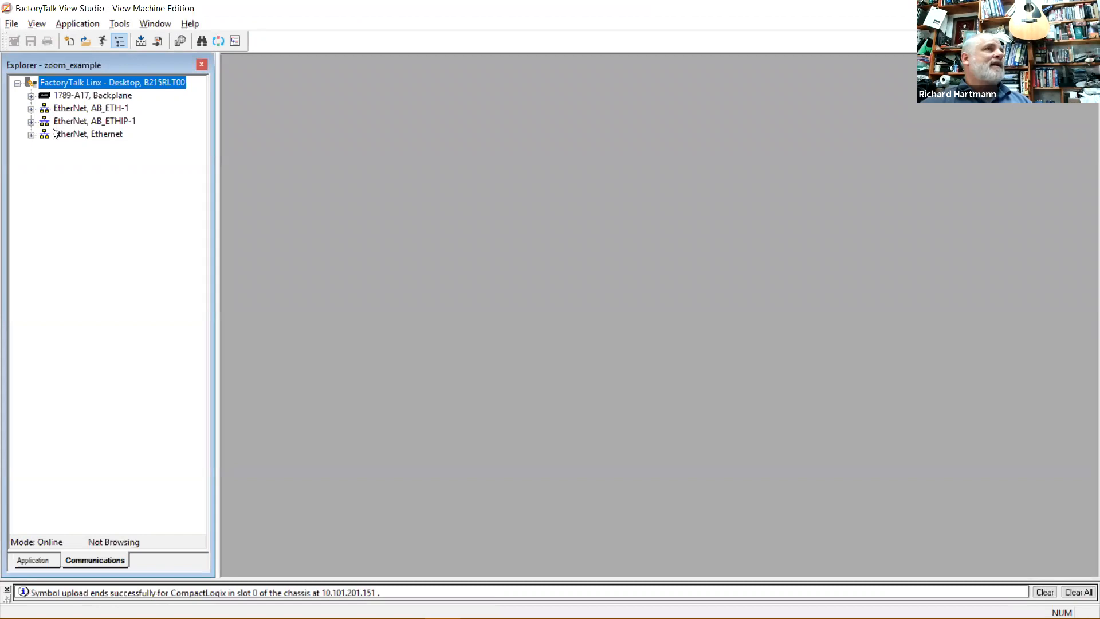
In the Application tree, expand Graphics > Displays and select [ALARM], [DIAGNOSTICS], [INFORMATION], then MAIN.
left_click(31, 561)
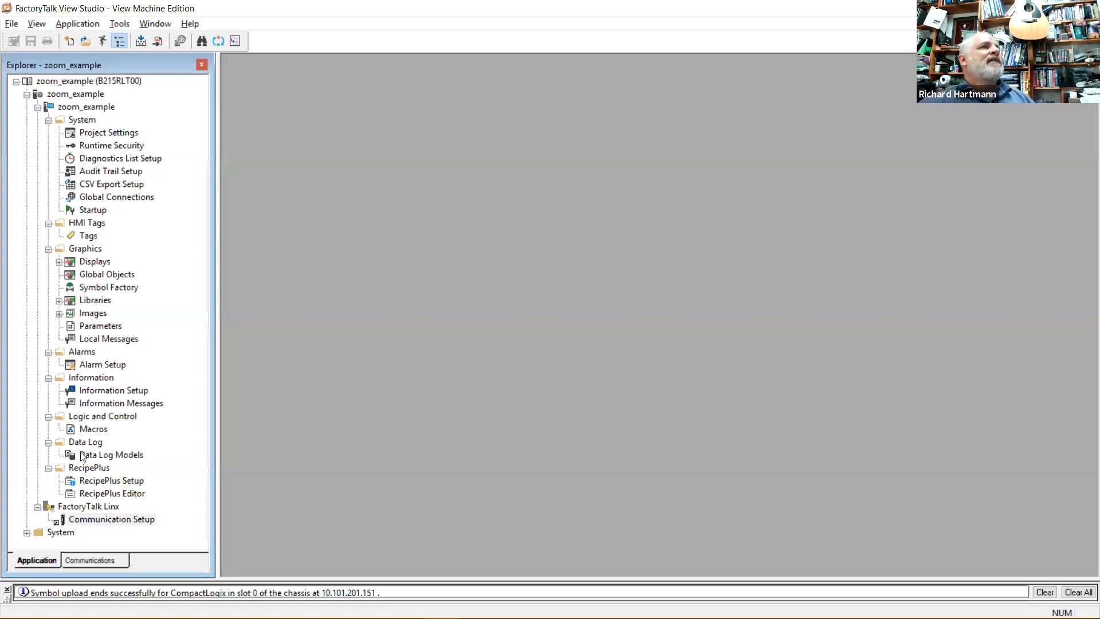
left_click(85, 250)
left_click(94, 263)
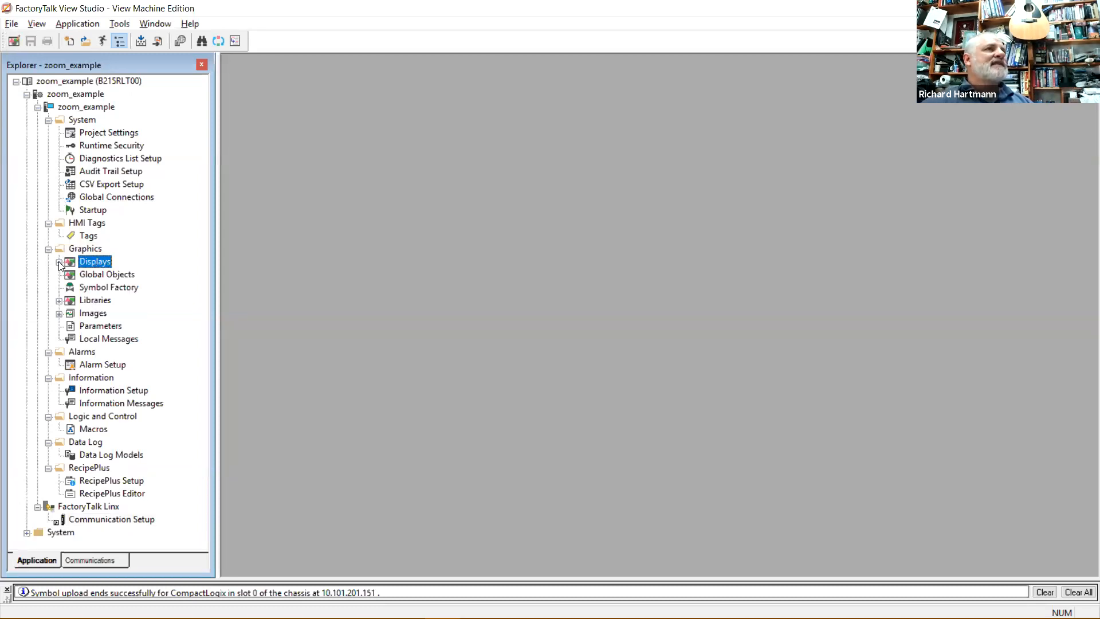
left_click(59, 262)
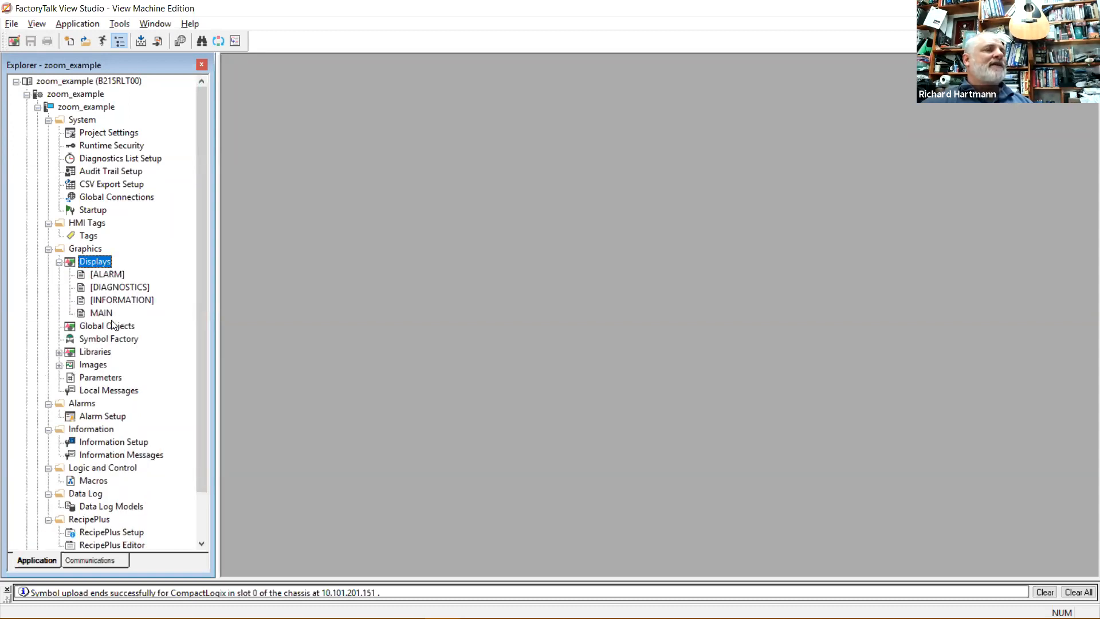
left_click(122, 274)
left_click(123, 288)
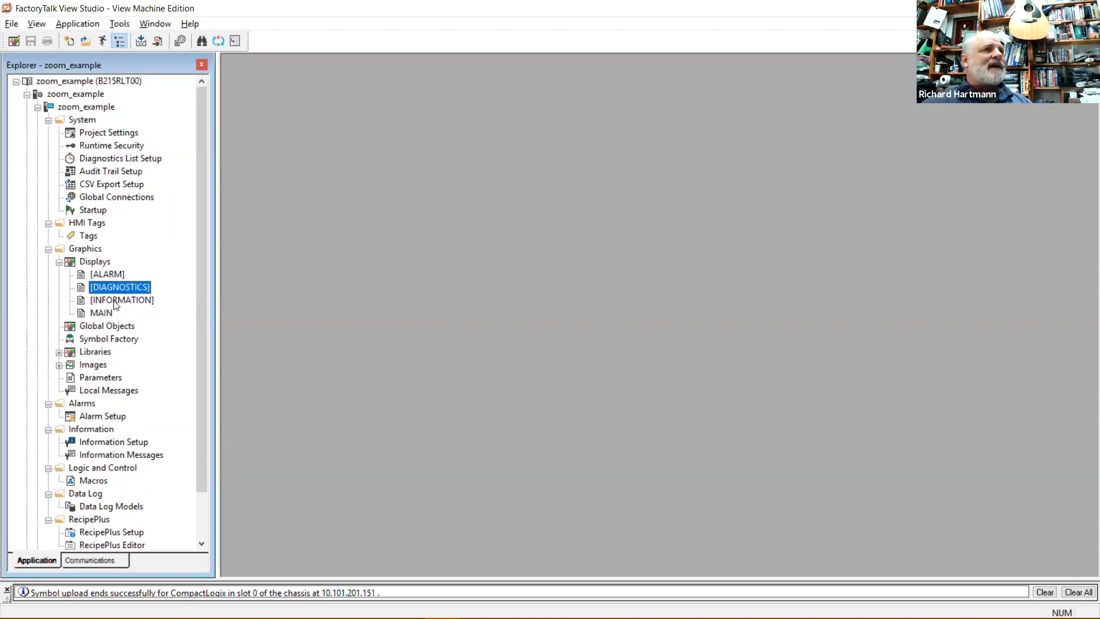
left_click(115, 300)
left_click(106, 314)
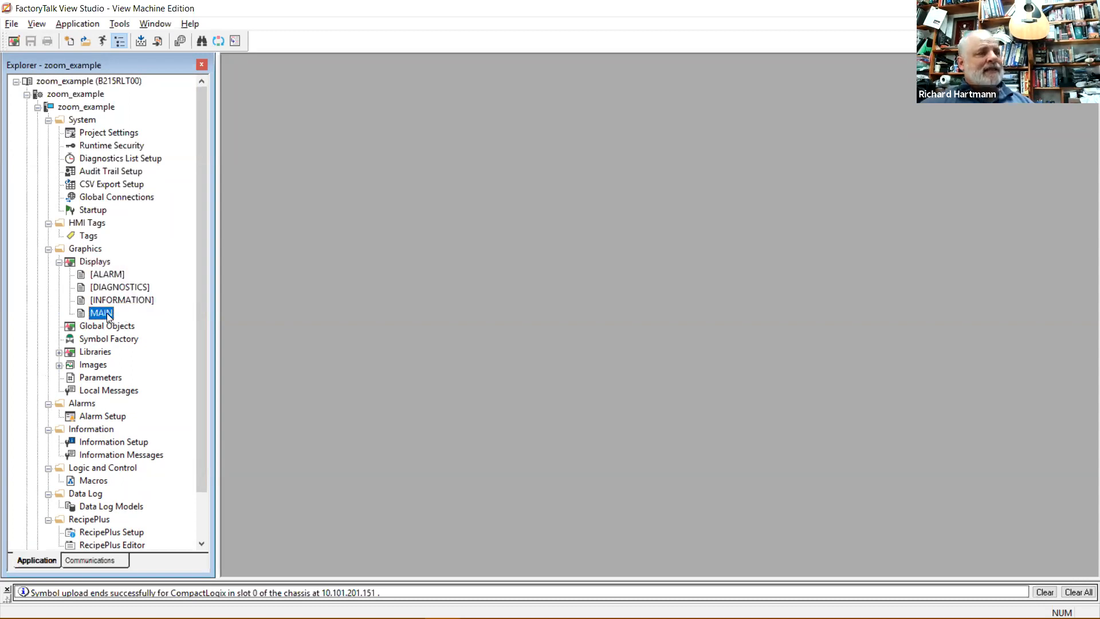
Open the MAIN display and draw a momentary push button near its upper left.
double_click(108, 314)
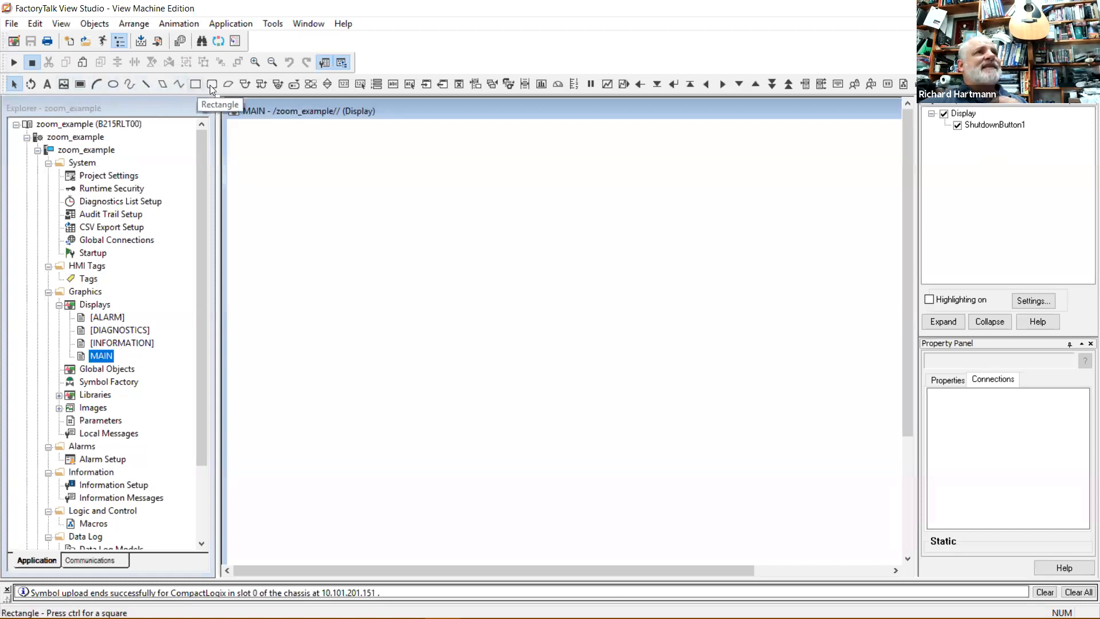
left_click(244, 85)
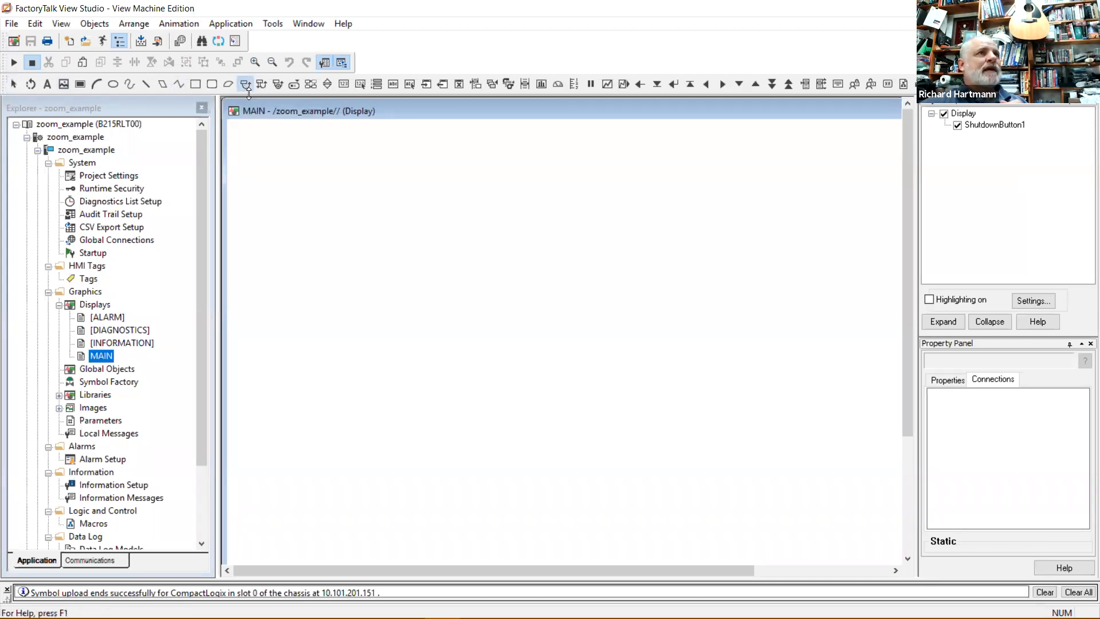
left_click_drag(285, 180, 344, 249)
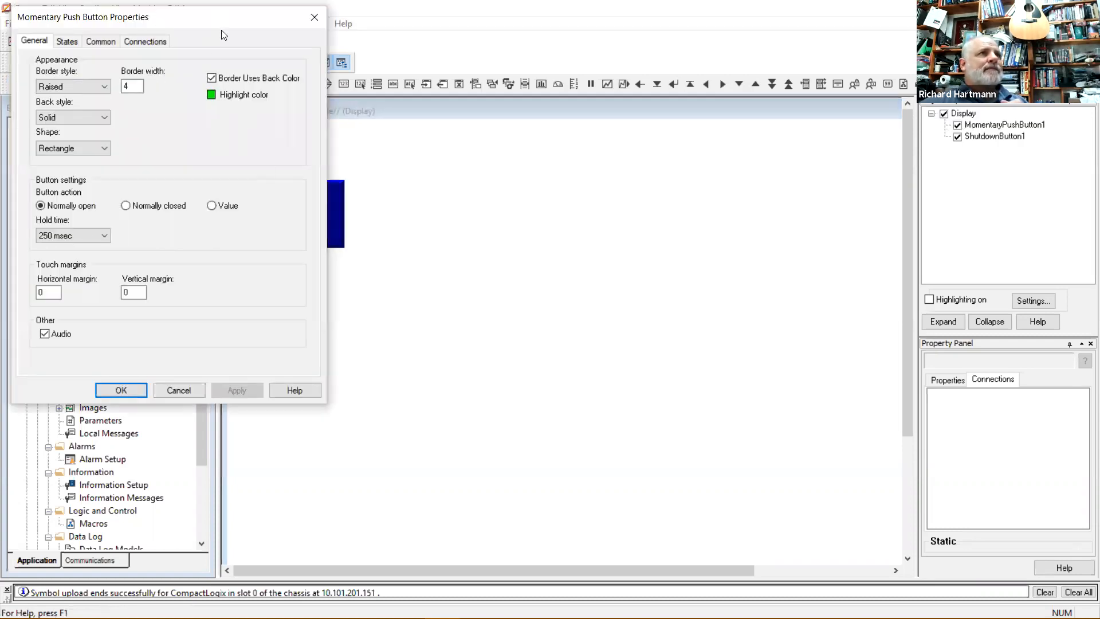
Give the push button a Circle shape, apply it, and make the button normally closed.
left_click_drag(221, 29, 628, 84)
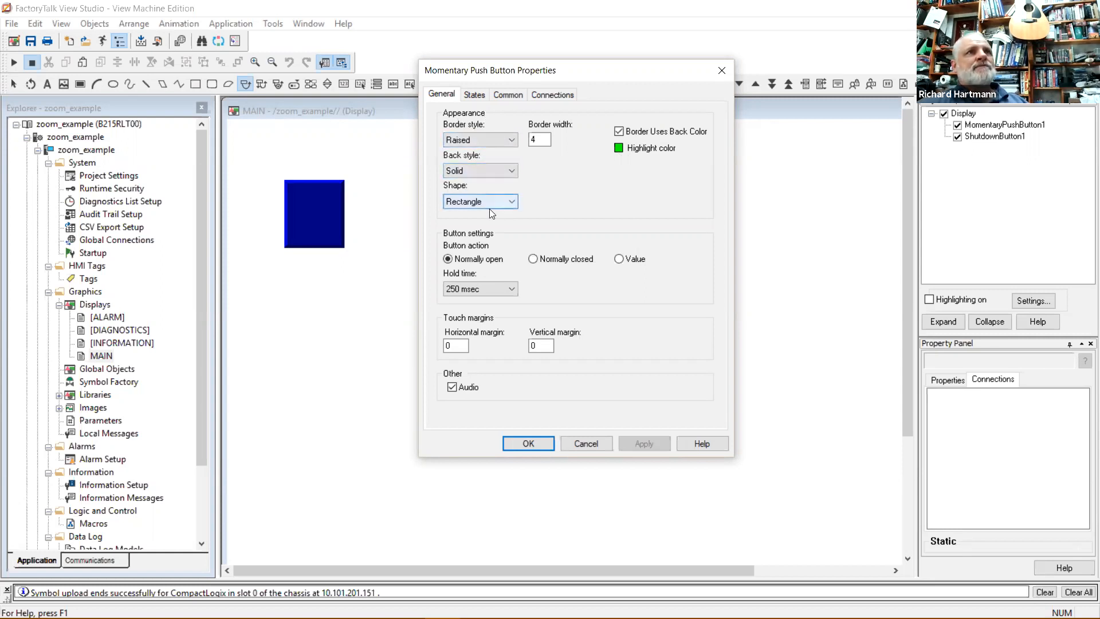
left_click(509, 202)
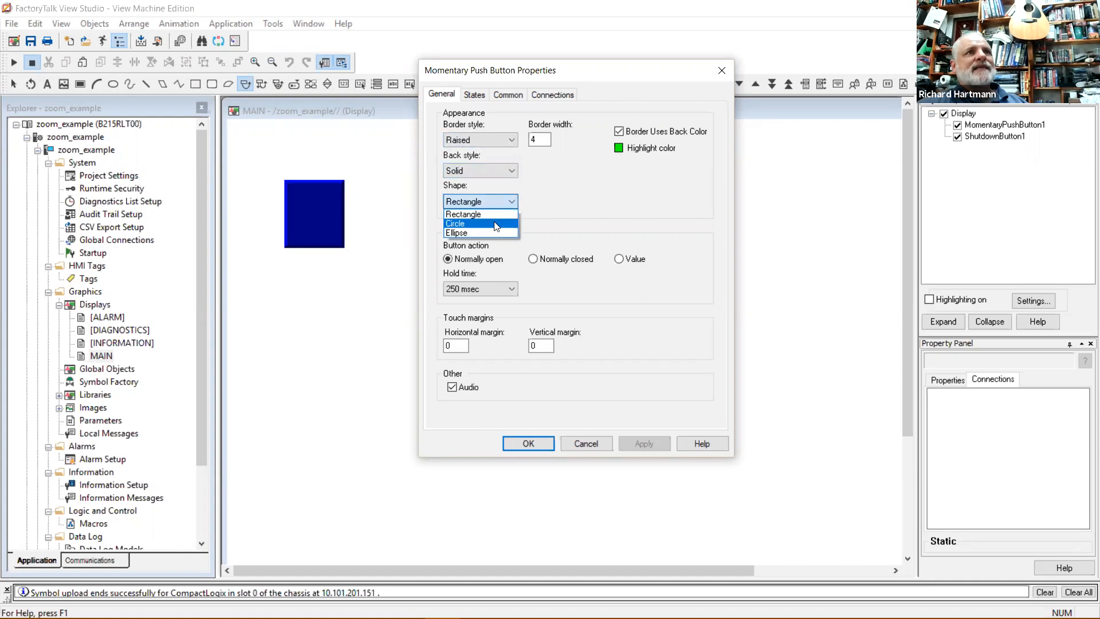
left_click(496, 224)
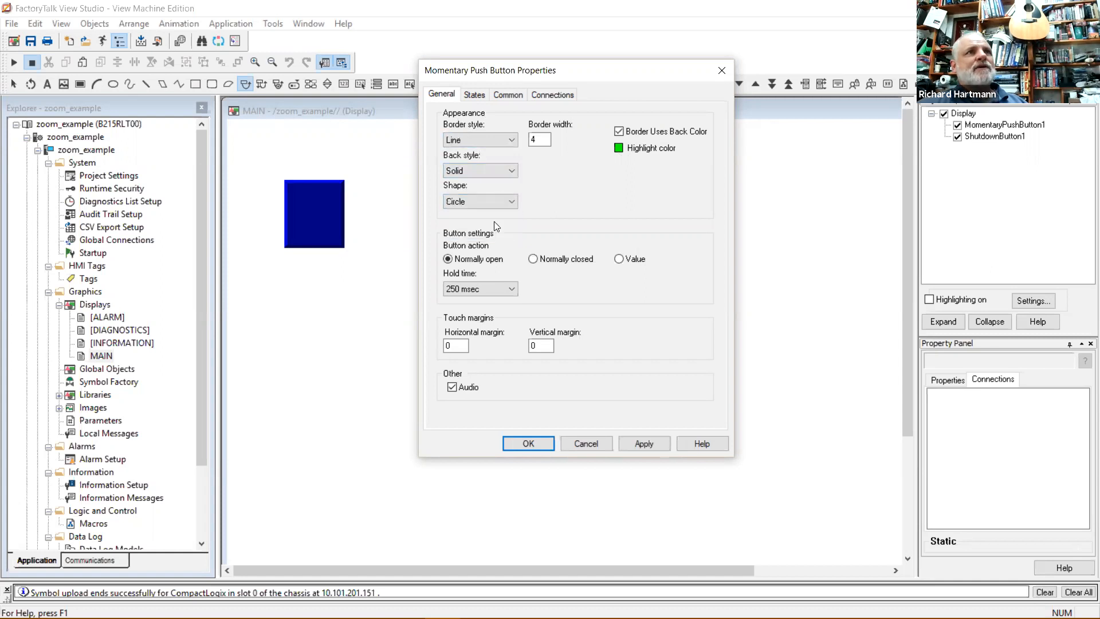
left_click(643, 442)
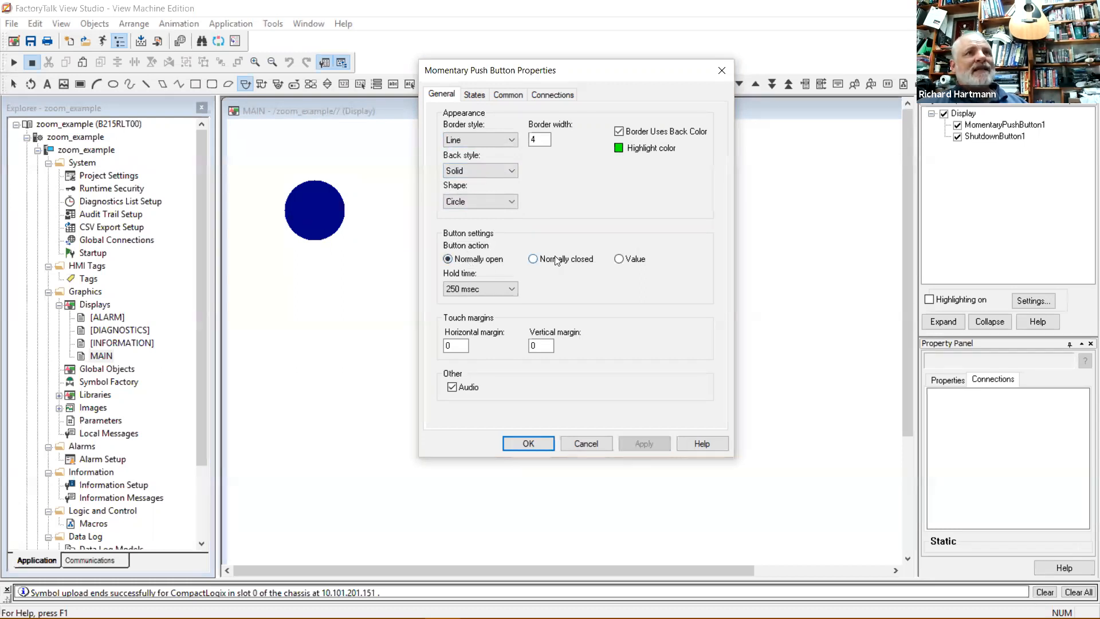
left_click(537, 259)
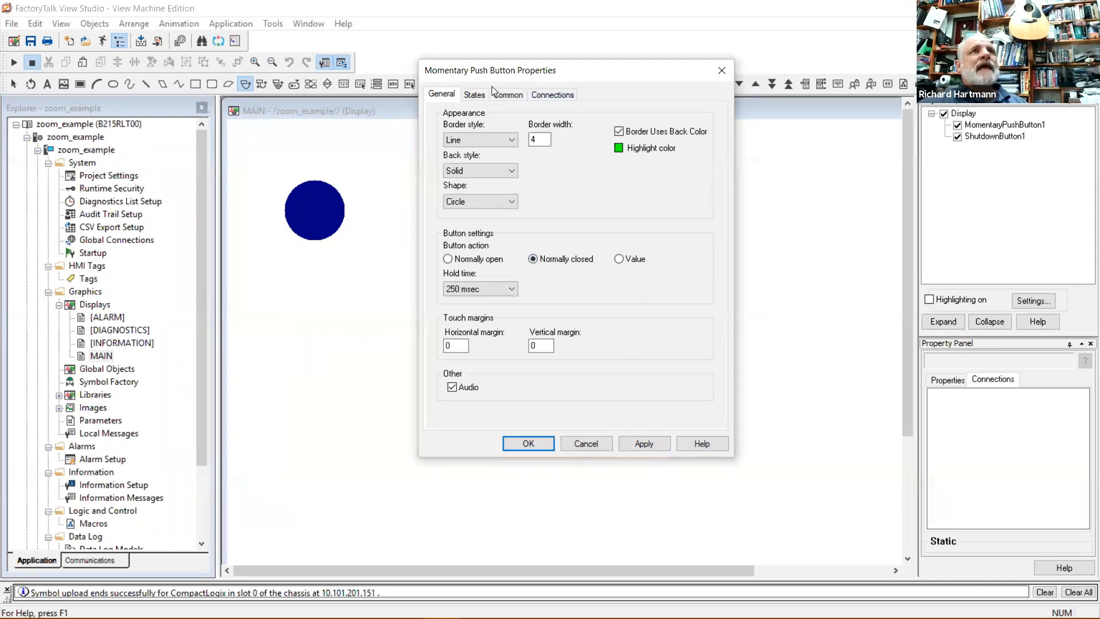
left_click(475, 97)
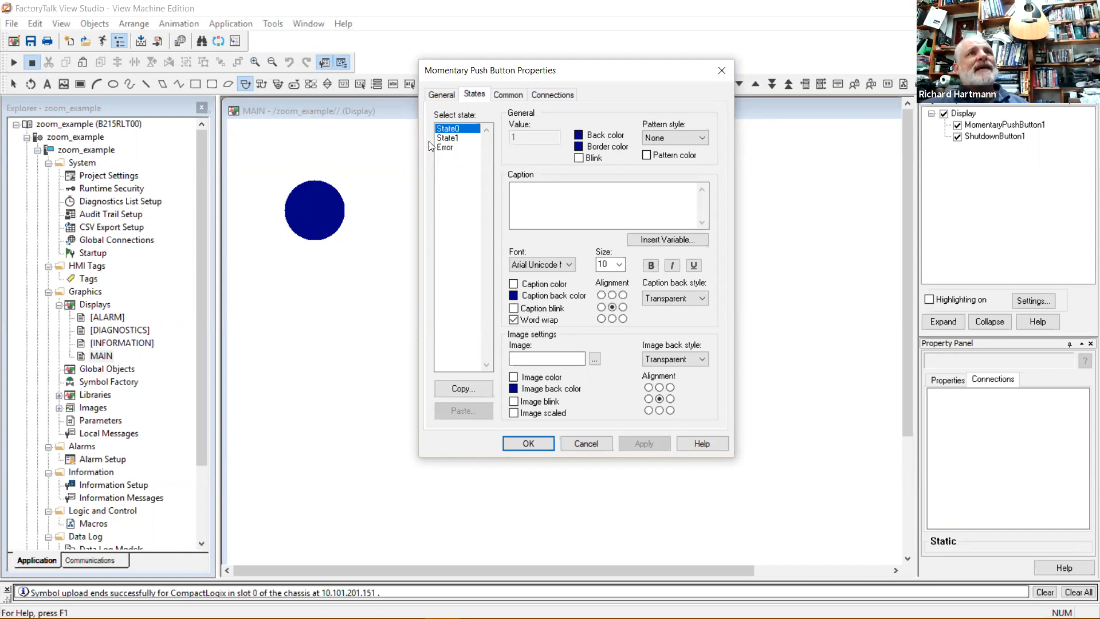
Pick State0 back and border colours, then make State1's background orange.
left_click(579, 135)
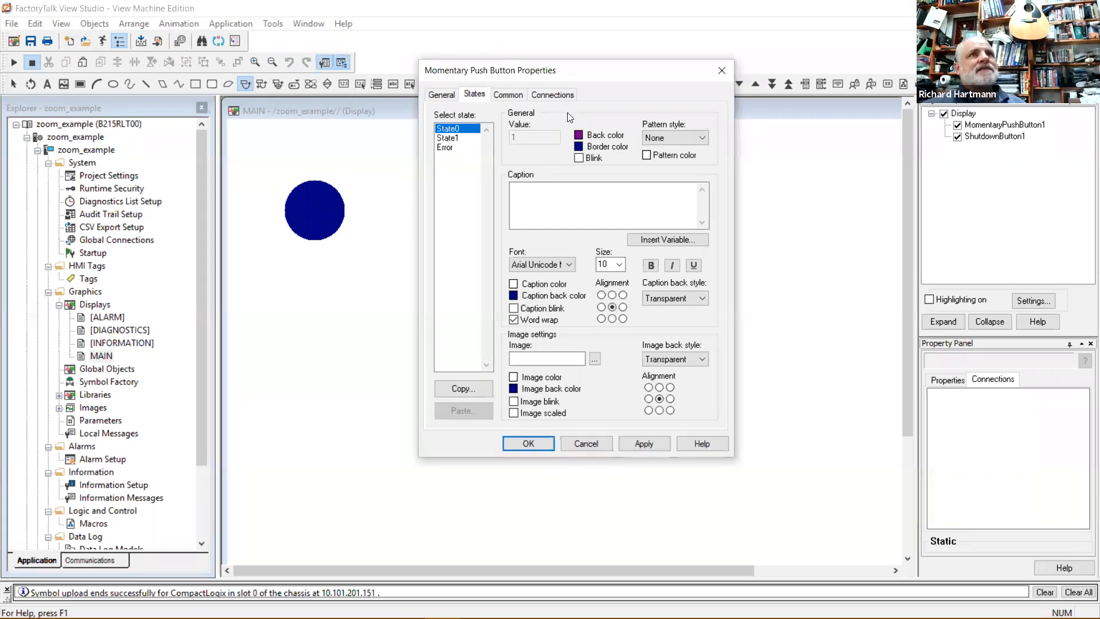
left_click(579, 148)
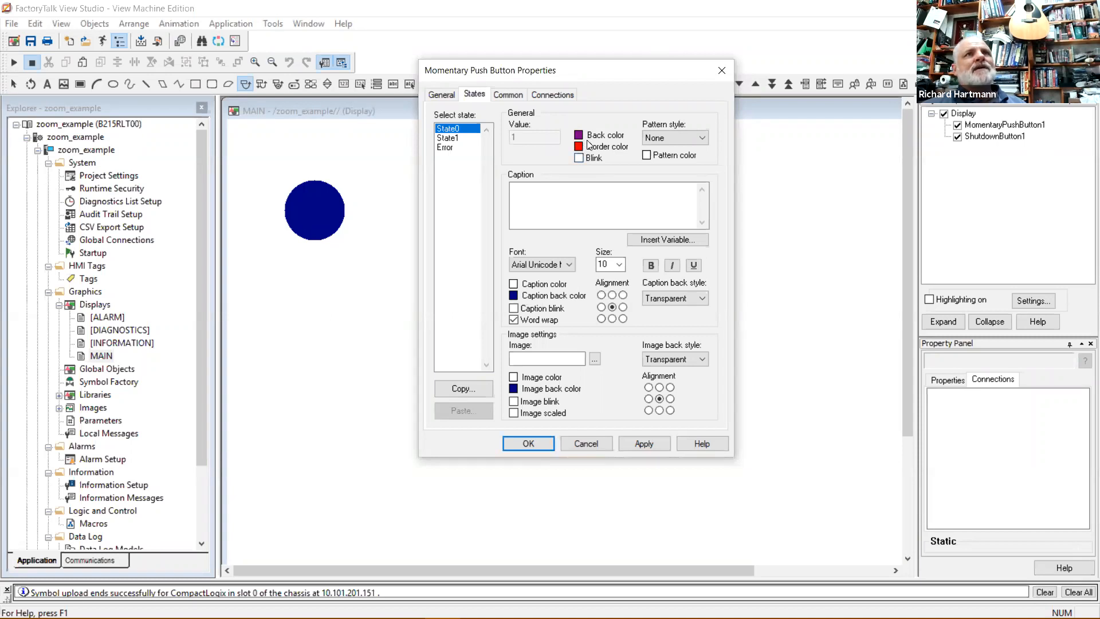
left_click(456, 138)
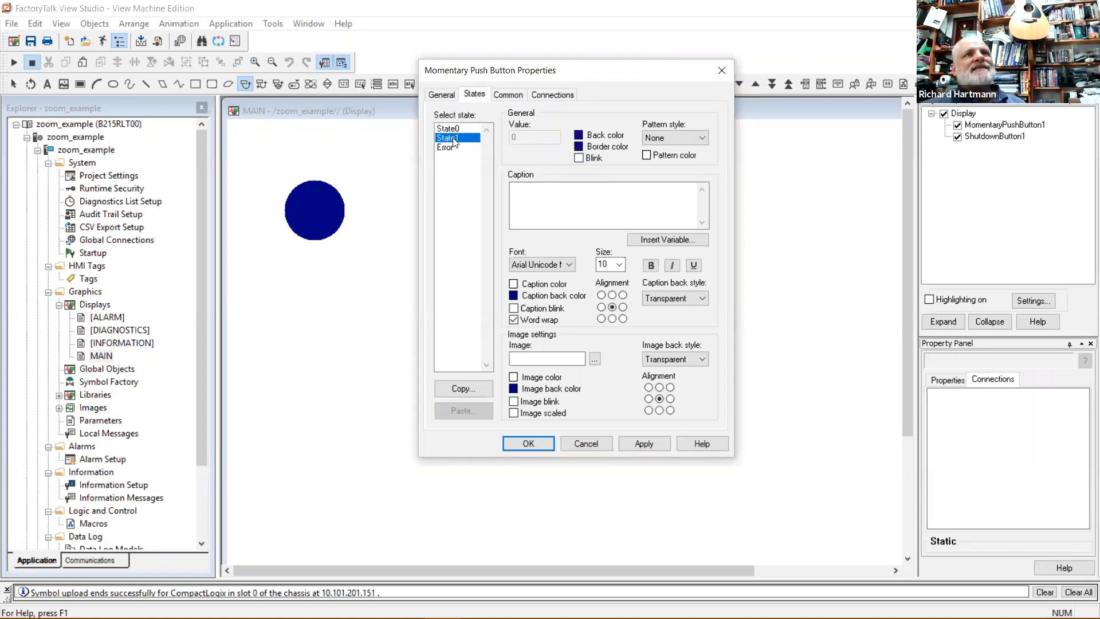
left_click(578, 138)
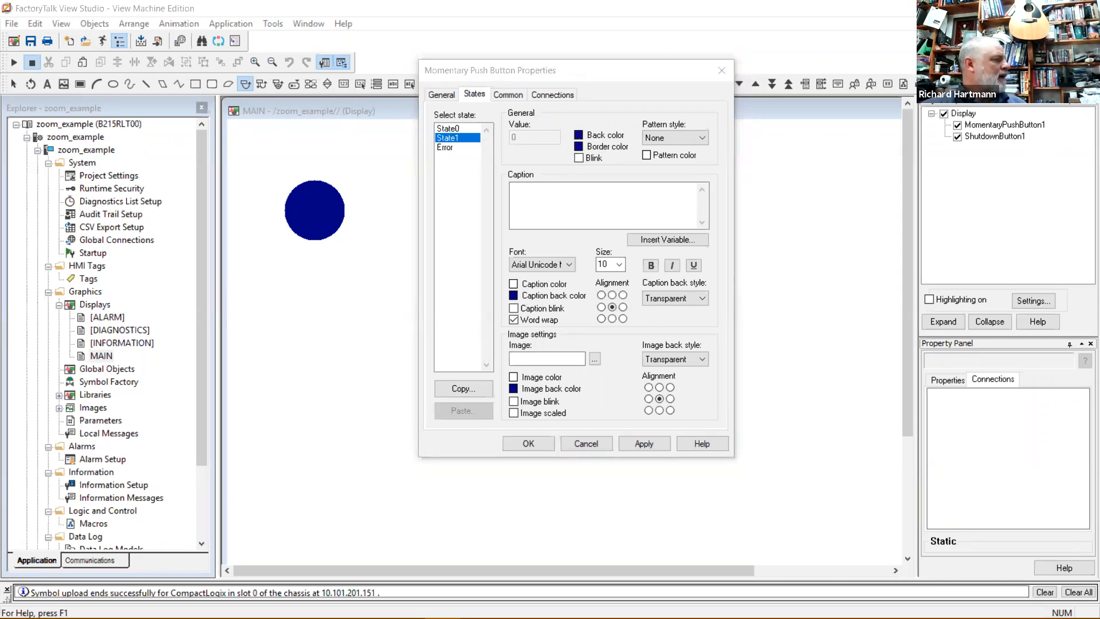
left_click(43, 174)
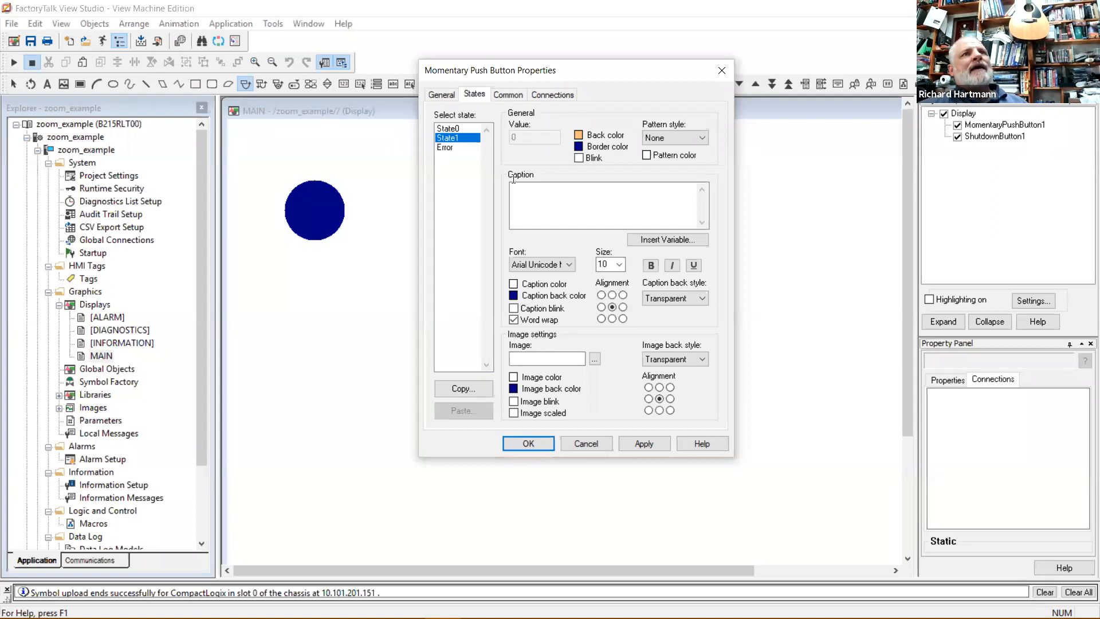
Caption State1 'Virtual Stop' at font size 12 and apply the changes.
left_click(555, 199)
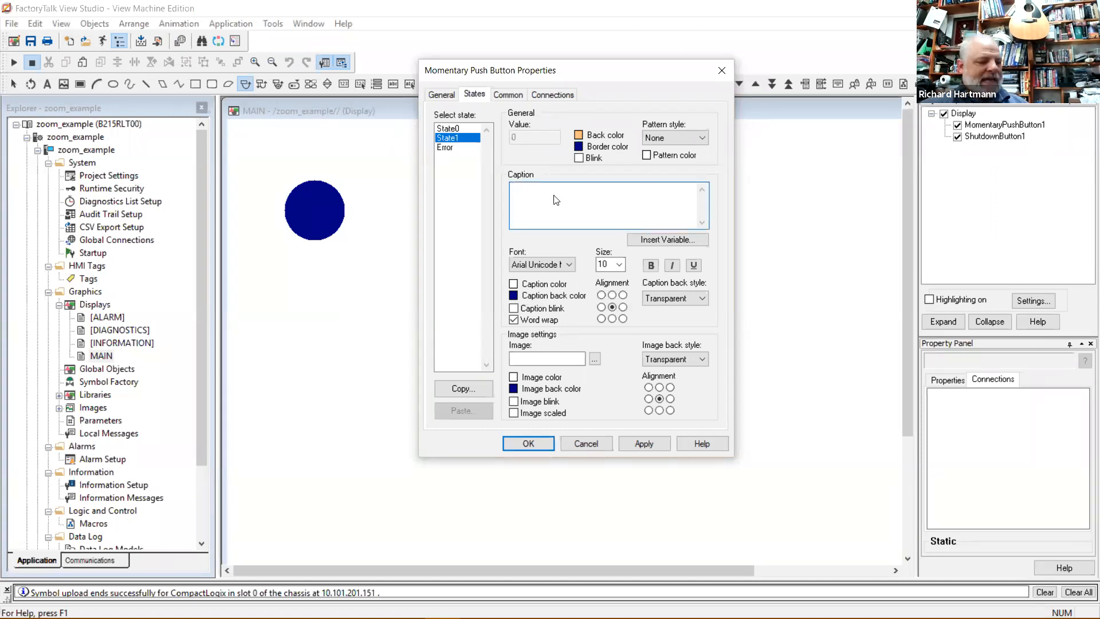
type("S")
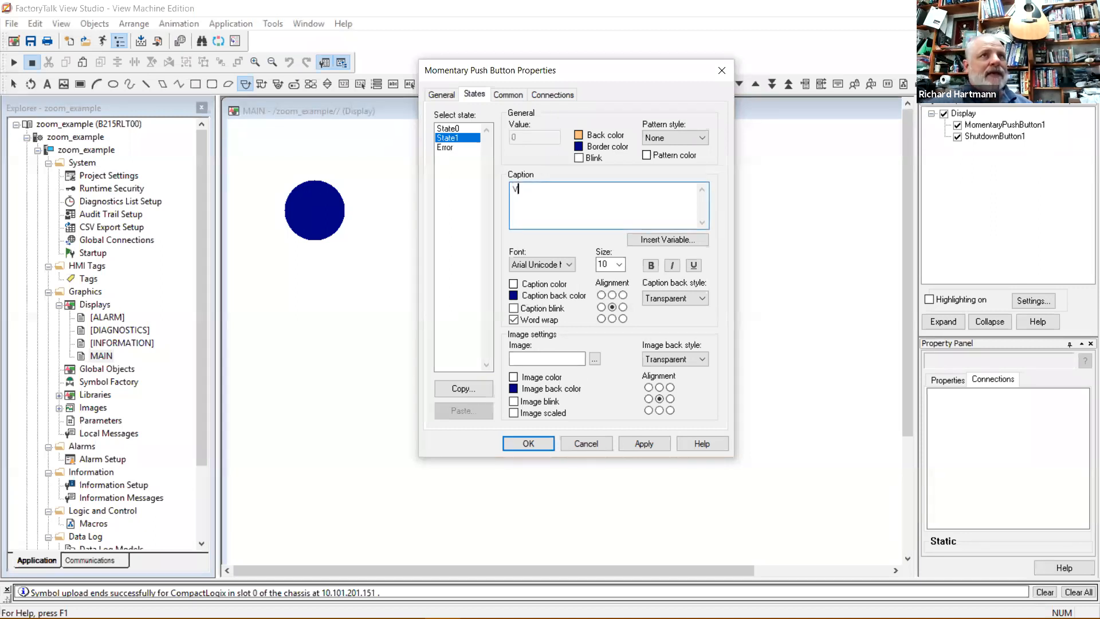
type("r")
type("ir")
type("tual Stop")
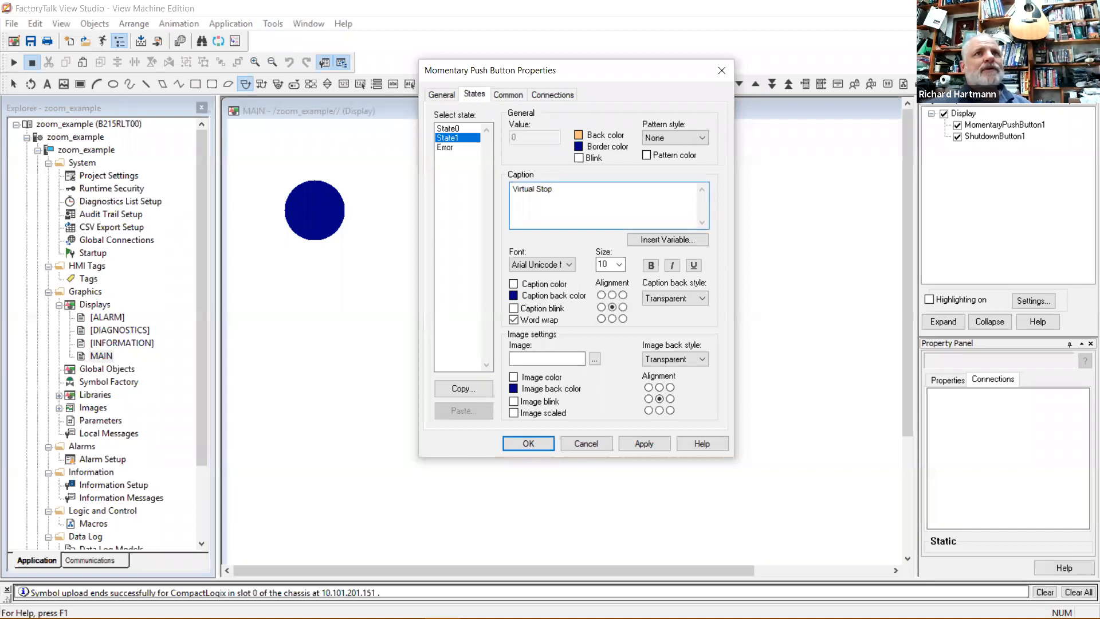
left_click(618, 264)
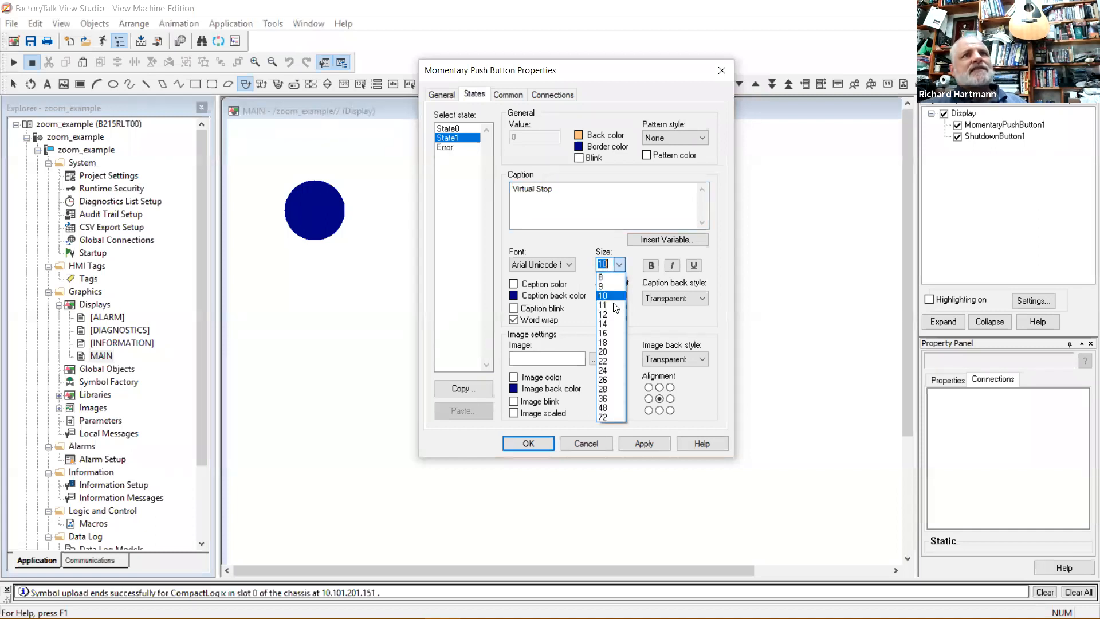
left_click(611, 315)
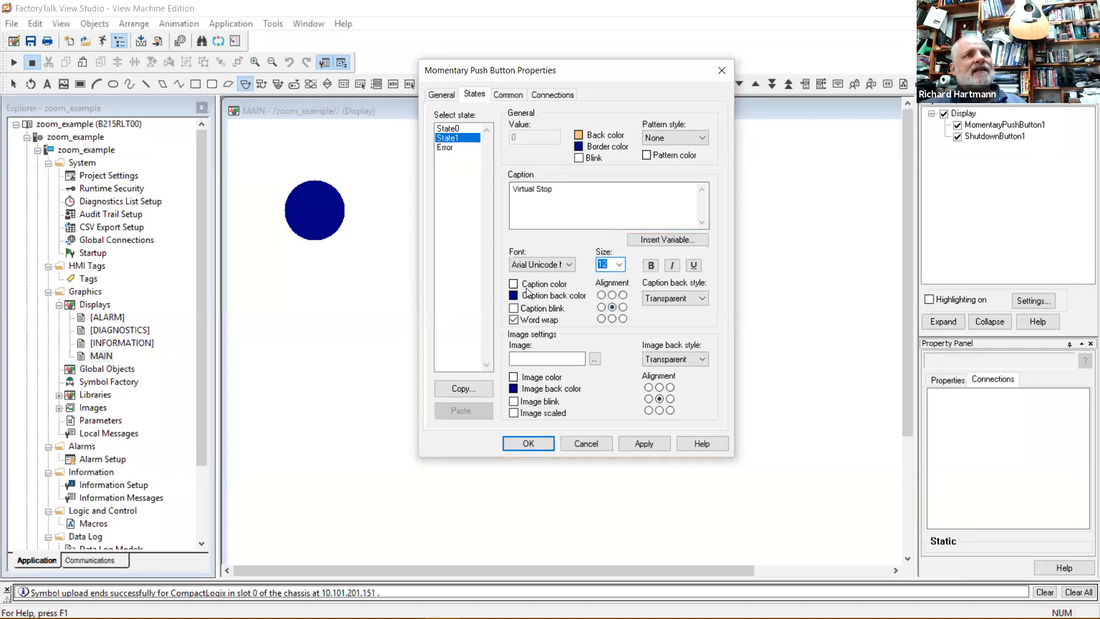
left_click(547, 227)
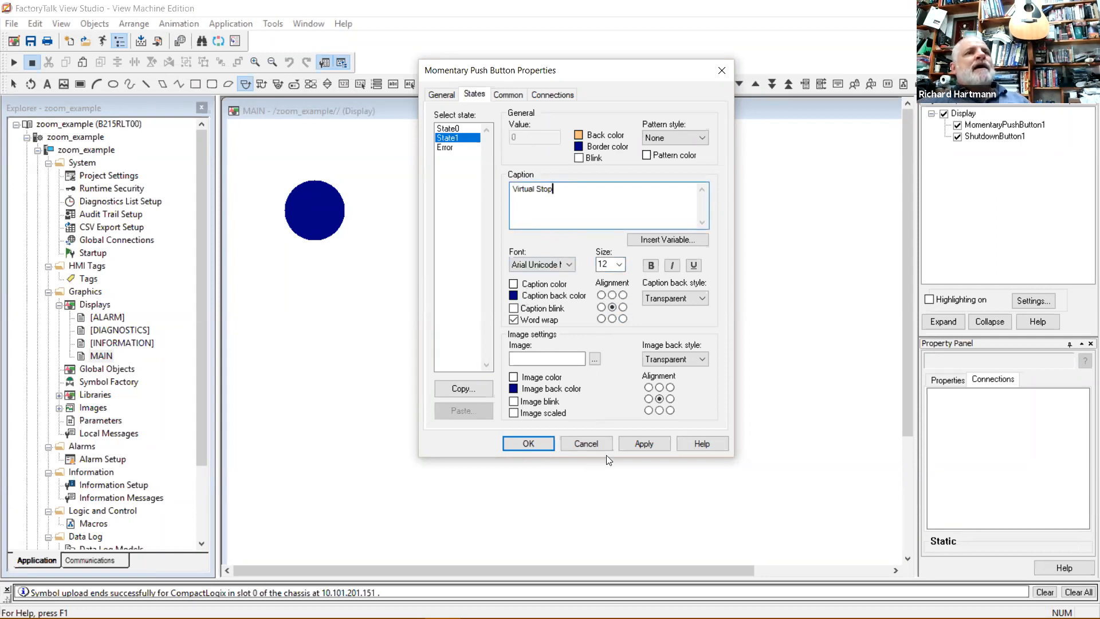
left_click(644, 444)
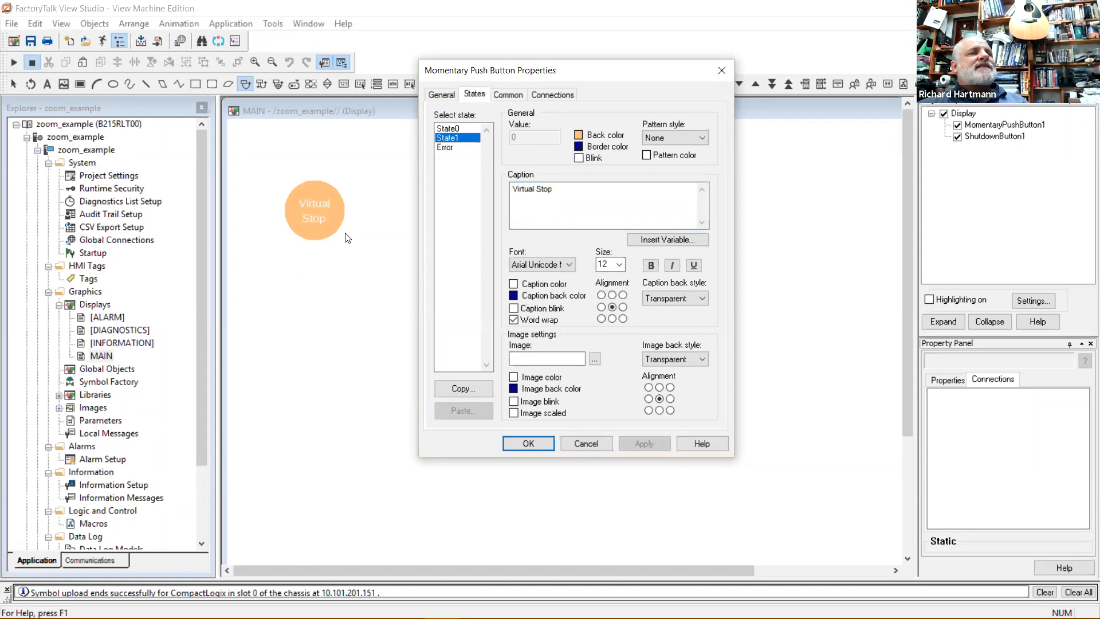
left_click(551, 94)
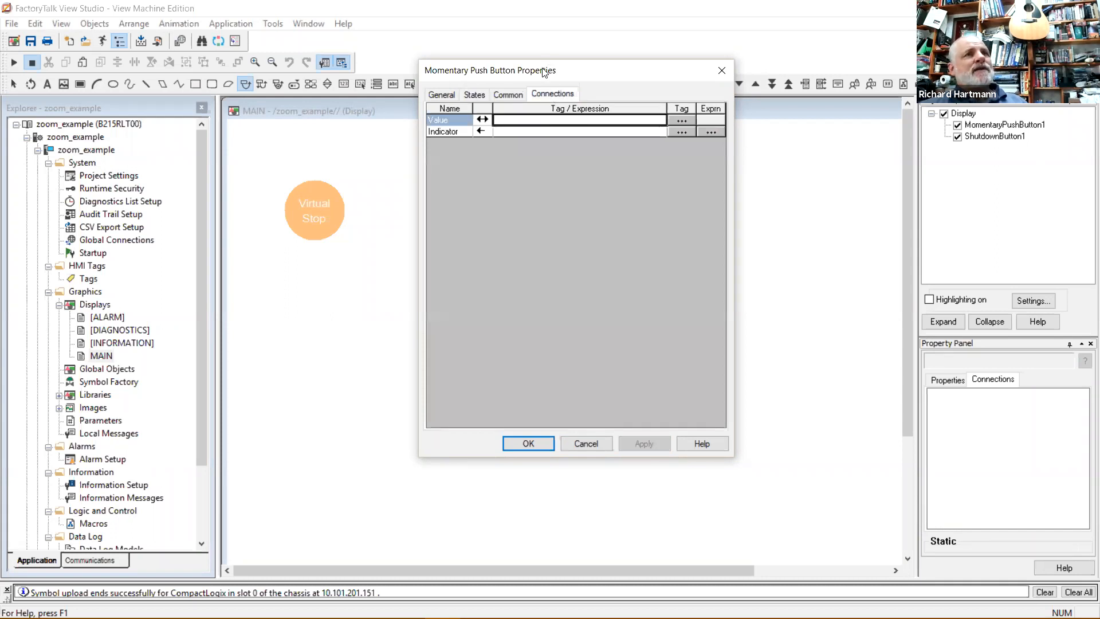
Move the properties window aside and browse tags for the button's Value connection.
left_click_drag(543, 72, 486, 88)
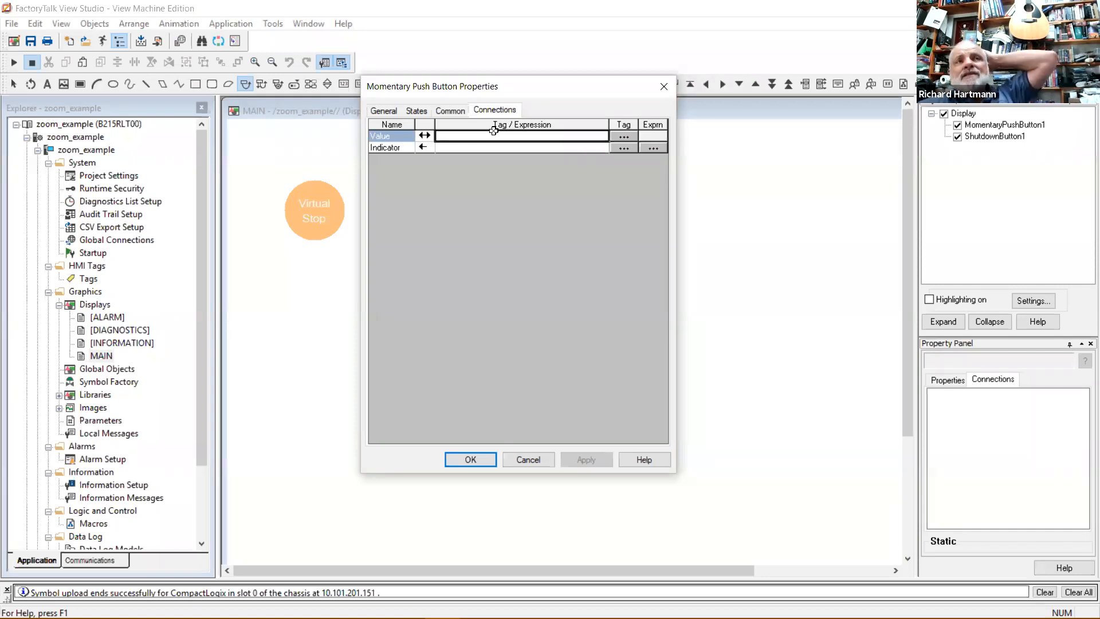
left_click(623, 138)
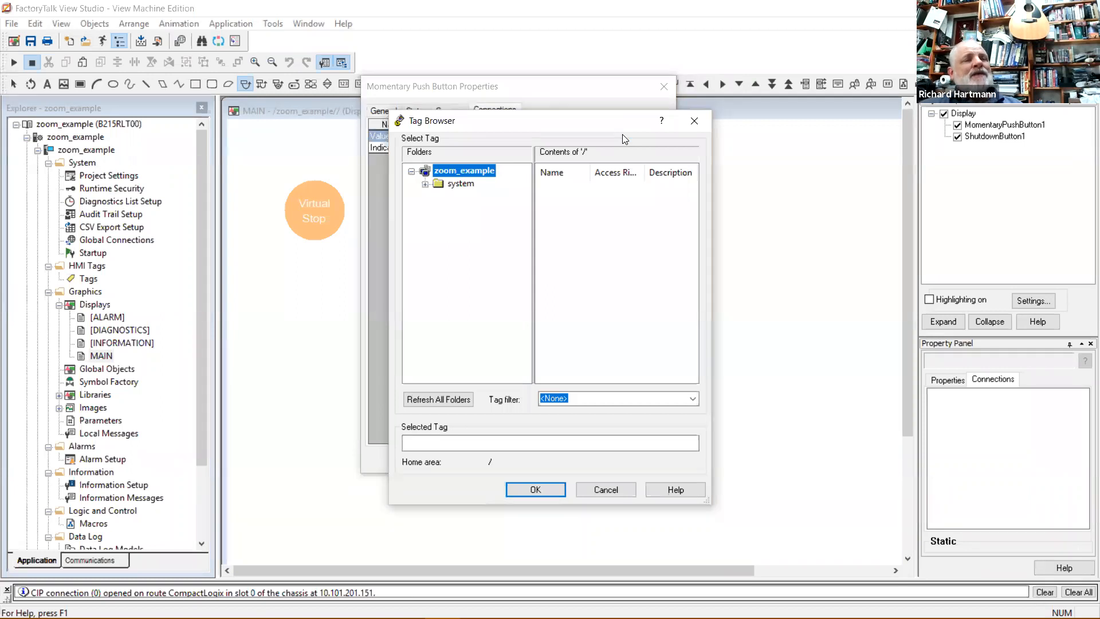
Widen the tag name column and collapse the project's tag folder tree.
left_click(450, 184)
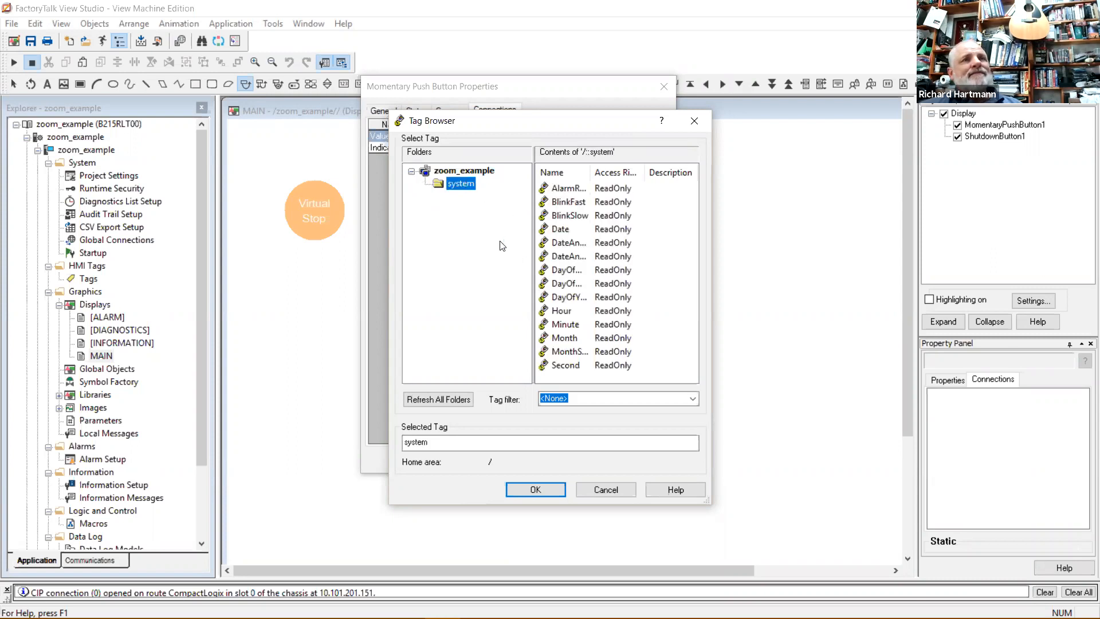
left_click_drag(591, 171, 632, 171)
left_click_drag(691, 205, 691, 290)
left_click_drag(690, 246, 690, 189)
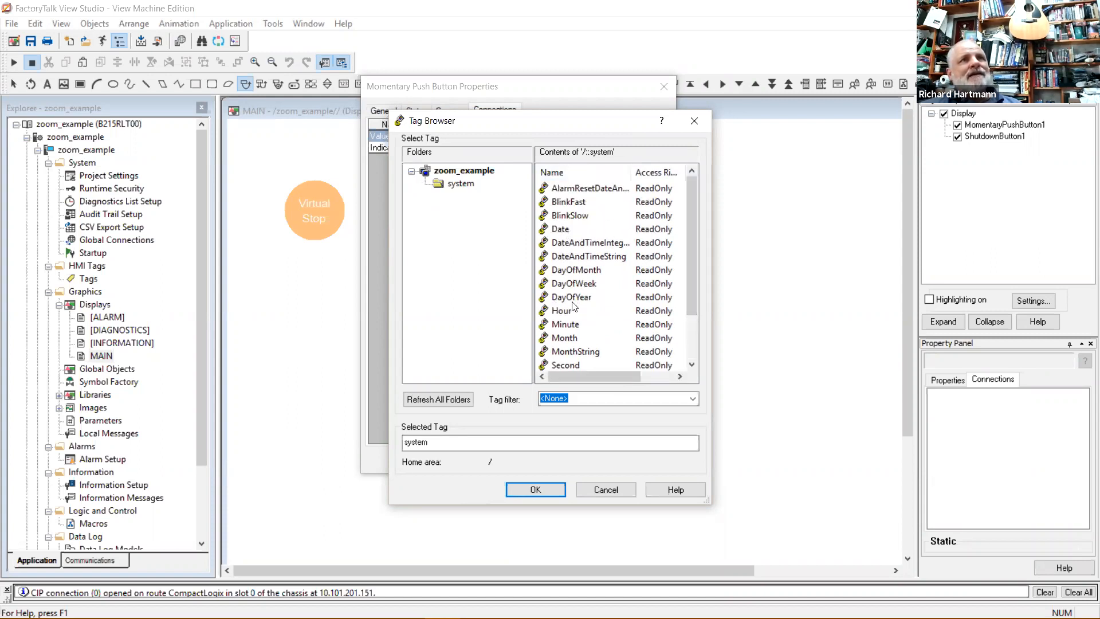
left_click(411, 172)
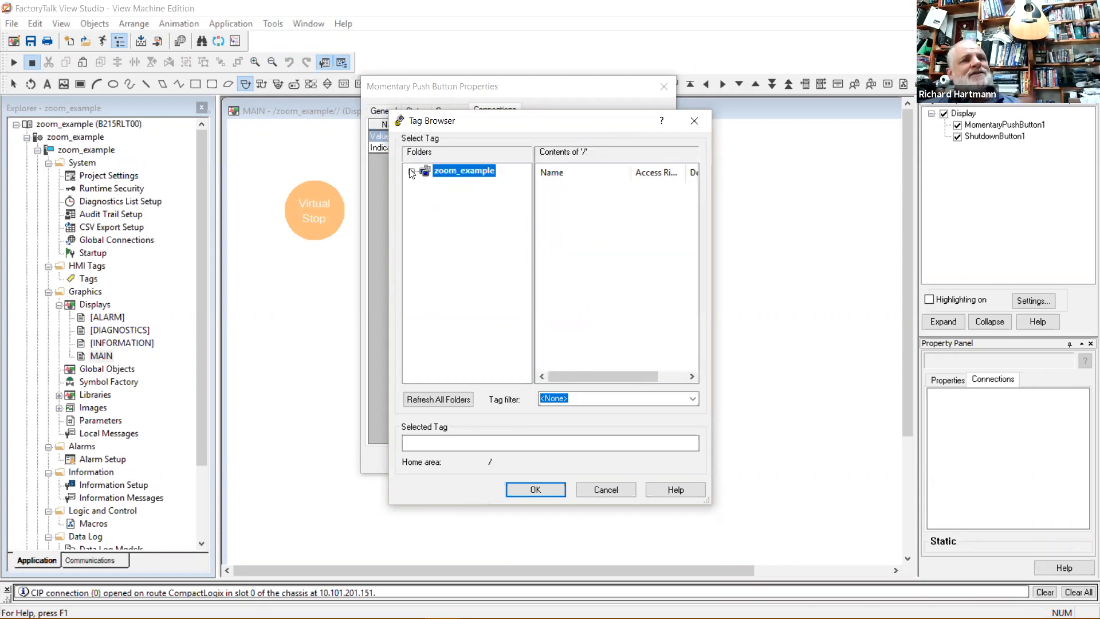
Refresh all folders, then expand plc151 and its Online folder to show Local and Program:MainProgram.
left_click(439, 400)
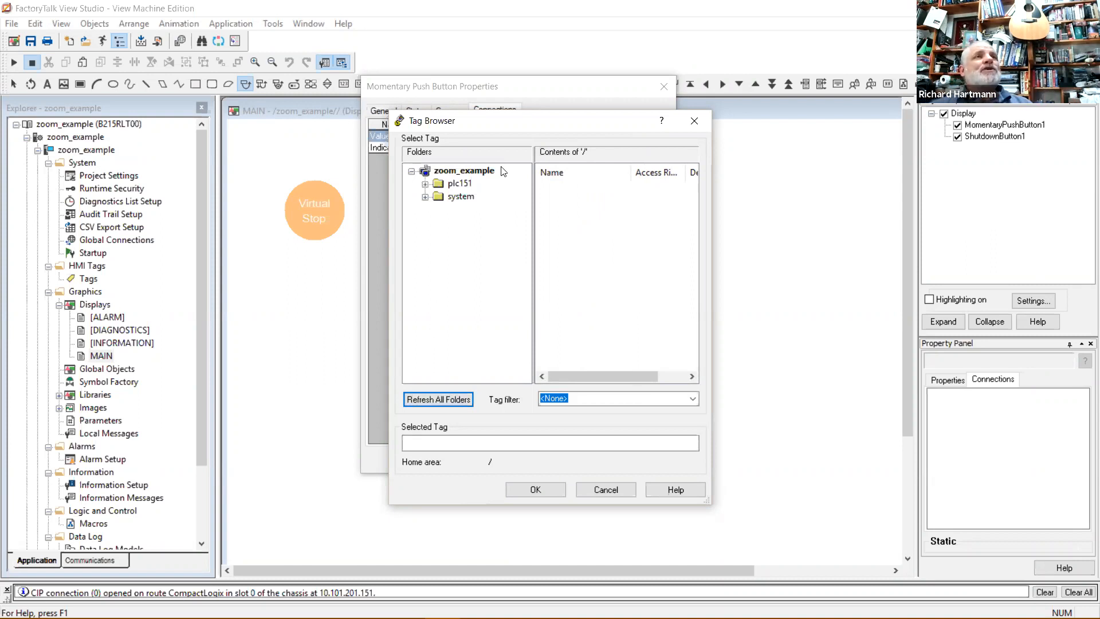
left_click(456, 185)
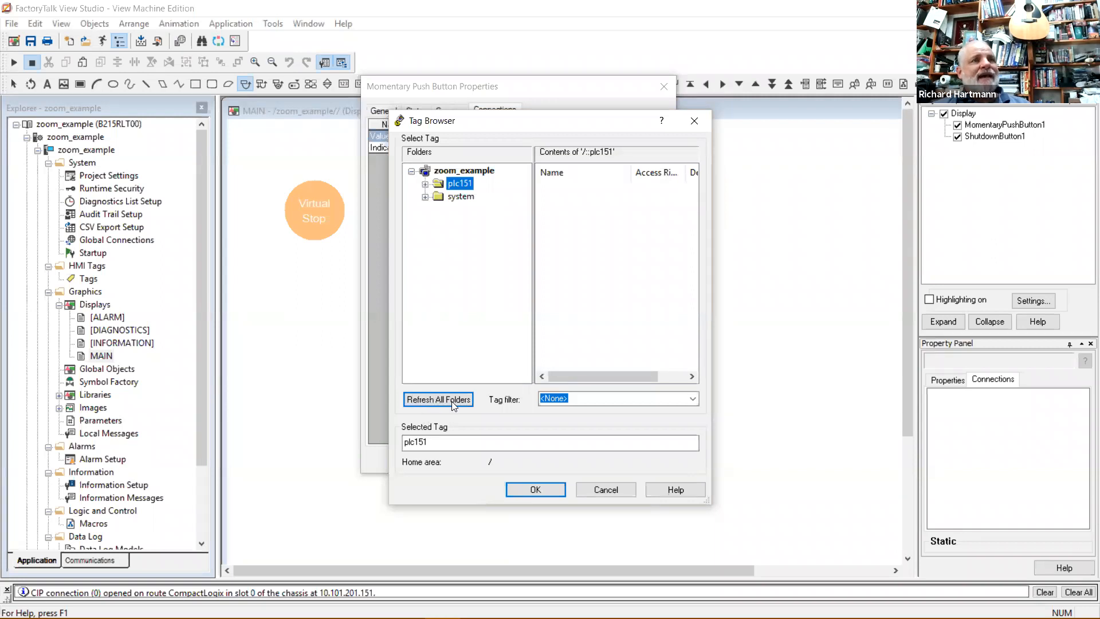
left_click(425, 184)
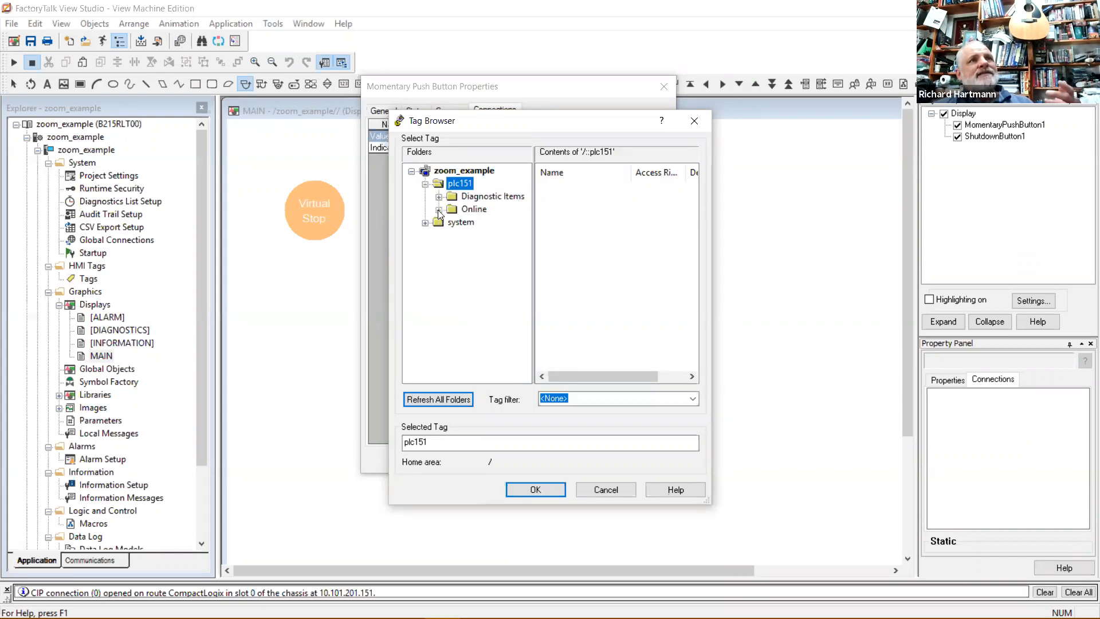
left_click(438, 209)
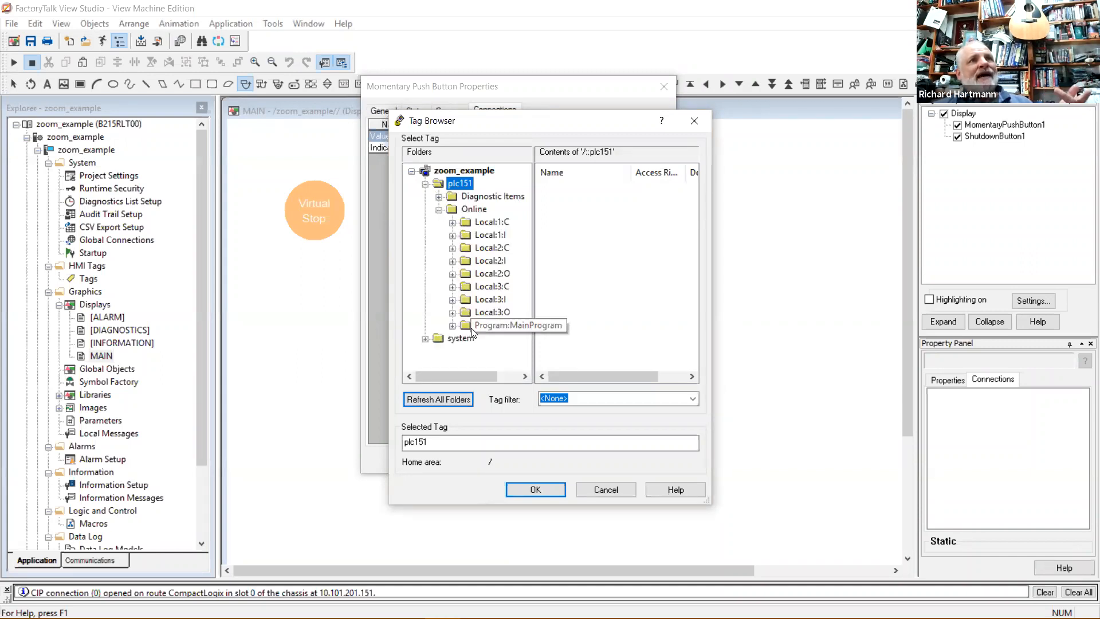
double_click(474, 211)
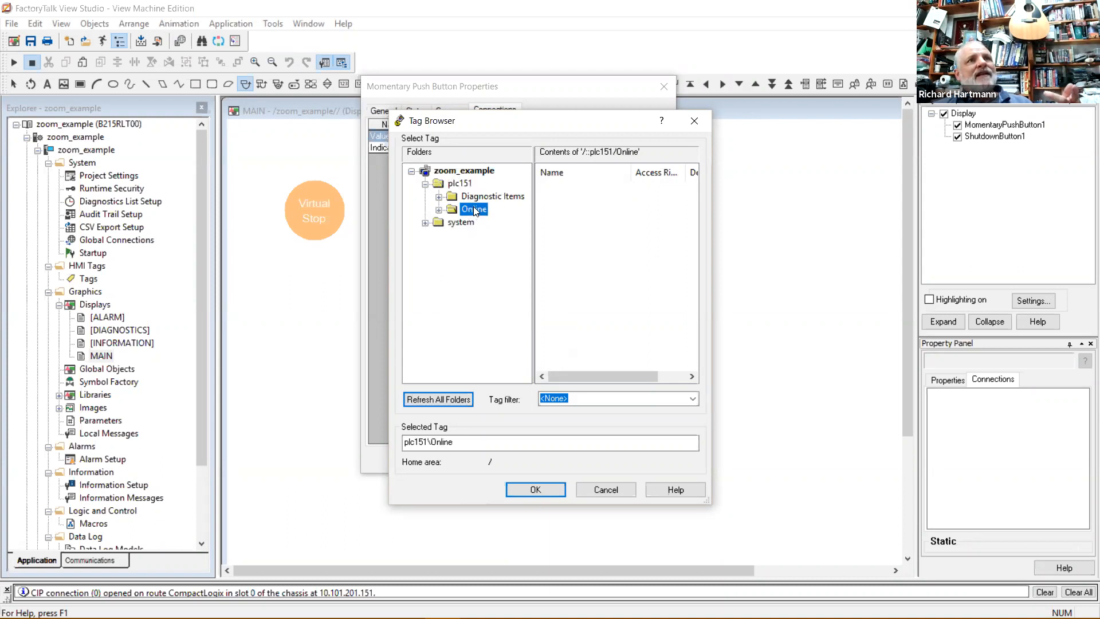
left_click(439, 209)
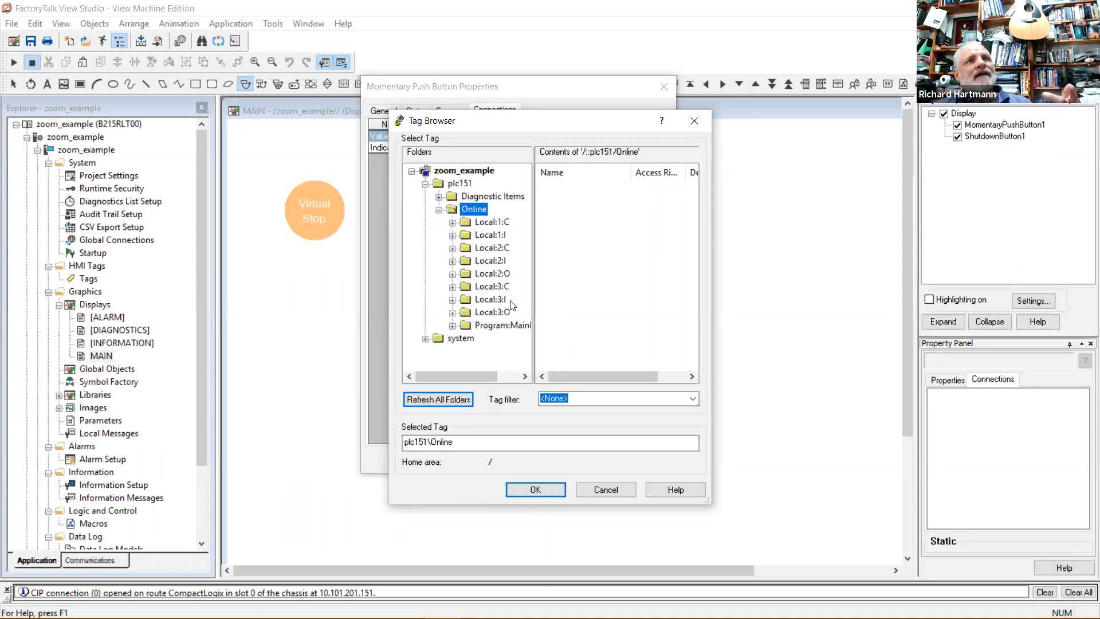
Pick the virtStop tag under Program:MainProgram as the button's Value connection.
double_click(479, 325)
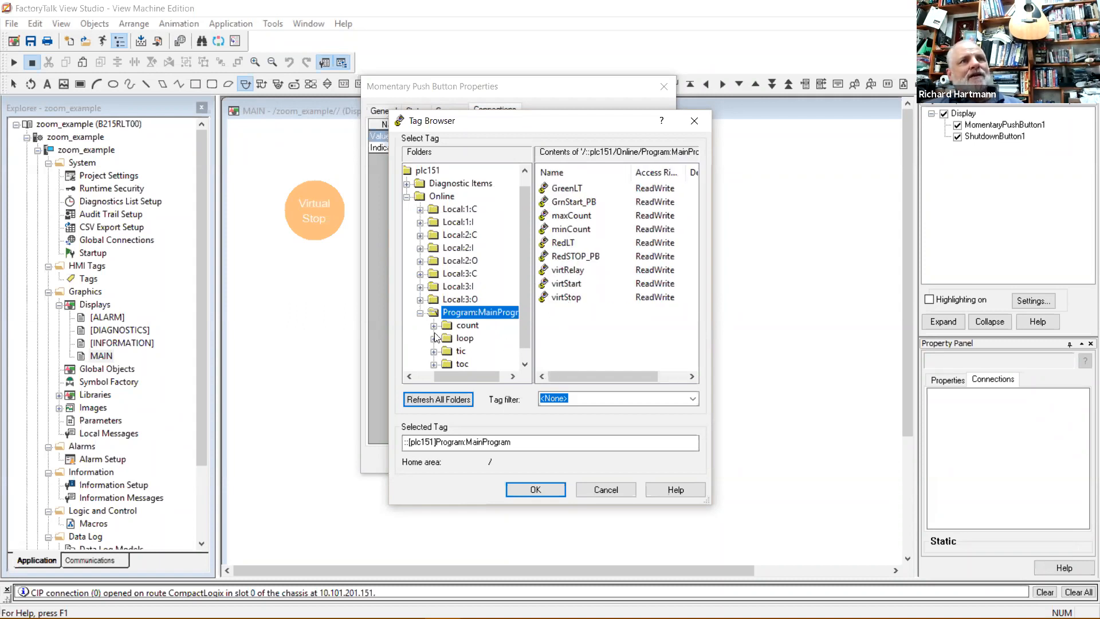
left_click(464, 325)
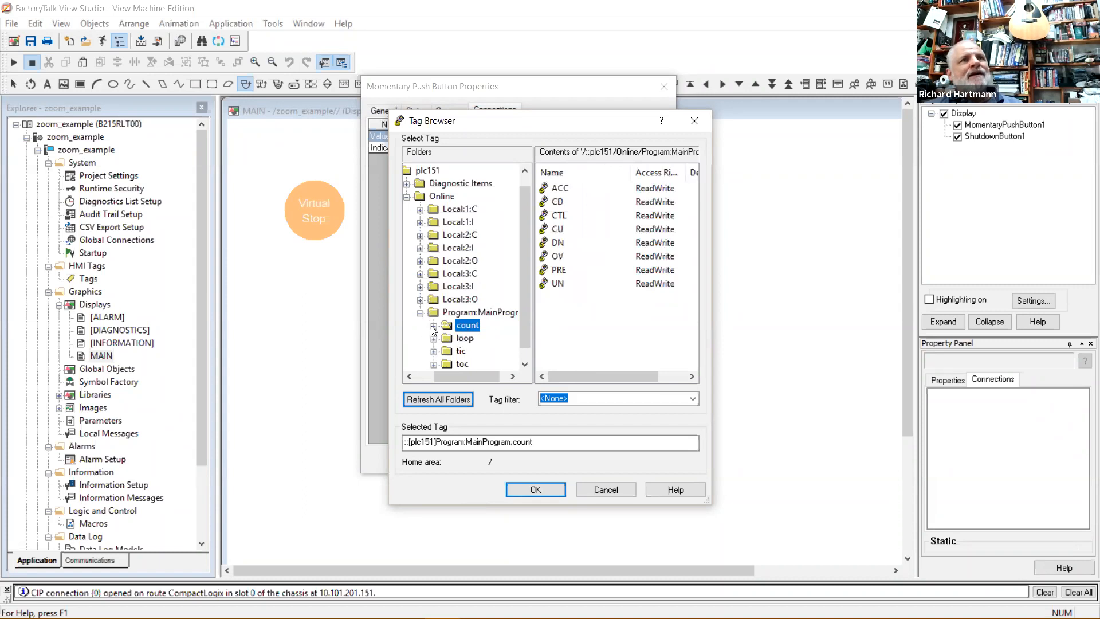
left_click(563, 190)
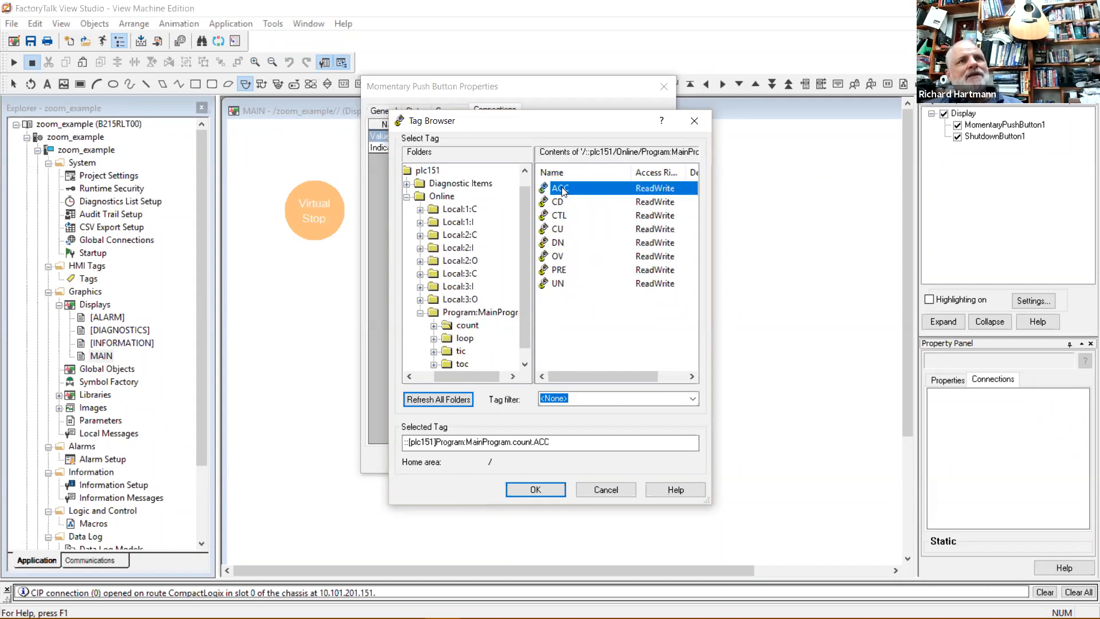
left_click(480, 313)
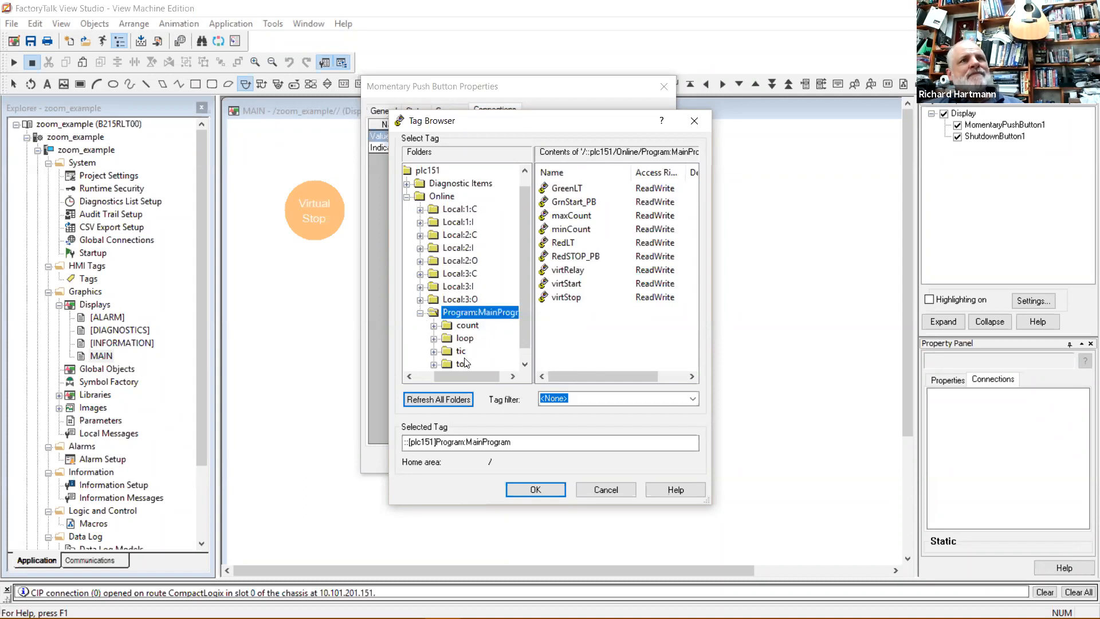
scroll(487, 336, "down", 1)
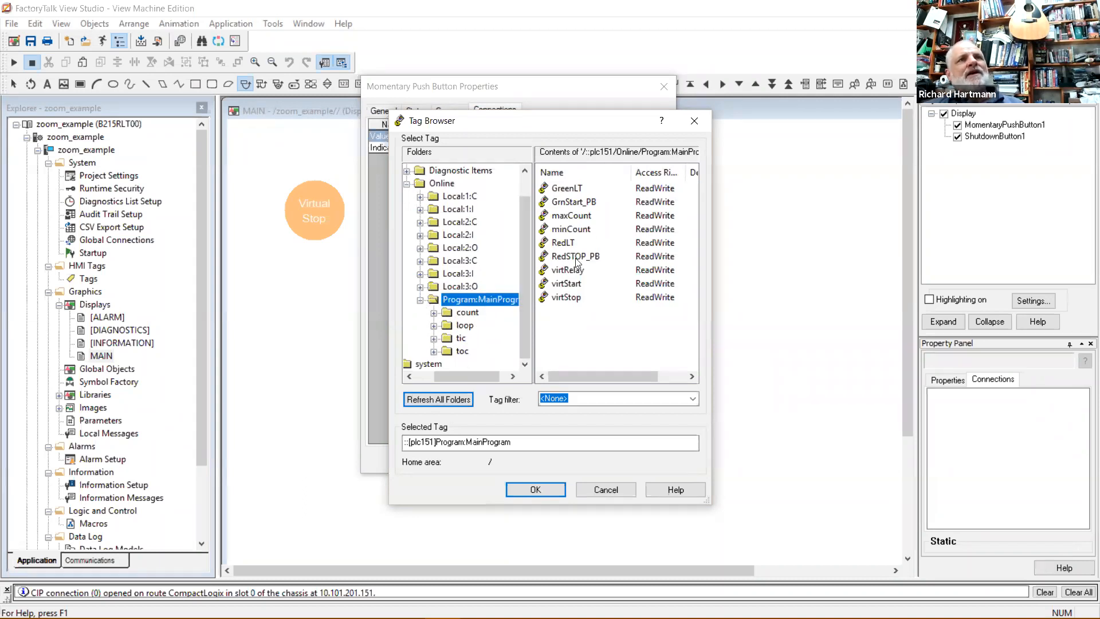
left_click(570, 298)
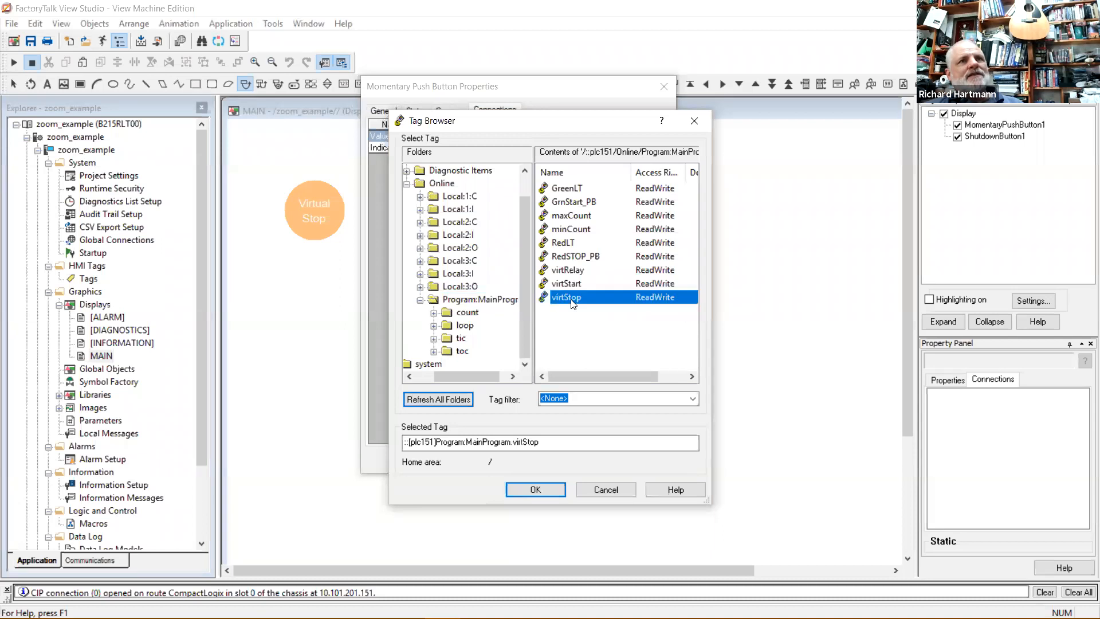
left_click(540, 488)
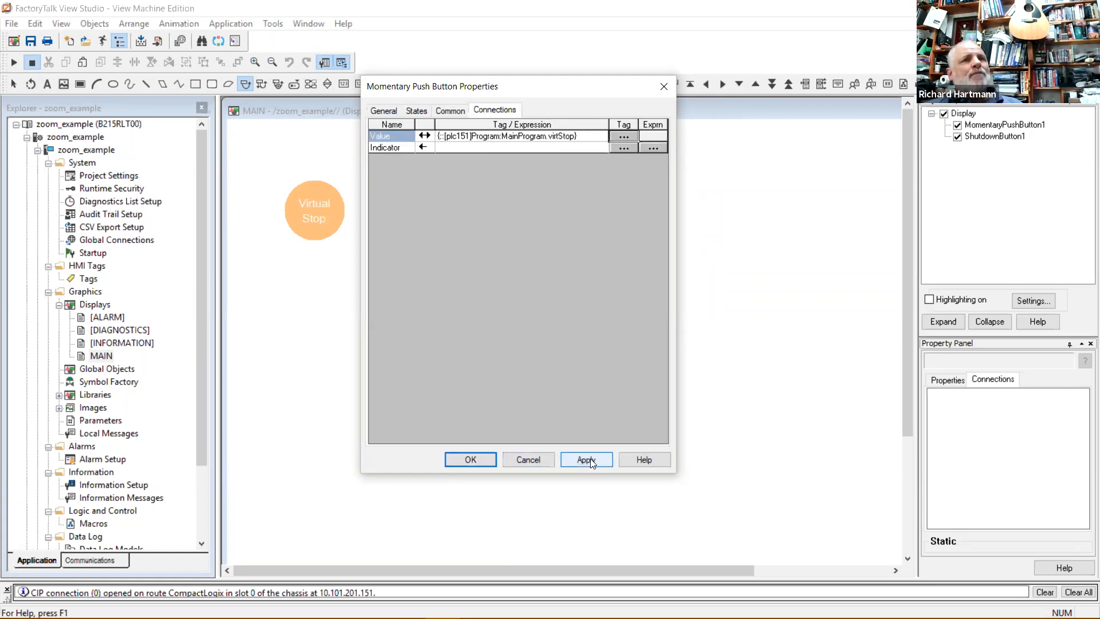
Close the button properties and nudge the Virtual Stop circle slightly up and right.
left_click(471, 459)
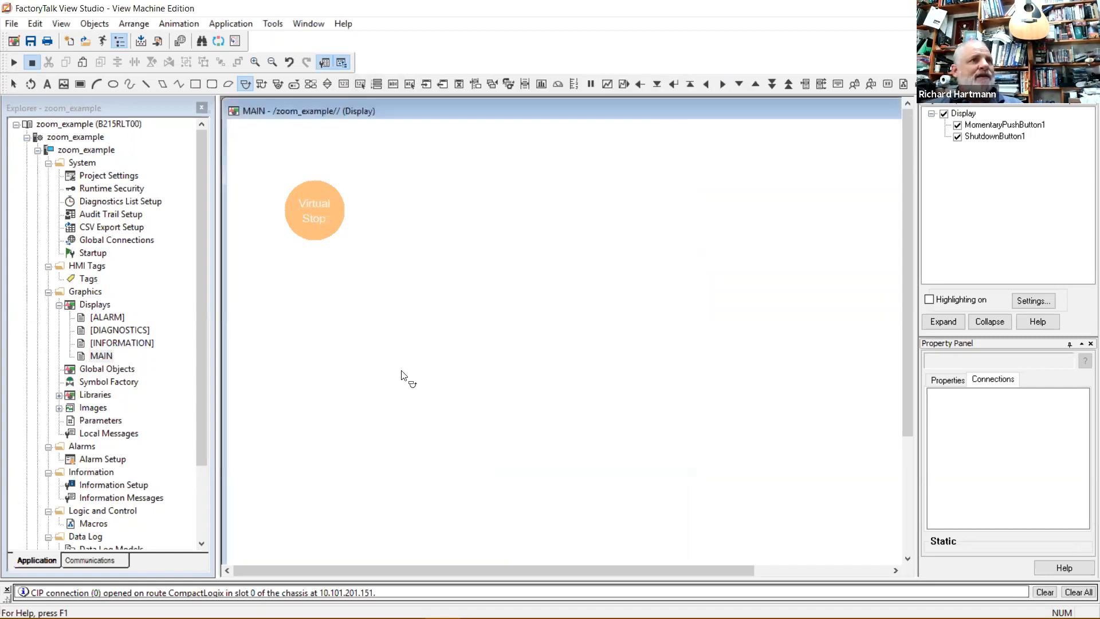
left_click(316, 202)
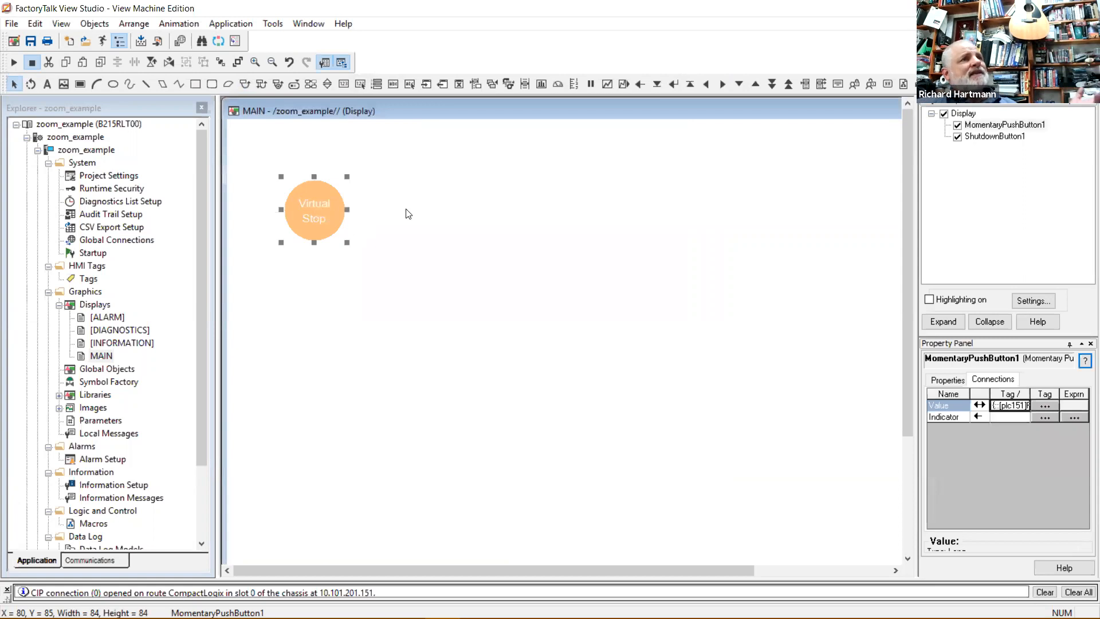
left_click(392, 223)
mouse_move(308, 214)
left_mouse_down()
mouse_move(313, 189)
mouse_move(378, 178)
mouse_move(314, 194)
left_mouse_up()
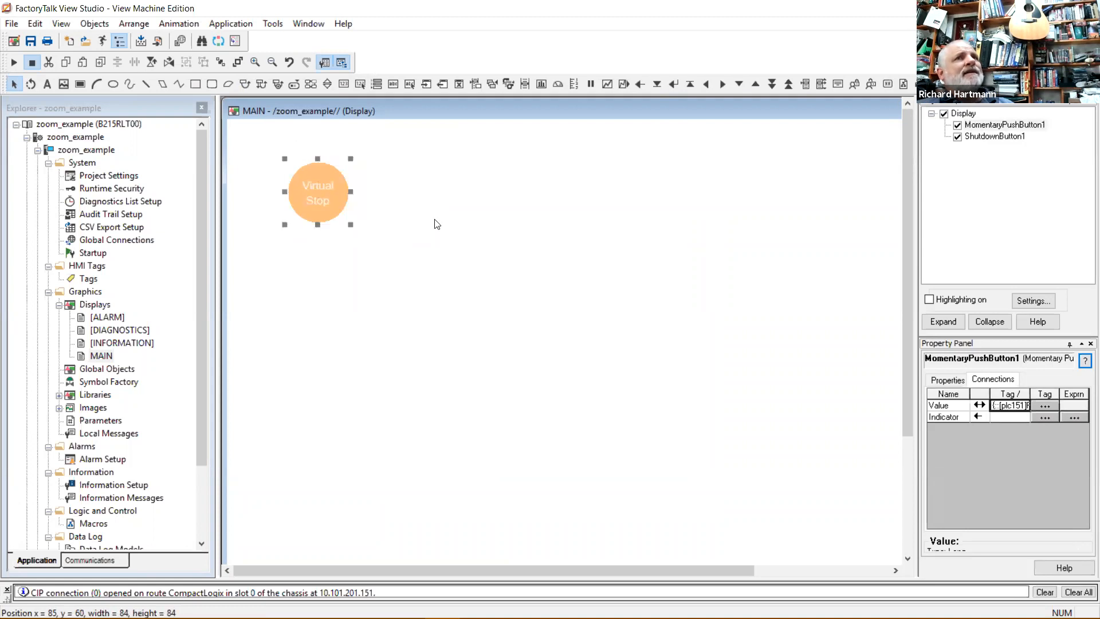
left_click(532, 210)
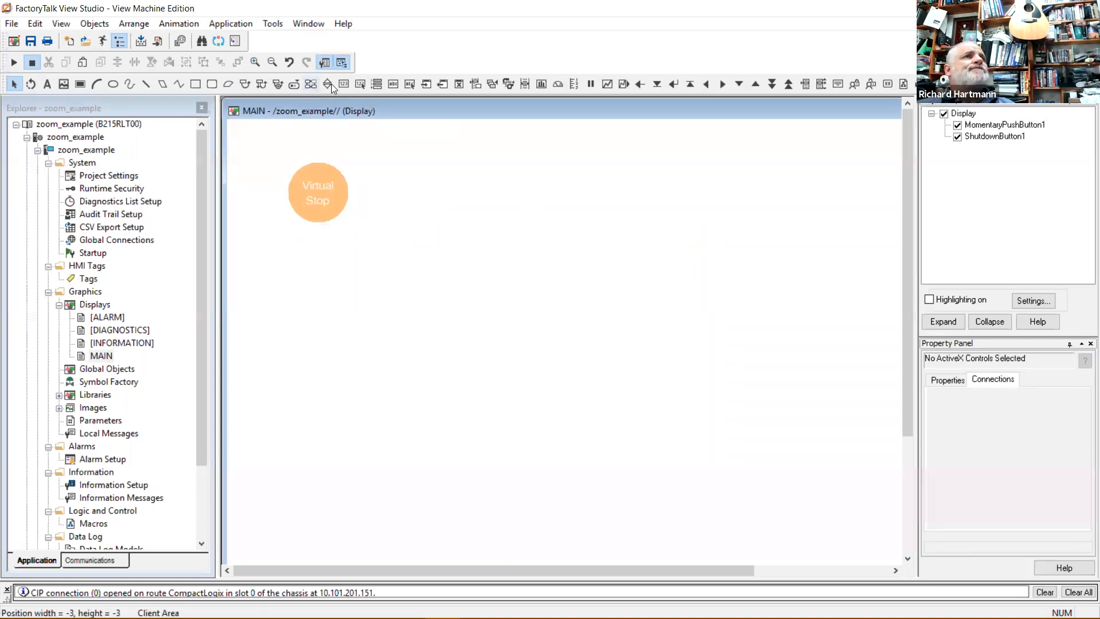
left_click(243, 84)
Draw a second push button right of Virtual Stop, giving State1 a green background and caption 'Start'.
left_click_drag(388, 165, 457, 232)
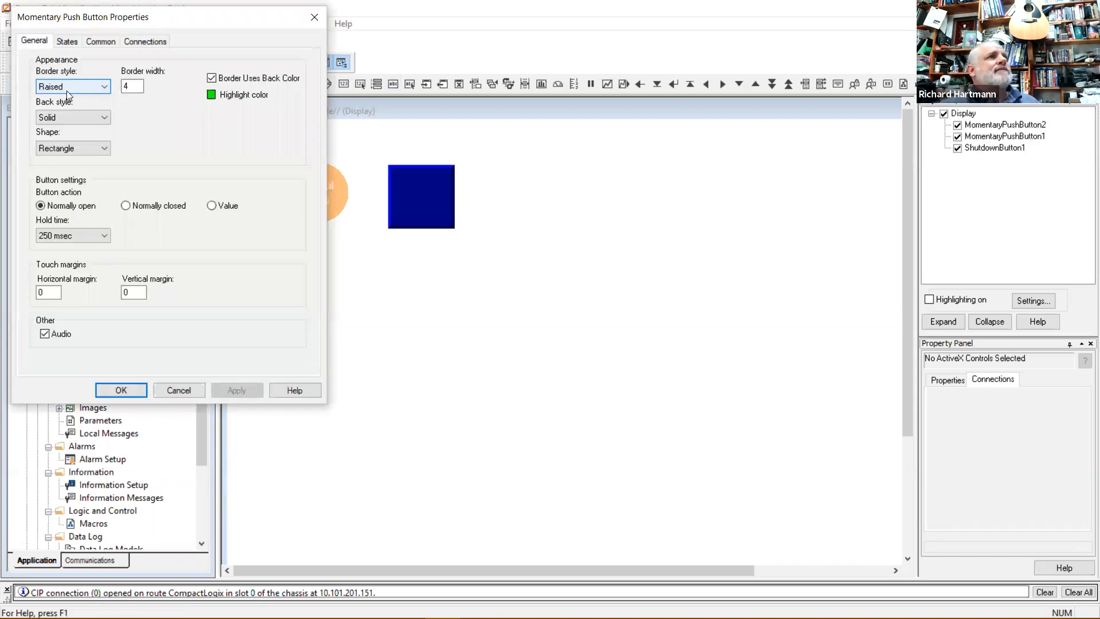
left_click(67, 43)
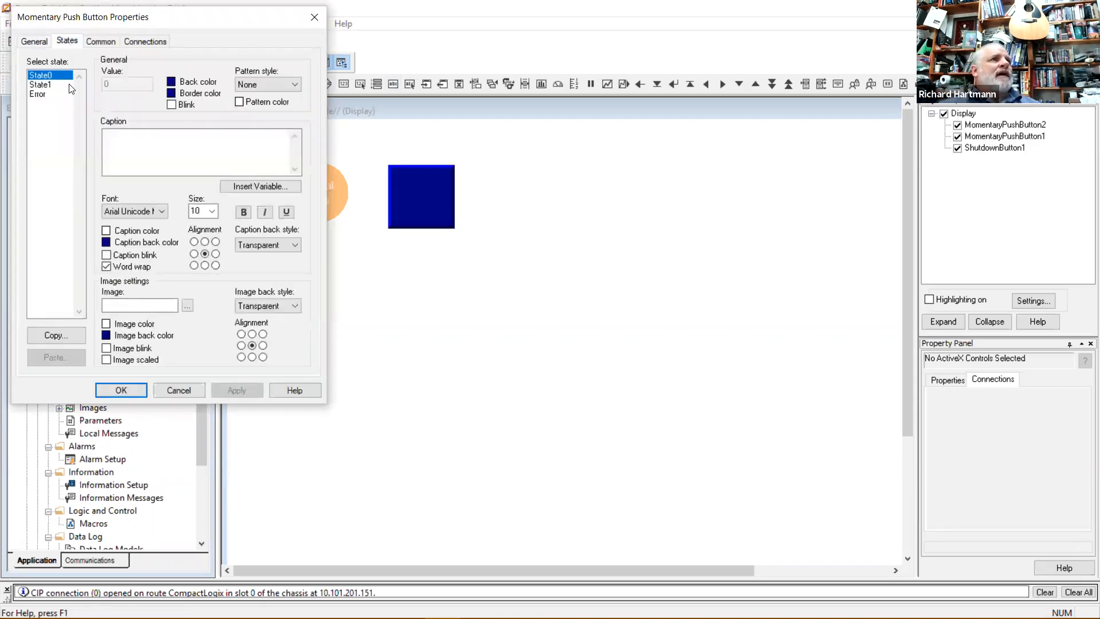
left_click(170, 80)
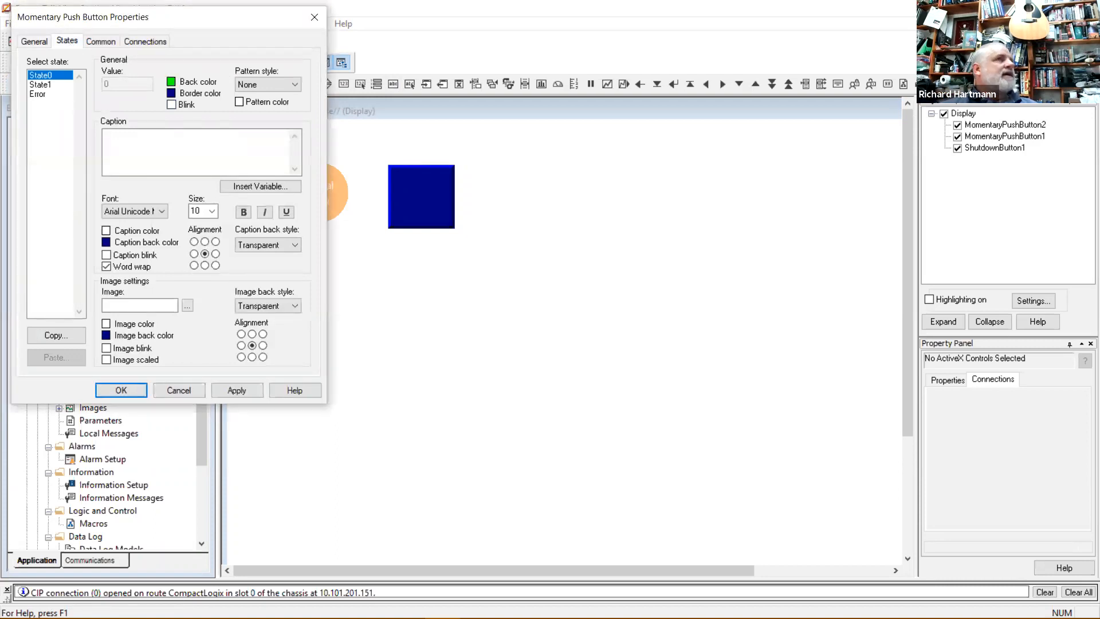
left_click(56, 85)
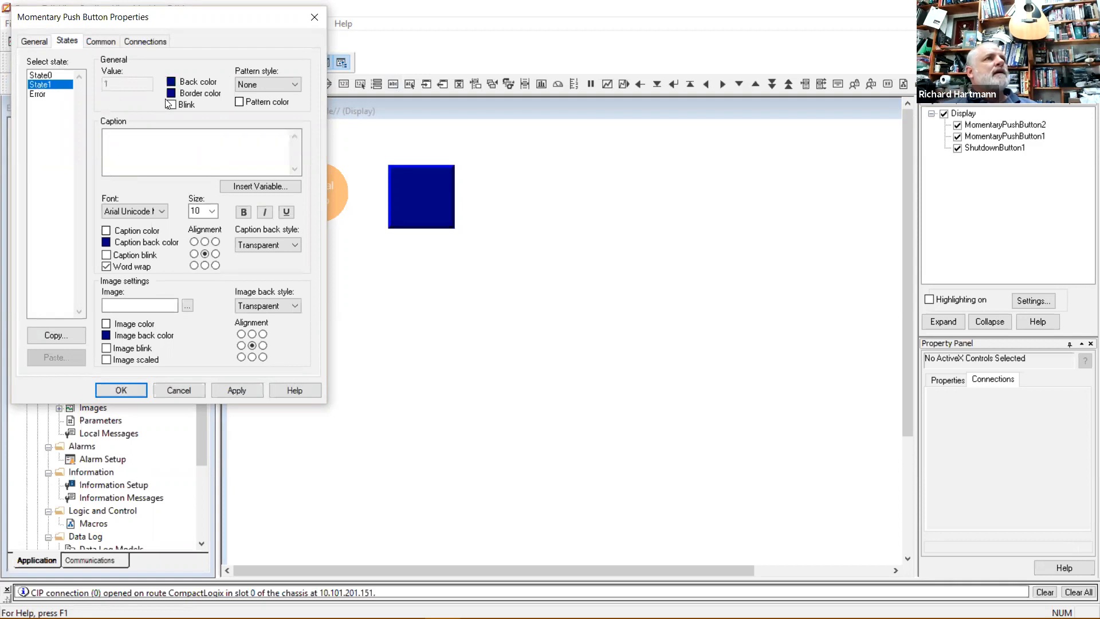
left_click(172, 82)
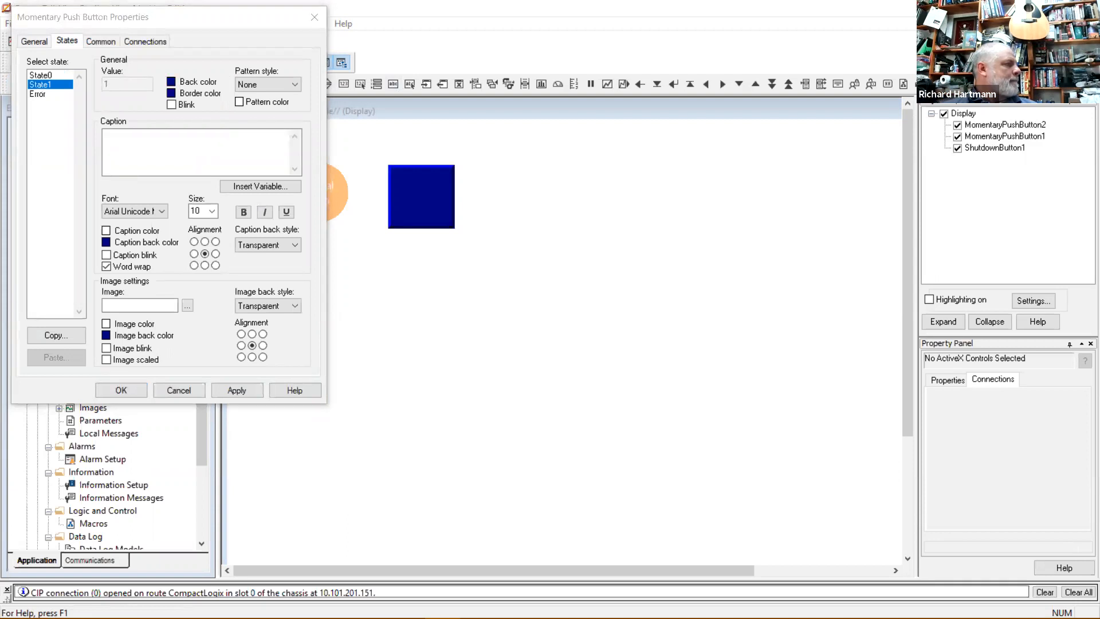
left_click(356, 139)
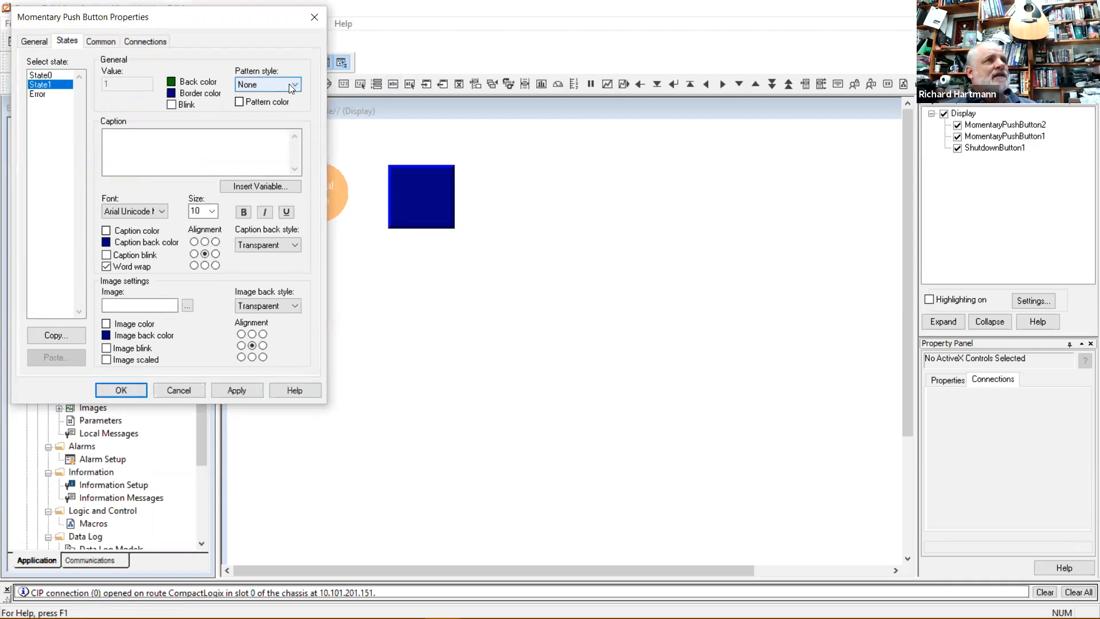
left_click(172, 90)
left_click(161, 143)
left_click(161, 143)
type("Start")
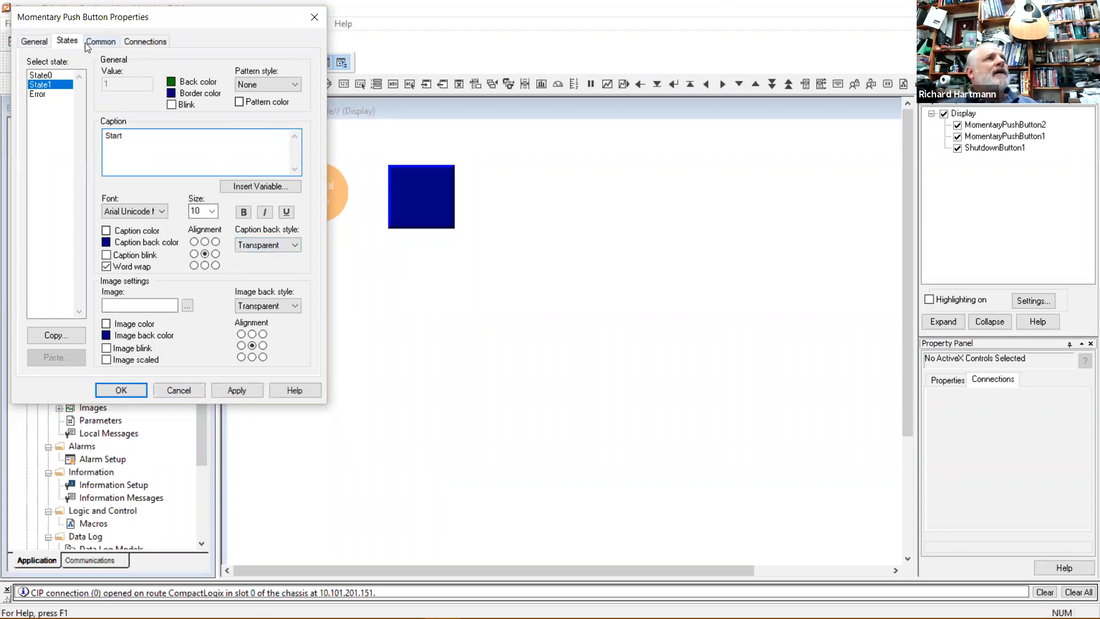
Link the button's Value to the virtStart tag, close its properties, and return to the ladder editor.
left_click(143, 41)
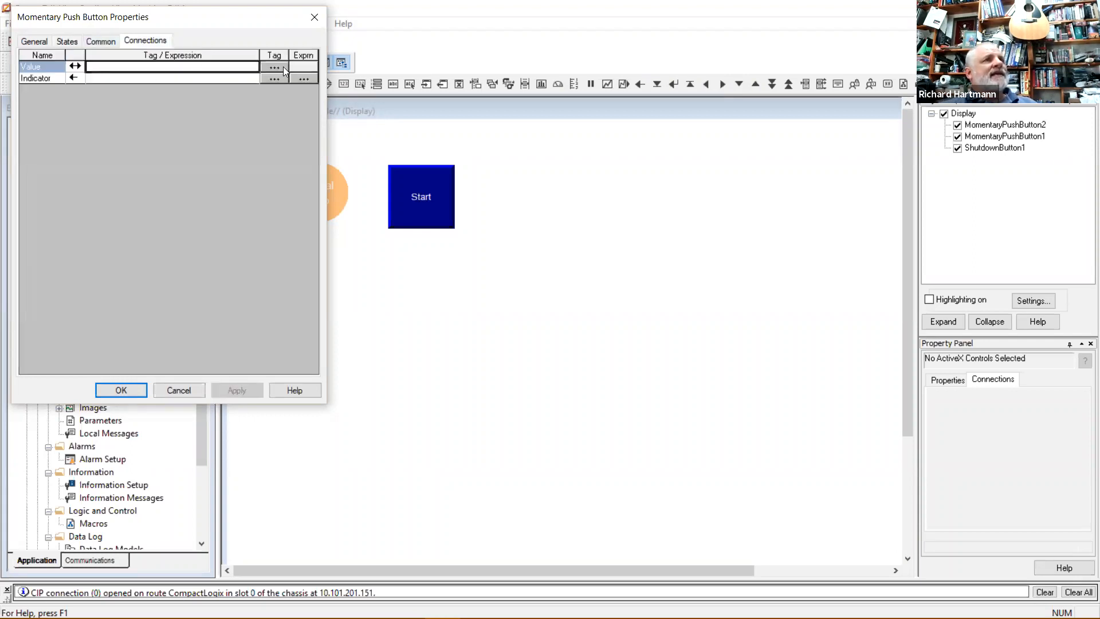
left_click_drag(221, 30, 390, 124)
left_click(444, 160)
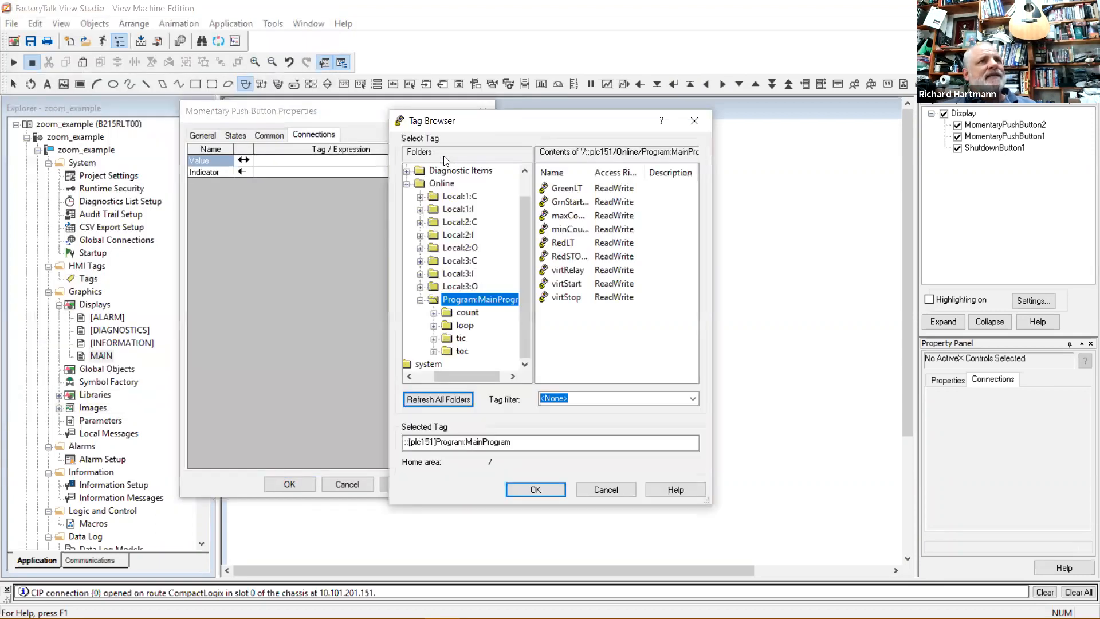
left_click(578, 284)
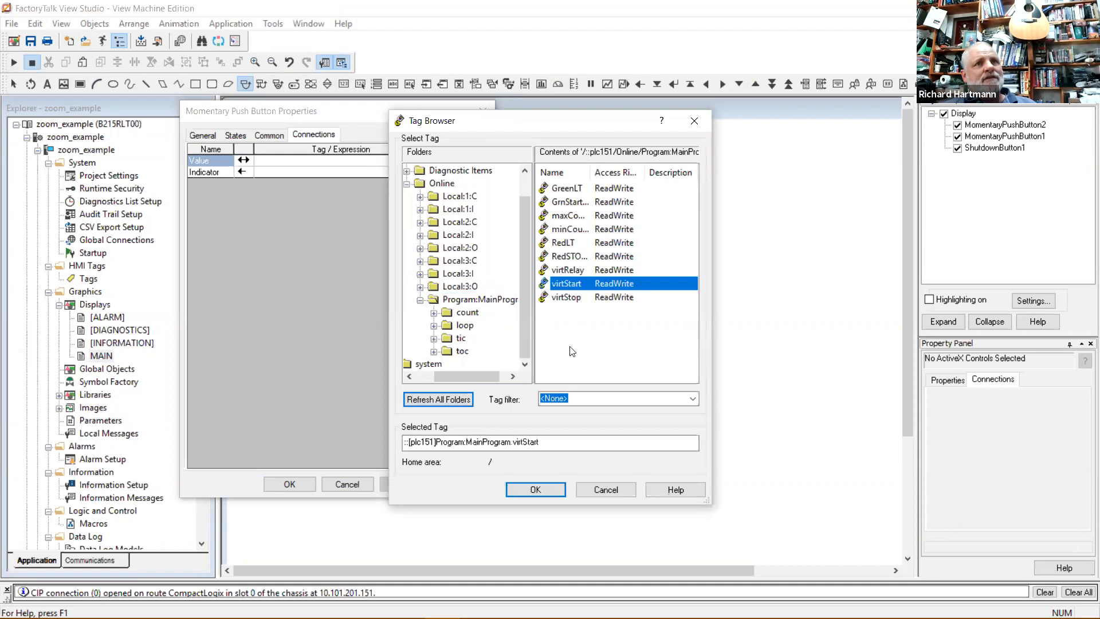
left_click(542, 490)
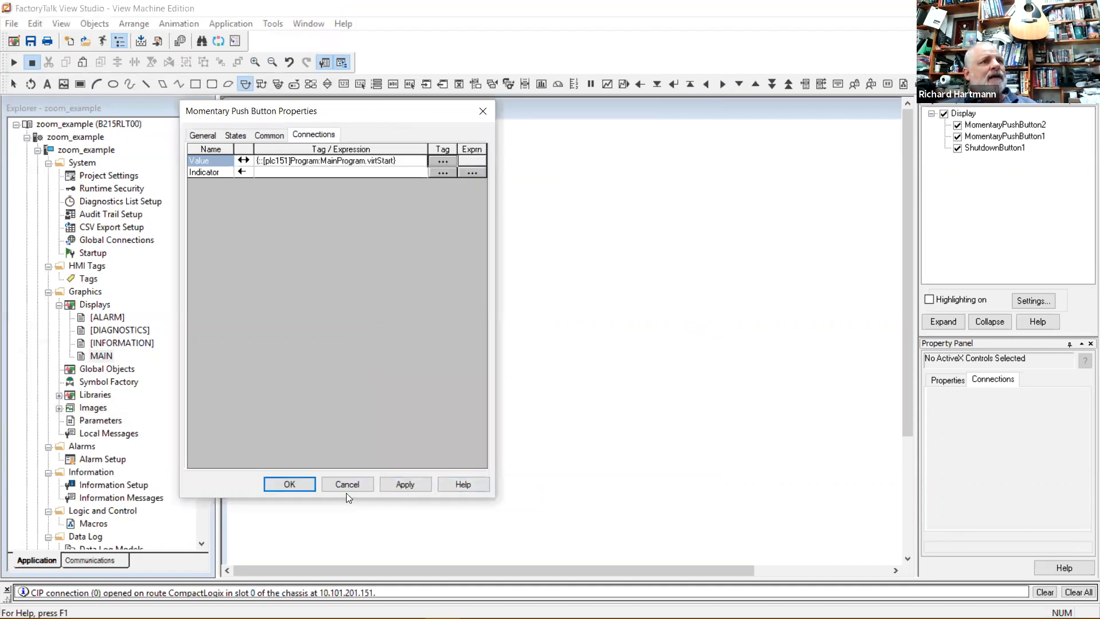
left_click(299, 483)
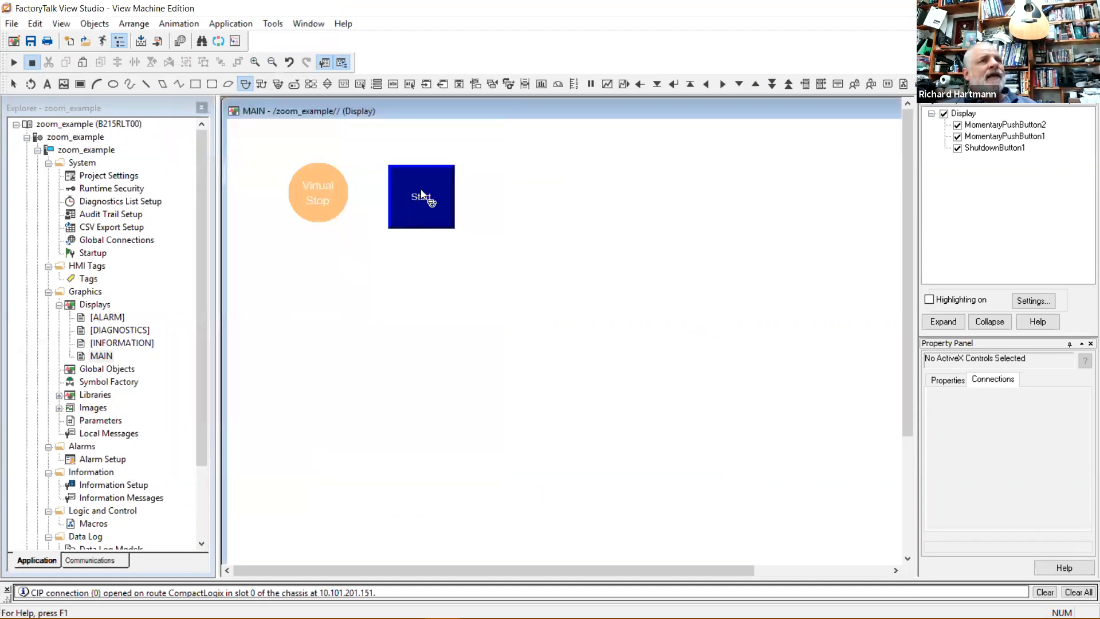
mouse_move(236, 618)
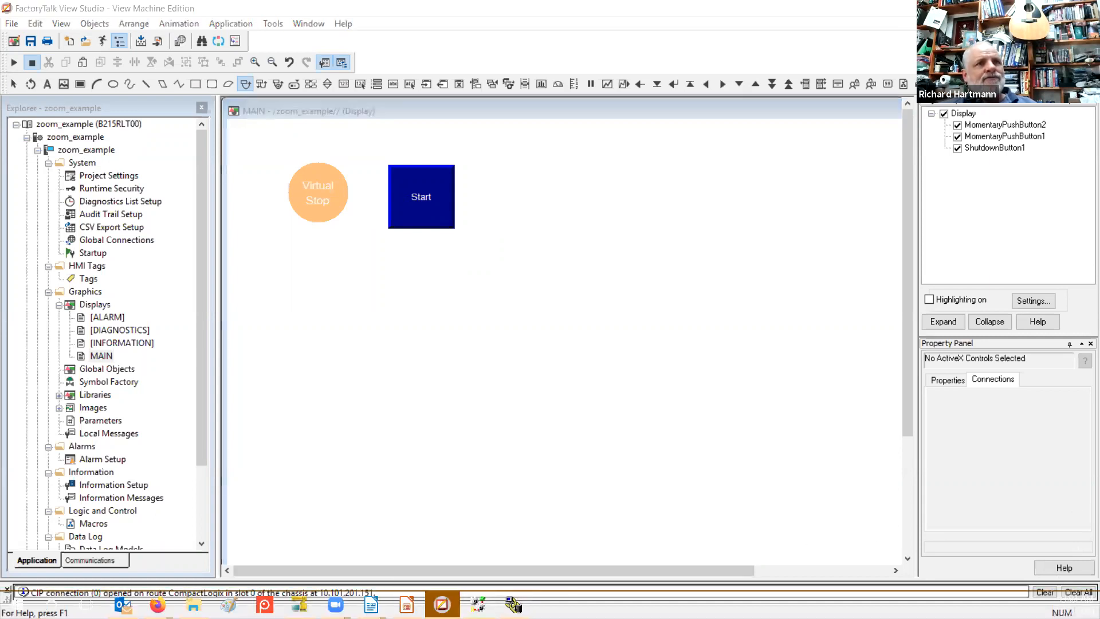
left_click(512, 605)
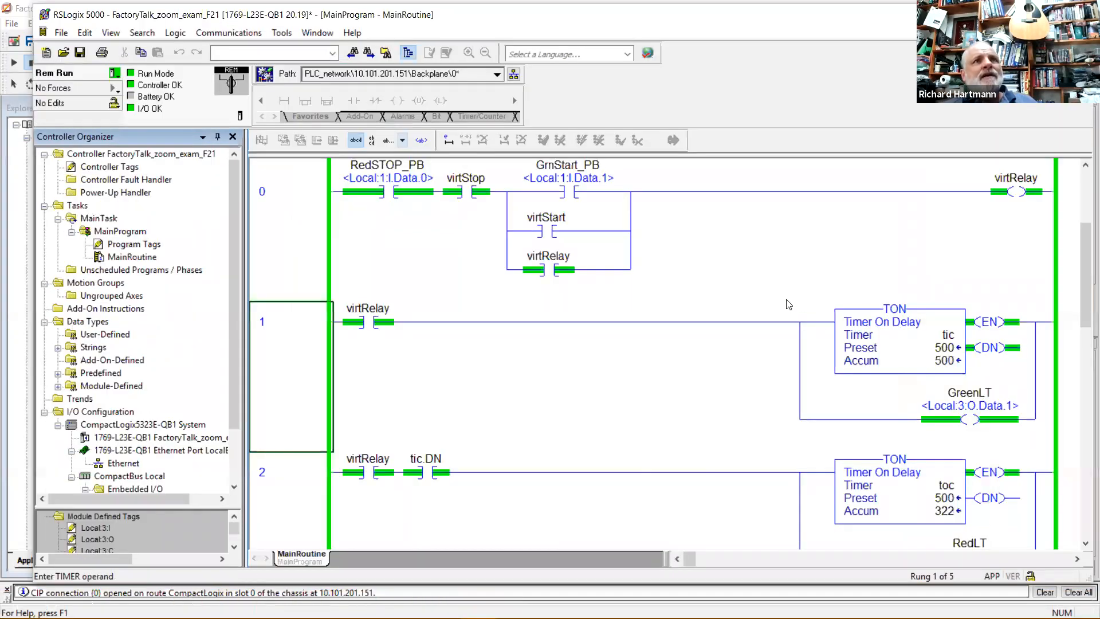
Shrink and move the RSLogix 5000 ladder window aside, bringing FactoryTalk View Studio forward in a smaller window.
left_click(737, 252)
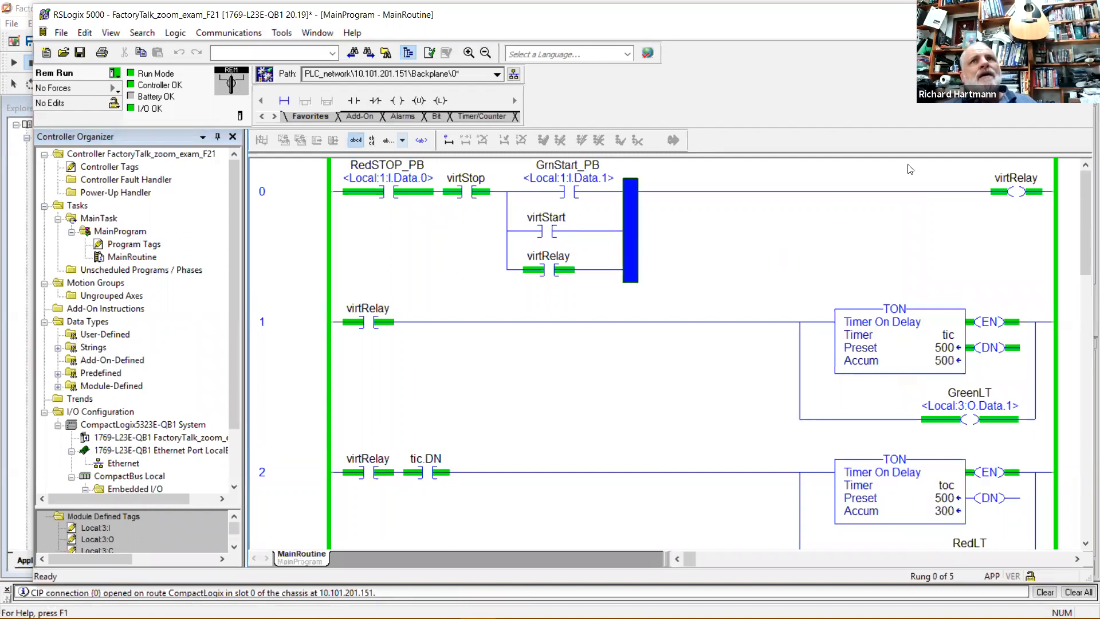
left_click_drag(619, 15, 568, 68)
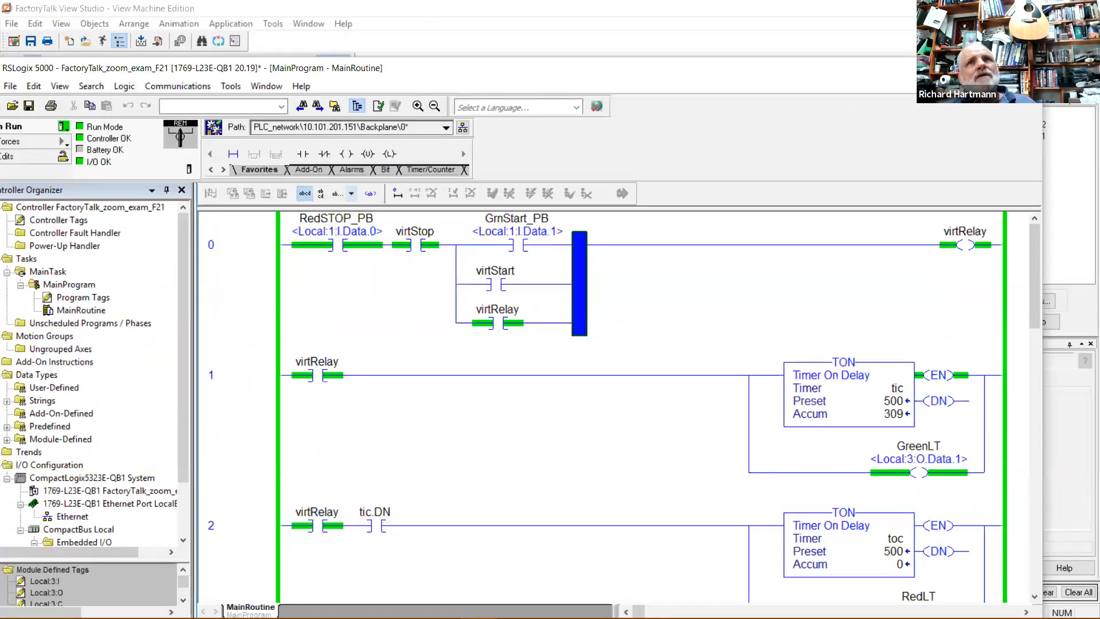
left_click_drag(1043, 57, 856, 155)
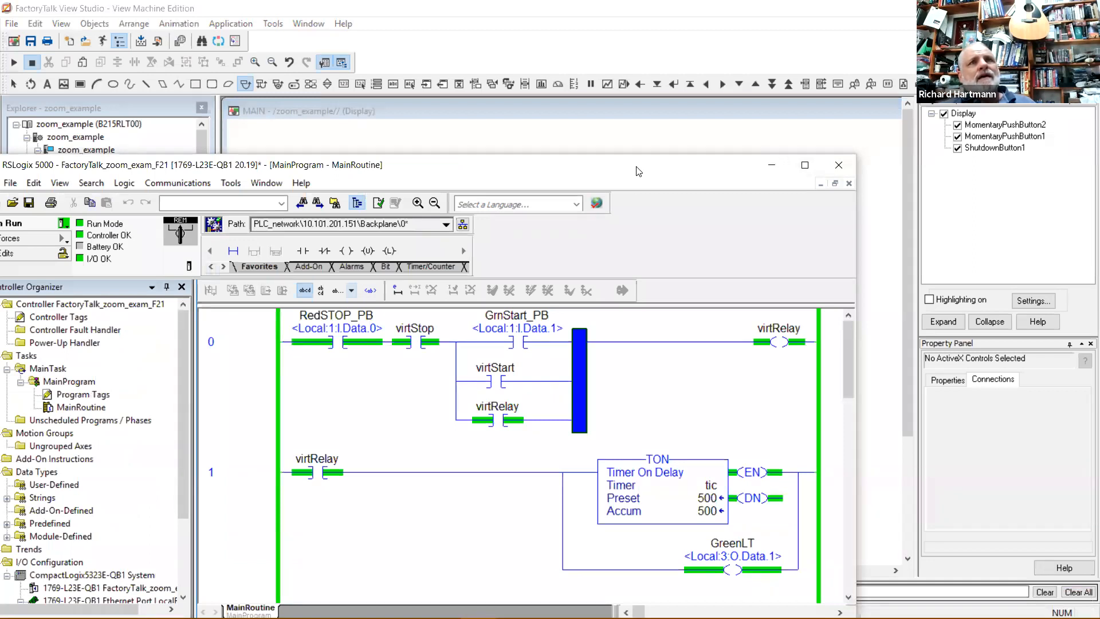
left_click_drag(636, 167, 816, 240)
double_click(780, 7)
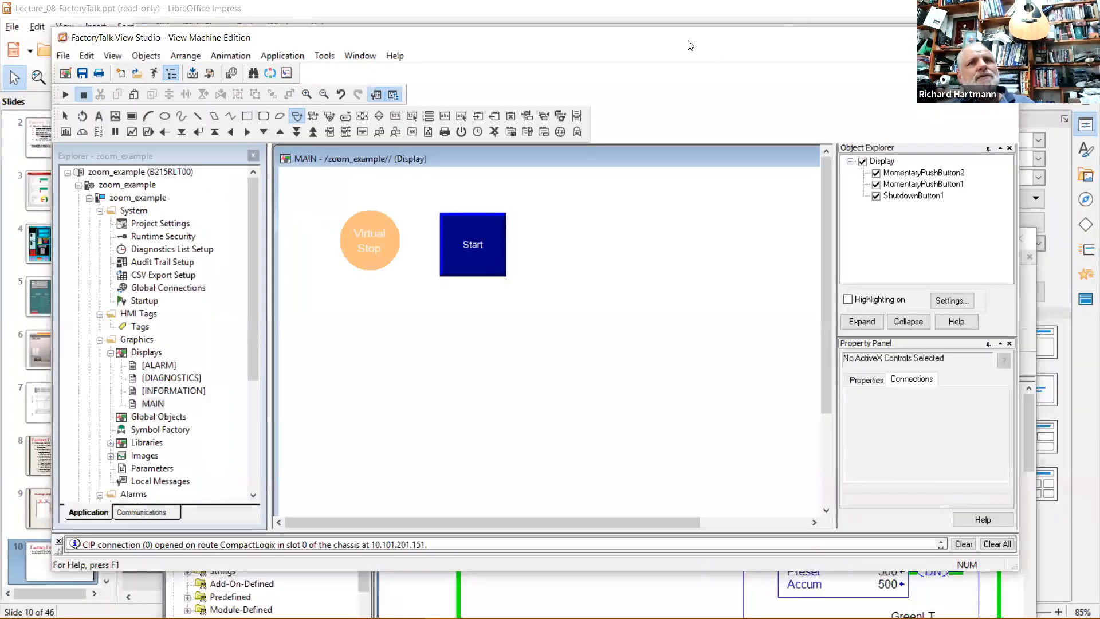
Move the ladder editor down-right and return to the MAIN display's Virtual Stop and Start buttons.
left_click(1005, 286)
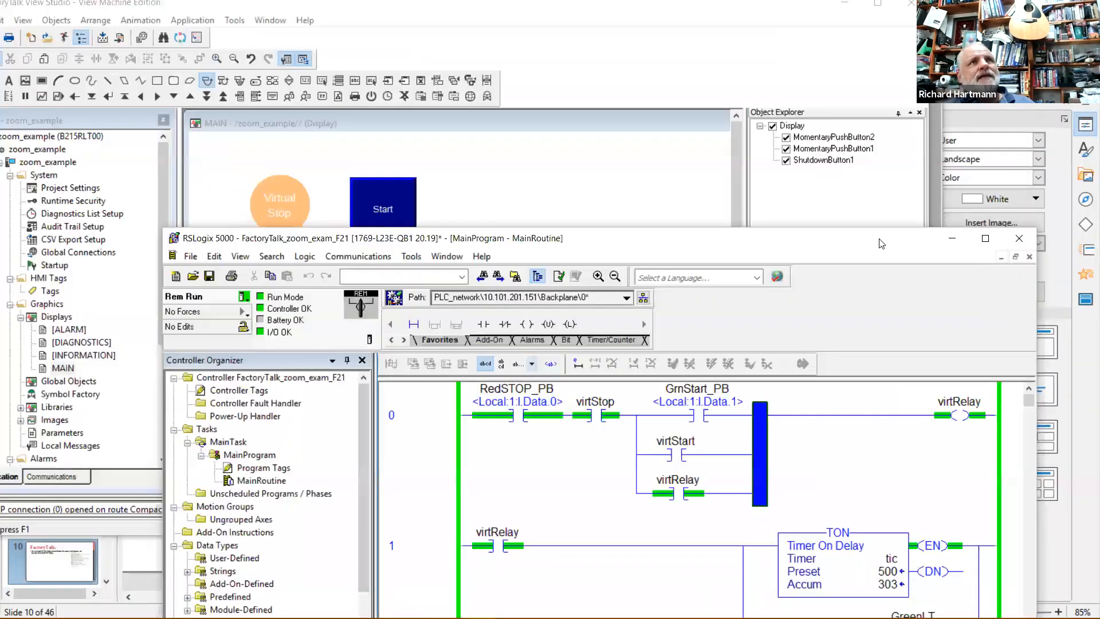
left_click_drag(856, 233, 1024, 289)
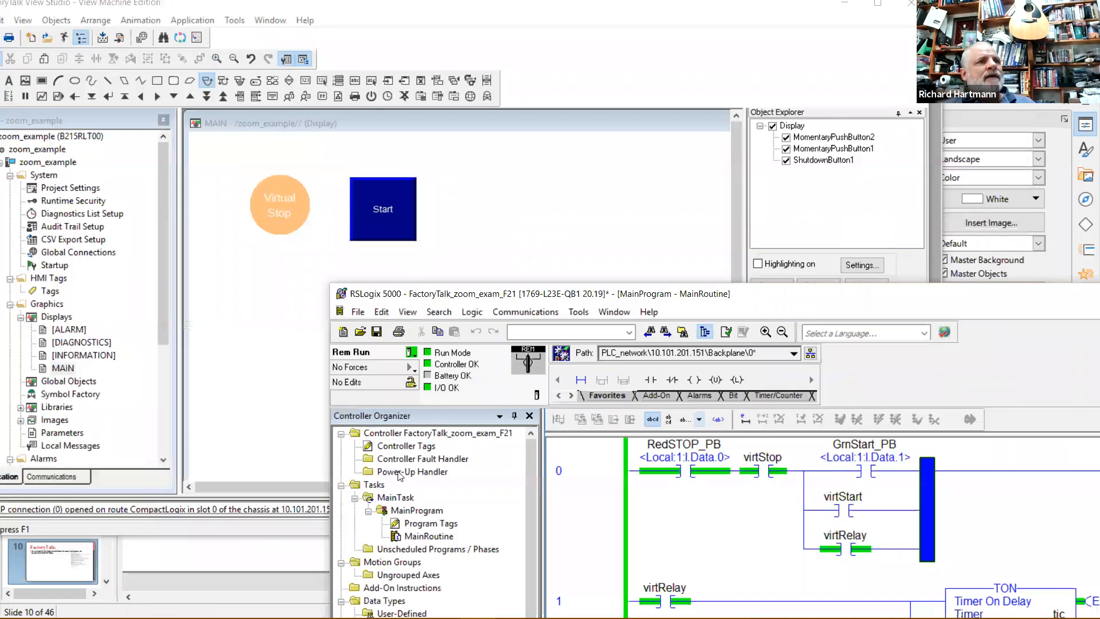
left_click(302, 535)
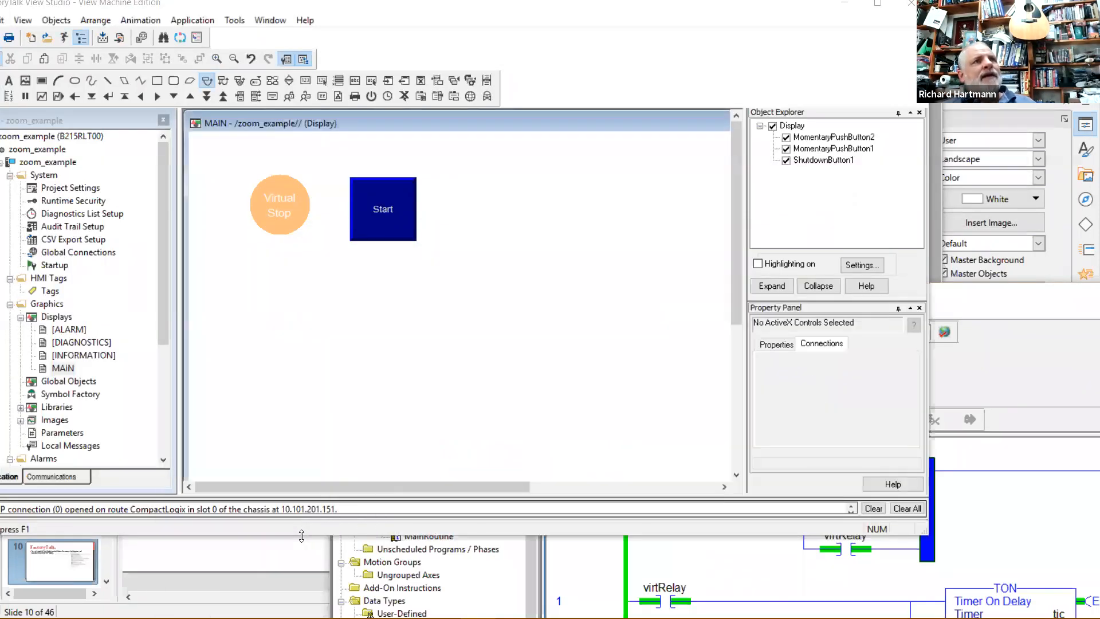
left_click(387, 211)
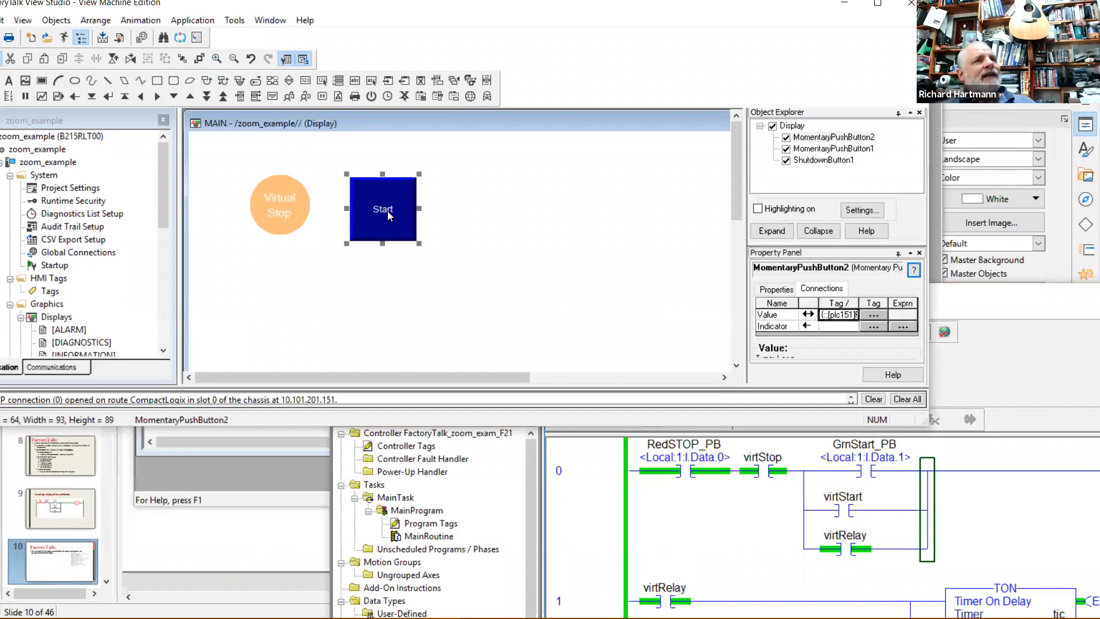
left_click(285, 198)
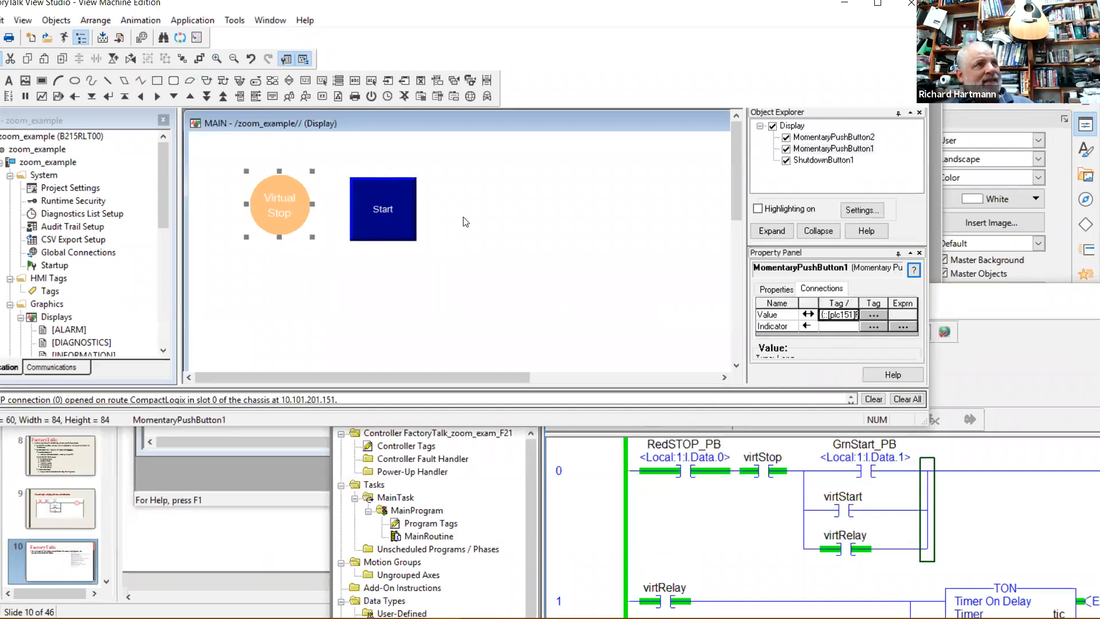
left_click(437, 241)
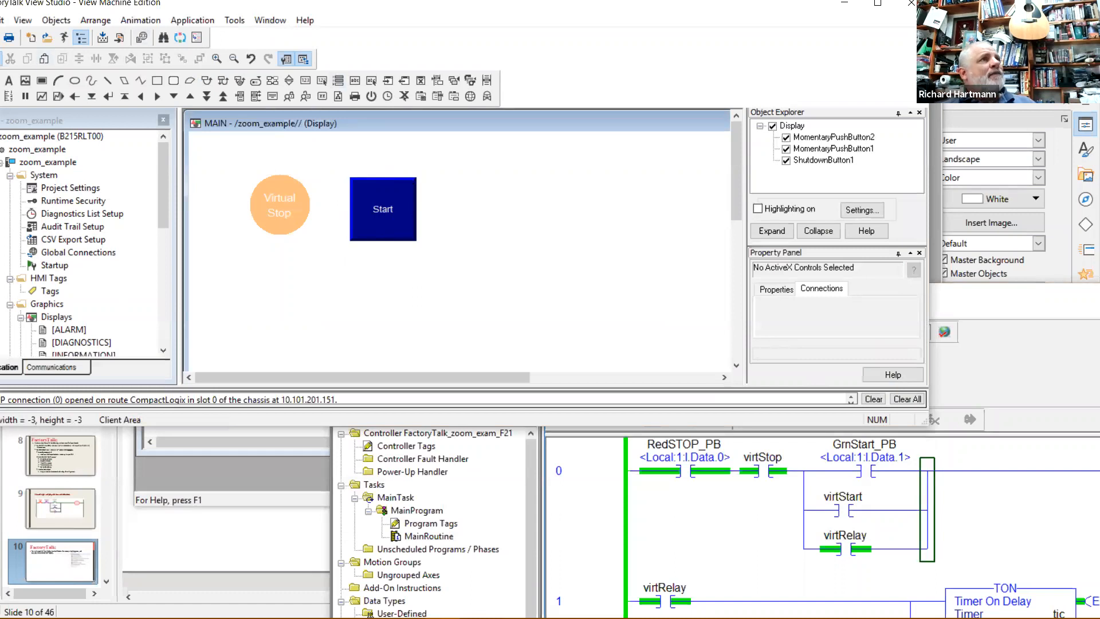
Reposition the restored FactoryTalk View Studio window further to the right.
double_click(107, 6)
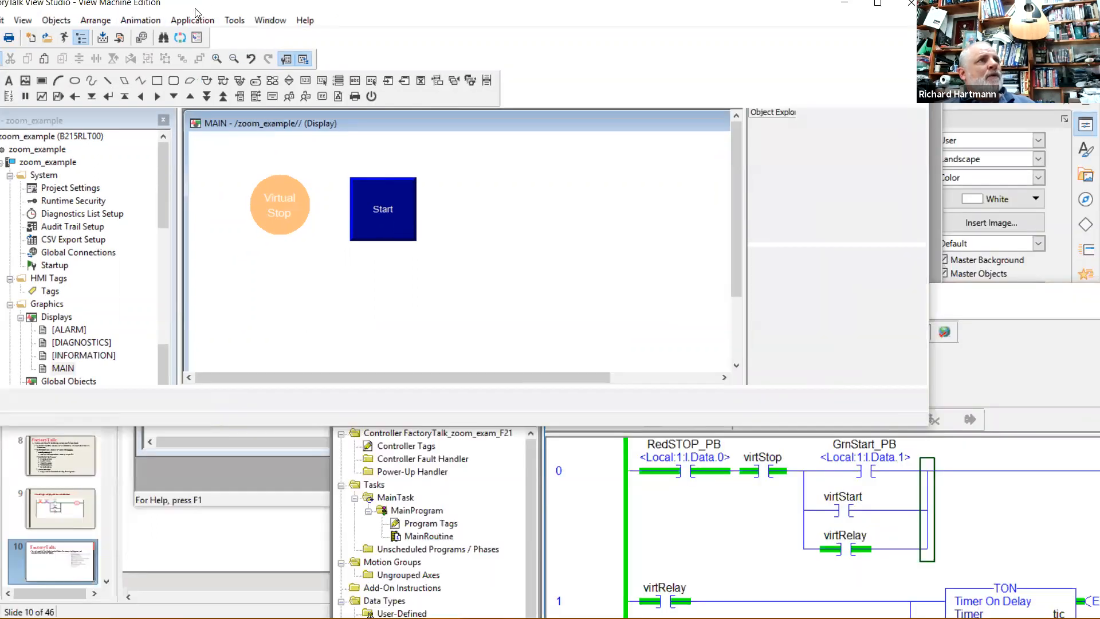
double_click(196, 9)
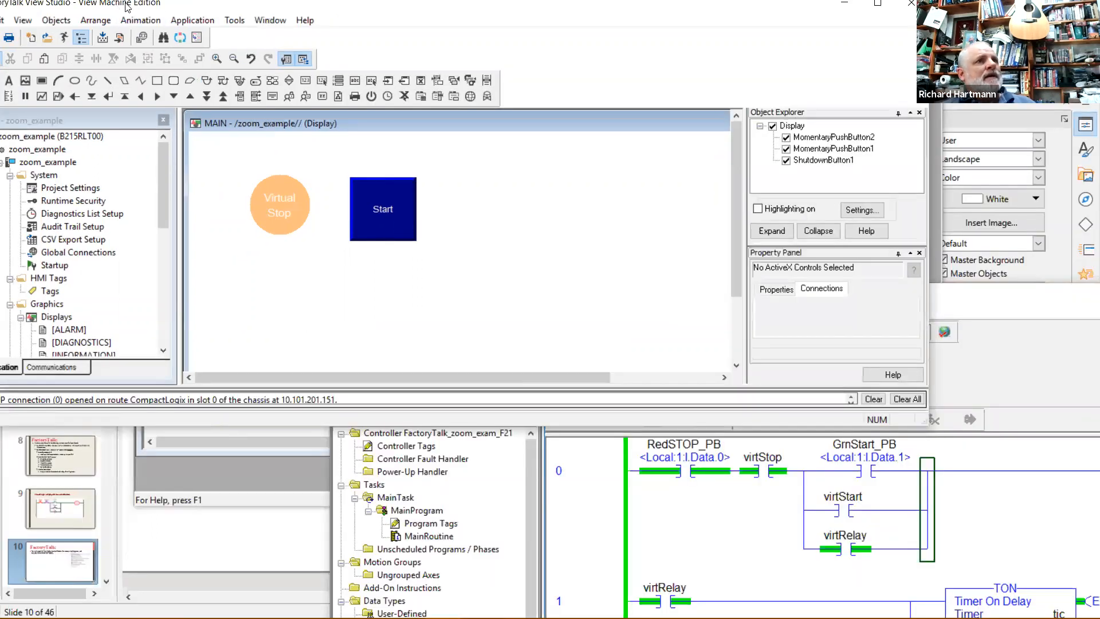
left_click_drag(128, 6, 180, 6)
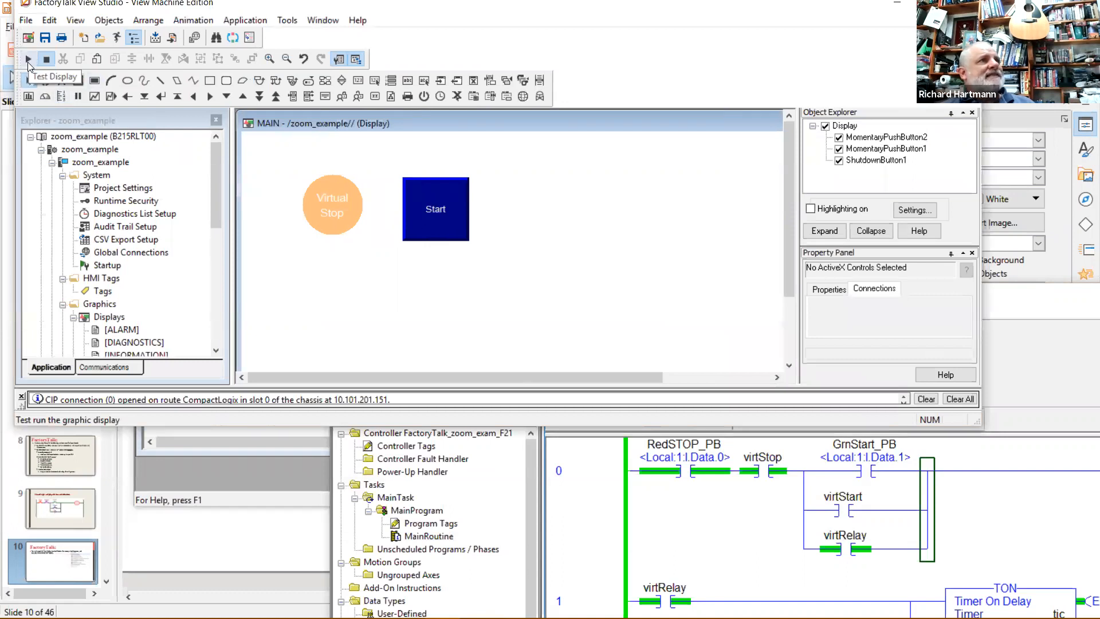
Run MAIN in test mode, try Start and Virtual Stop, and arrange the ladder window alongside.
left_click(28, 60)
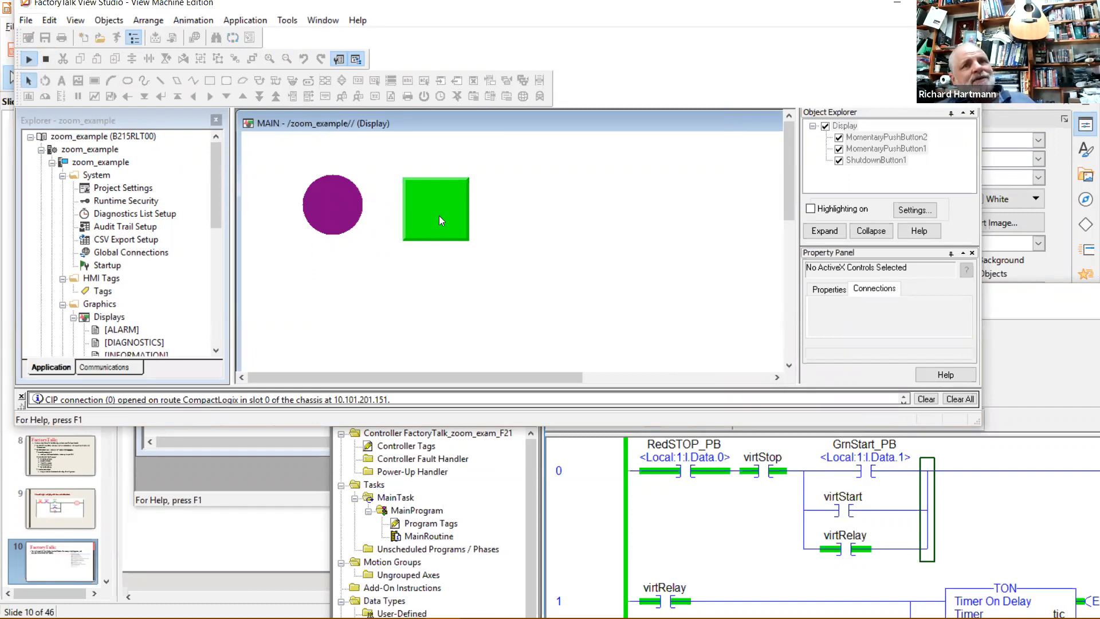
left_click(423, 203)
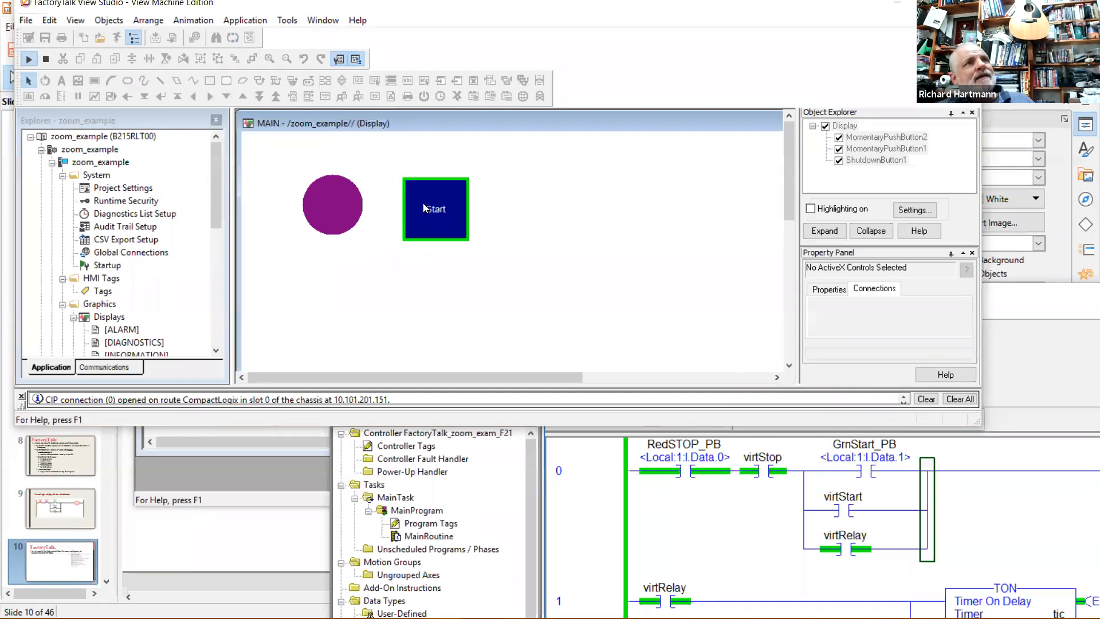
left_click(426, 204)
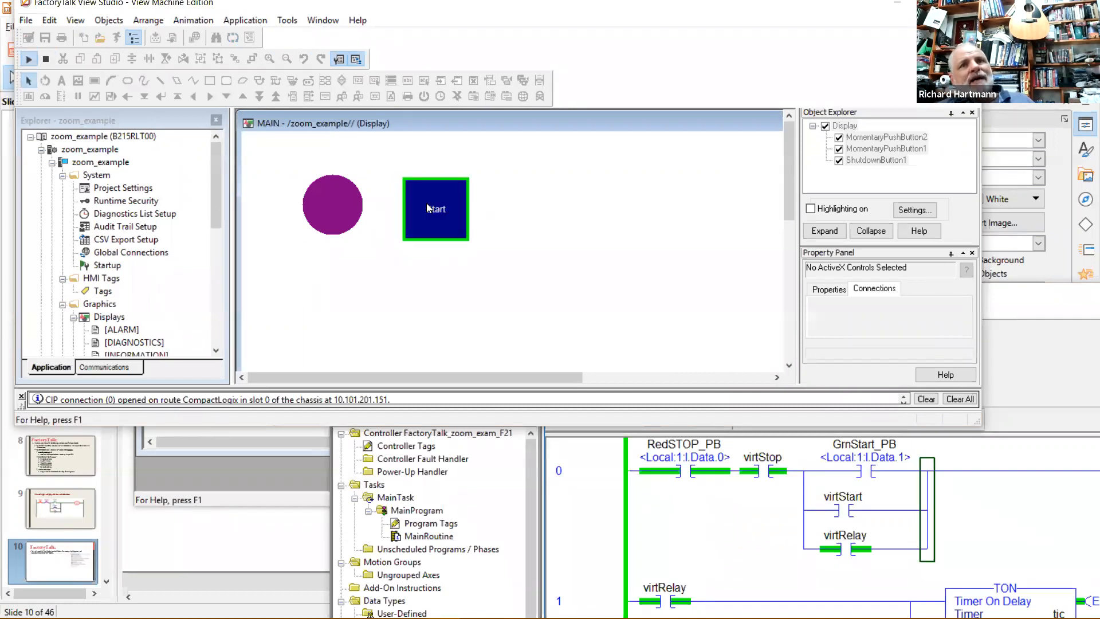
left_click(333, 205)
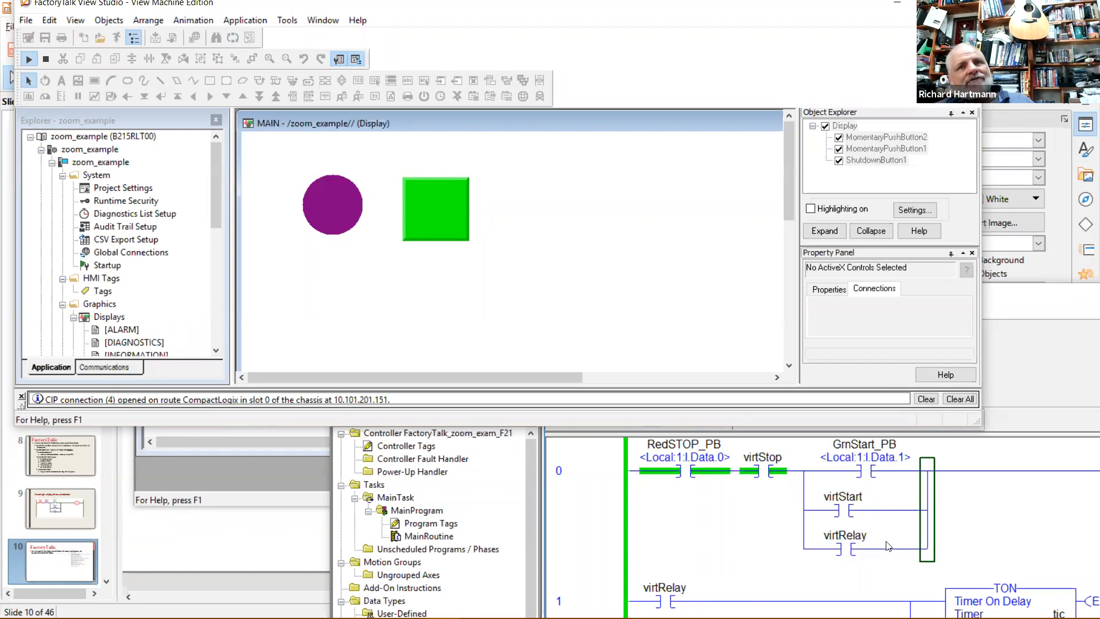
left_click(1016, 312)
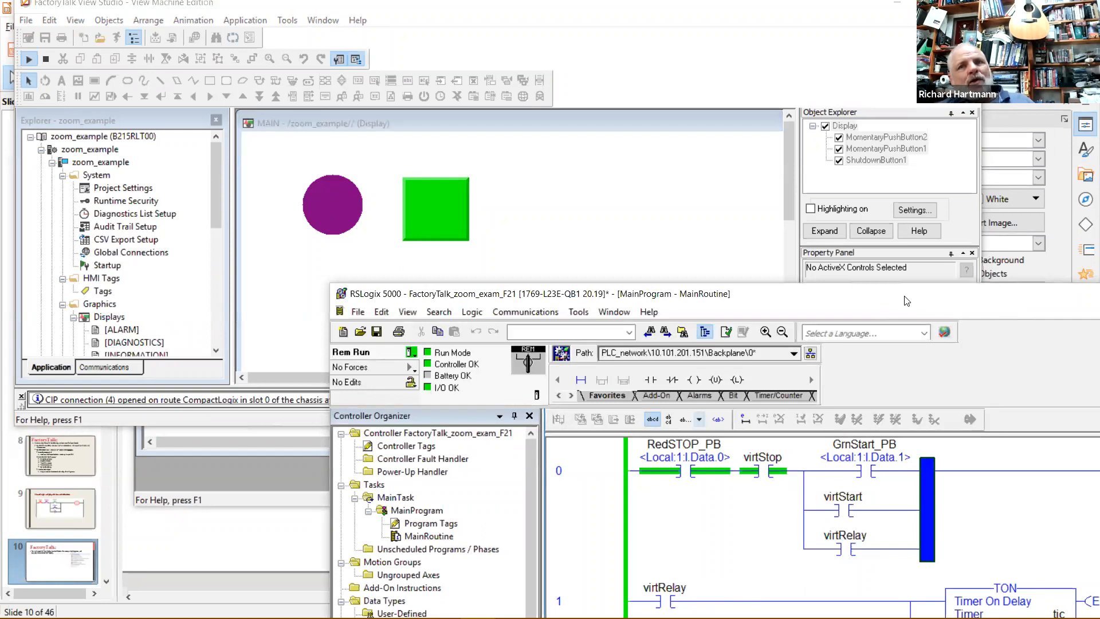
left_click_drag(886, 314, 819, 267)
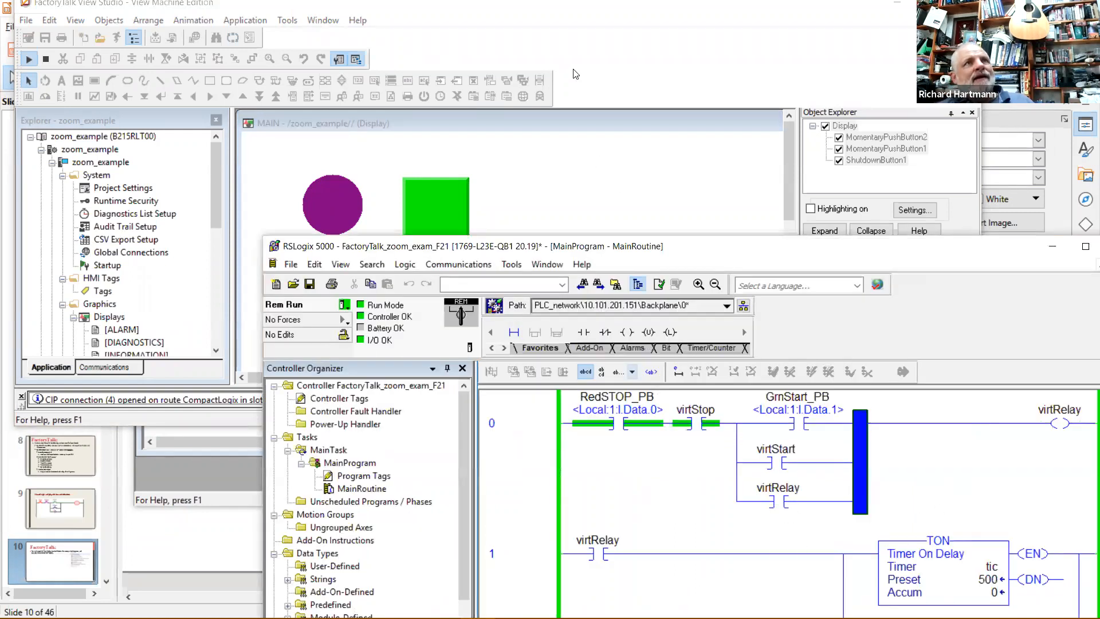
left_click(522, 180)
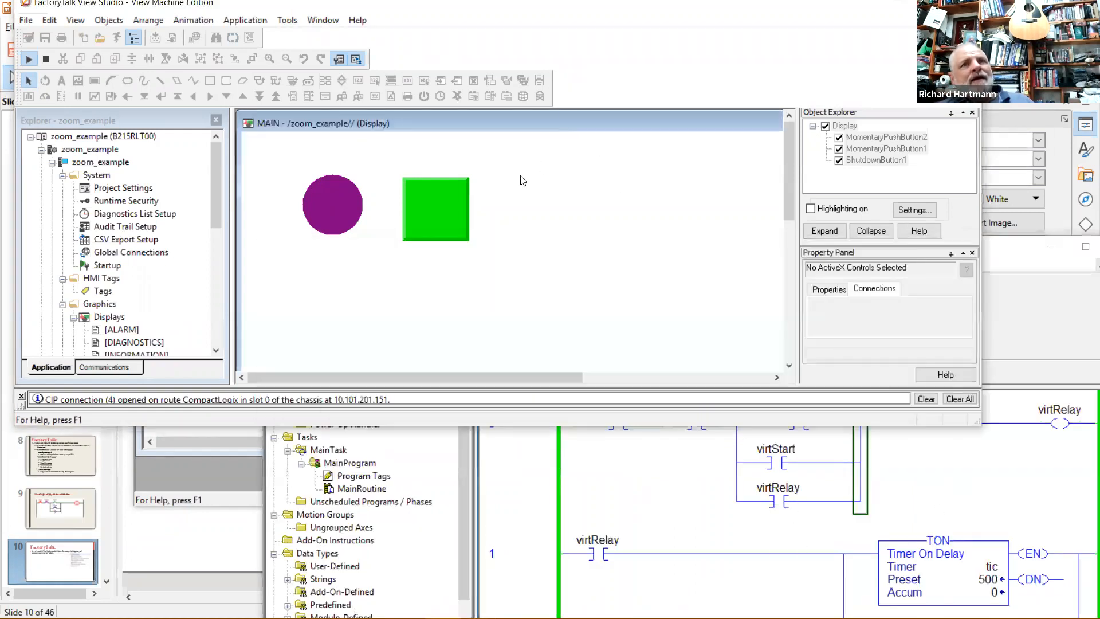
Toggle Start and Virtual Stop repeatedly, watching virtRelay and the tic timer reach its 500 preset.
left_click(432, 216)
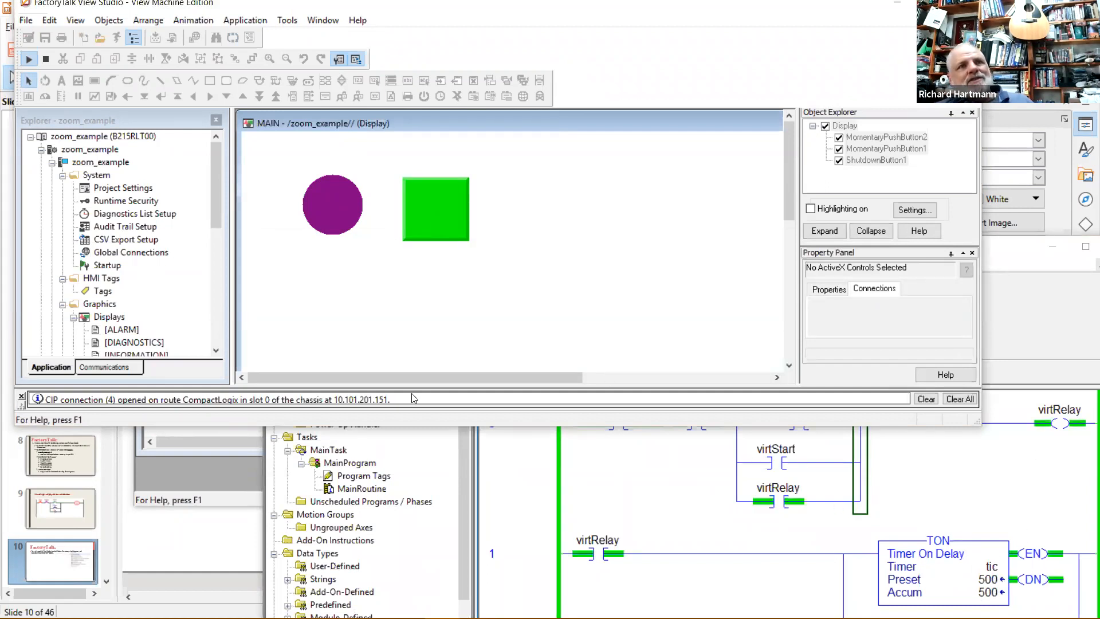
left_click(339, 214)
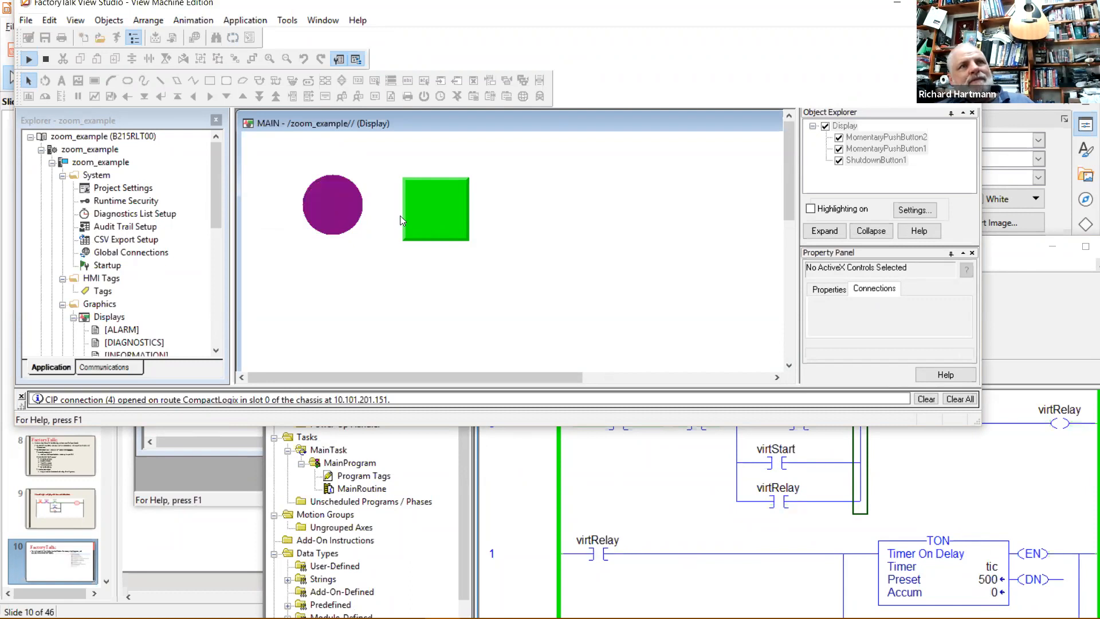
left_click(432, 220)
left_click(337, 211)
left_click(424, 213)
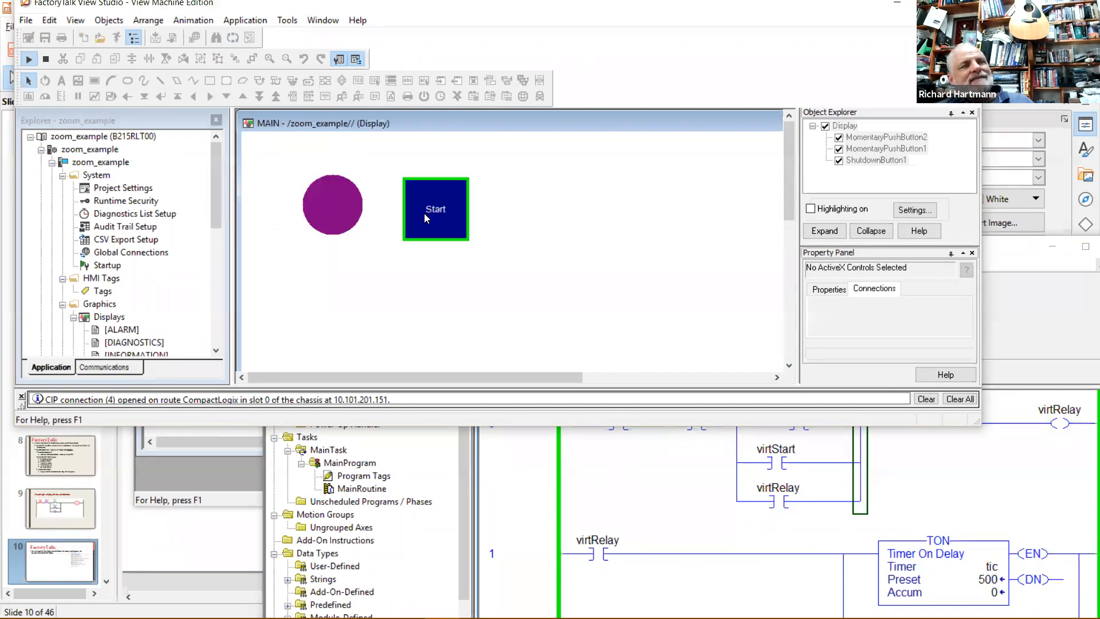
left_click(439, 208)
left_click(342, 205)
left_click(429, 209)
left_click(327, 200)
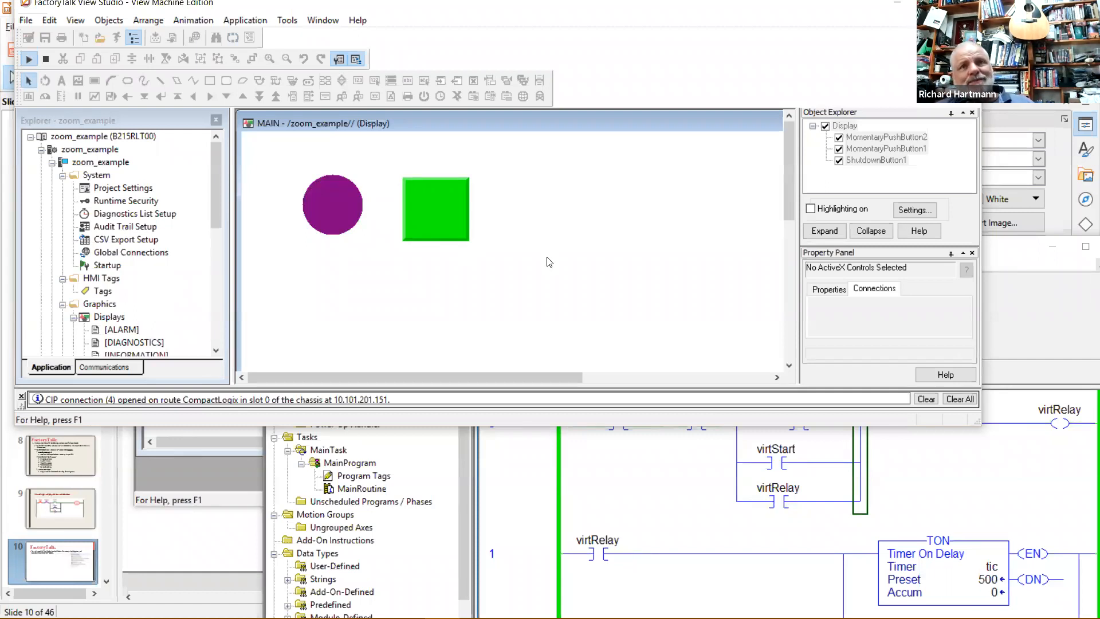
left_click(450, 211)
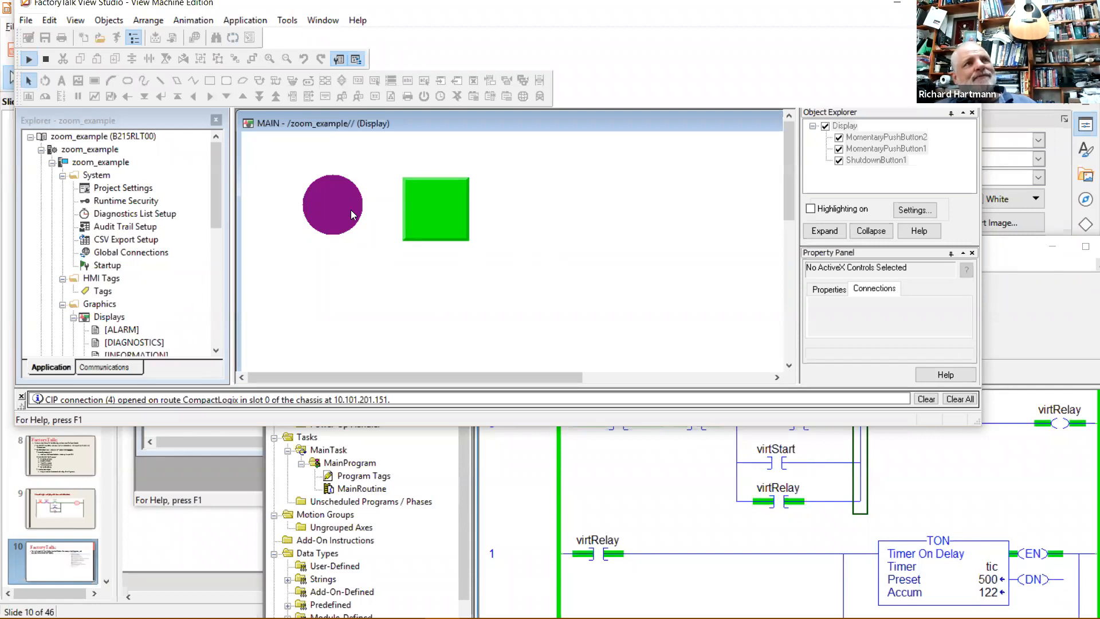
left_click(331, 209)
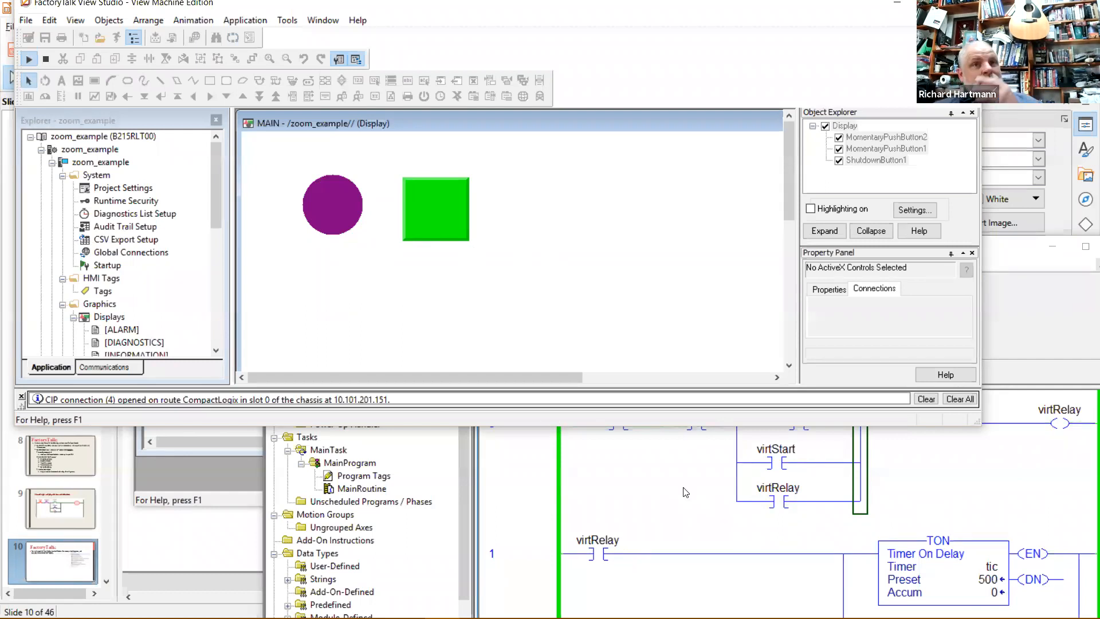
left_click(437, 211)
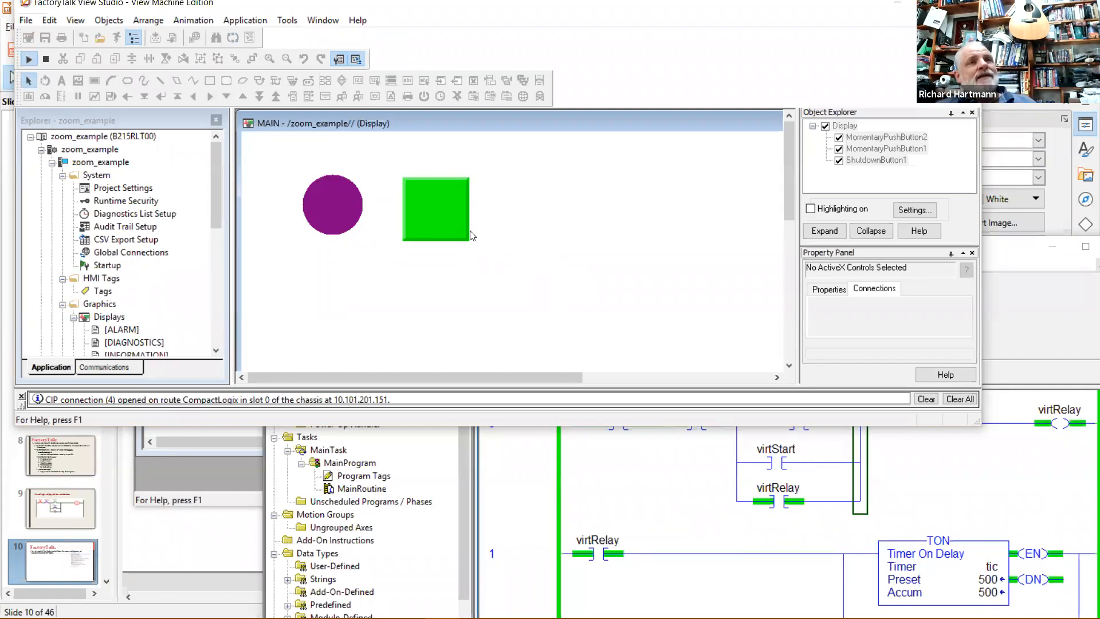
Return to edit mode, enlarge the window, and draw a numeric display right of Start.
left_click(47, 59)
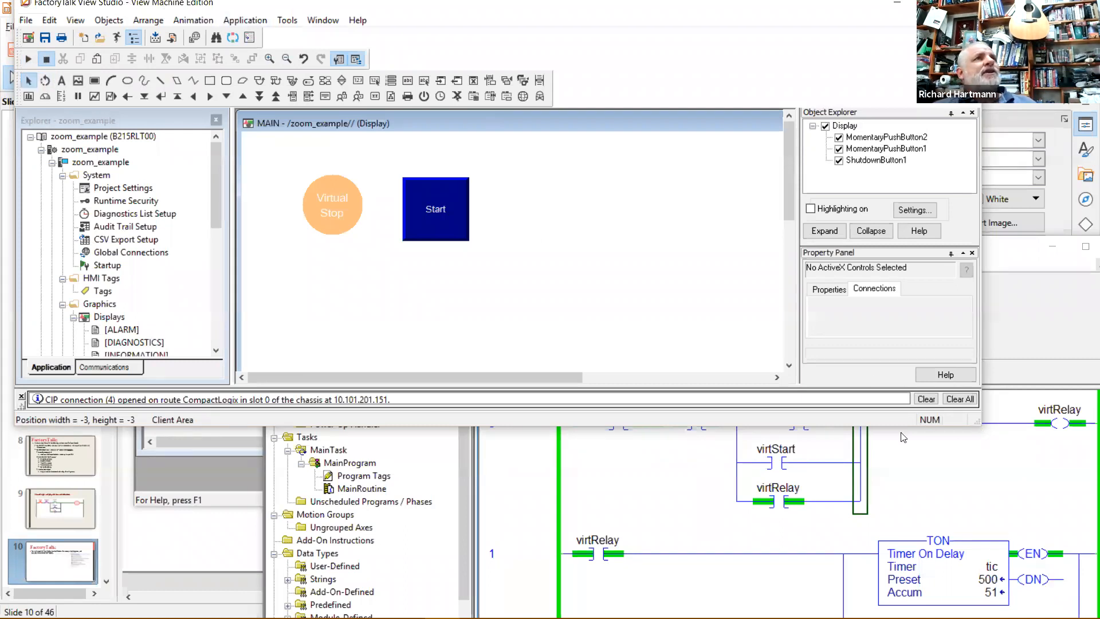
left_click_drag(978, 427, 1088, 564)
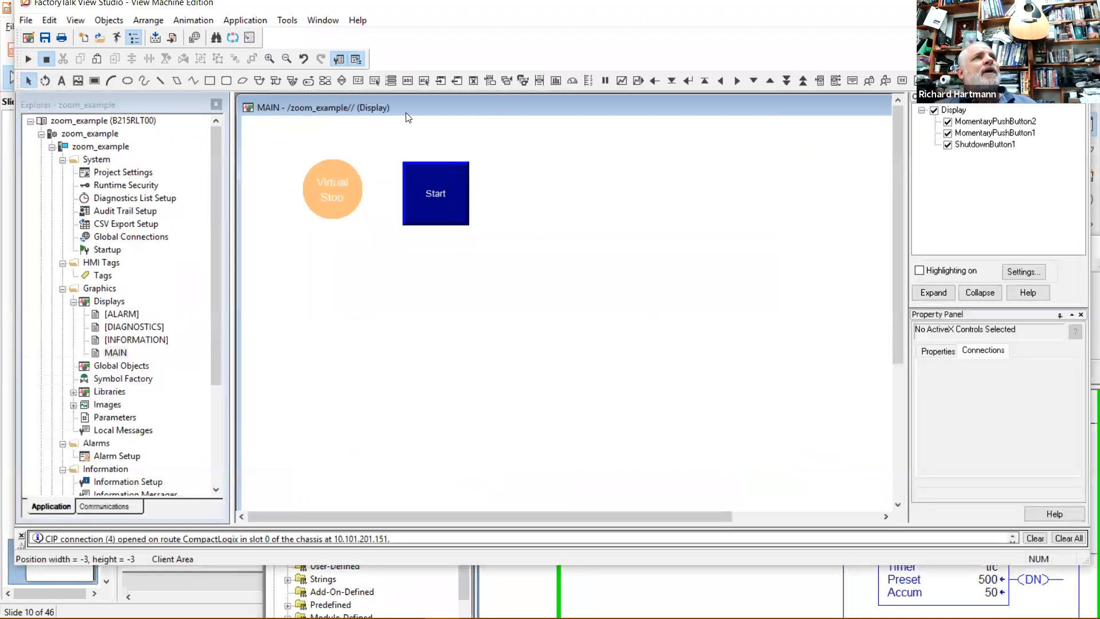
left_click(359, 80)
left_click_drag(537, 150, 630, 188)
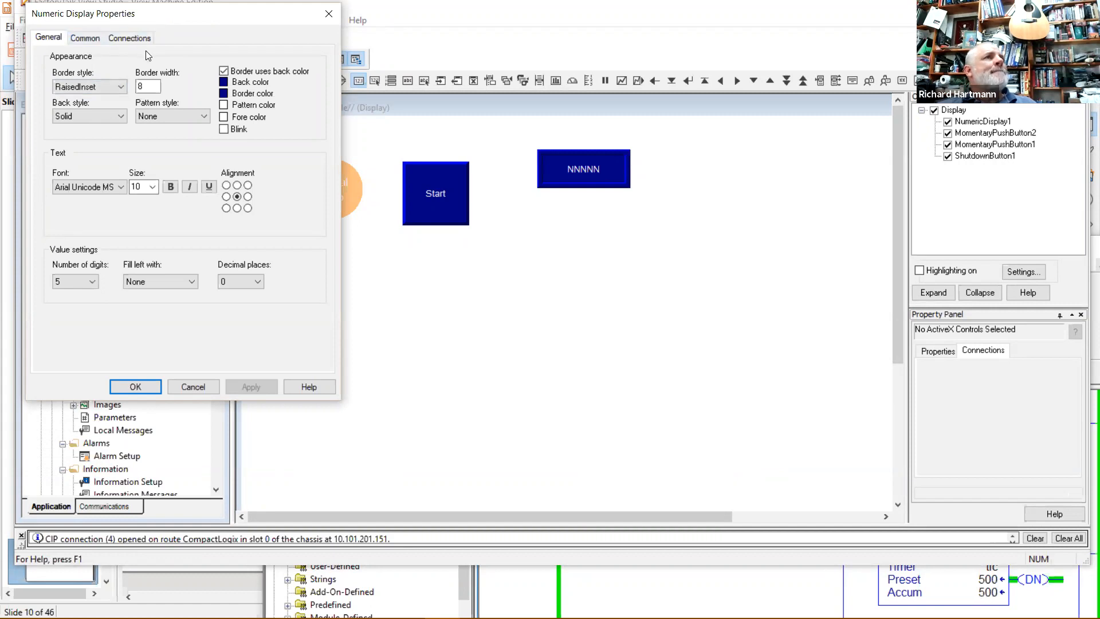
Bind the numeric display's Value to Program:MainProgram count.ACC.
left_click(107, 38)
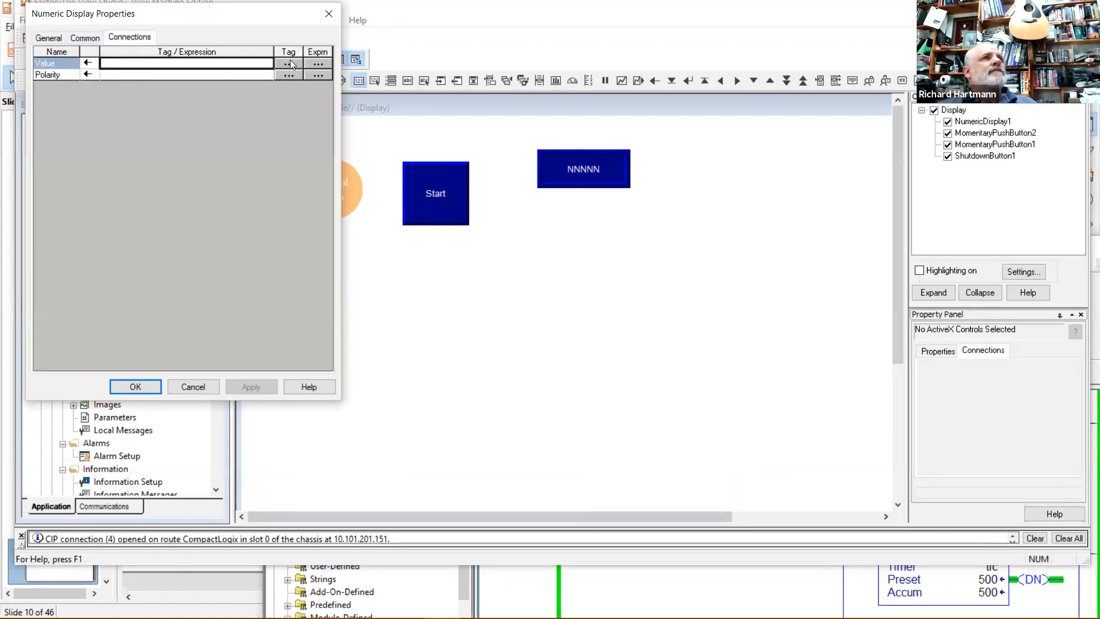
left_click(289, 63)
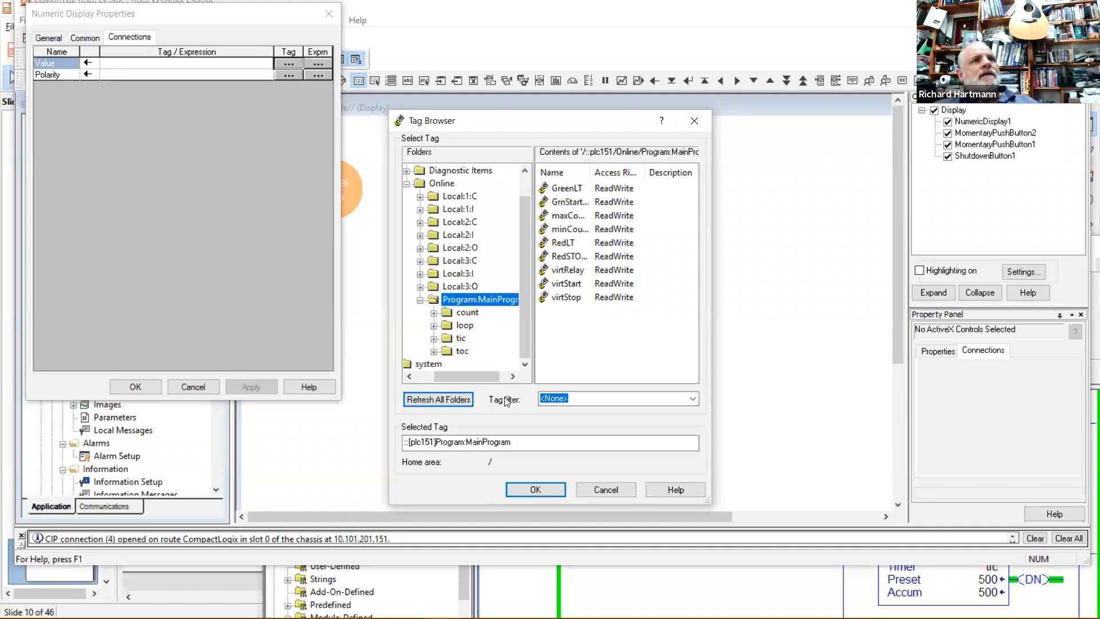
key("Down")
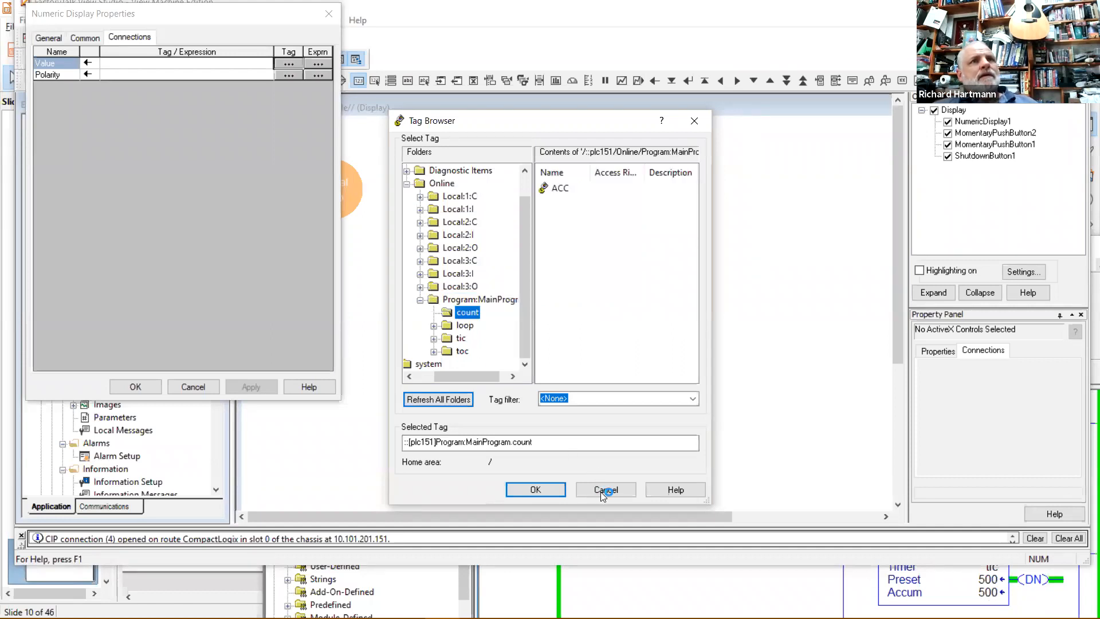
left_click(560, 189)
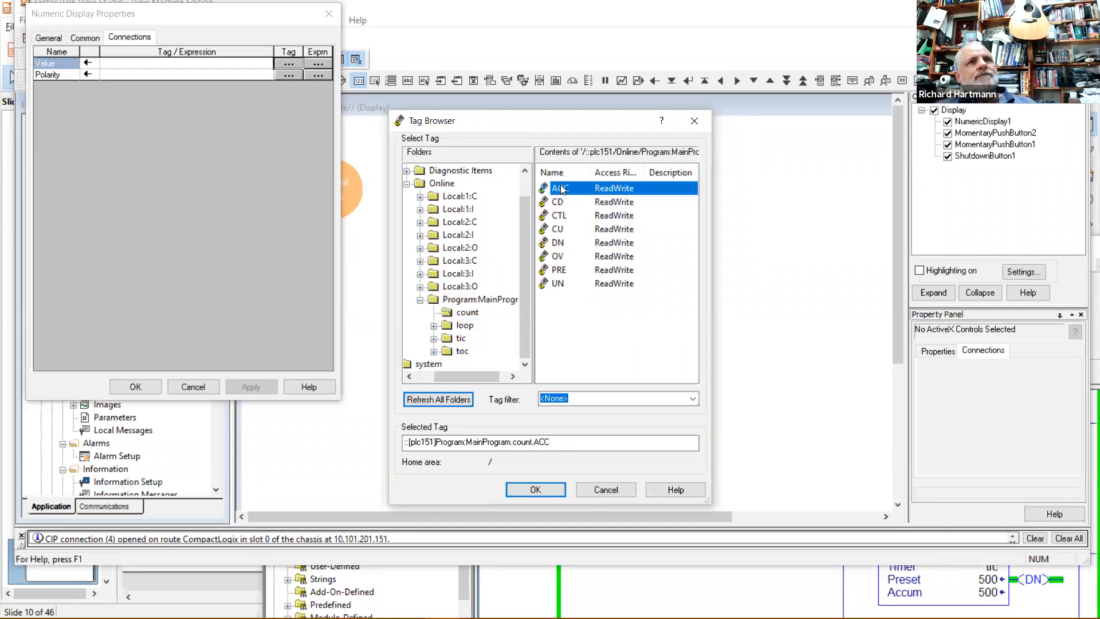
left_click(535, 490)
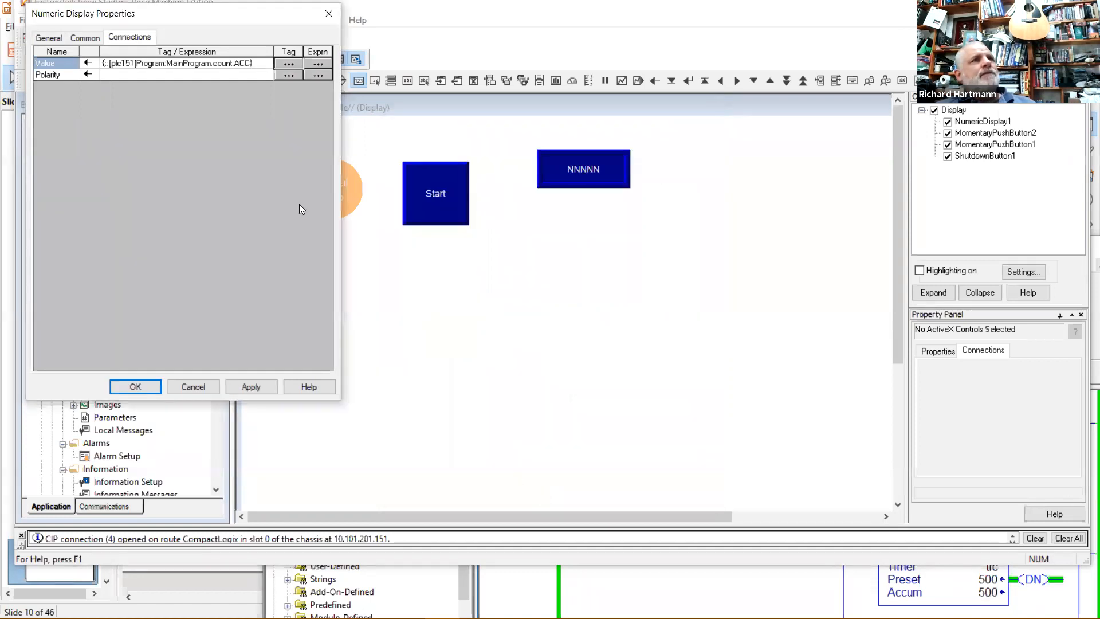
left_click(137, 384)
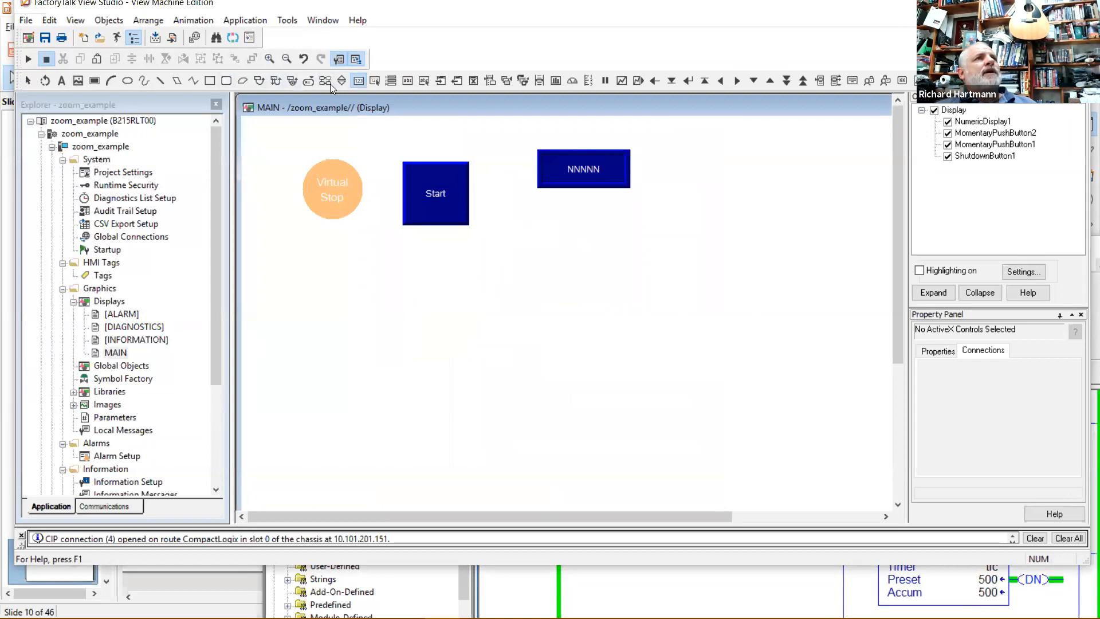
left_click(359, 81)
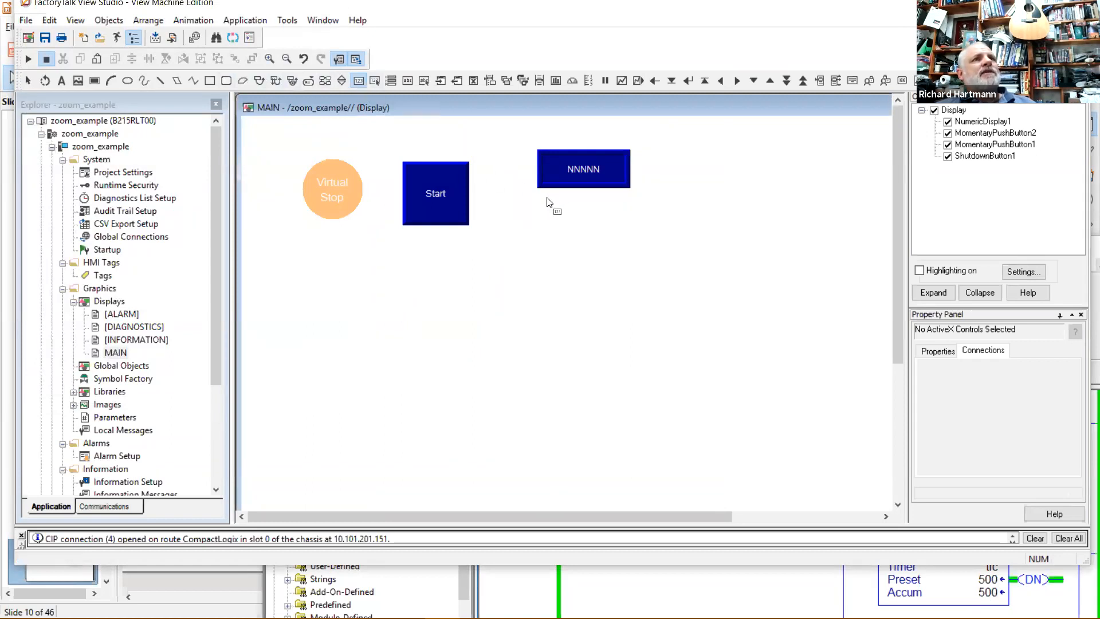
Draw a second numeric display below the first, bind its Value to loop.ACC, and align it.
left_click_drag(541, 203, 632, 231)
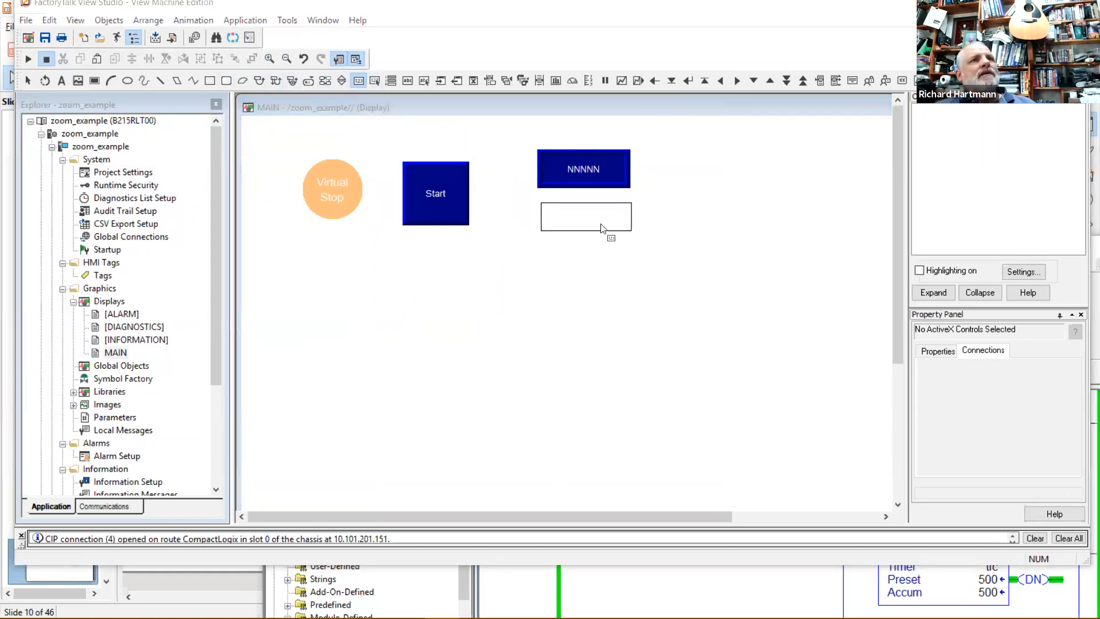
left_click(87, 38)
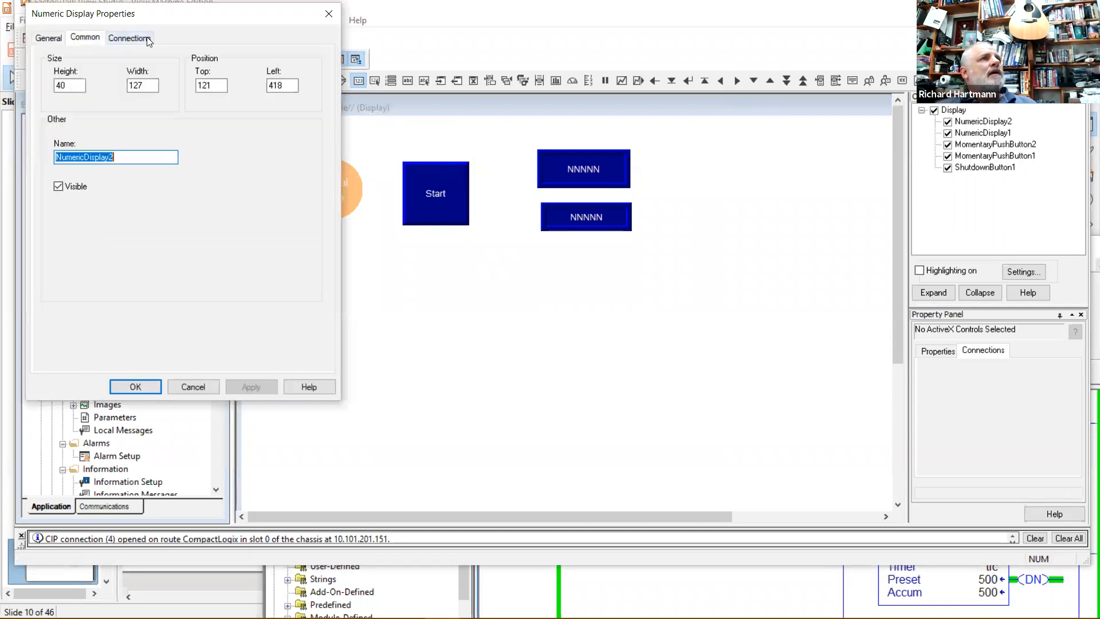
left_click(131, 41)
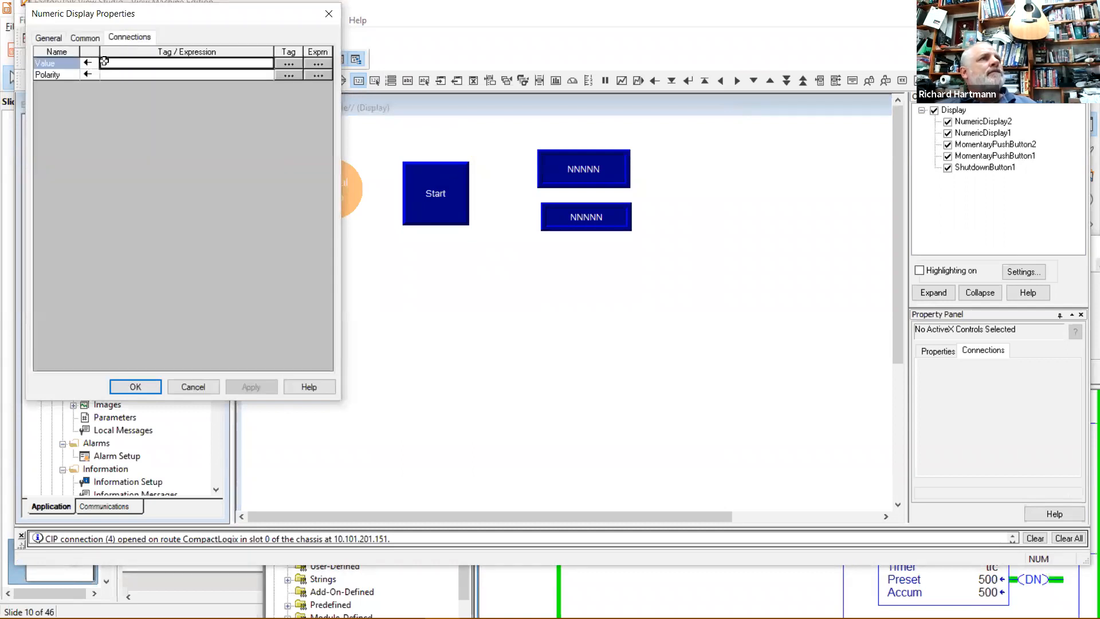
left_click(289, 68)
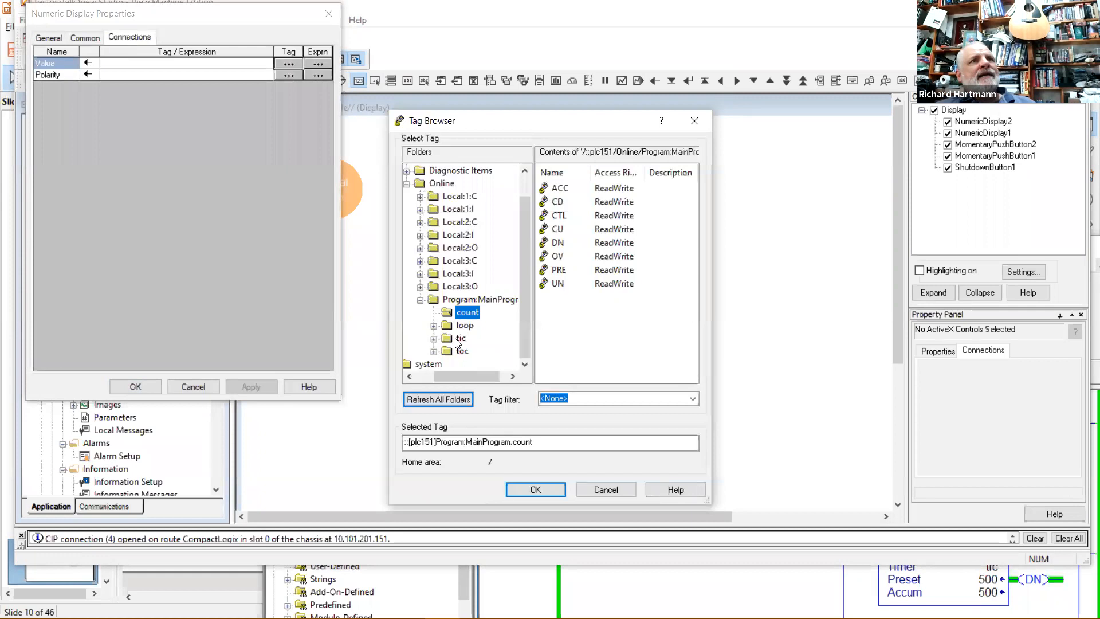
left_click(463, 325)
left_click(560, 188)
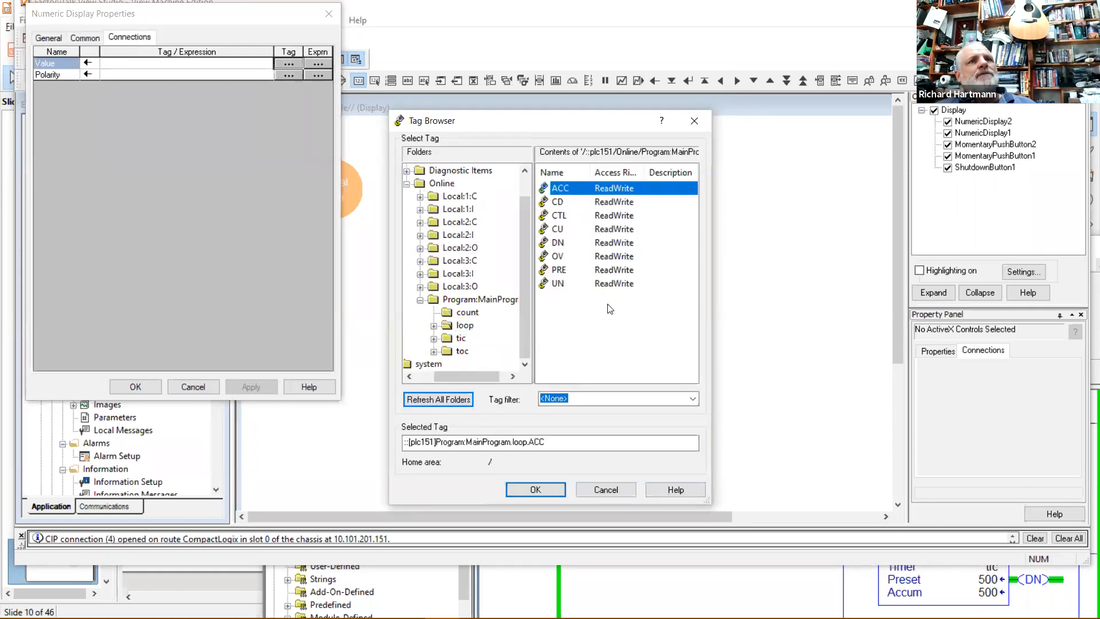
left_click(536, 489)
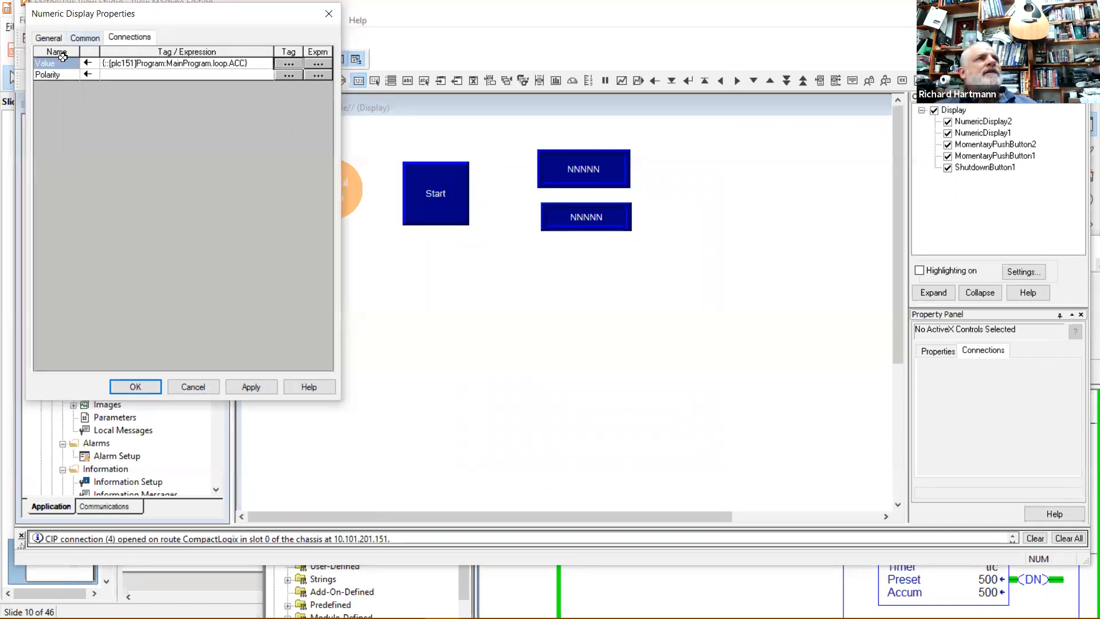
left_click(49, 38)
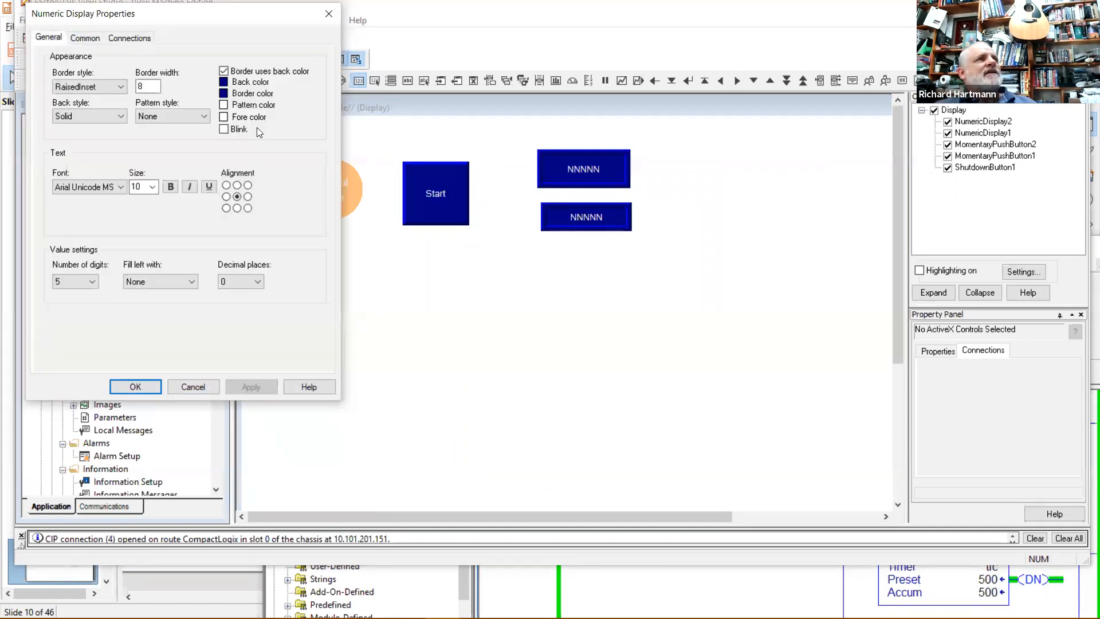
left_click(140, 386)
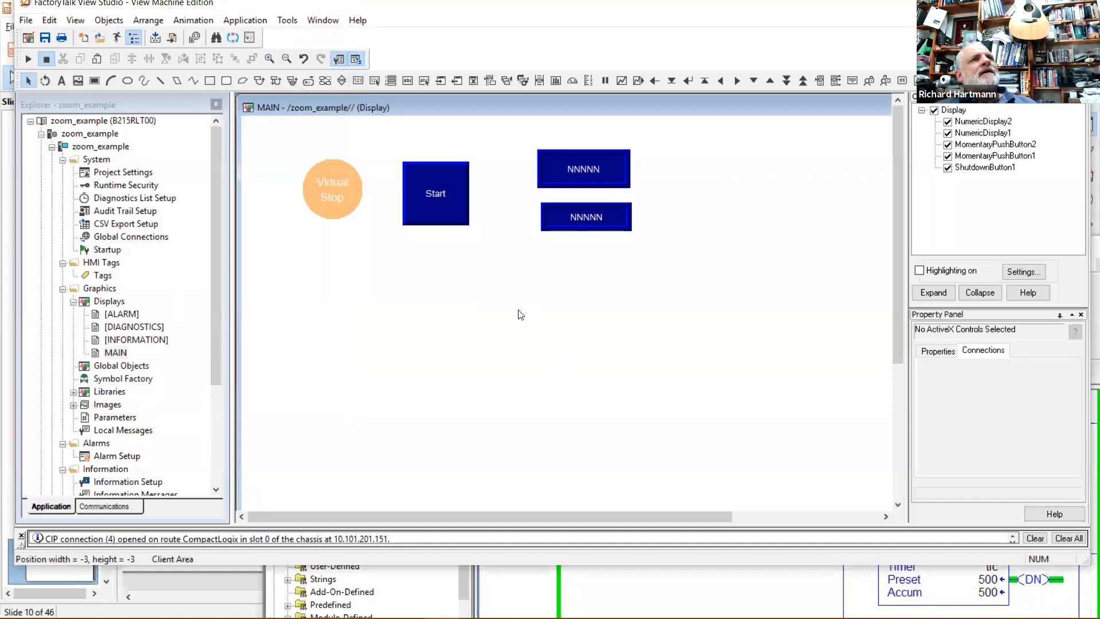
left_click_drag(585, 217, 565, 219)
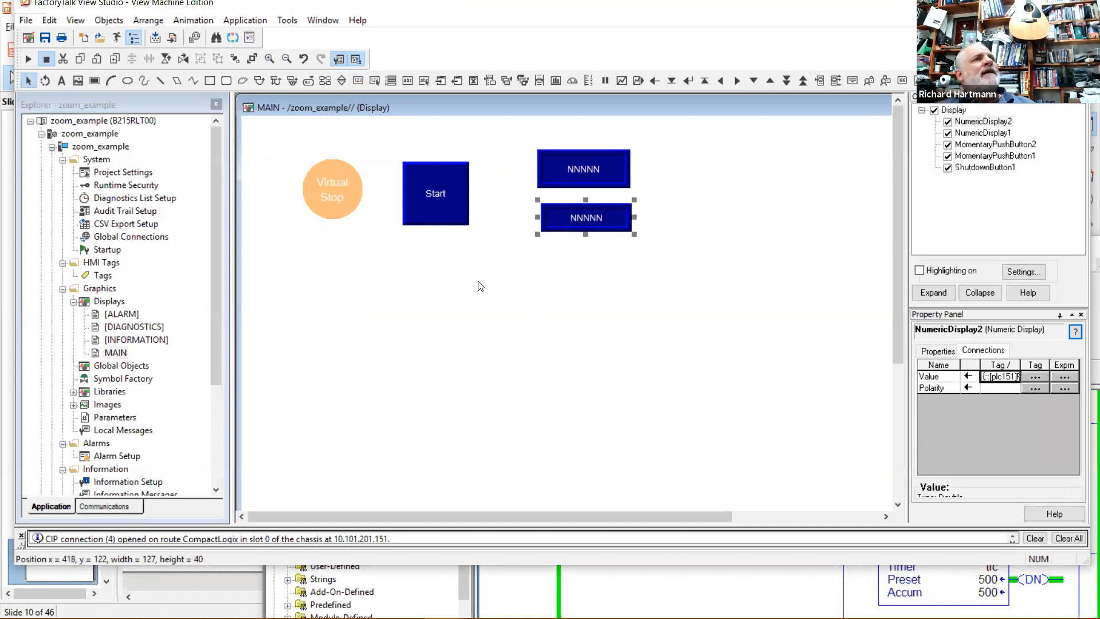
left_click(481, 286)
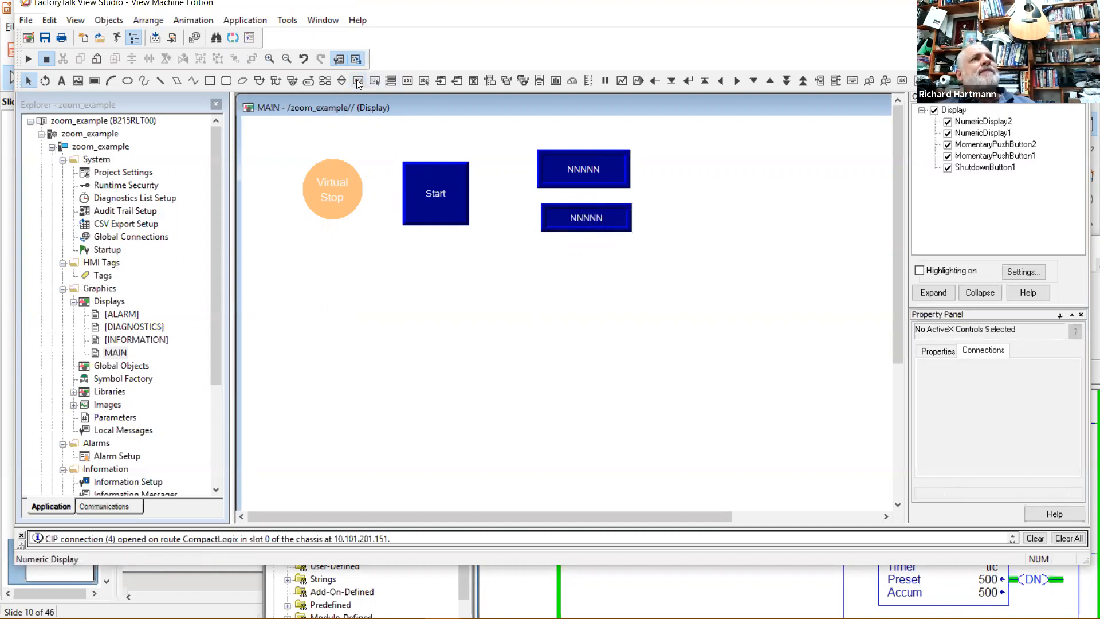
Draw a gauge right of the numeric displays and set its maximum to 20.
left_click(573, 83)
left_click_drag(709, 169, 831, 254)
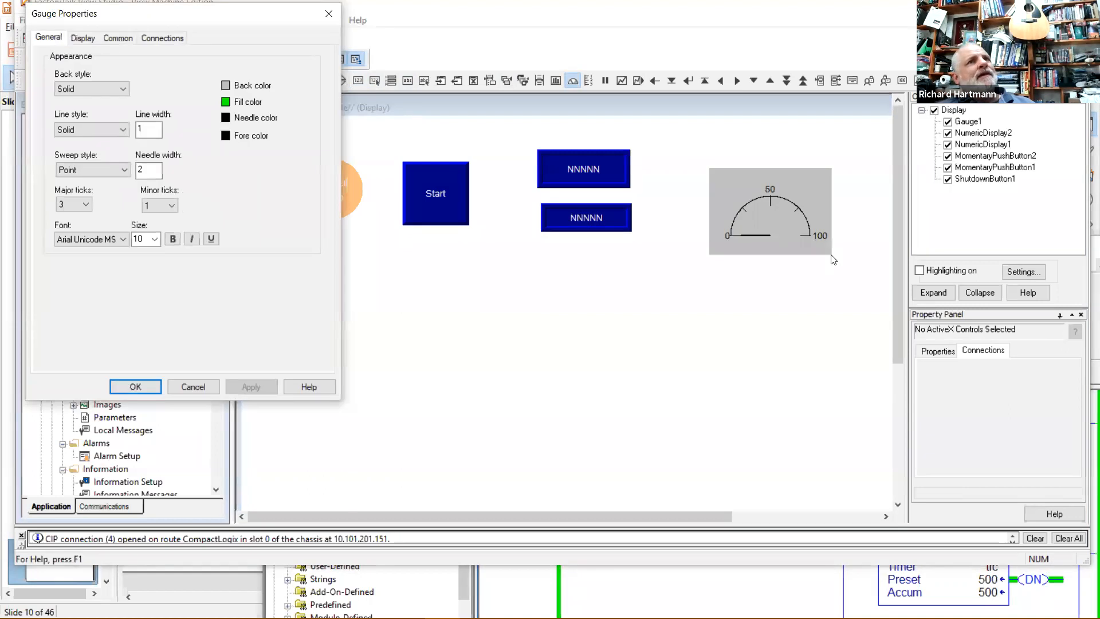
left_click(85, 38)
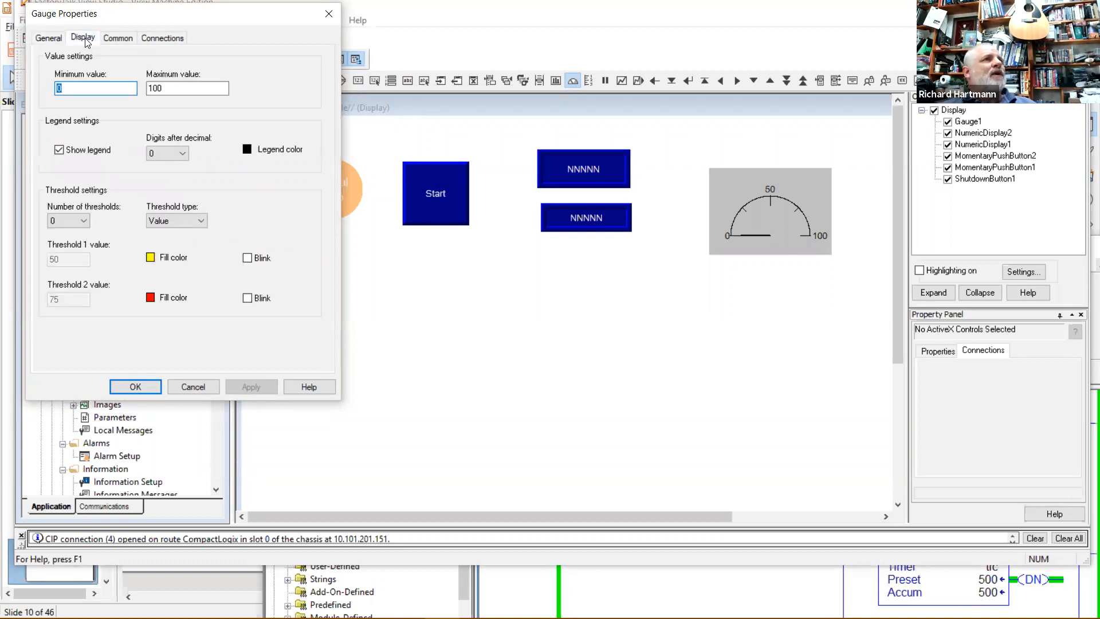
key("Tab")
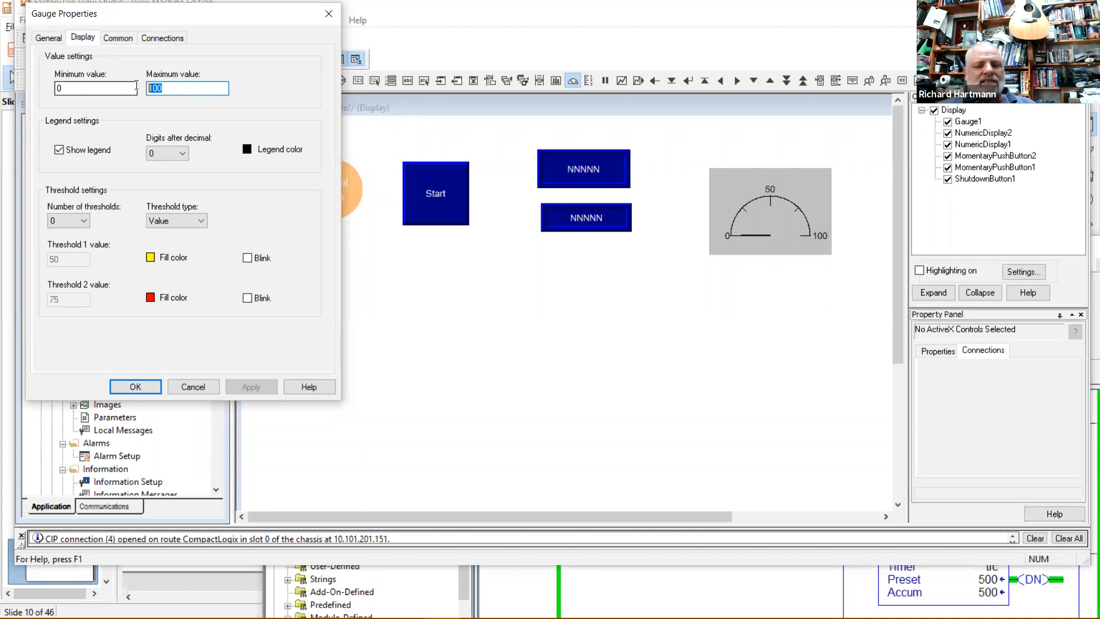
type("20")
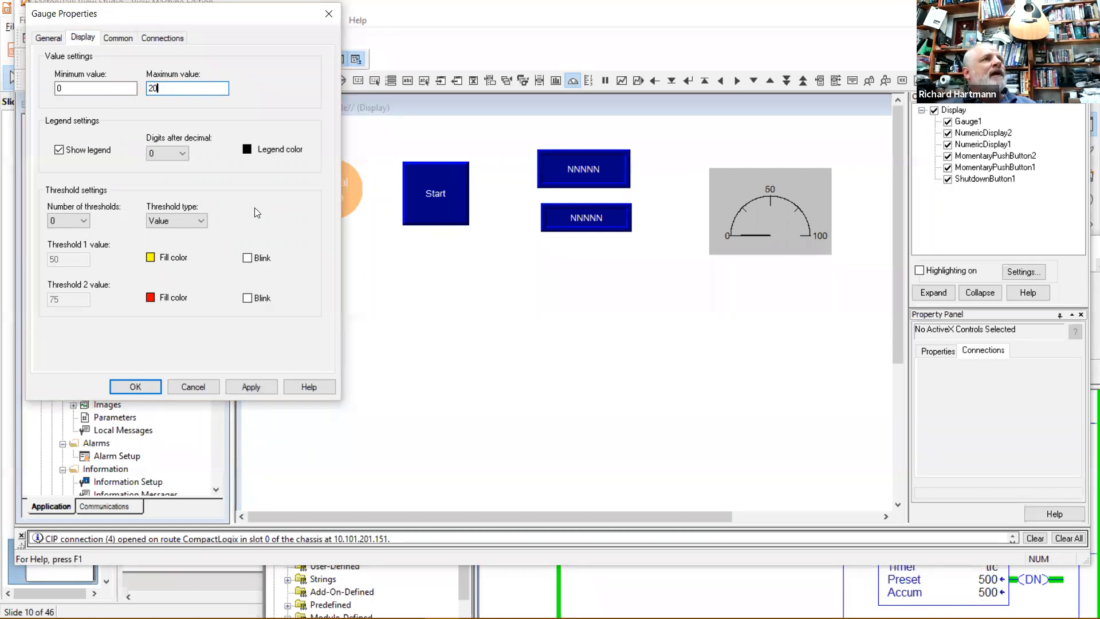
Give the gauge one threshold at 15 and apply the settings.
left_click(85, 220)
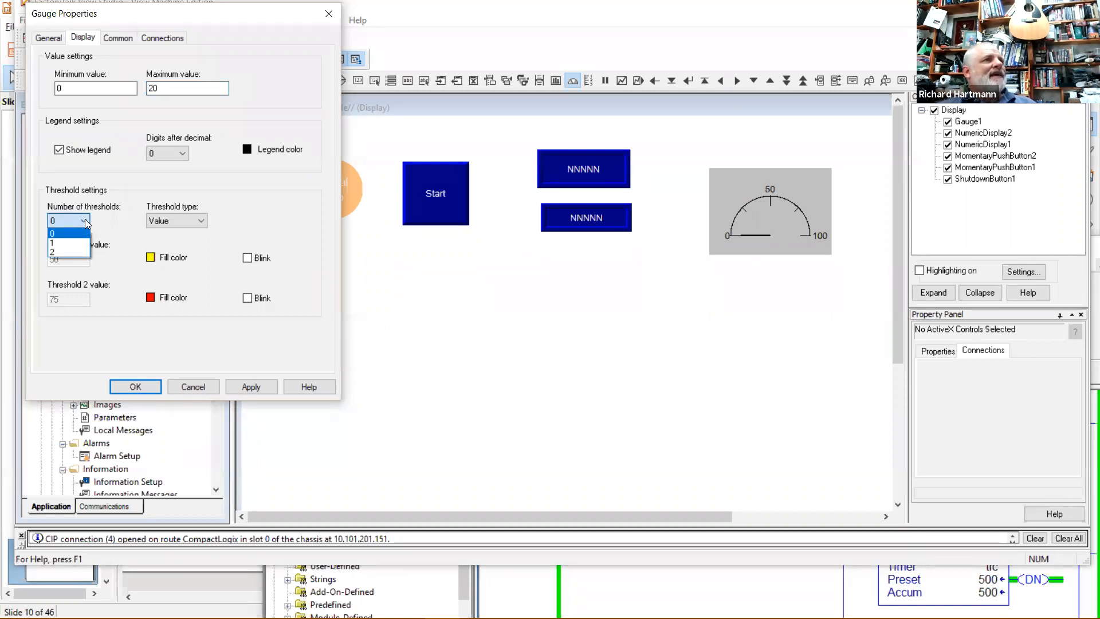
left_click(113, 199)
left_click(84, 220)
left_click(68, 237)
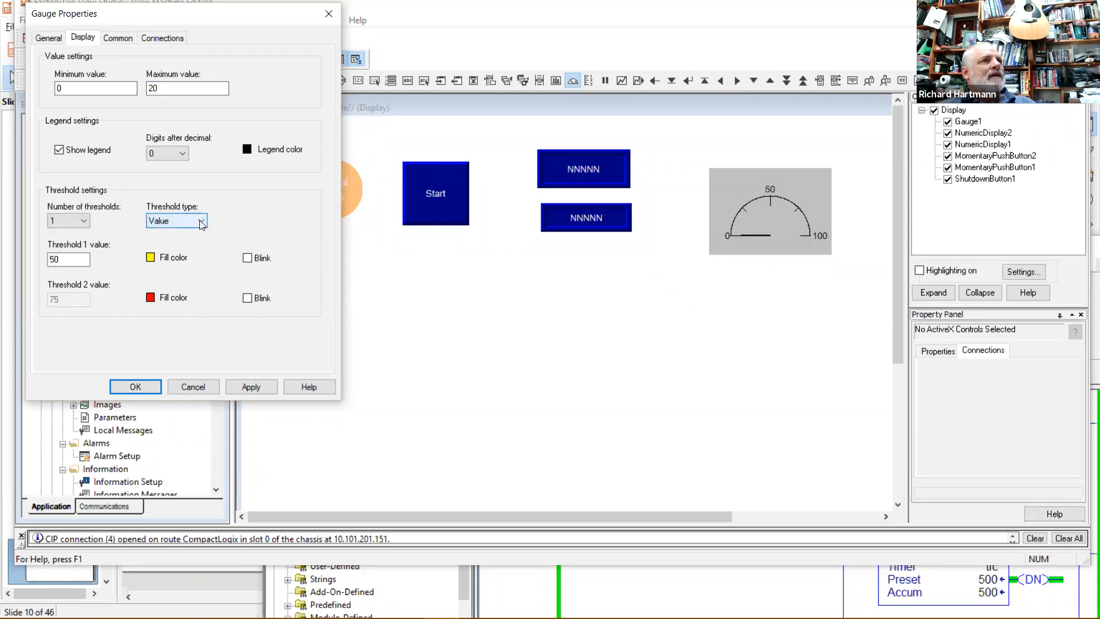
left_click_drag(90, 261, 46, 265)
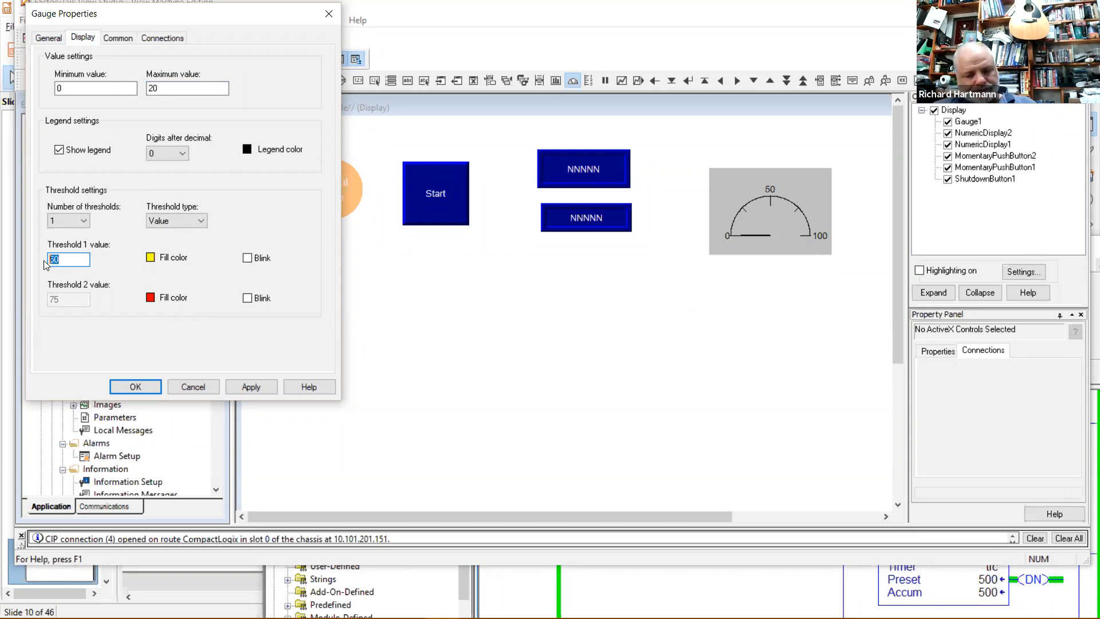
type("5")
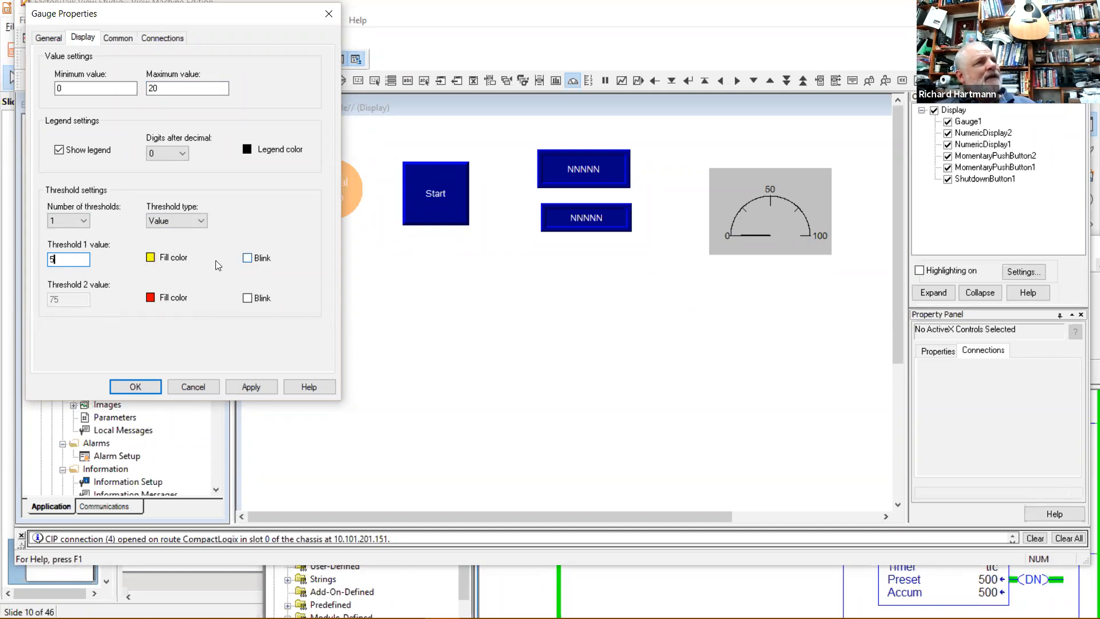
left_click_drag(63, 257, 43, 257)
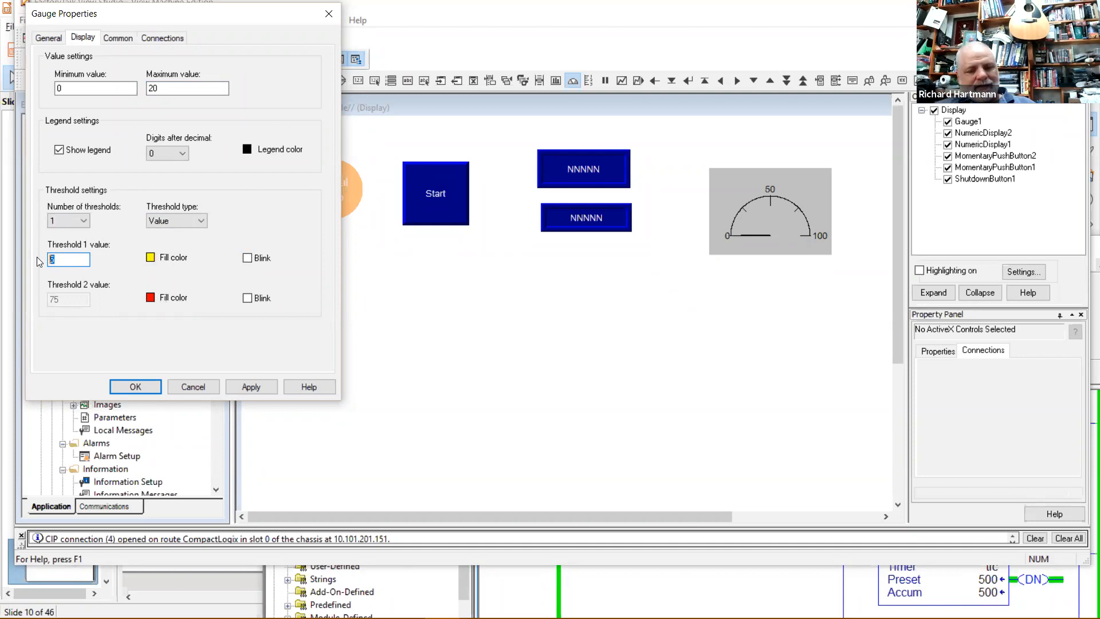
type("15")
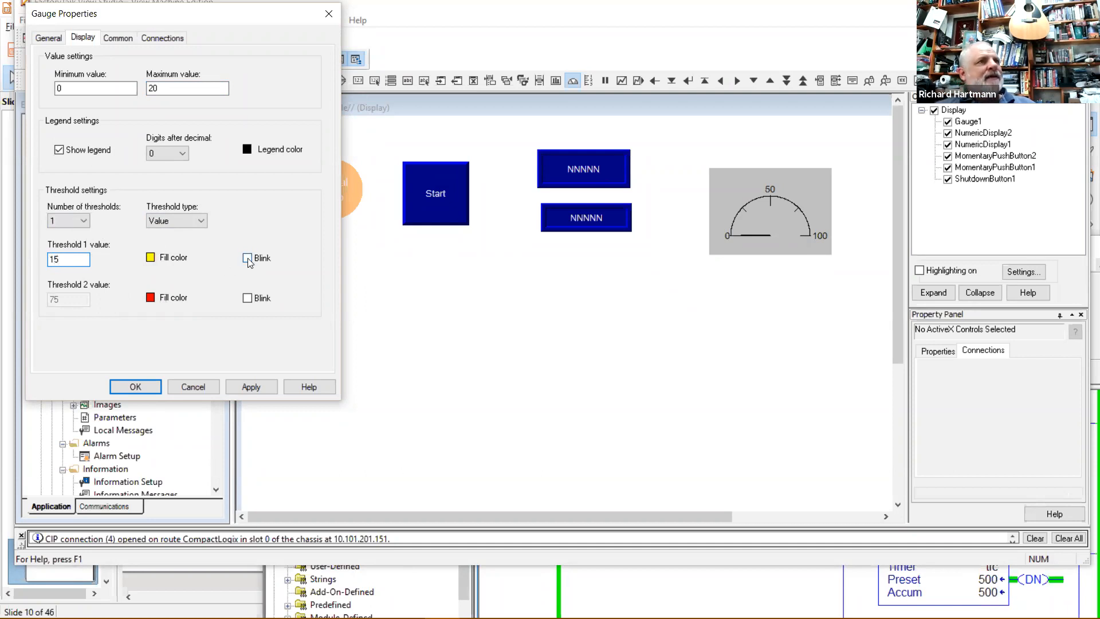
left_click(252, 389)
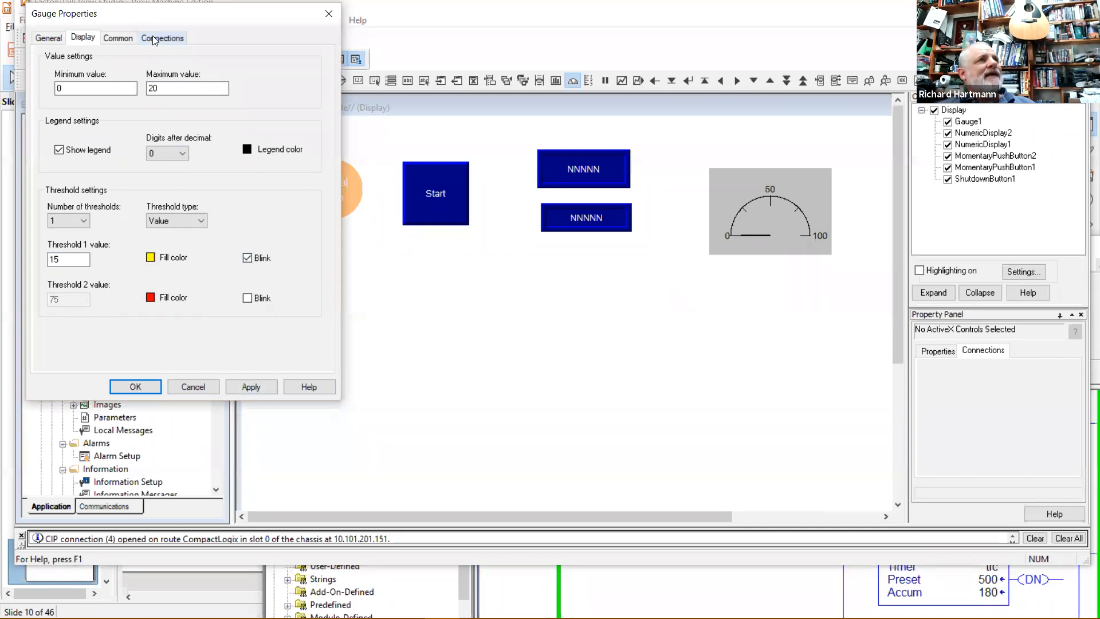
left_click(153, 36)
left_click(282, 62)
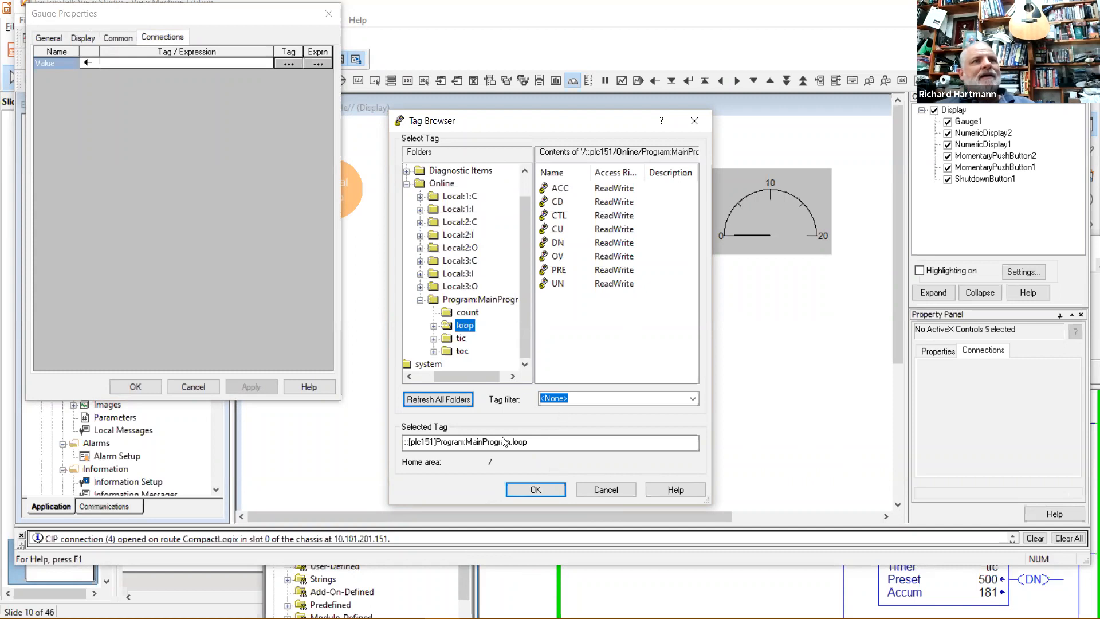
Bind Gauge1's Value to count.ACC, close its properties, and return to the Select tool.
key("Up")
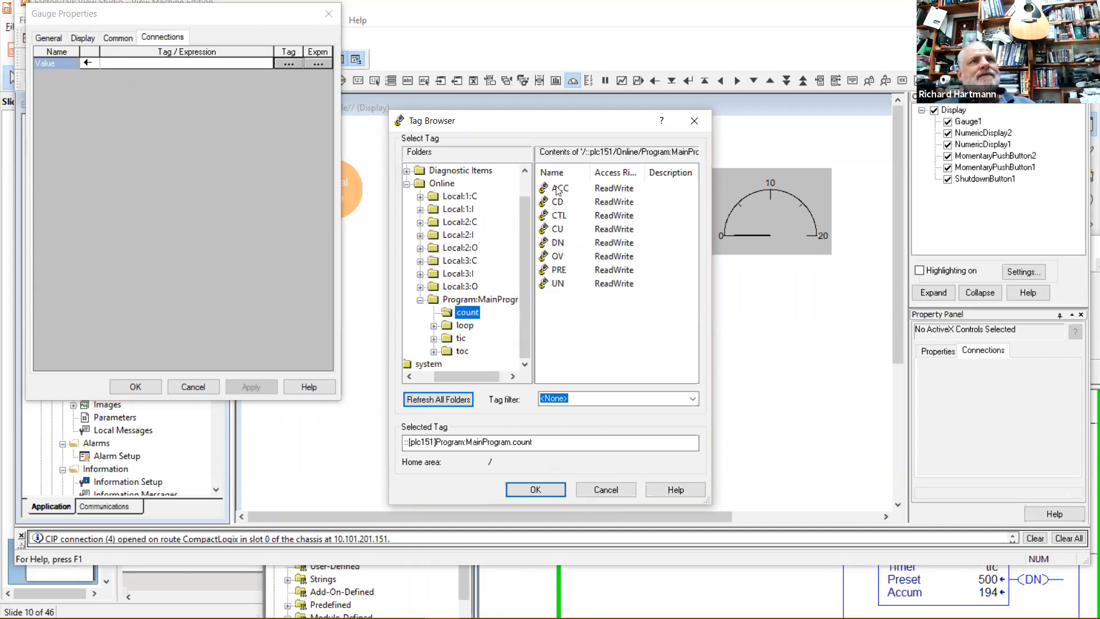
left_click(559, 189)
left_click(535, 490)
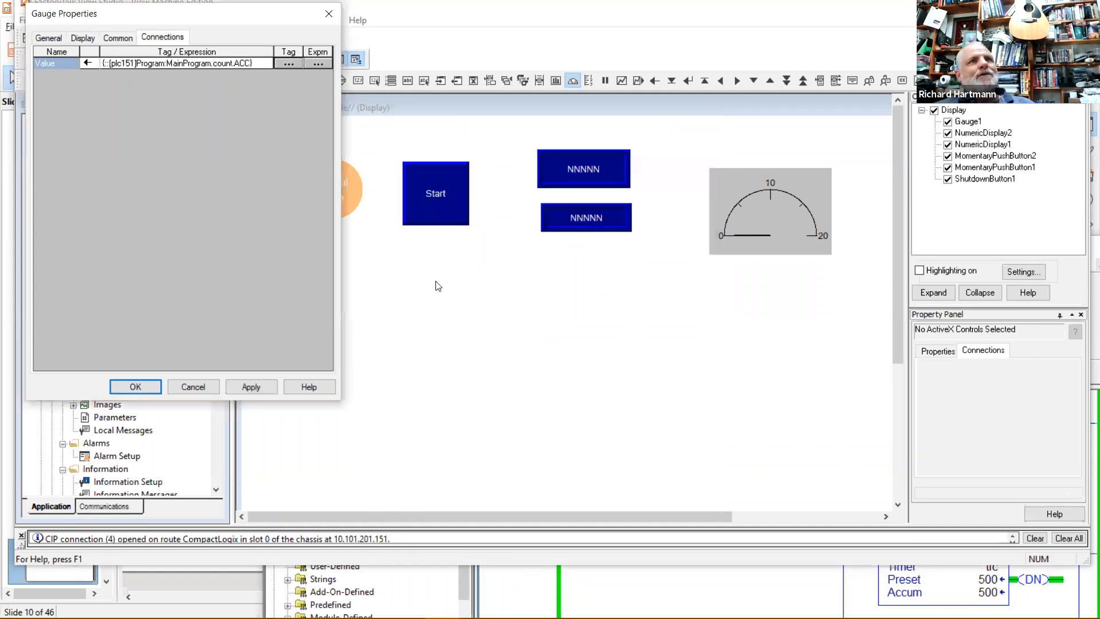
left_click(135, 387)
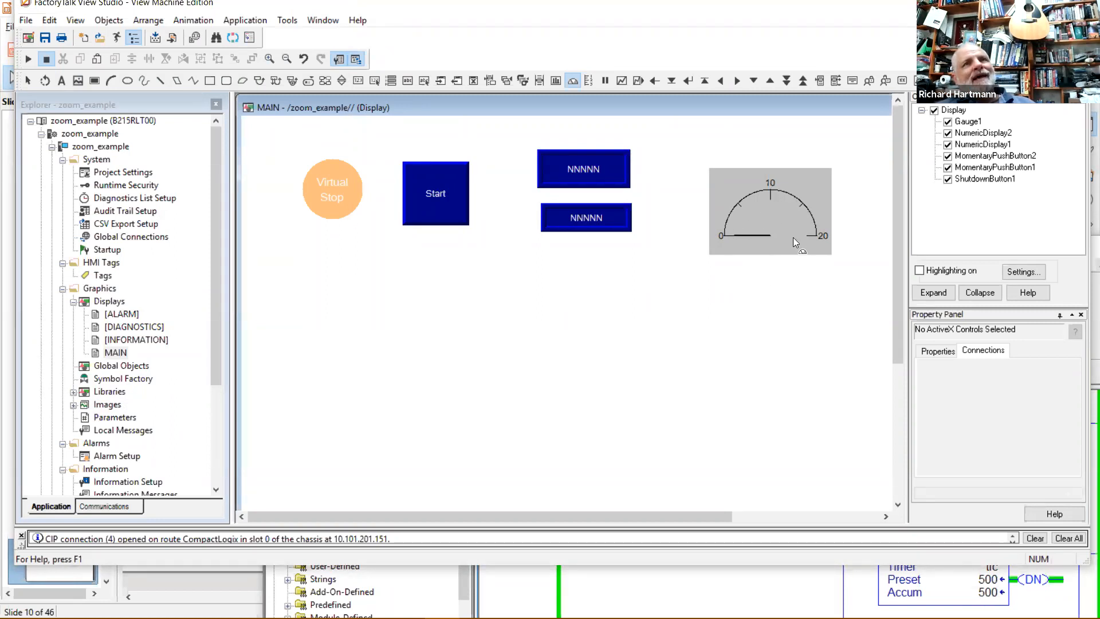
left_click(646, 287)
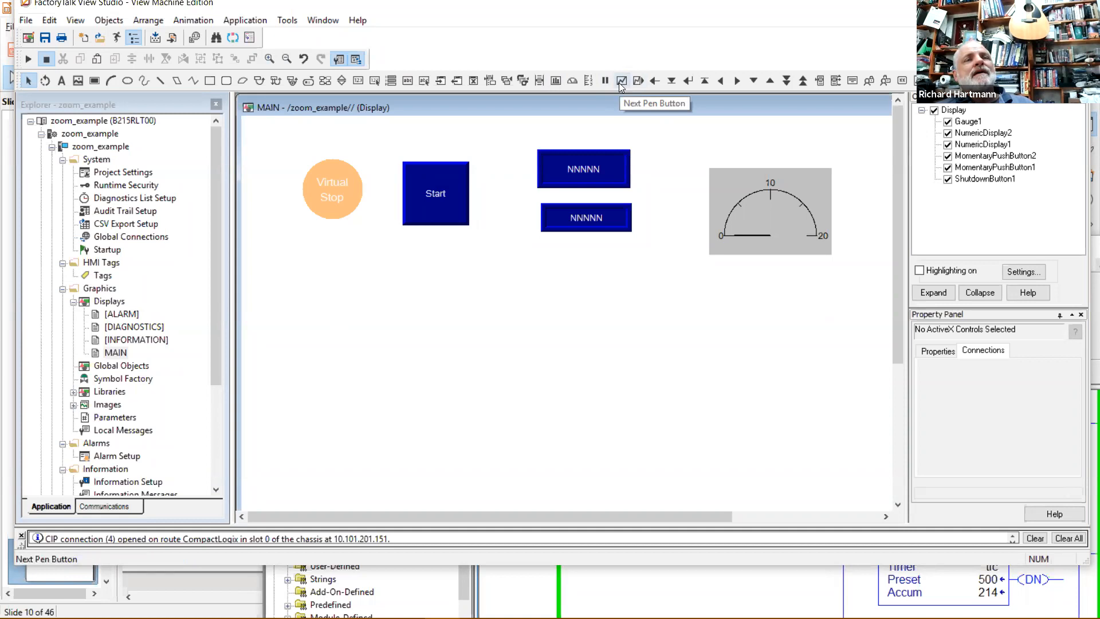
Draw a trend chart below the other objects on MAIN.
left_click(639, 80)
left_click_drag(345, 327, 702, 469)
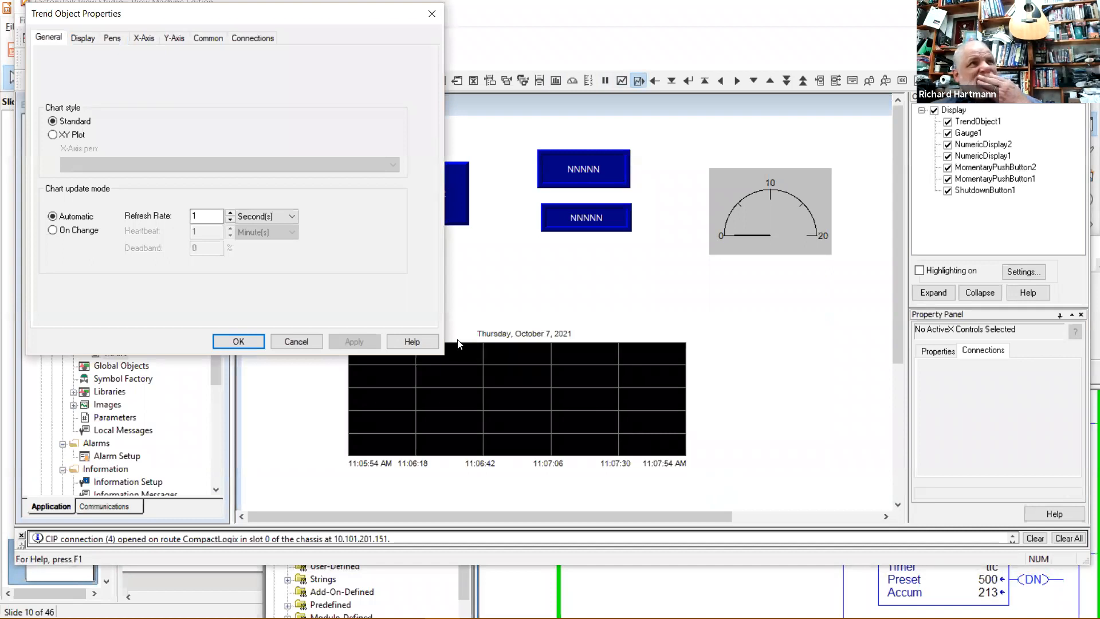
left_click(144, 36)
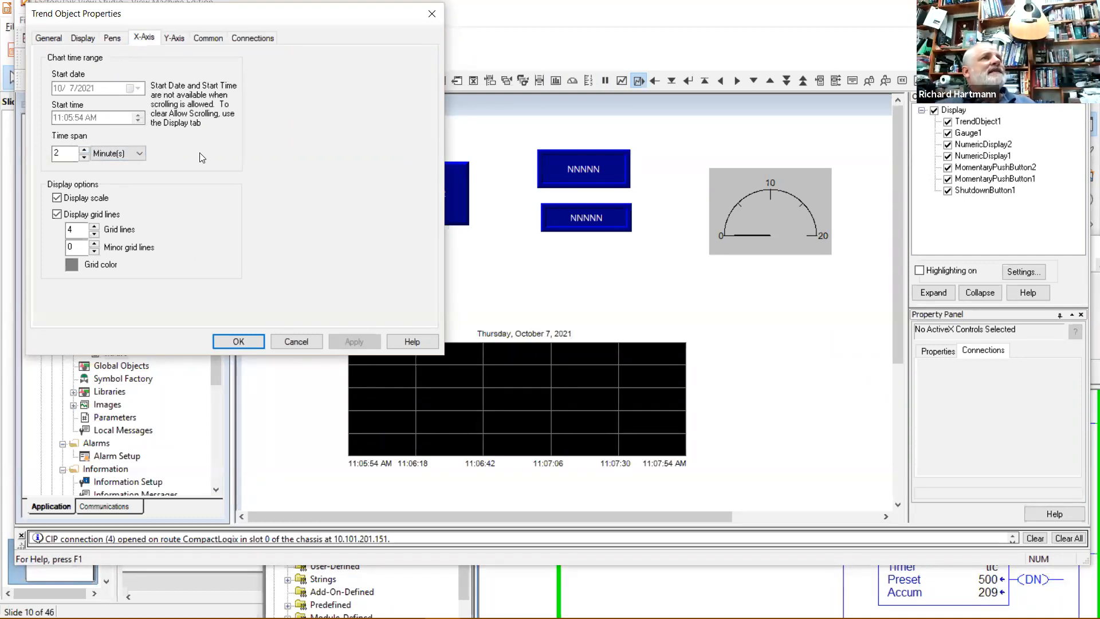
left_click(178, 38)
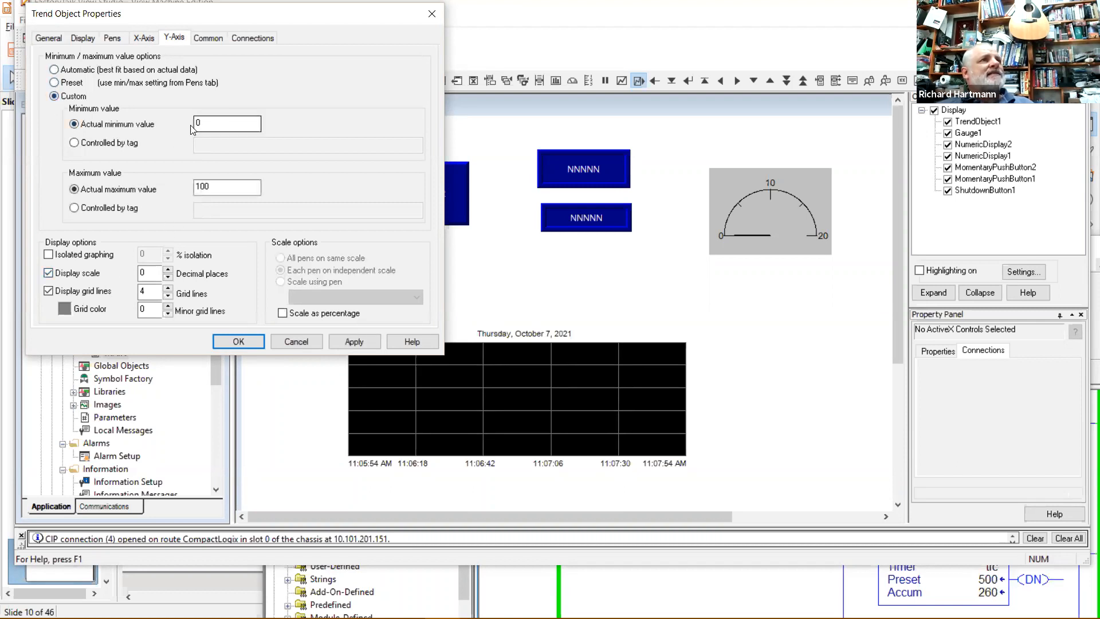
Set the trend's Y-axis to a custom fixed range with maximum 20.
left_click_drag(216, 189, 191, 190)
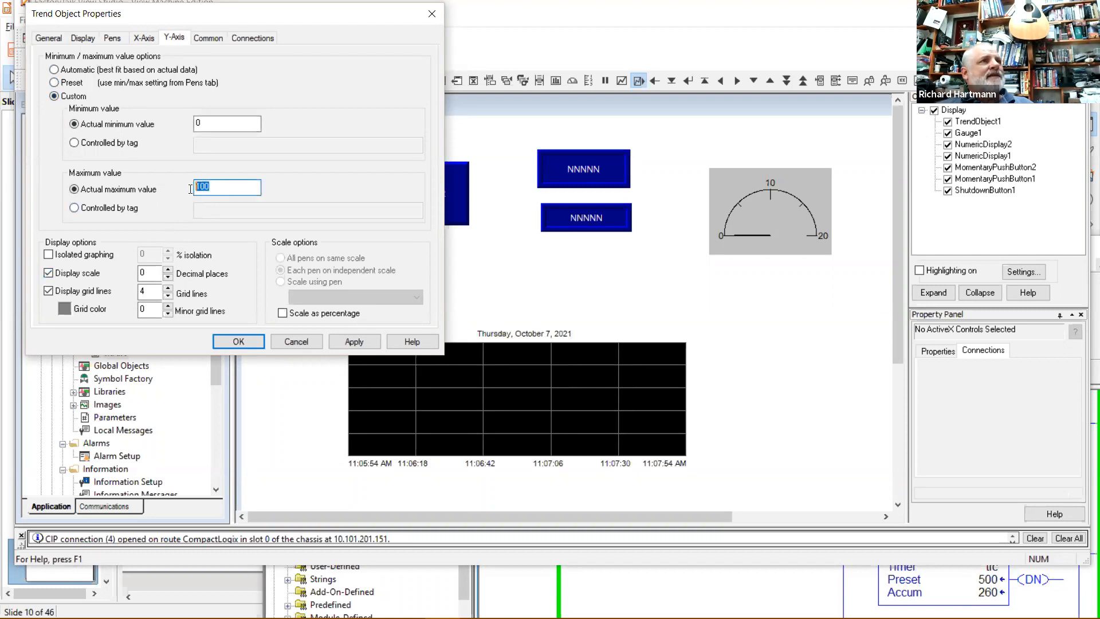
type("20")
left_click(342, 341)
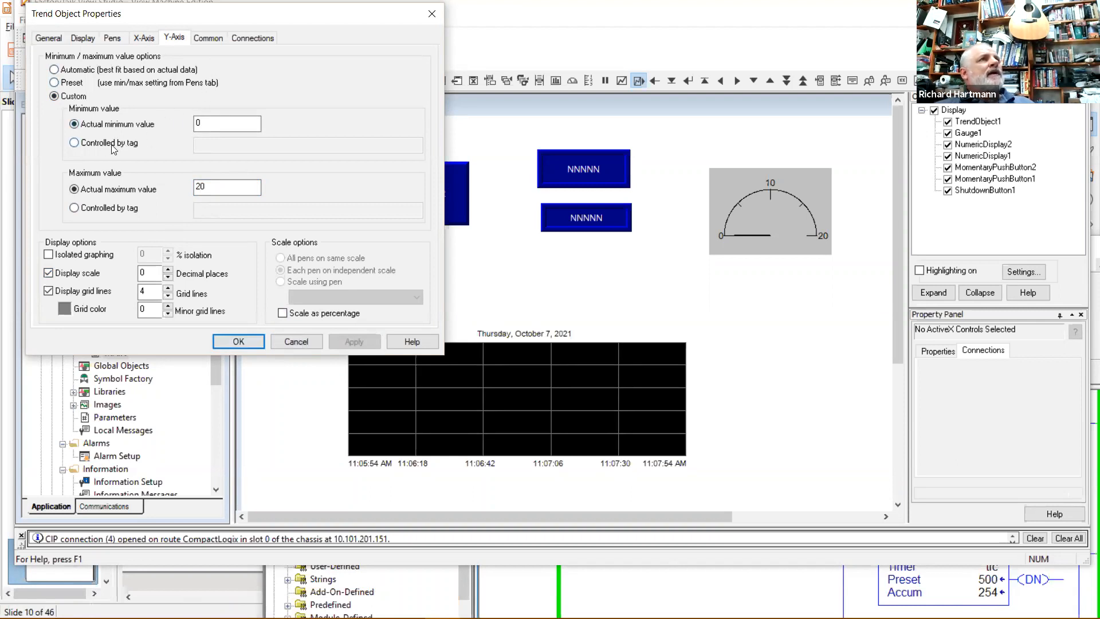
left_click(116, 209)
left_click(196, 211)
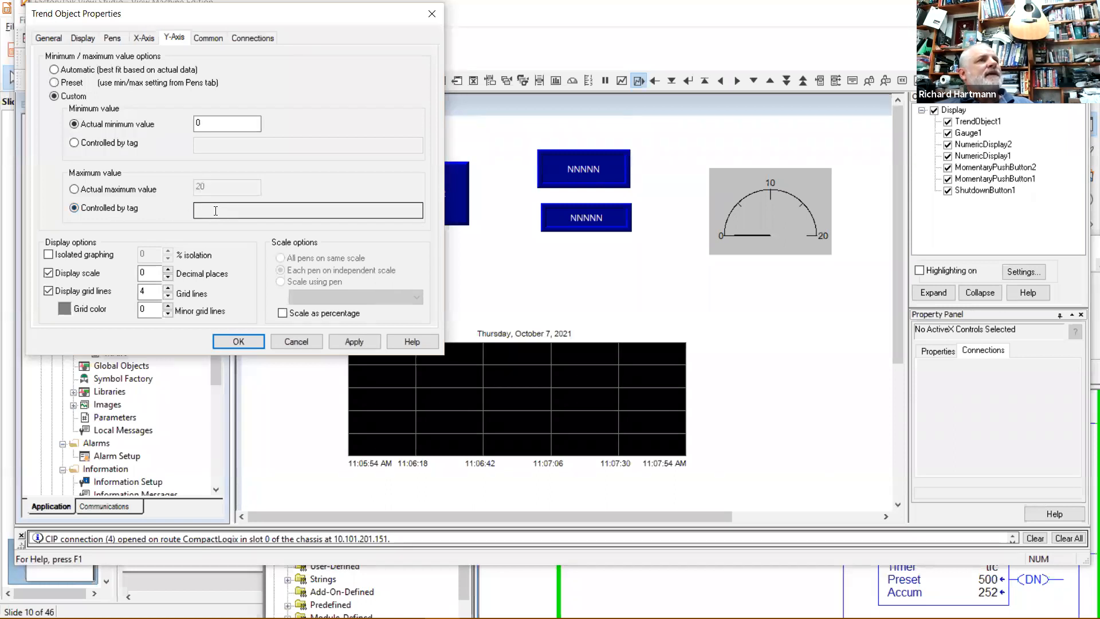
left_click(139, 190)
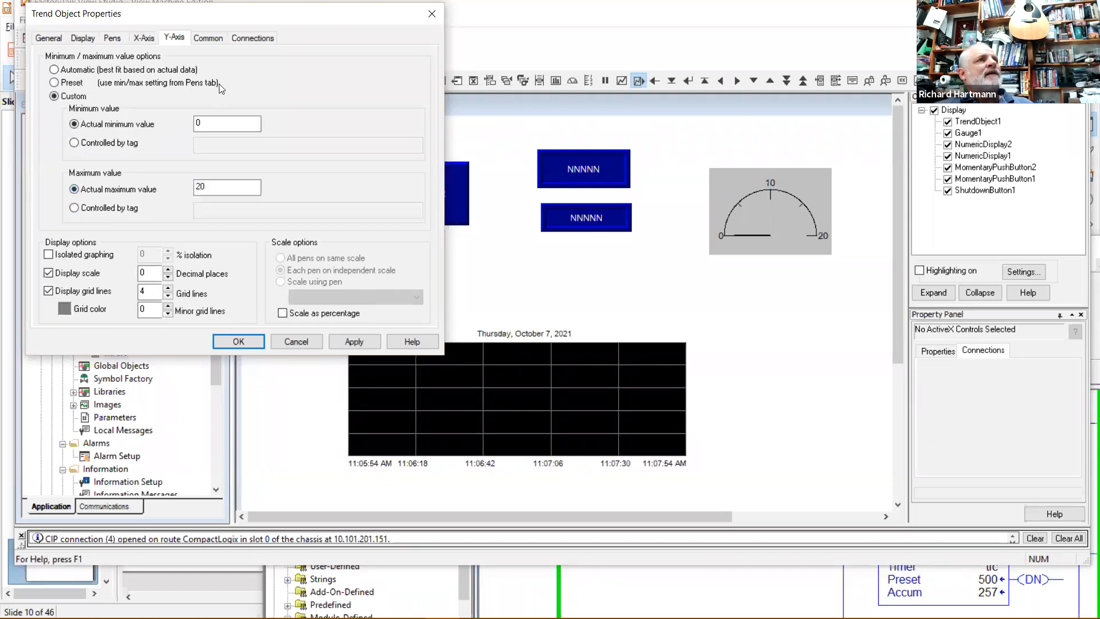
left_click(211, 35)
Assign count.ACC as the trend's Pen 1 tag.
left_click(240, 38)
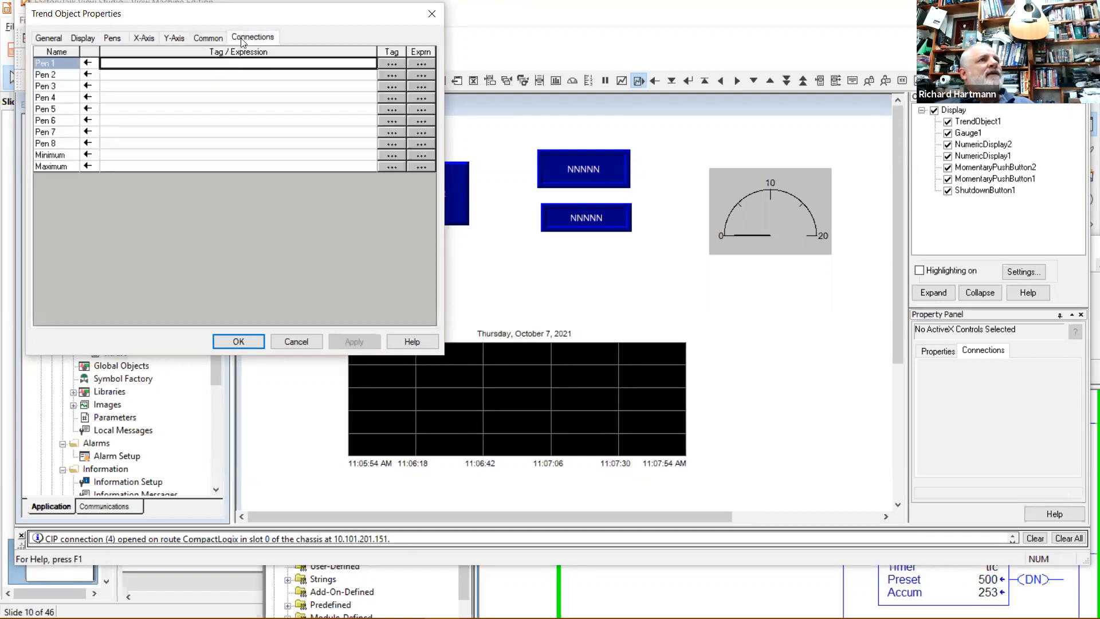
left_click(391, 63)
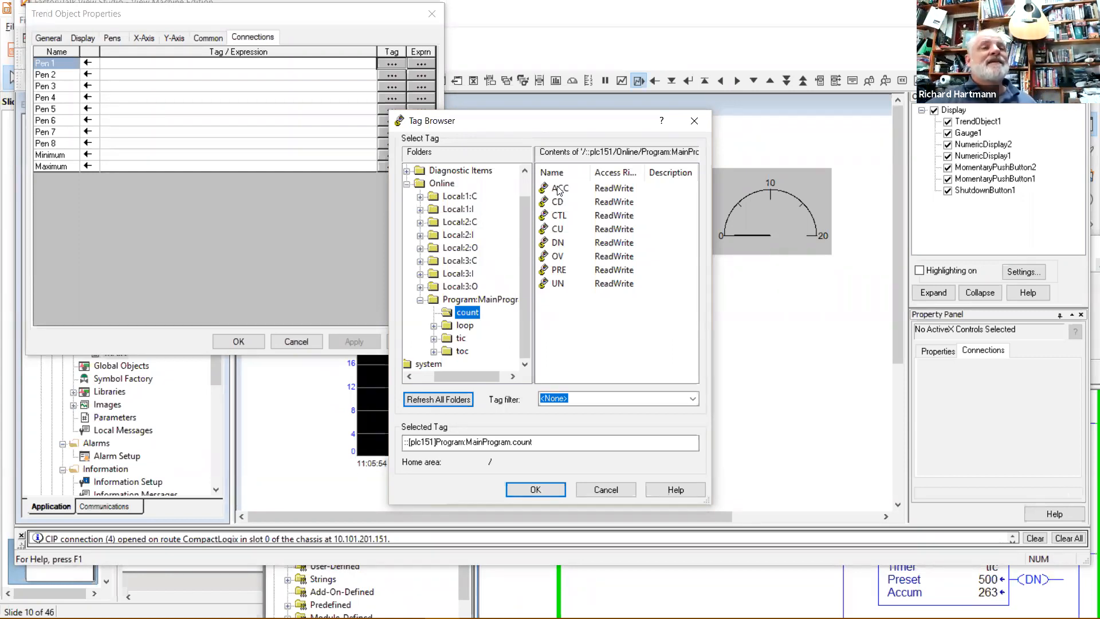
left_click(560, 189)
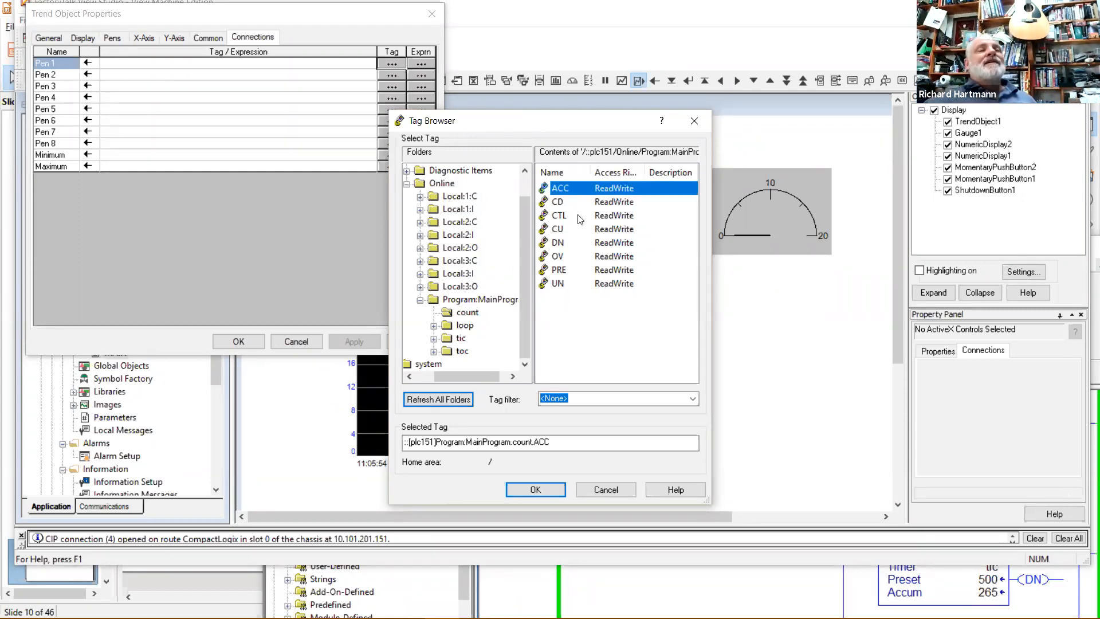
left_click(535, 490)
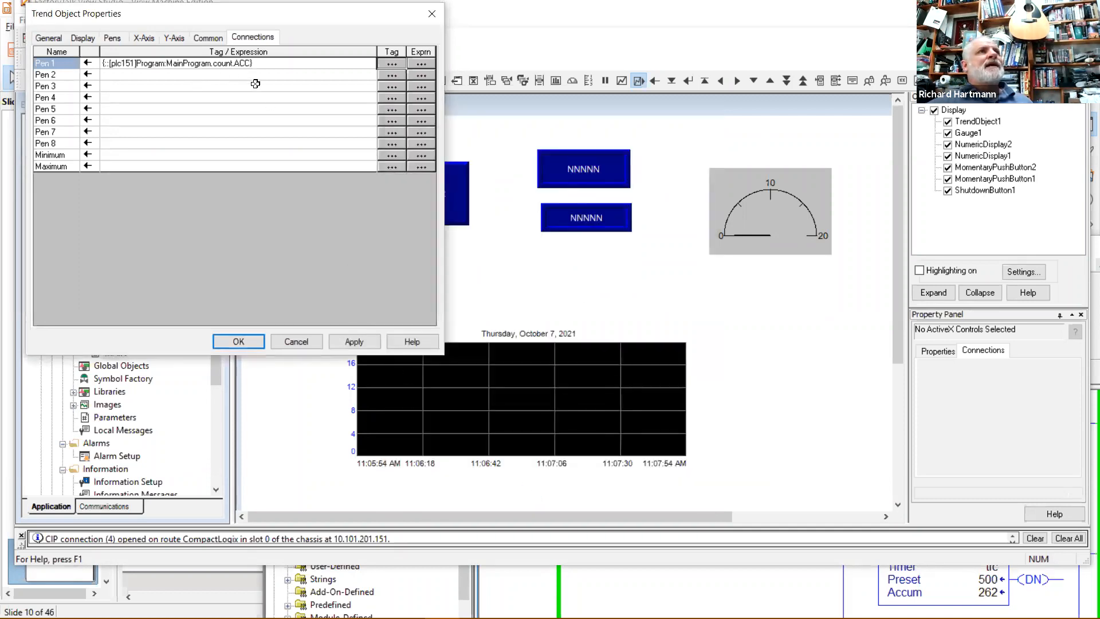
Assign loop.ACC as Pen 2's tag and review the pen colours.
left_click(393, 76)
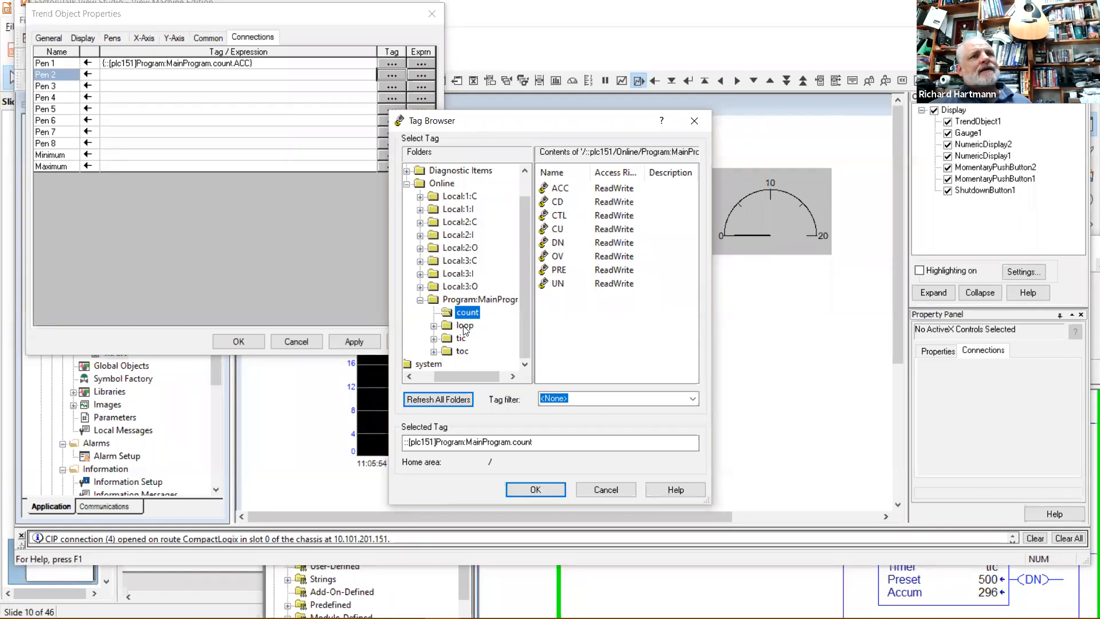
left_click(465, 326)
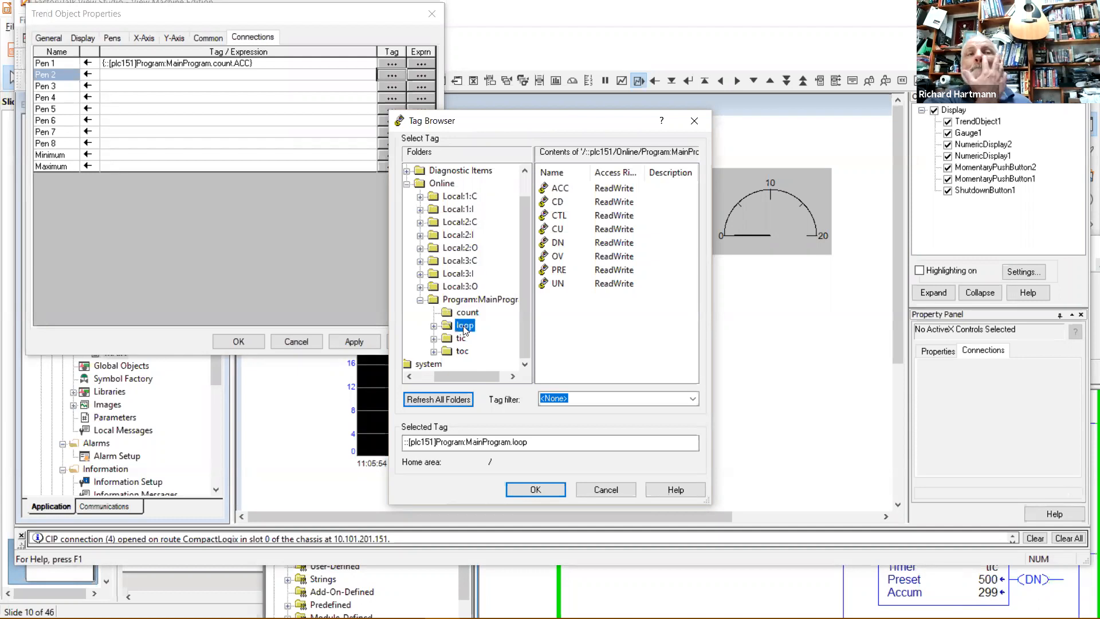
left_click(562, 189)
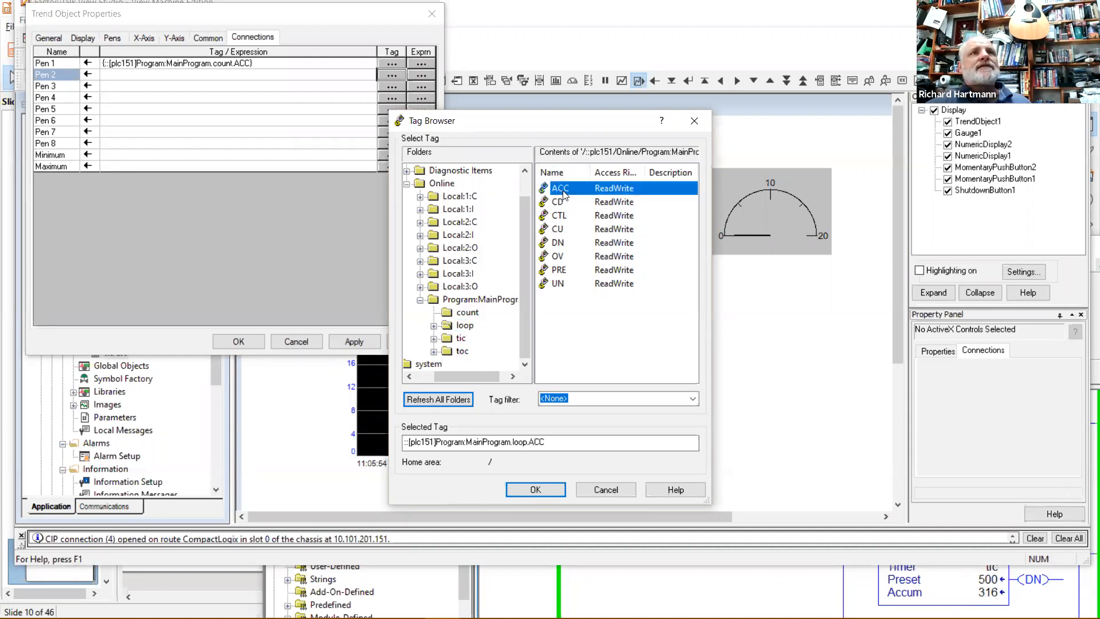
left_click(539, 487)
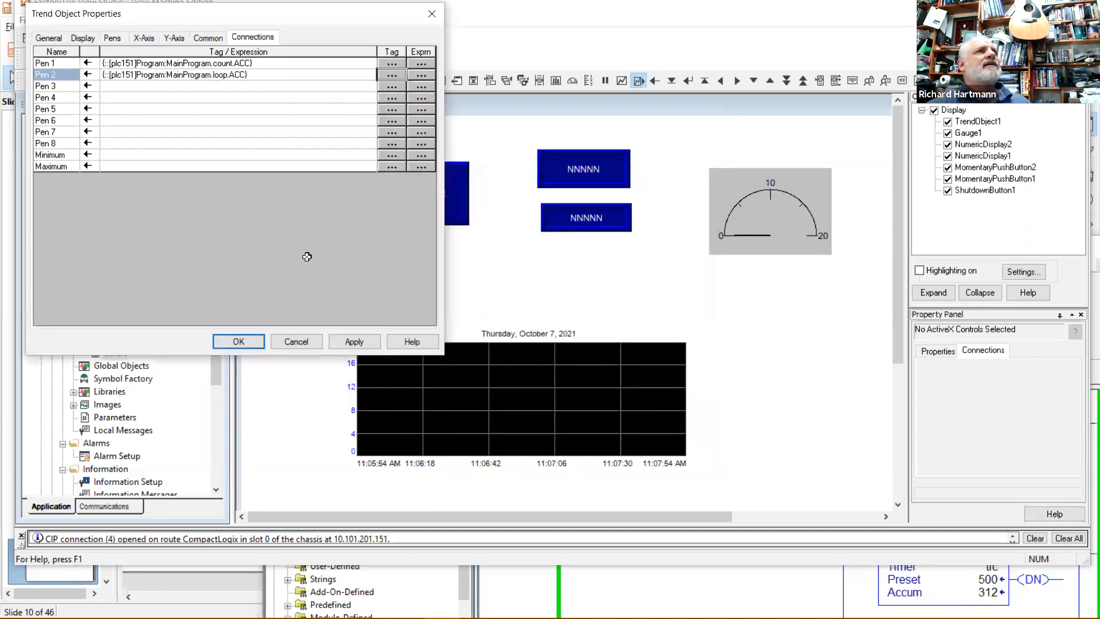
left_click(113, 38)
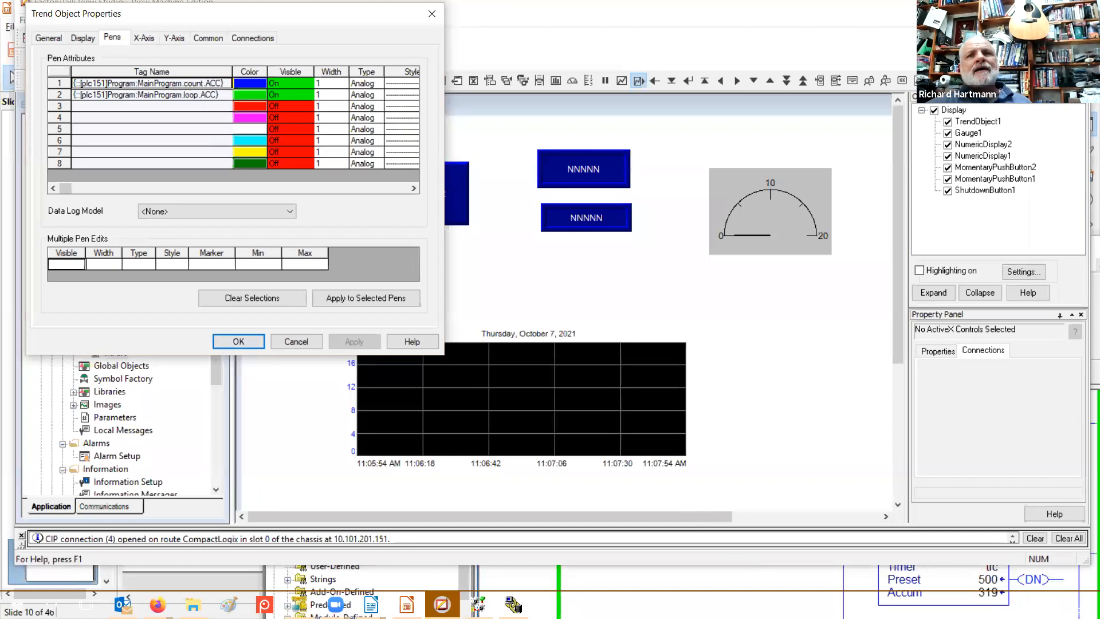
In RSLogix 5000, reset the loop counter's accumulated value from 68 to 0.
left_click(835, 582)
scroll(840, 567, "down", 5)
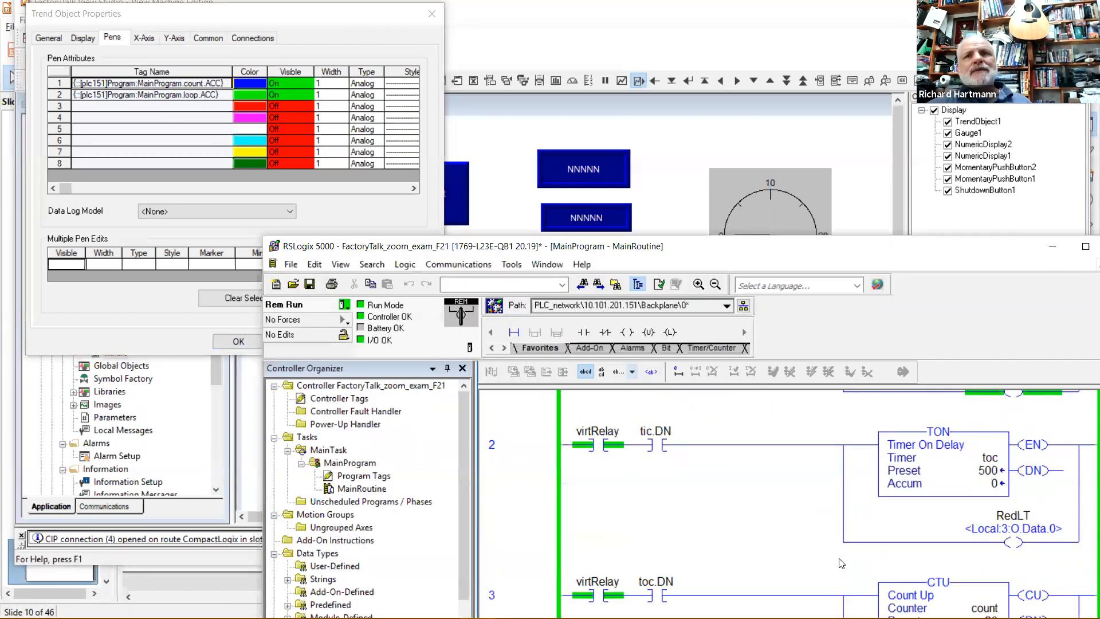
scroll(842, 564, "down", 3)
scroll(842, 564, "up", 2)
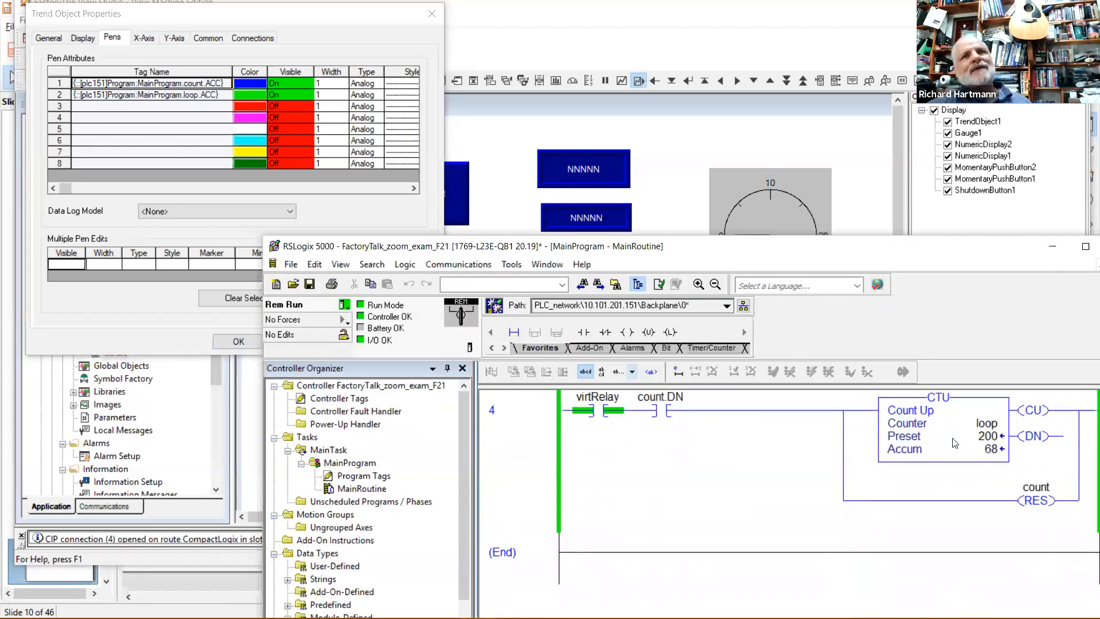
mouse_move(991, 459)
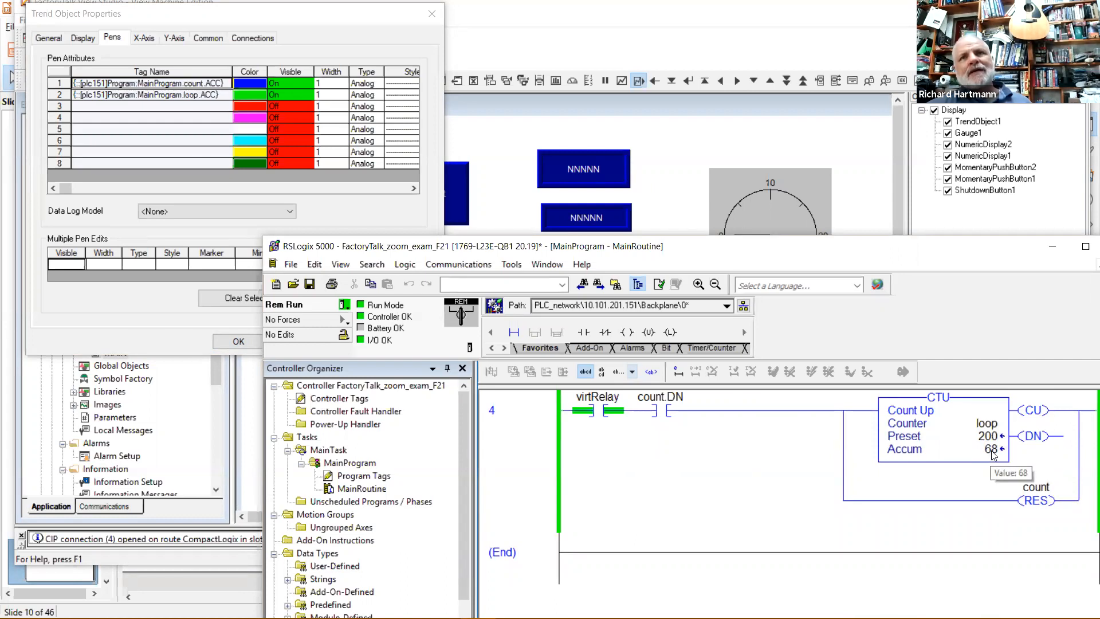
left_click(993, 454)
type("0")
left_click(946, 501)
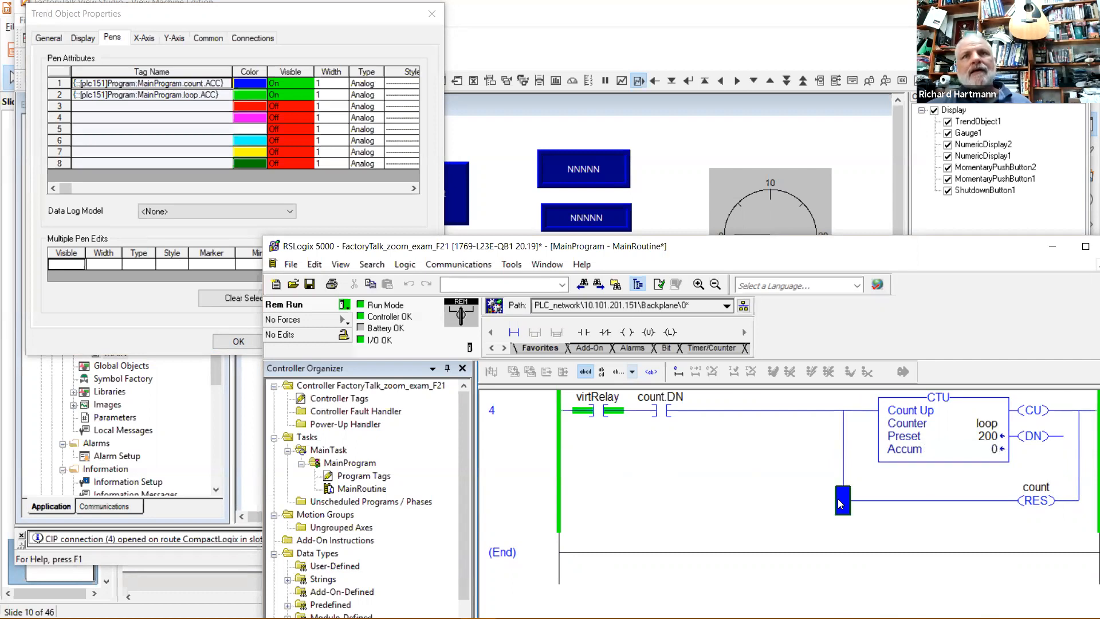
scroll(949, 507, "up", 5)
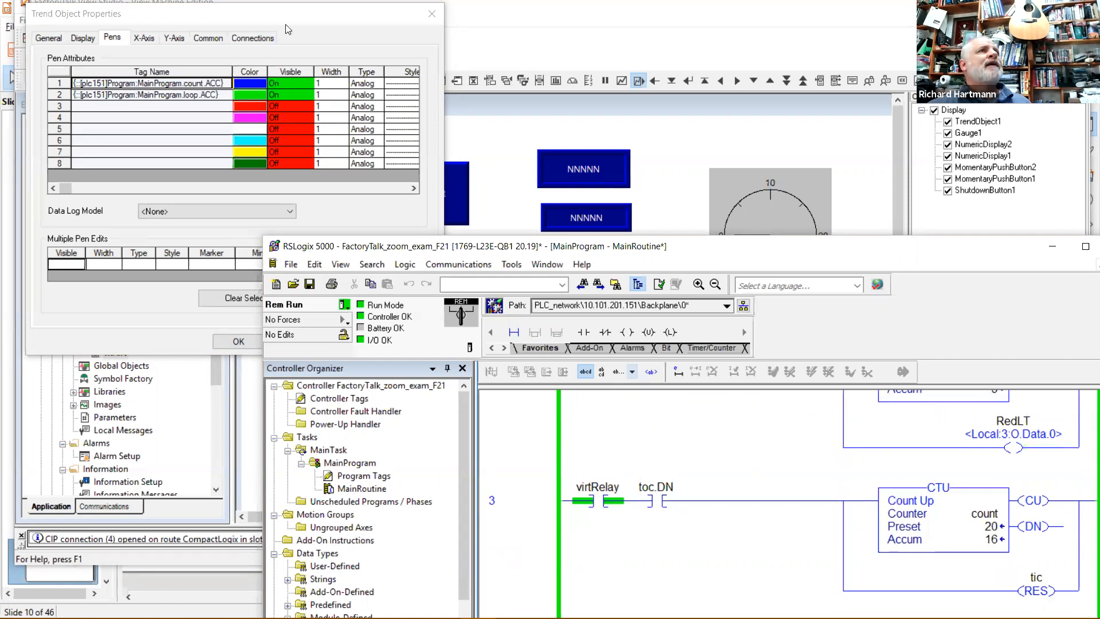
left_click(222, 21)
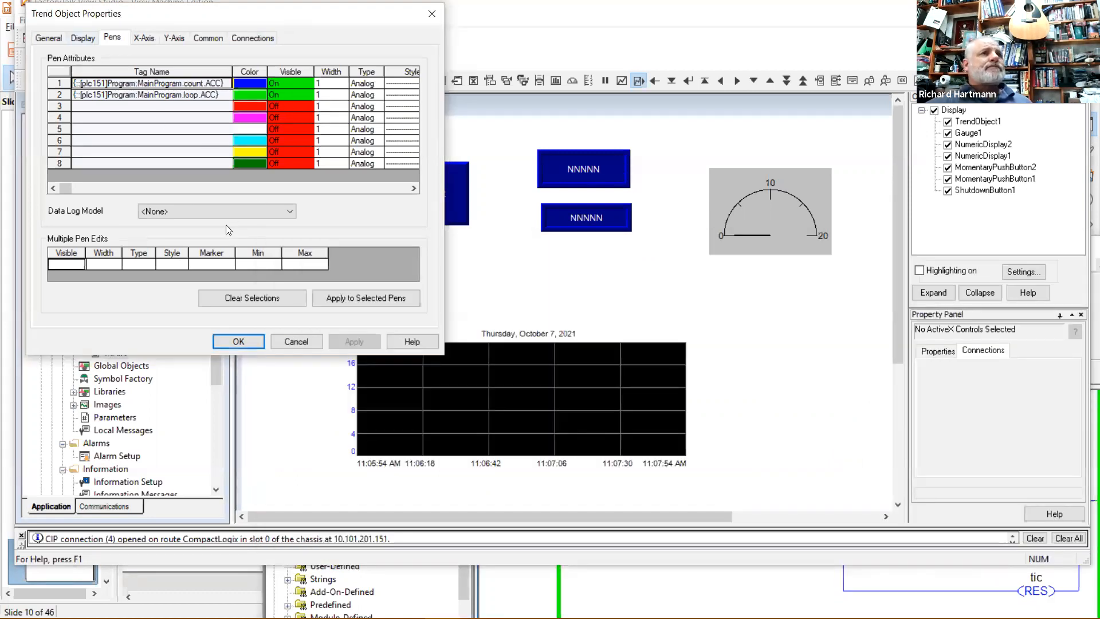
Accept the trend settings, then move the trend chart up-left and enlarge it to about 748 by 261.
left_click(249, 341)
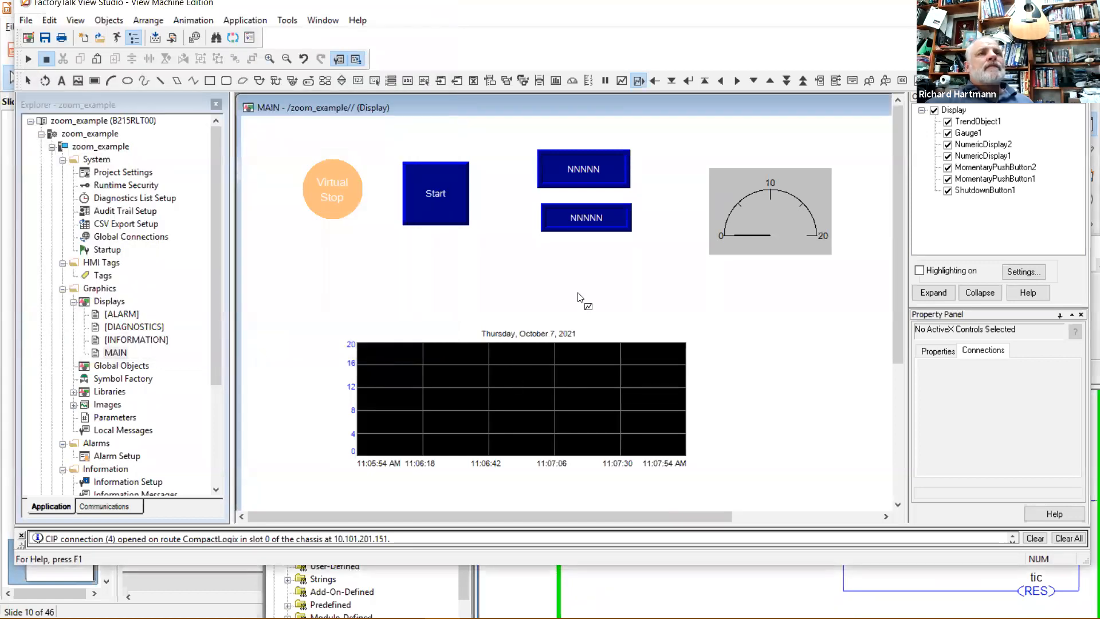
left_click(566, 284)
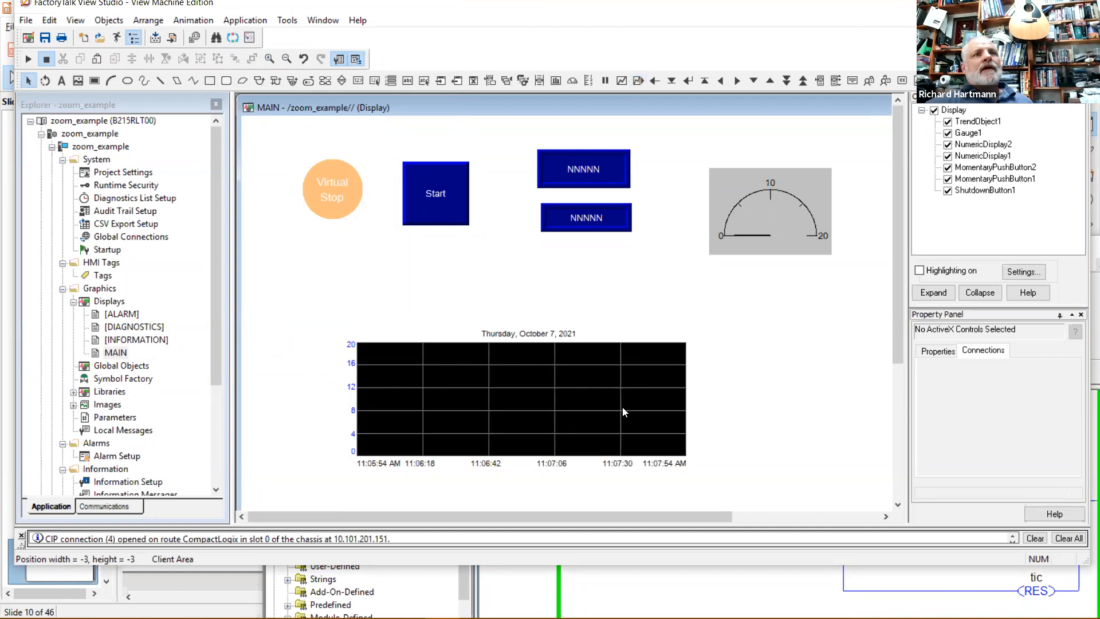
left_click_drag(480, 395, 429, 378)
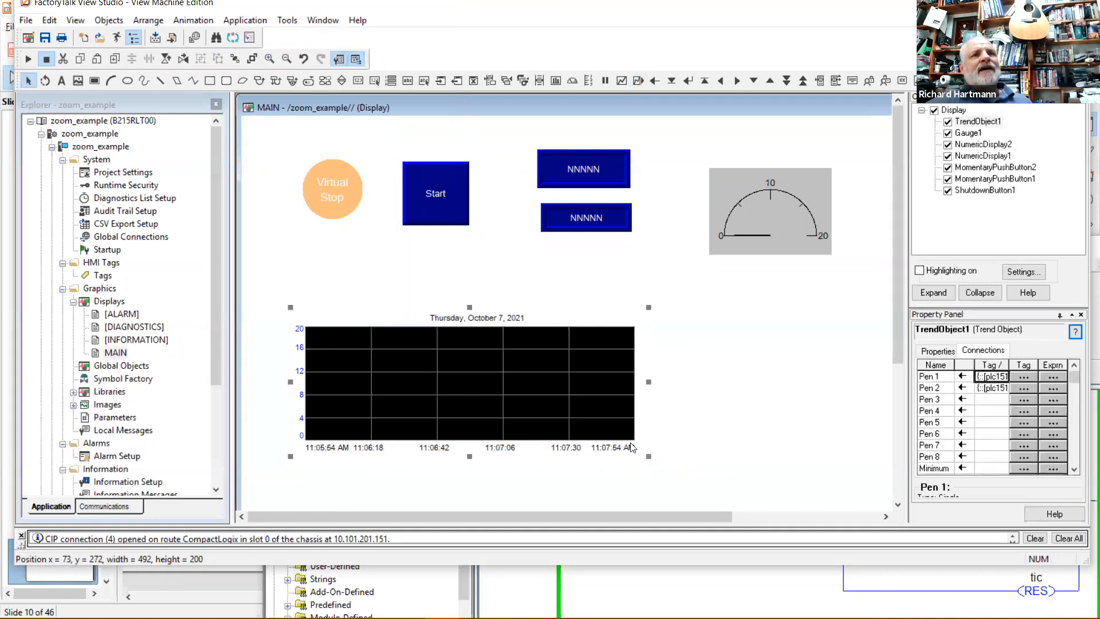
left_click_drag(648, 457, 832, 502)
left_click(367, 261)
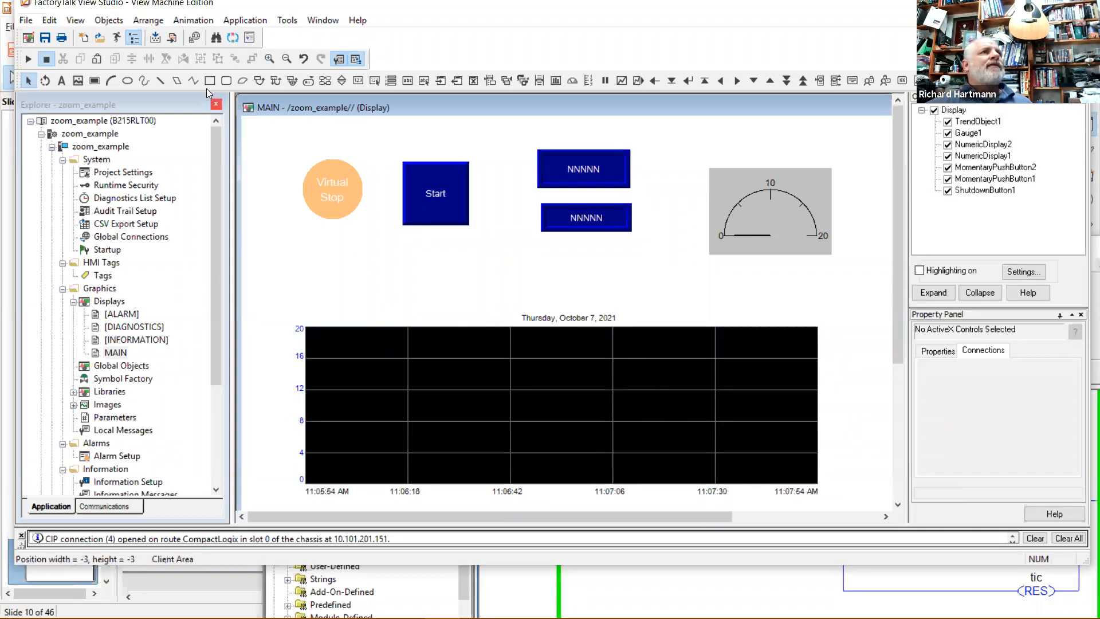
Run MAIN as a live test and check the counters in the RSLogix 5000 ladder program.
left_click(28, 59)
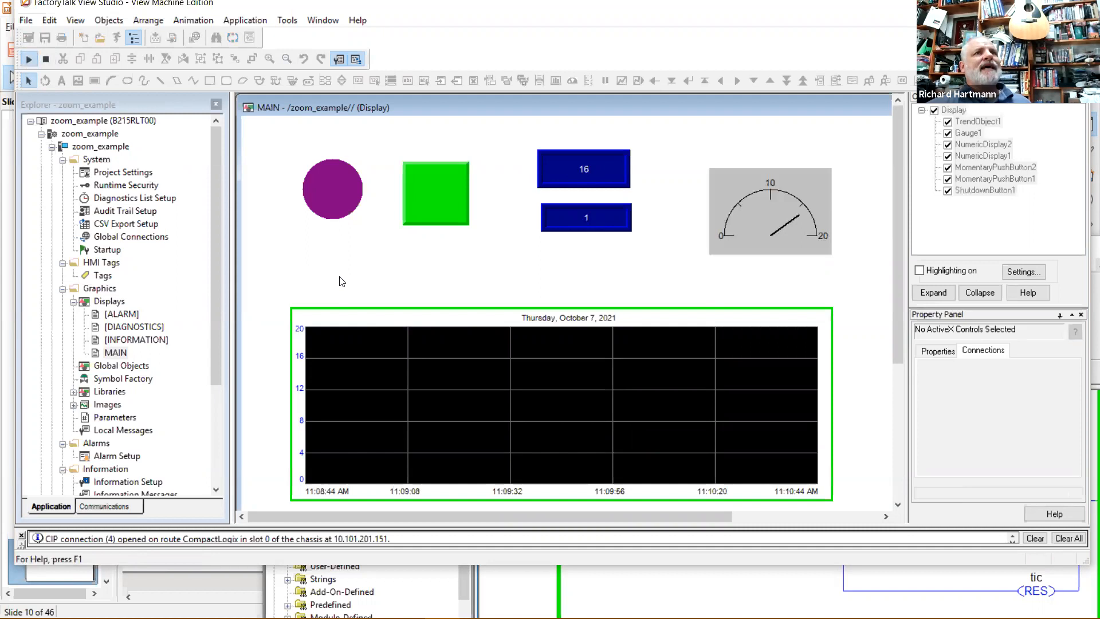
left_click(805, 591)
scroll(838, 542, "down", 4)
scroll(838, 541, "up", 1)
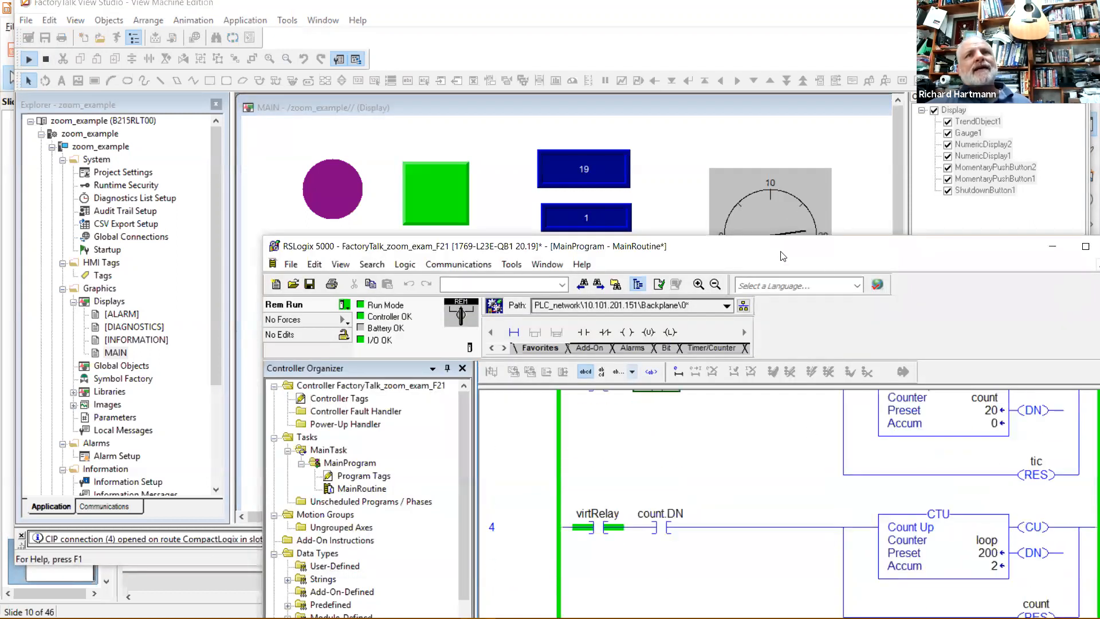
left_click_drag(829, 257, 853, 259)
left_click(799, 13)
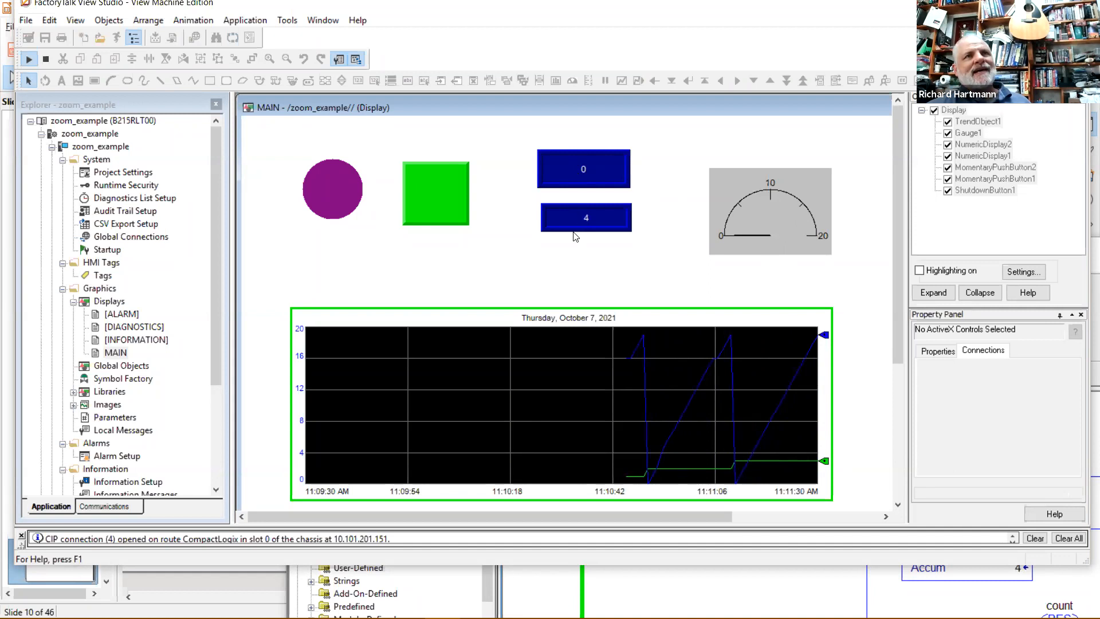
Press Virtual Stop on the live display, then bring the Impress lecture slides forward.
left_click(327, 180)
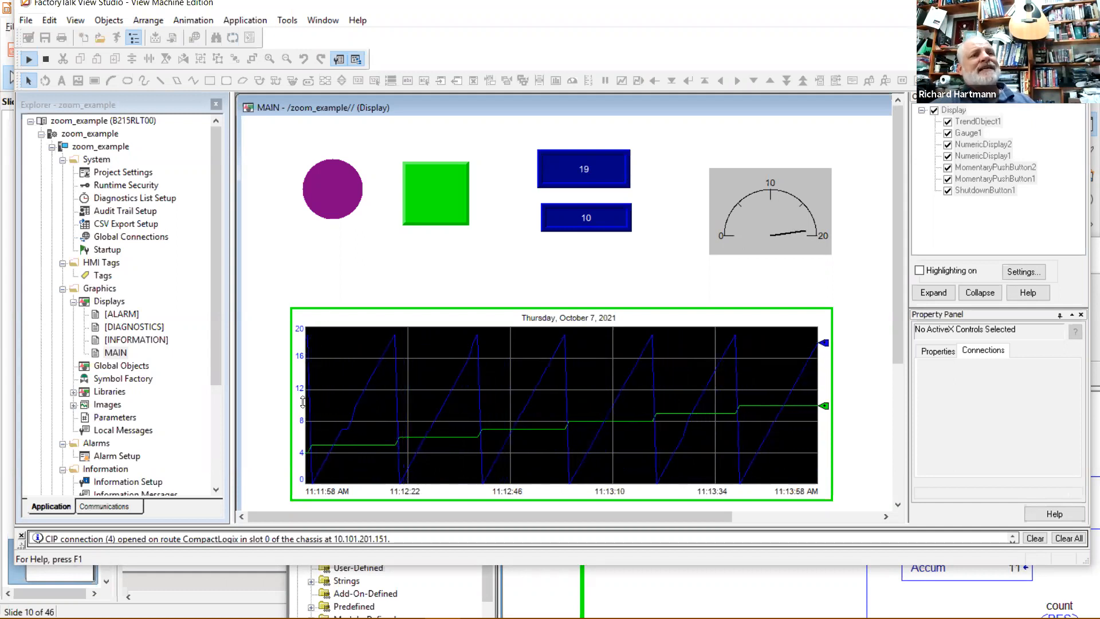
mouse_move(442, 604)
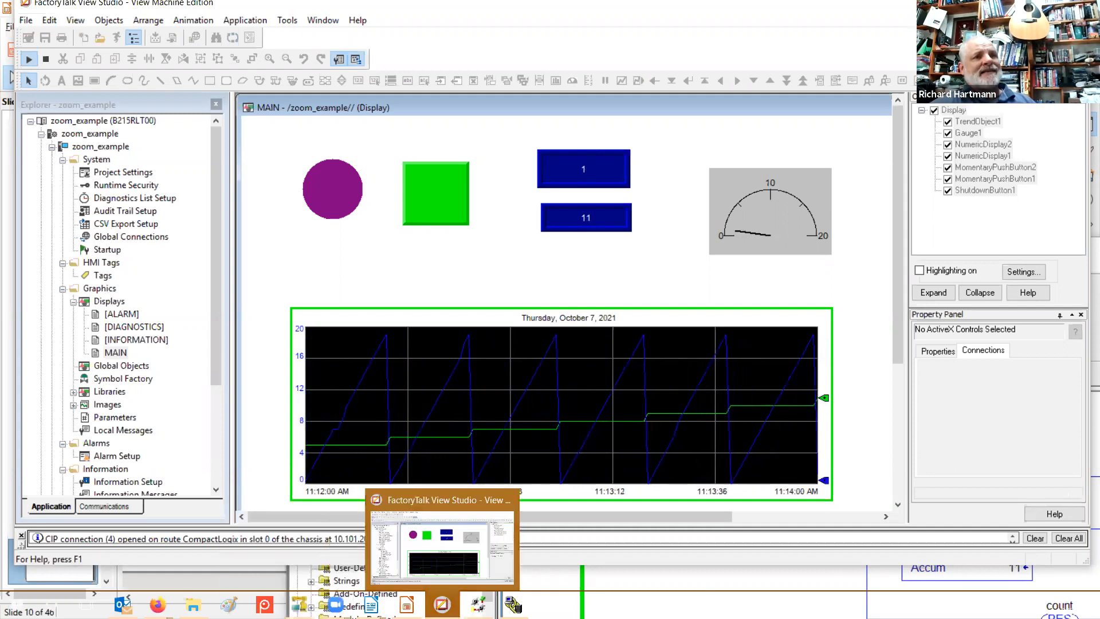
left_click(407, 605)
Browse slides 6, 5 and 4 with the example HMI screens, then minimize Impress.
left_click(54, 346)
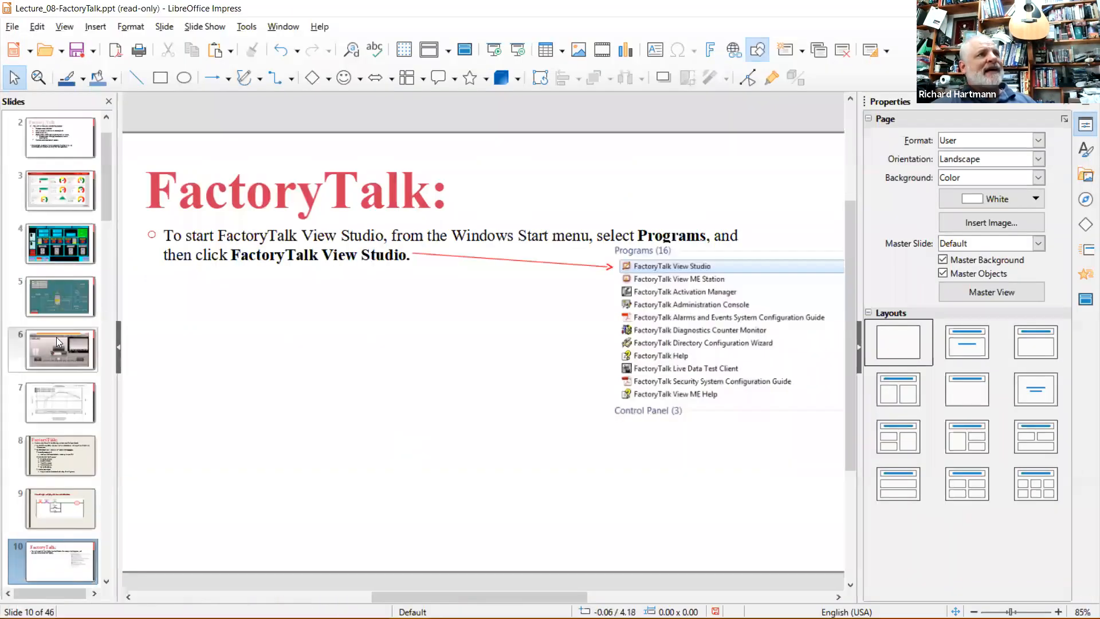
left_click(66, 290)
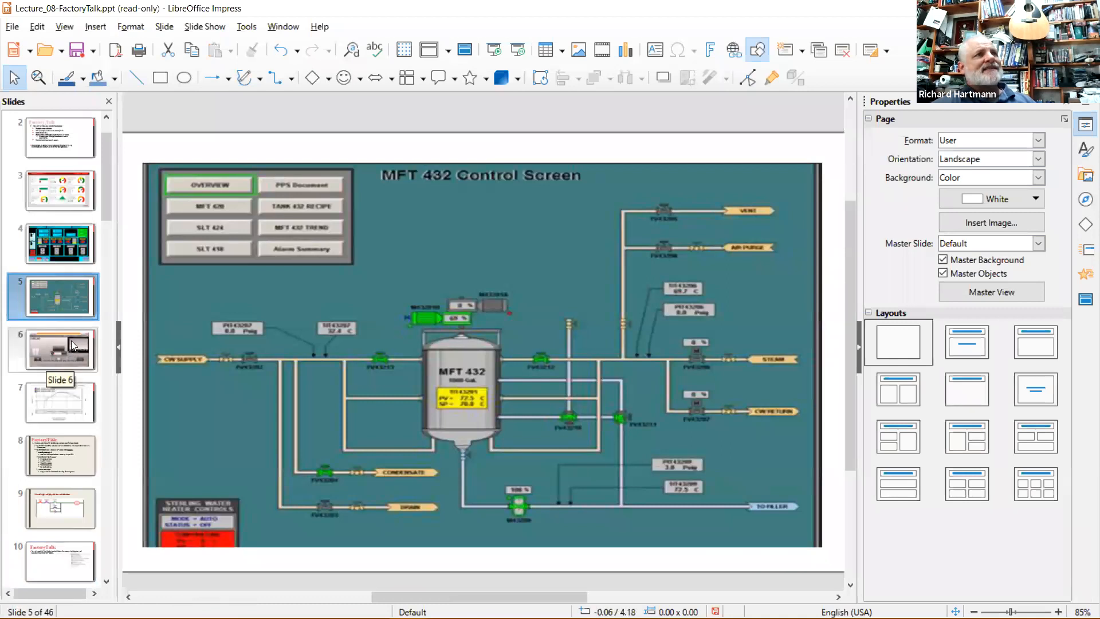
left_click(71, 341)
left_click(72, 249)
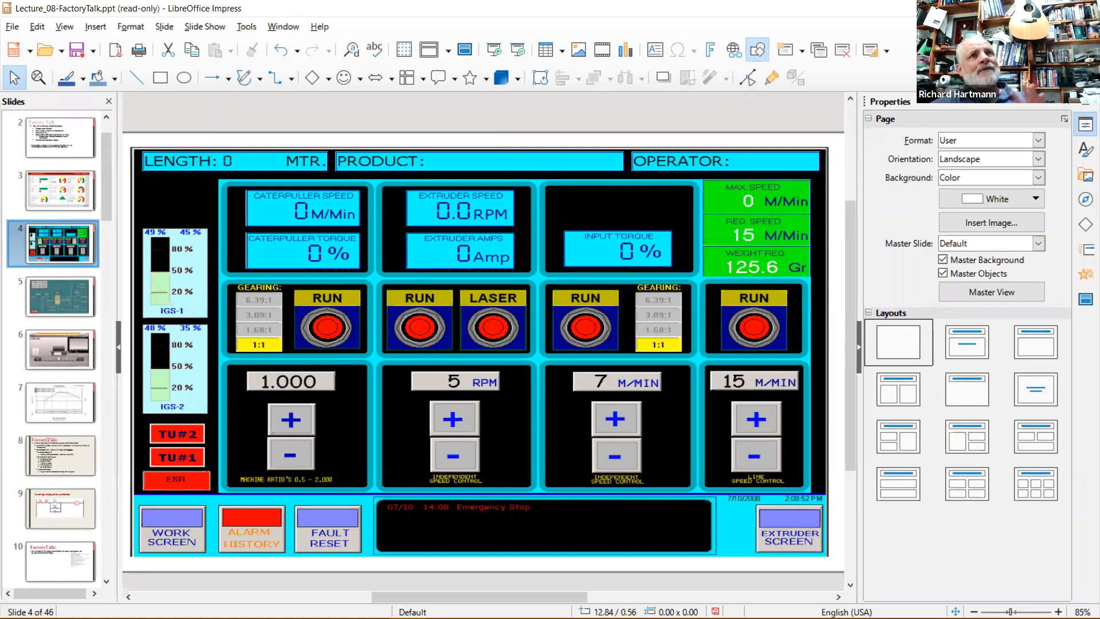
left_click(1017, 8)
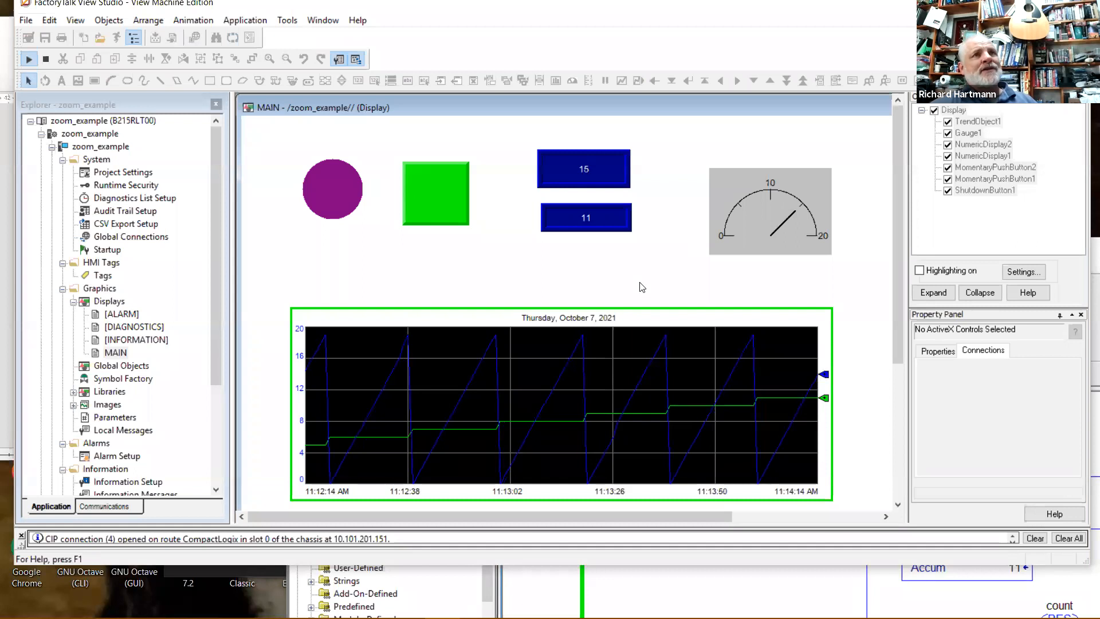